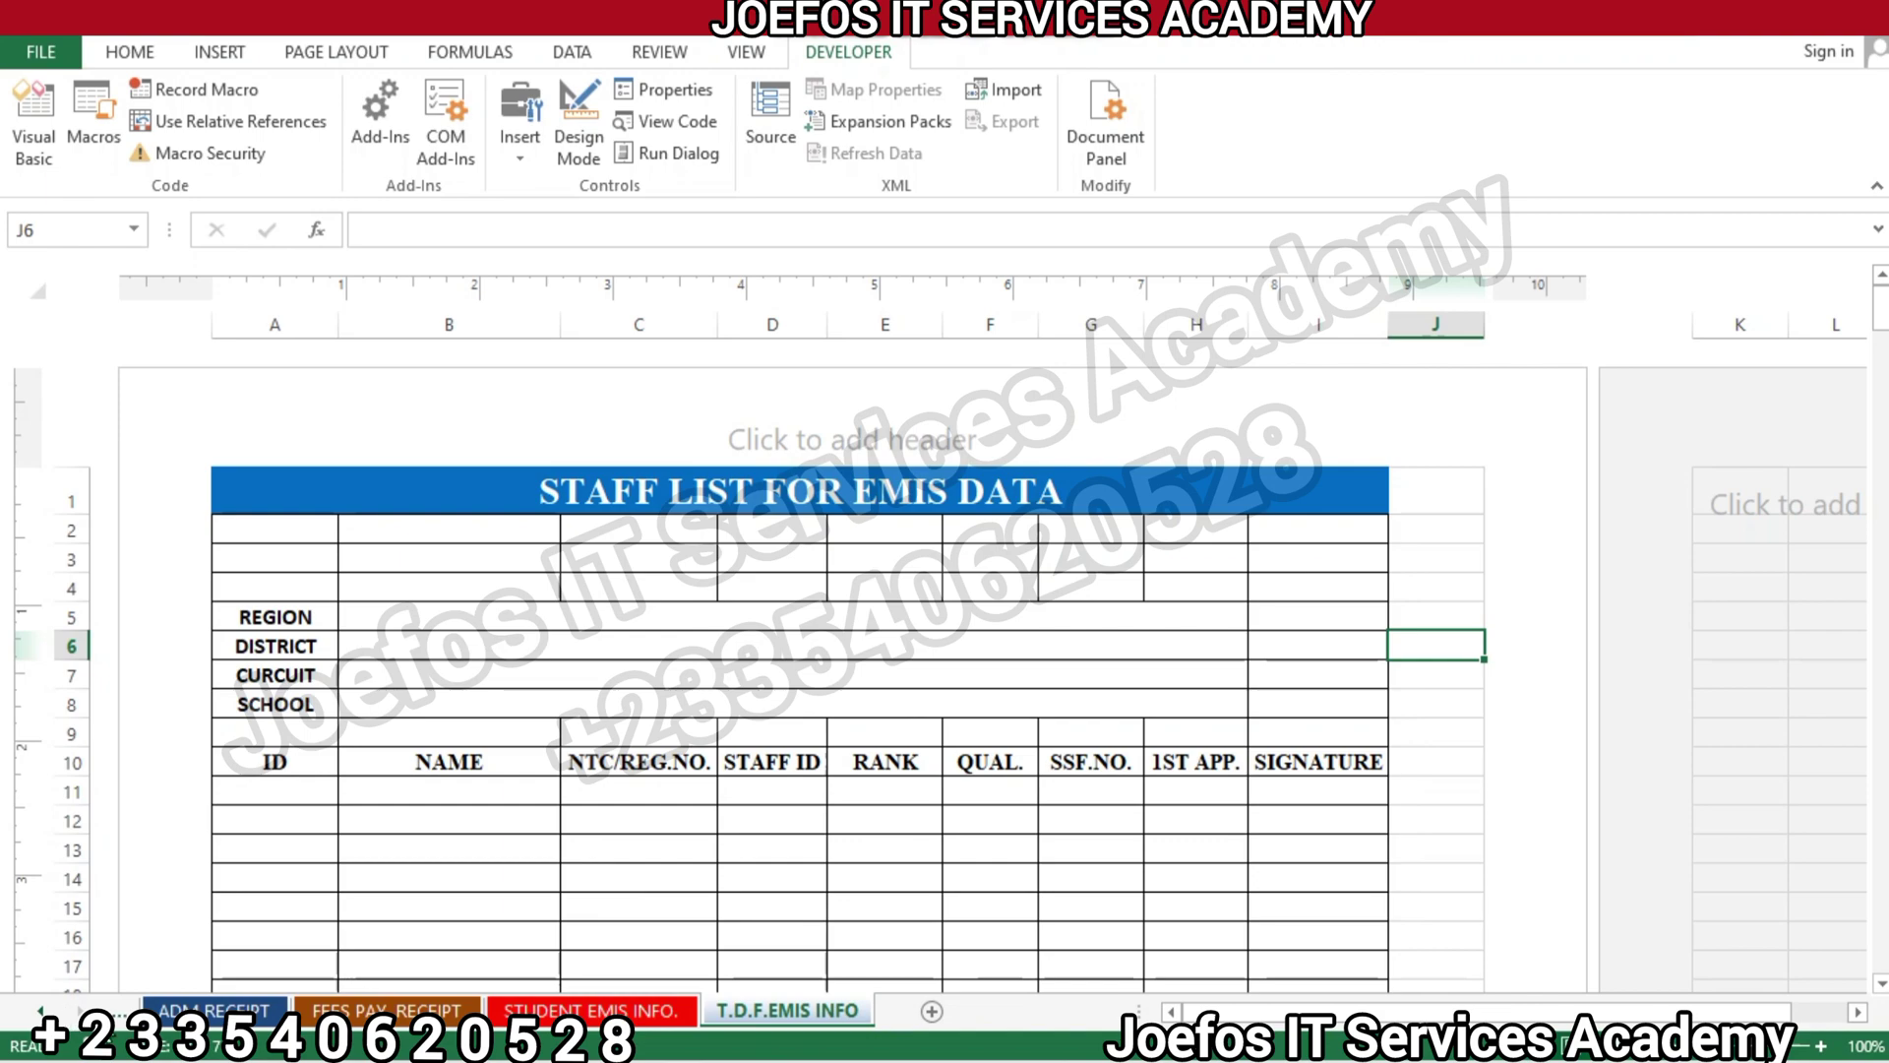
Open the STUDENTS DETAILS sheet and examine its column headings from ADM NO. through CONTACT
left_click(116, 1023)
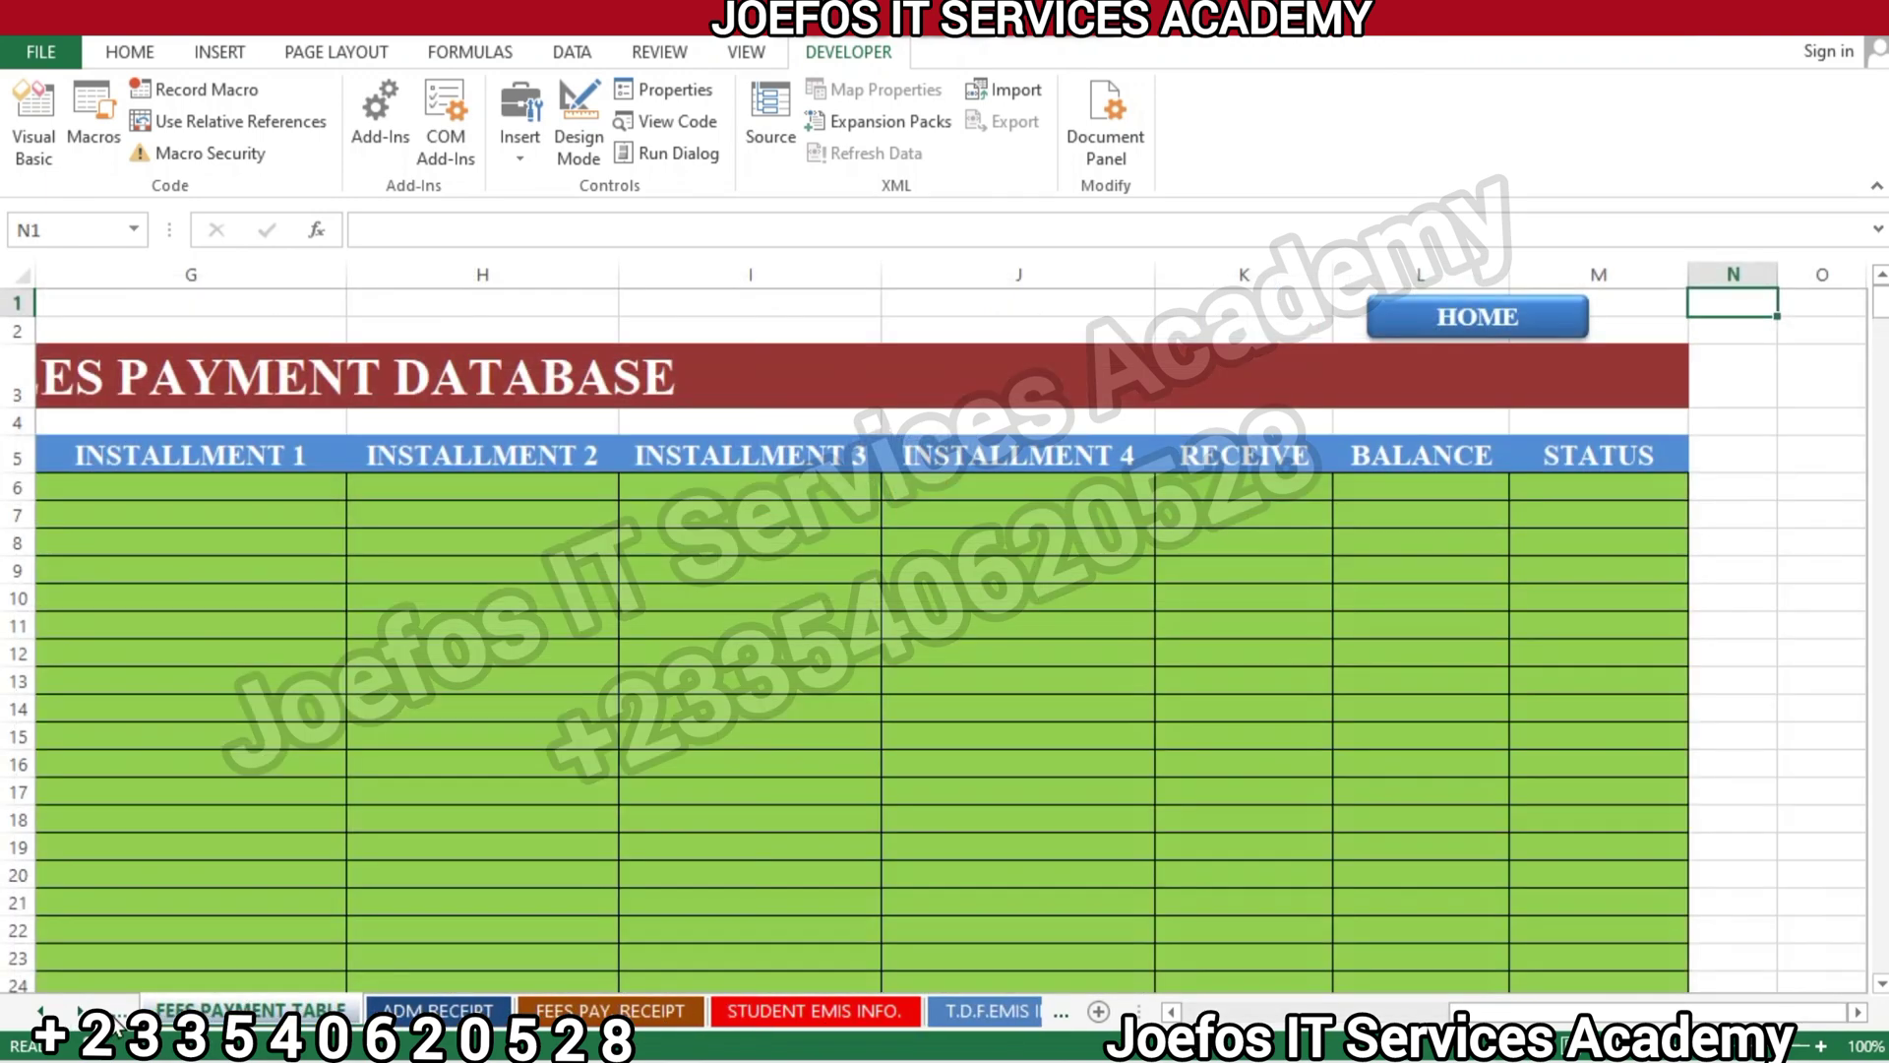
left_click(115, 1023)
left_click(115, 1023)
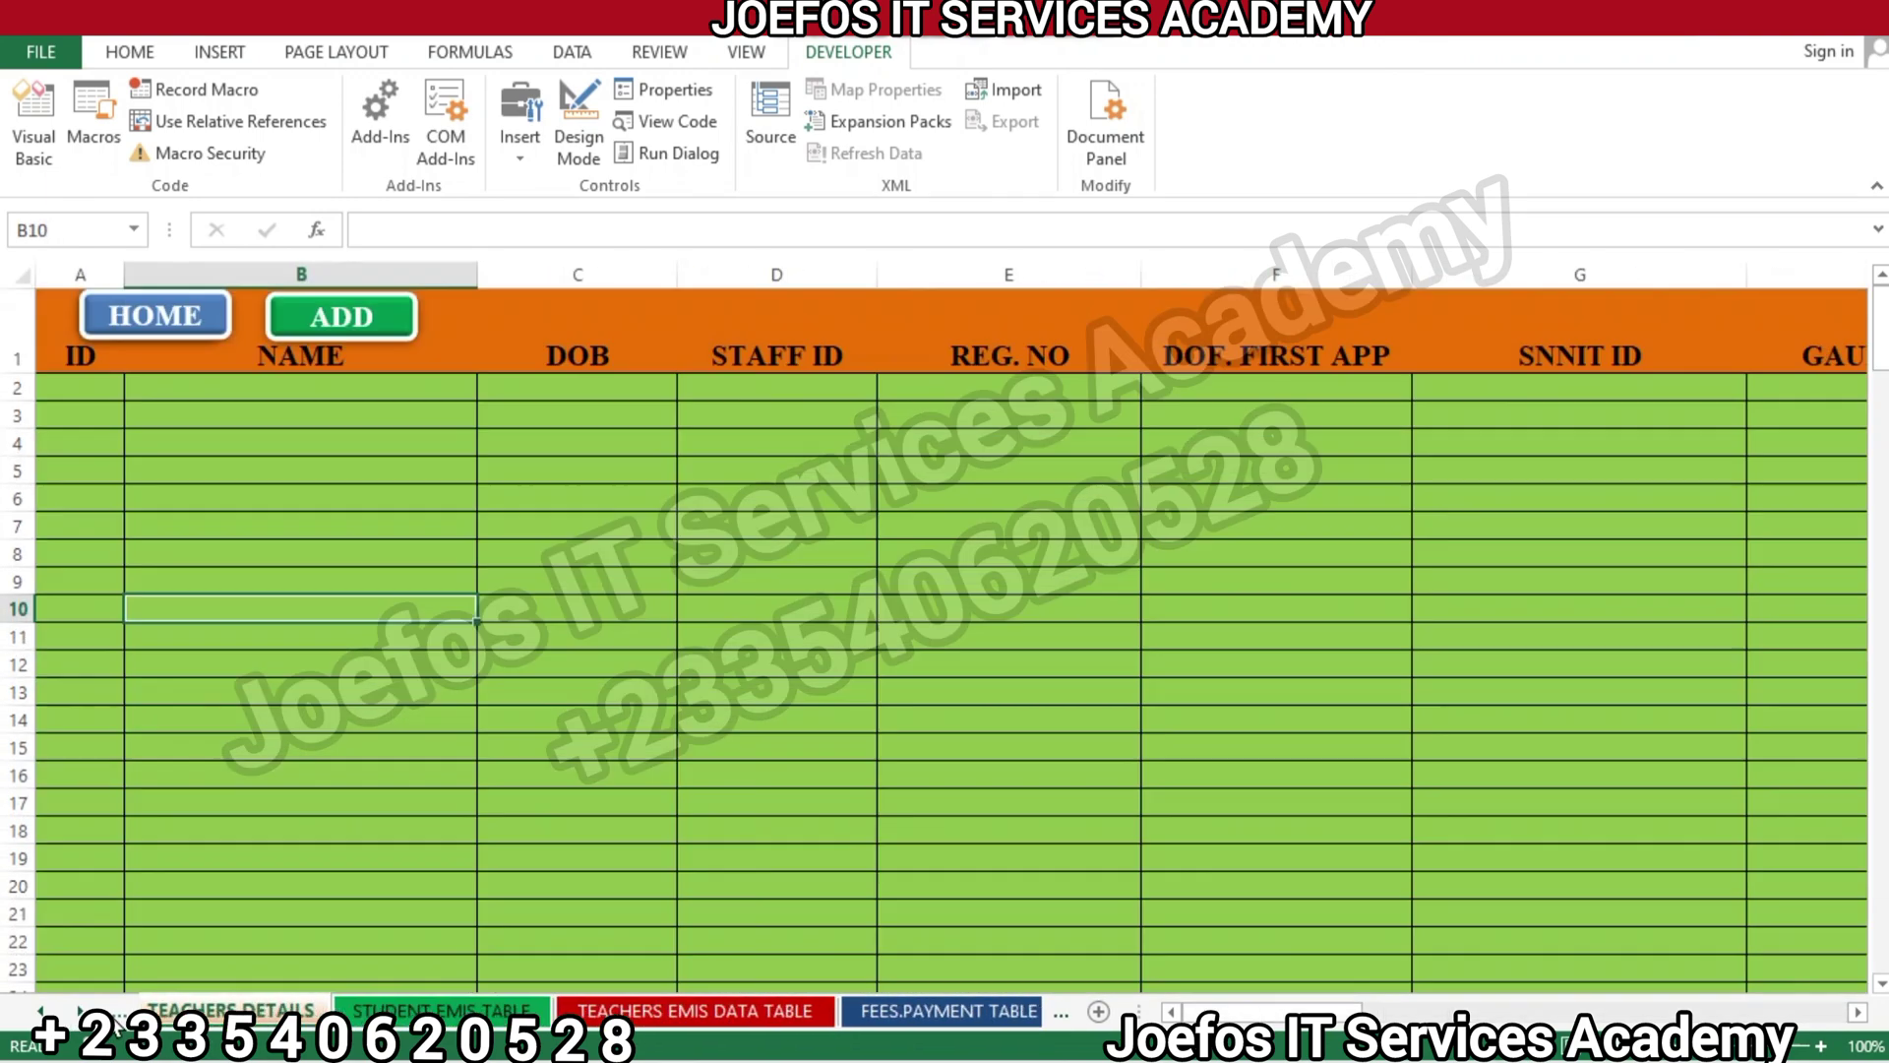
left_click(115, 1023)
left_click(115, 1023)
left_click(115, 1023)
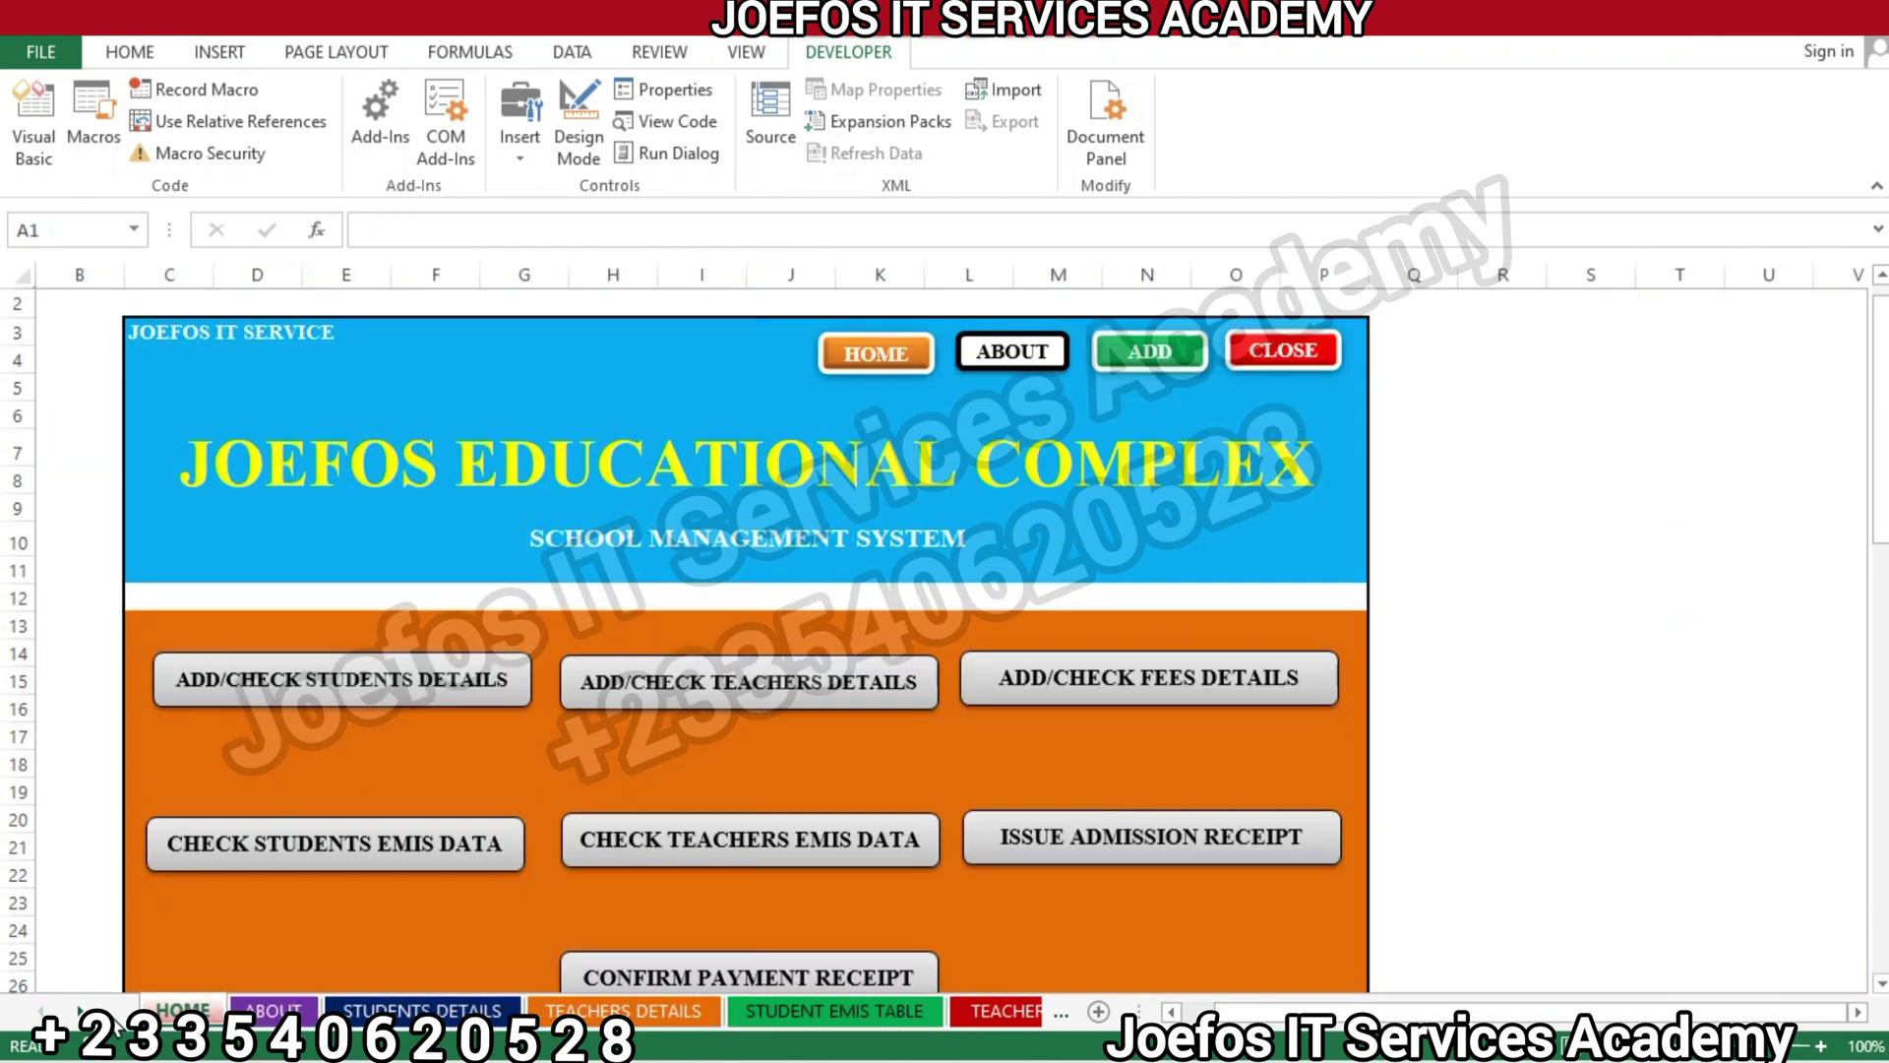
left_click(444, 1009)
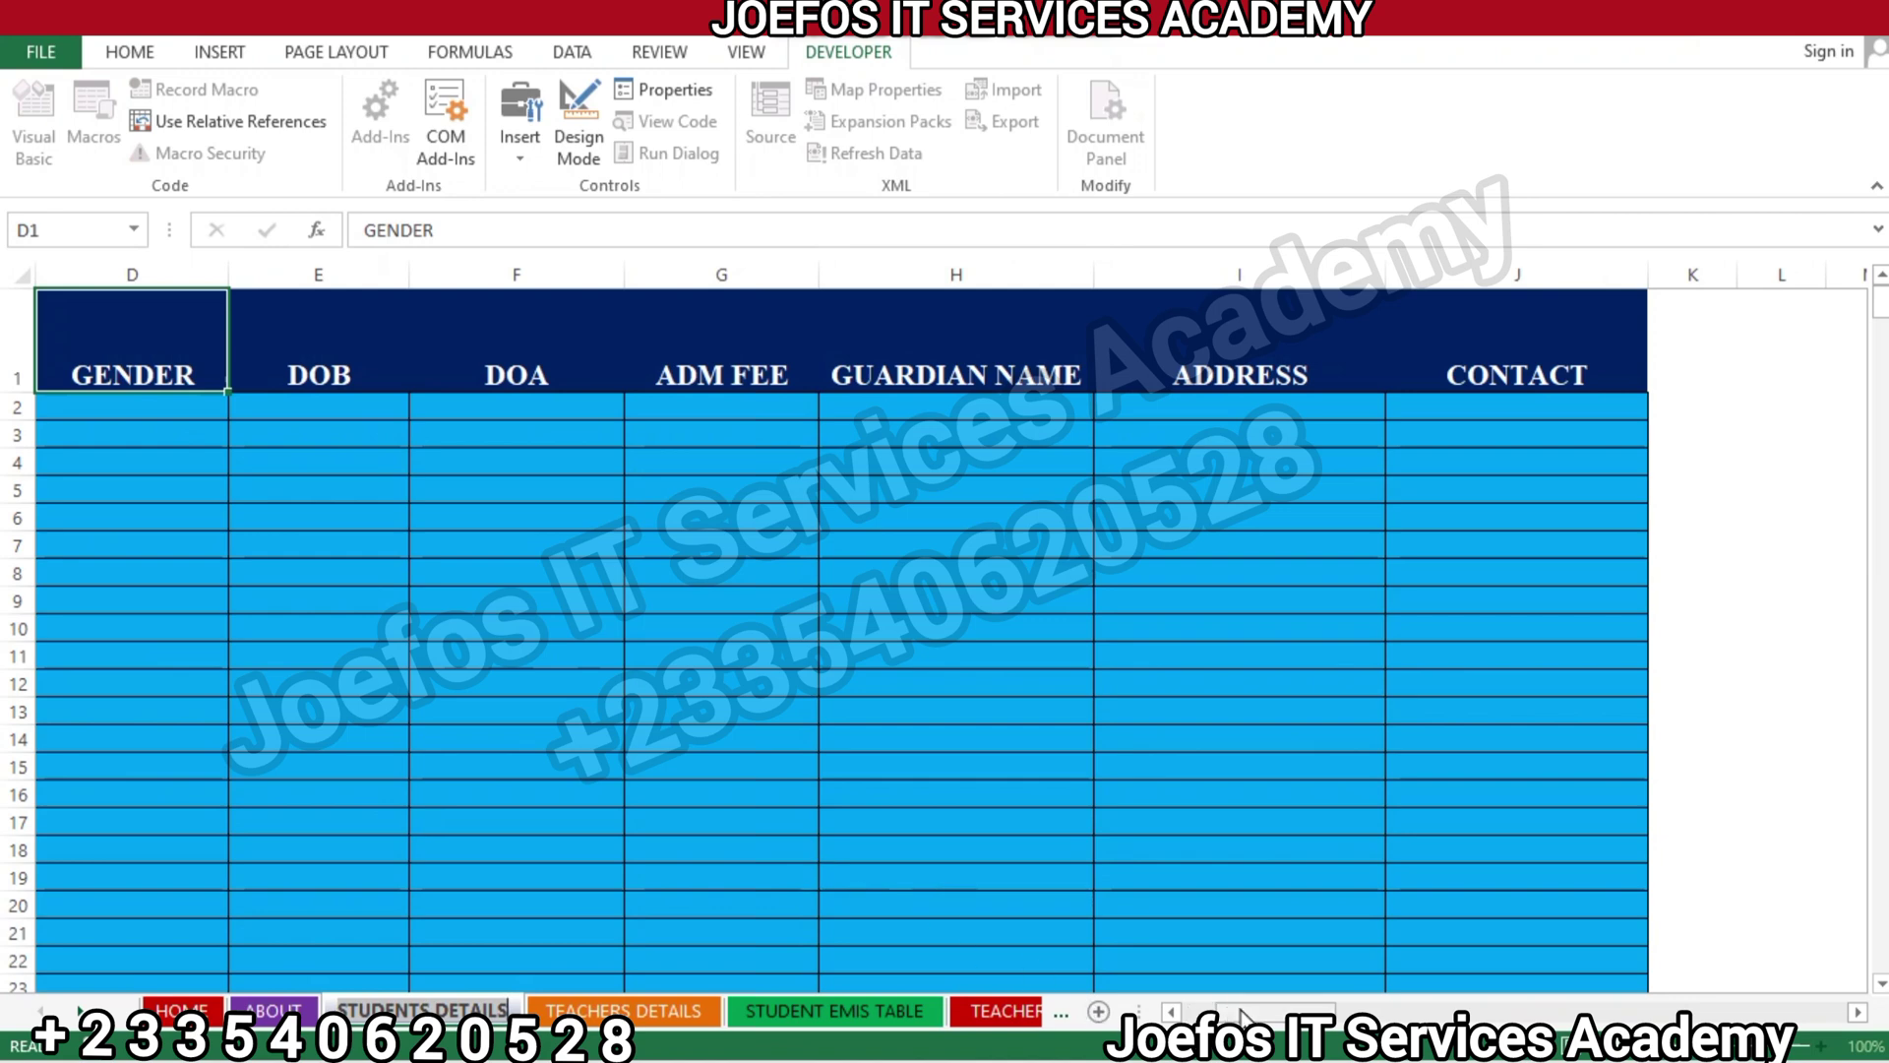
left_click_drag(1220, 1010, 1185, 1010)
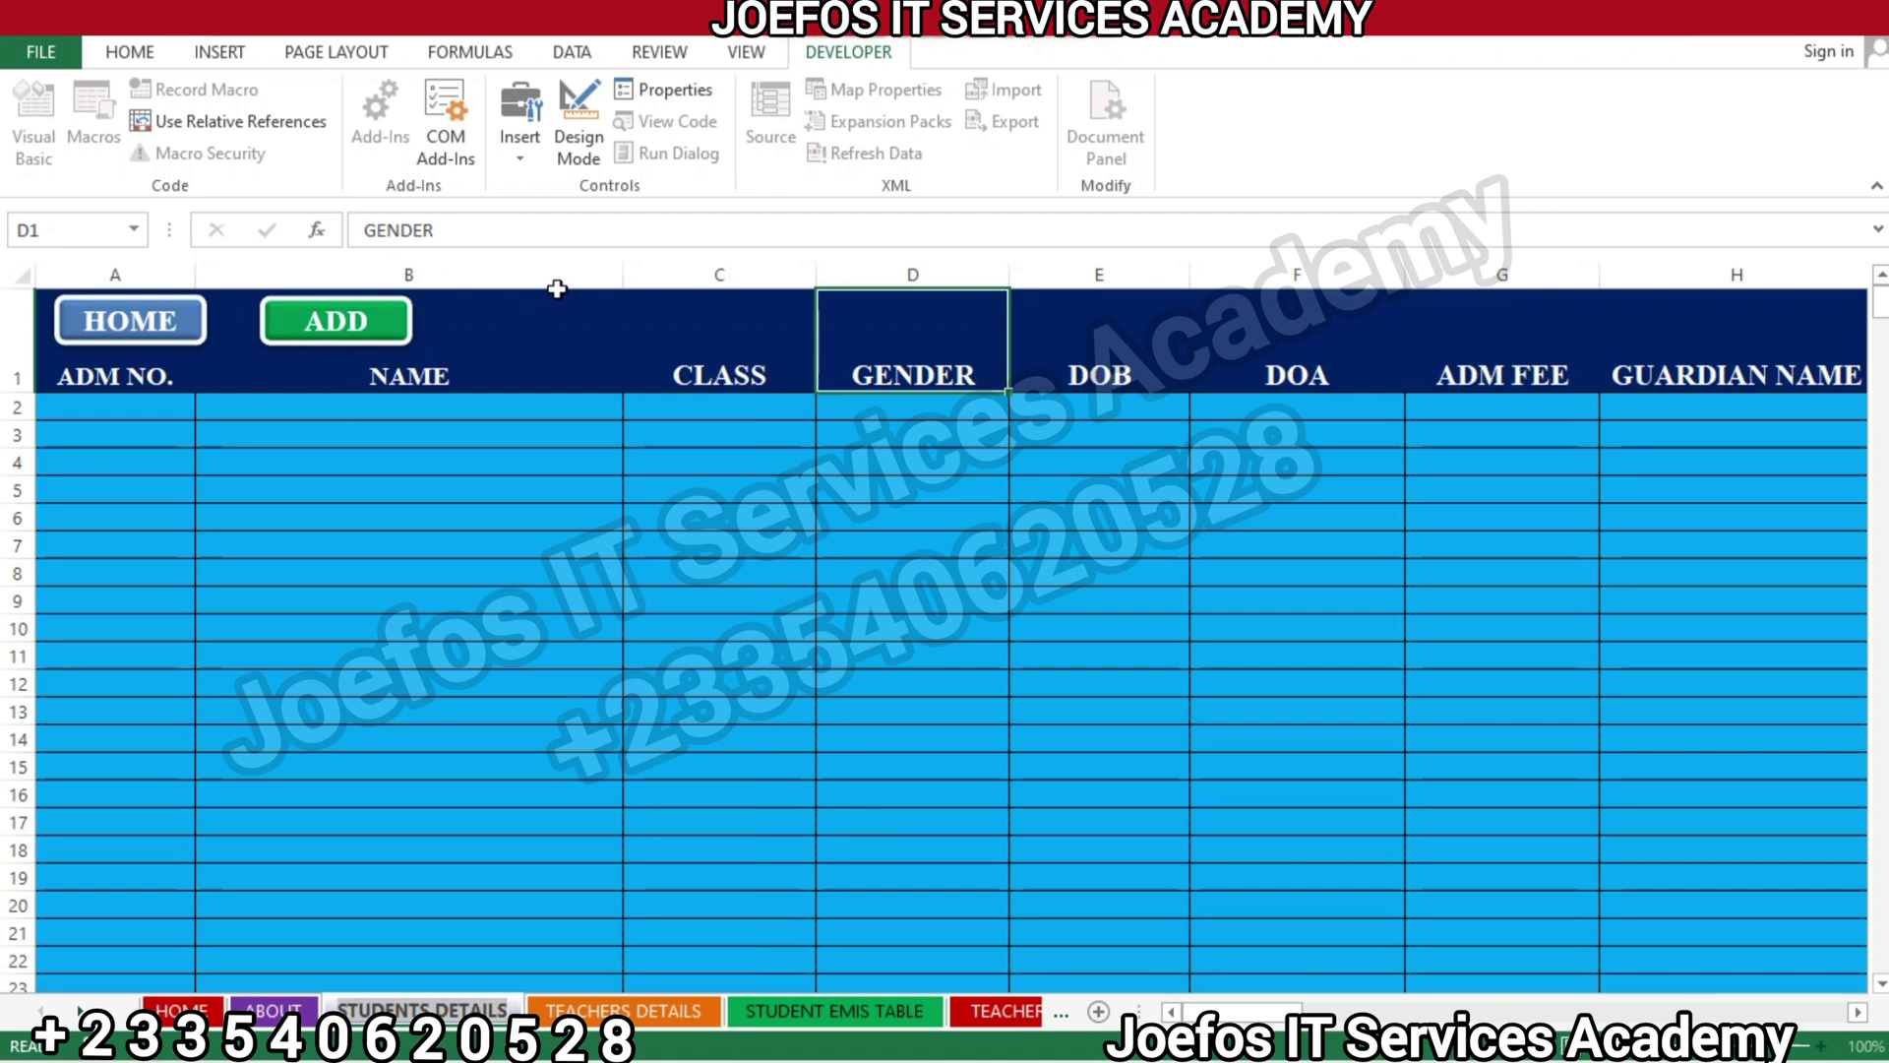
left_click(537, 450)
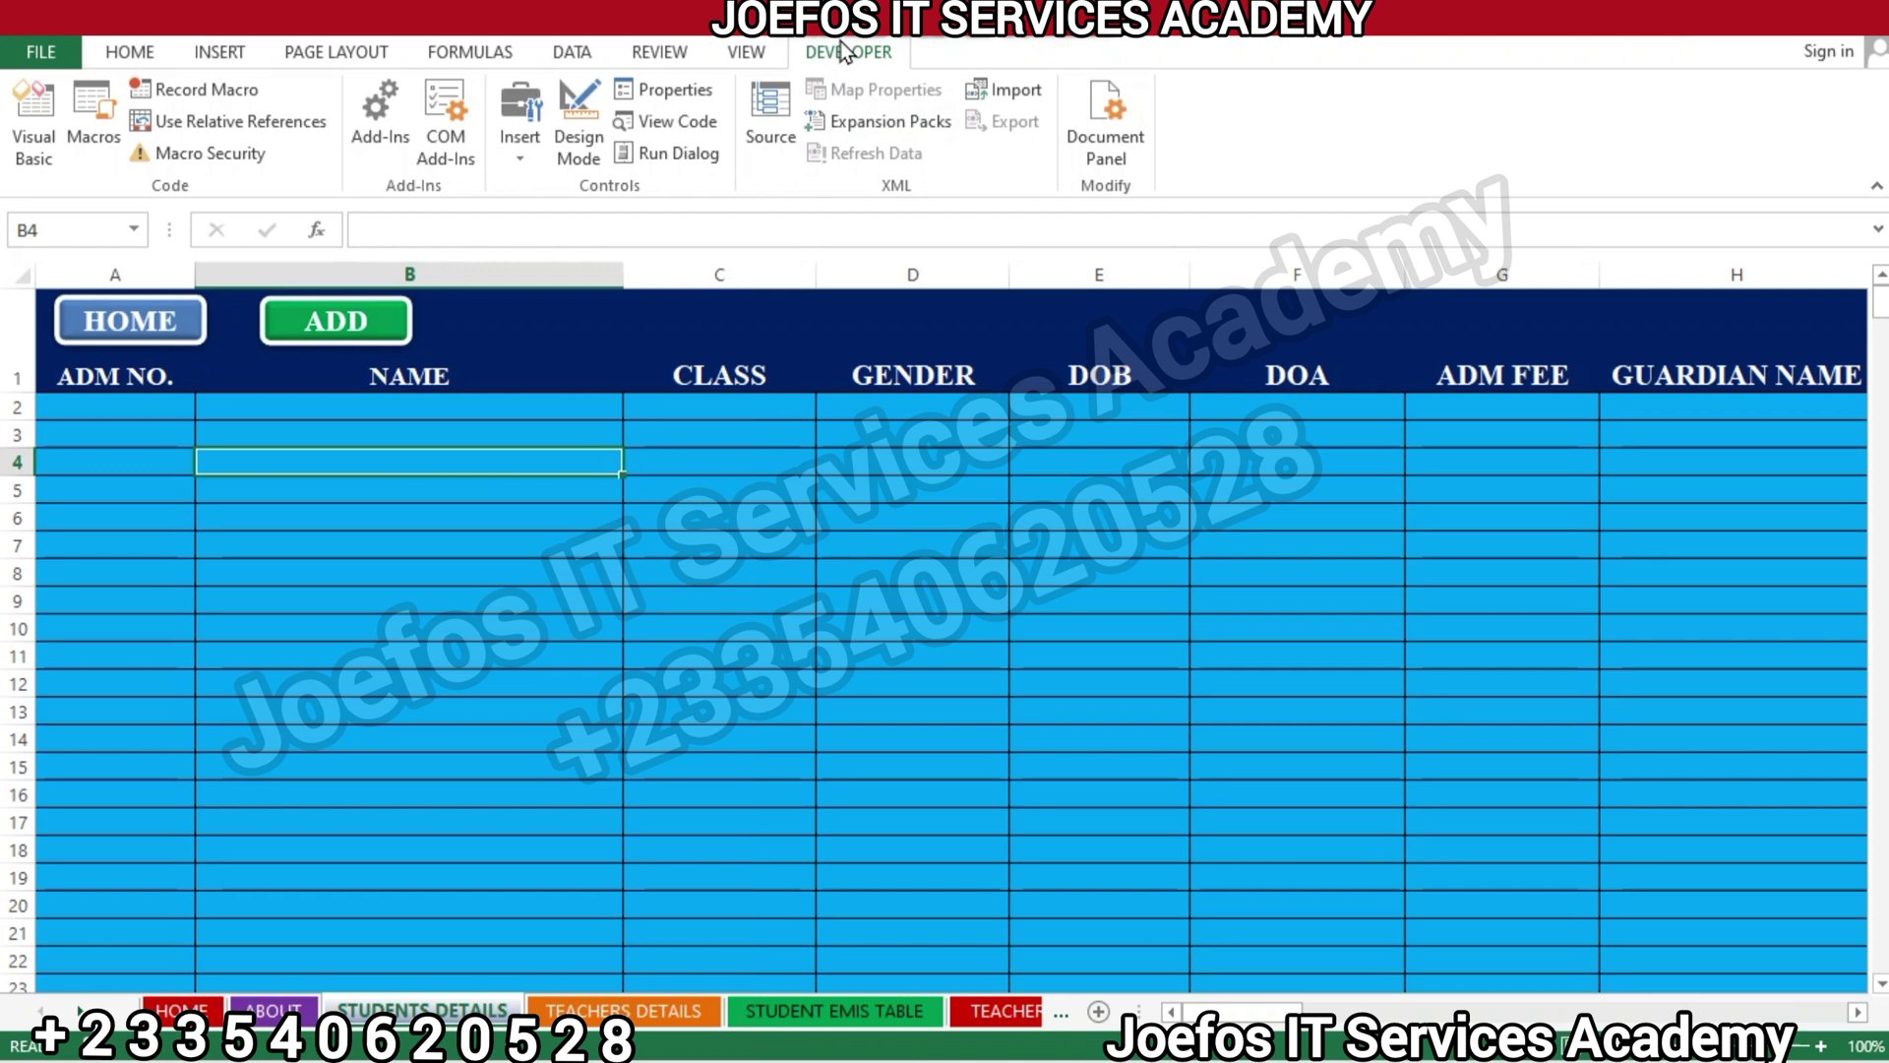
Insert a new UserForm in the Visual Basic editor and enlarge it to fill most of the design area
left_click(34, 124)
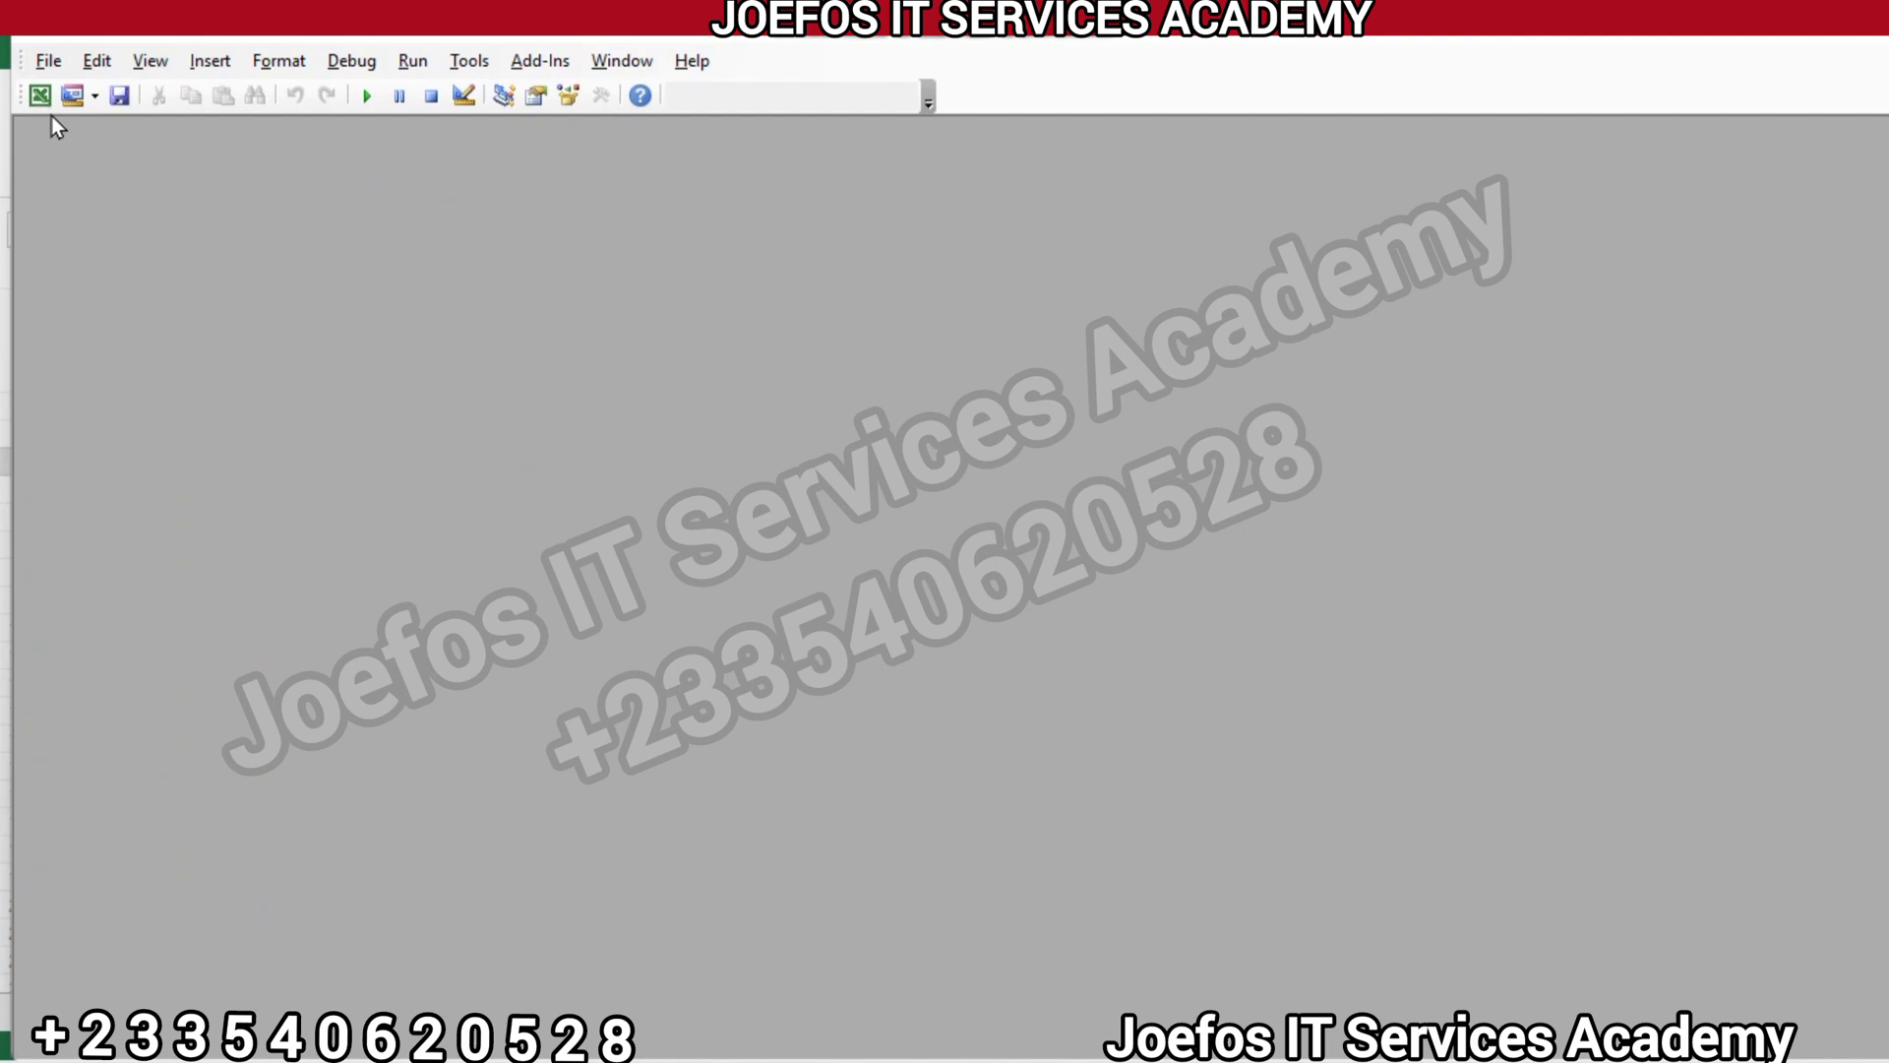
left_click(194, 69)
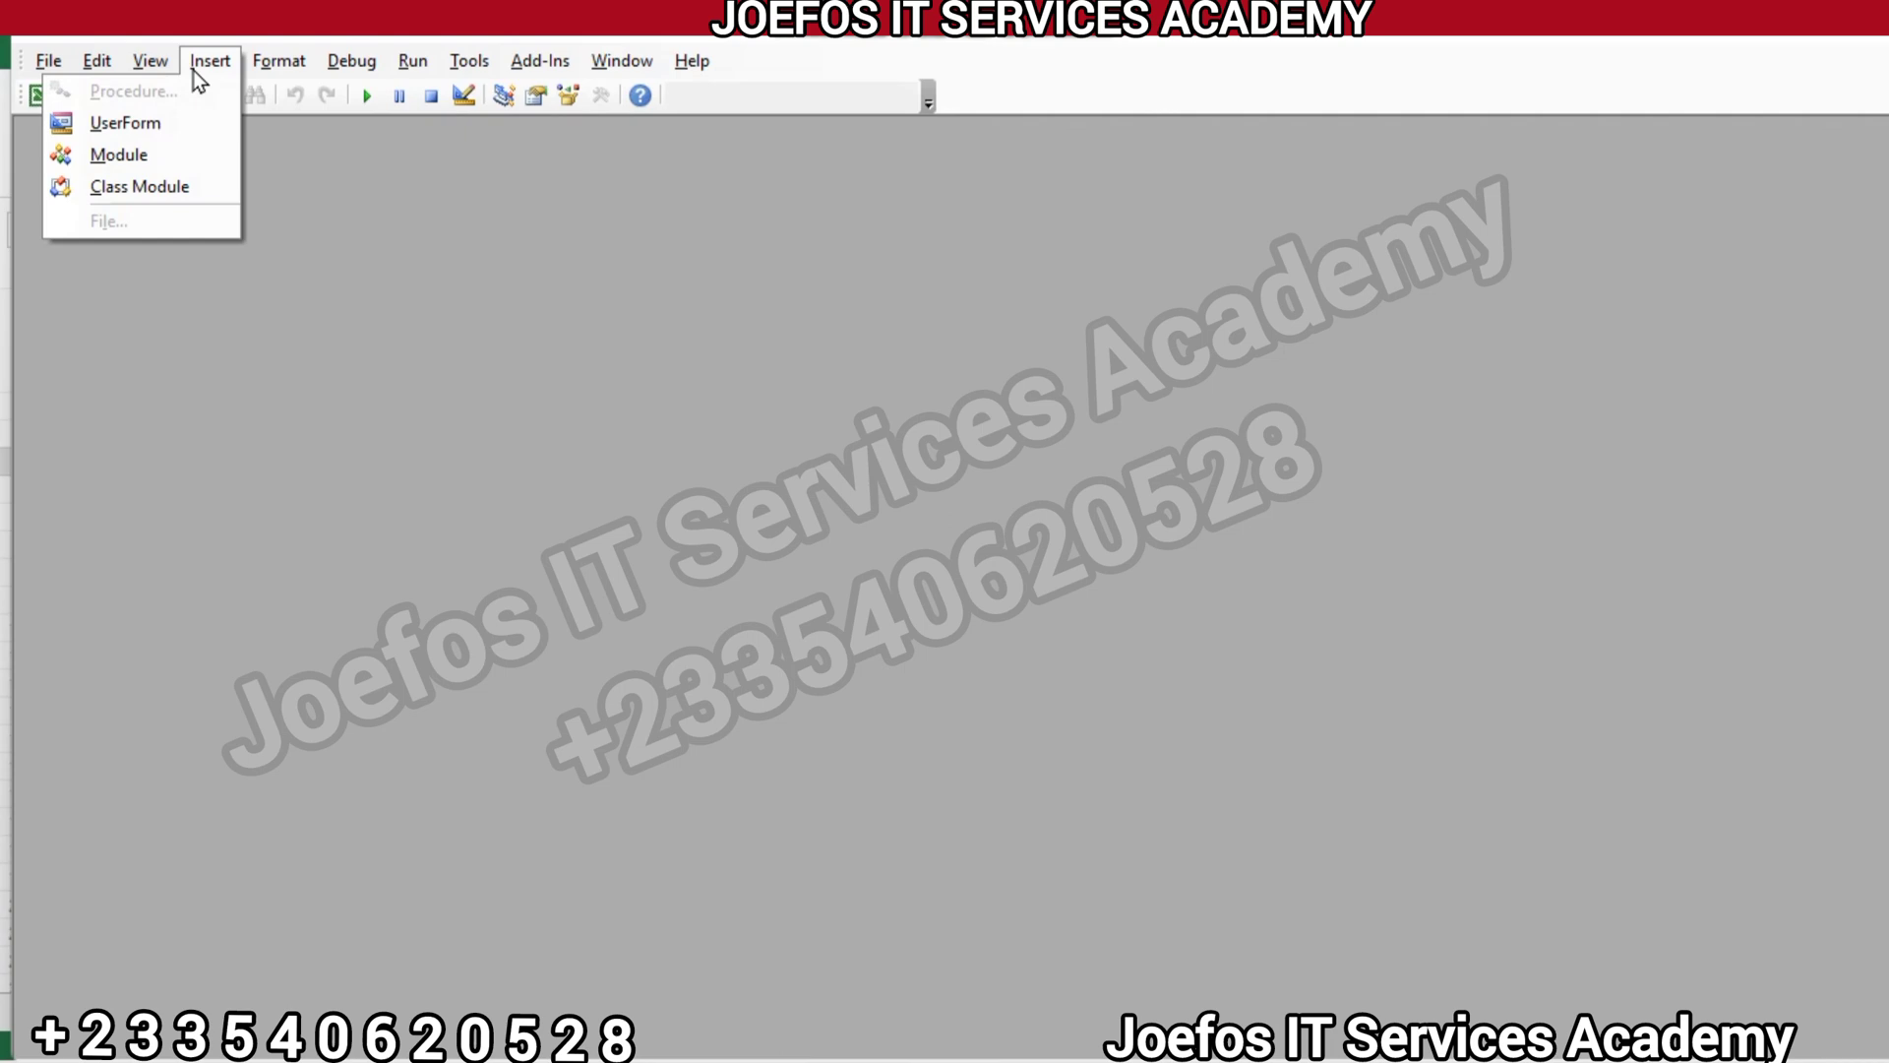
left_click(151, 127)
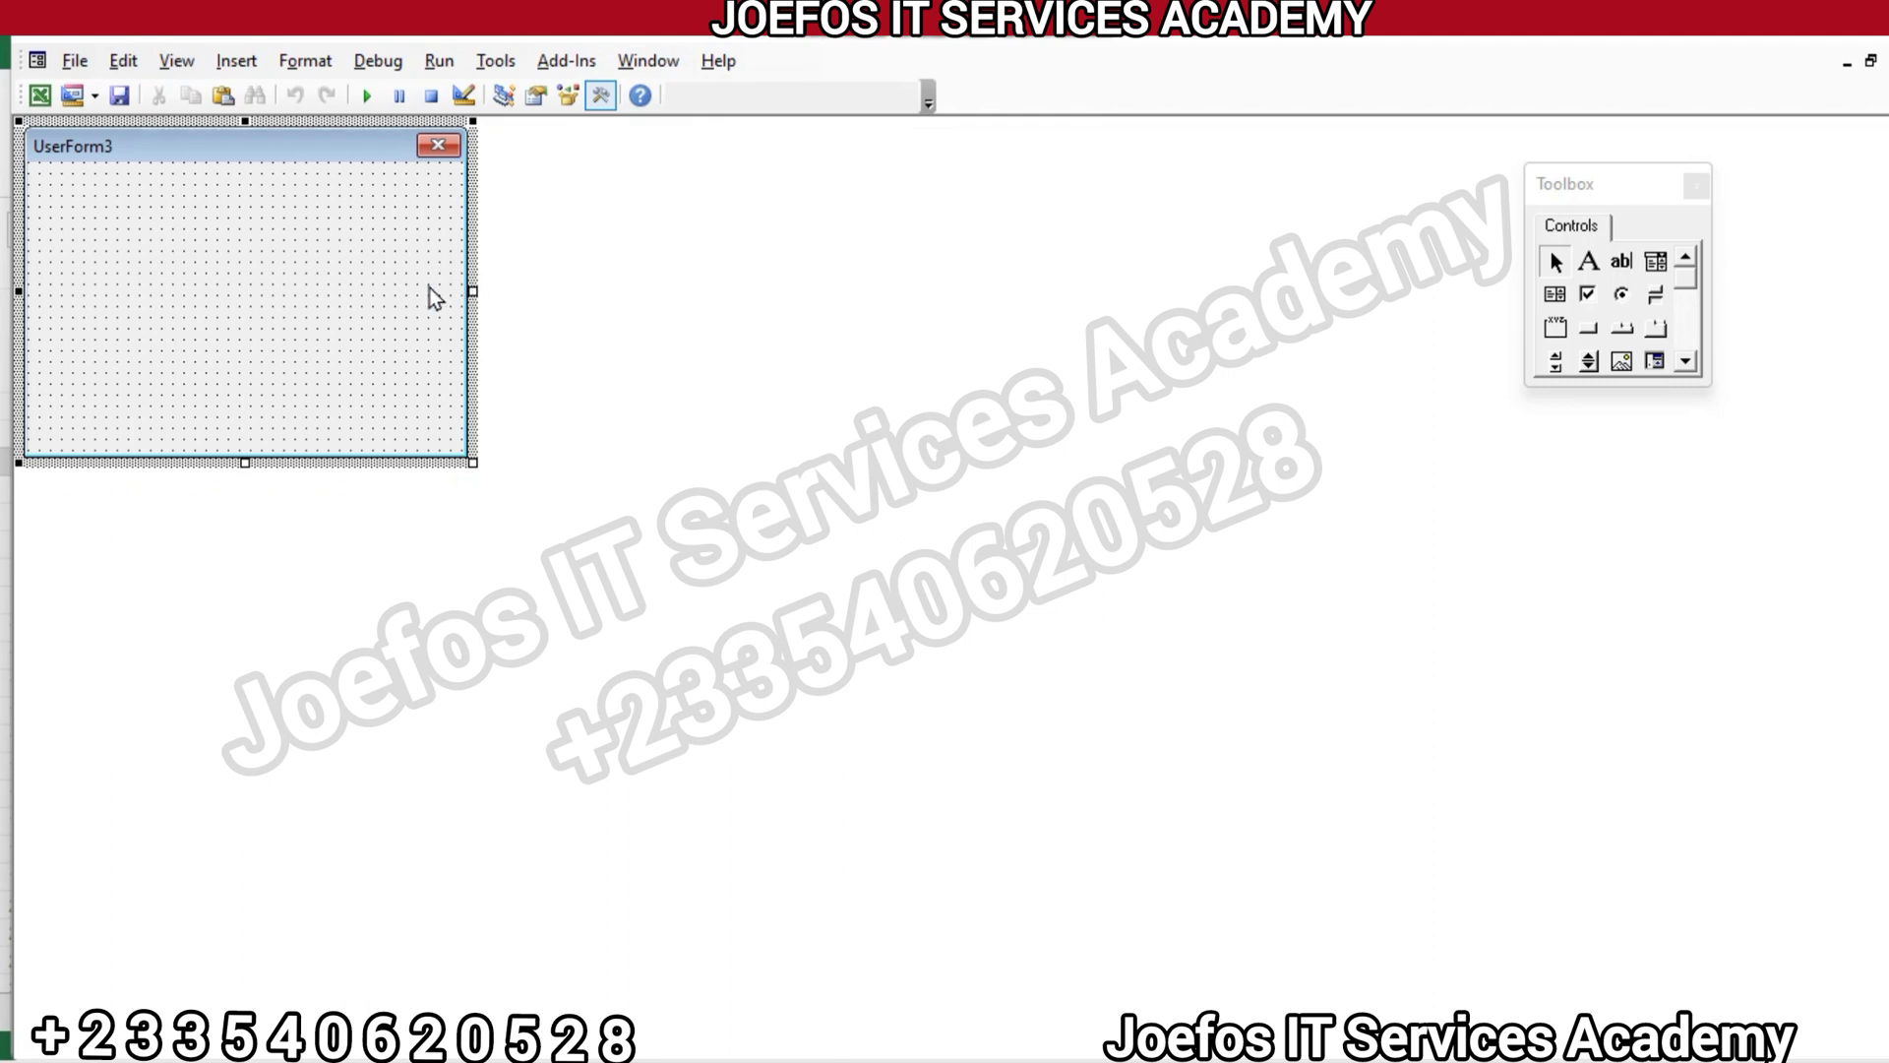
left_click_drag(473, 291, 1550, 361)
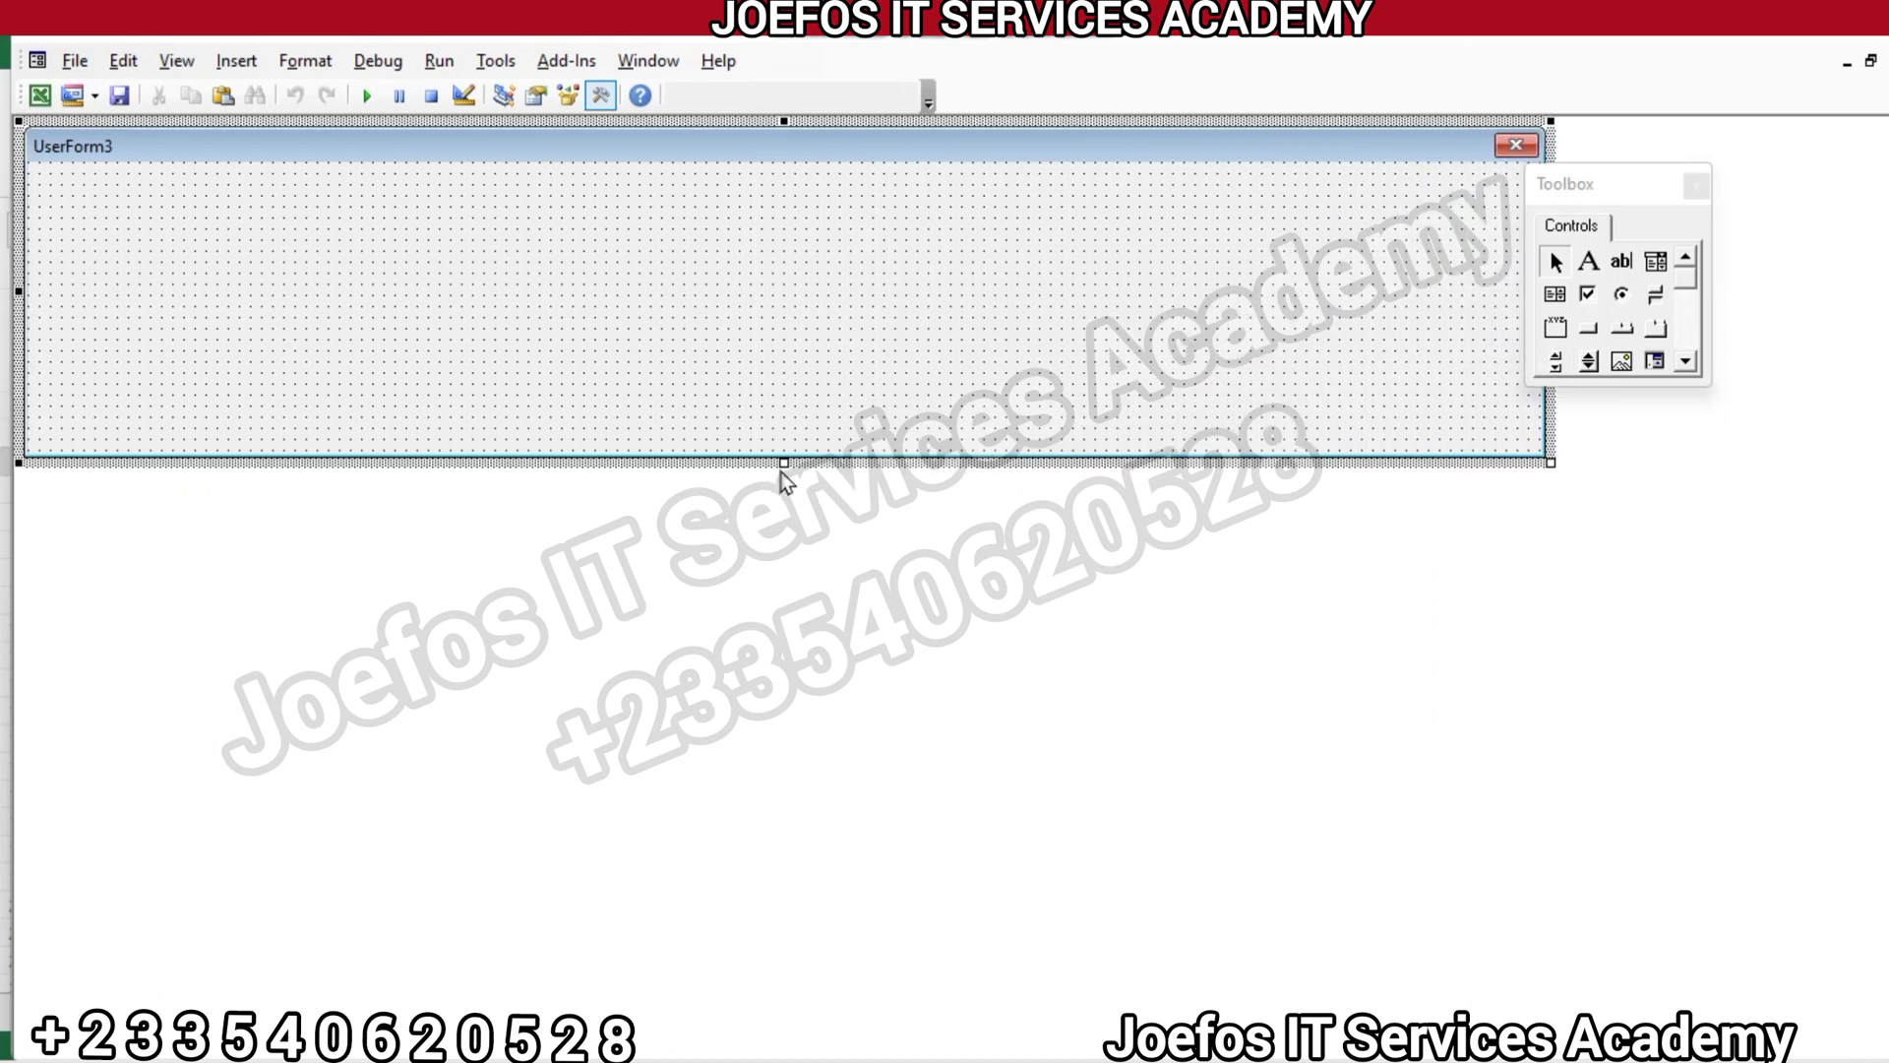
left_click_drag(780, 460, 756, 1038)
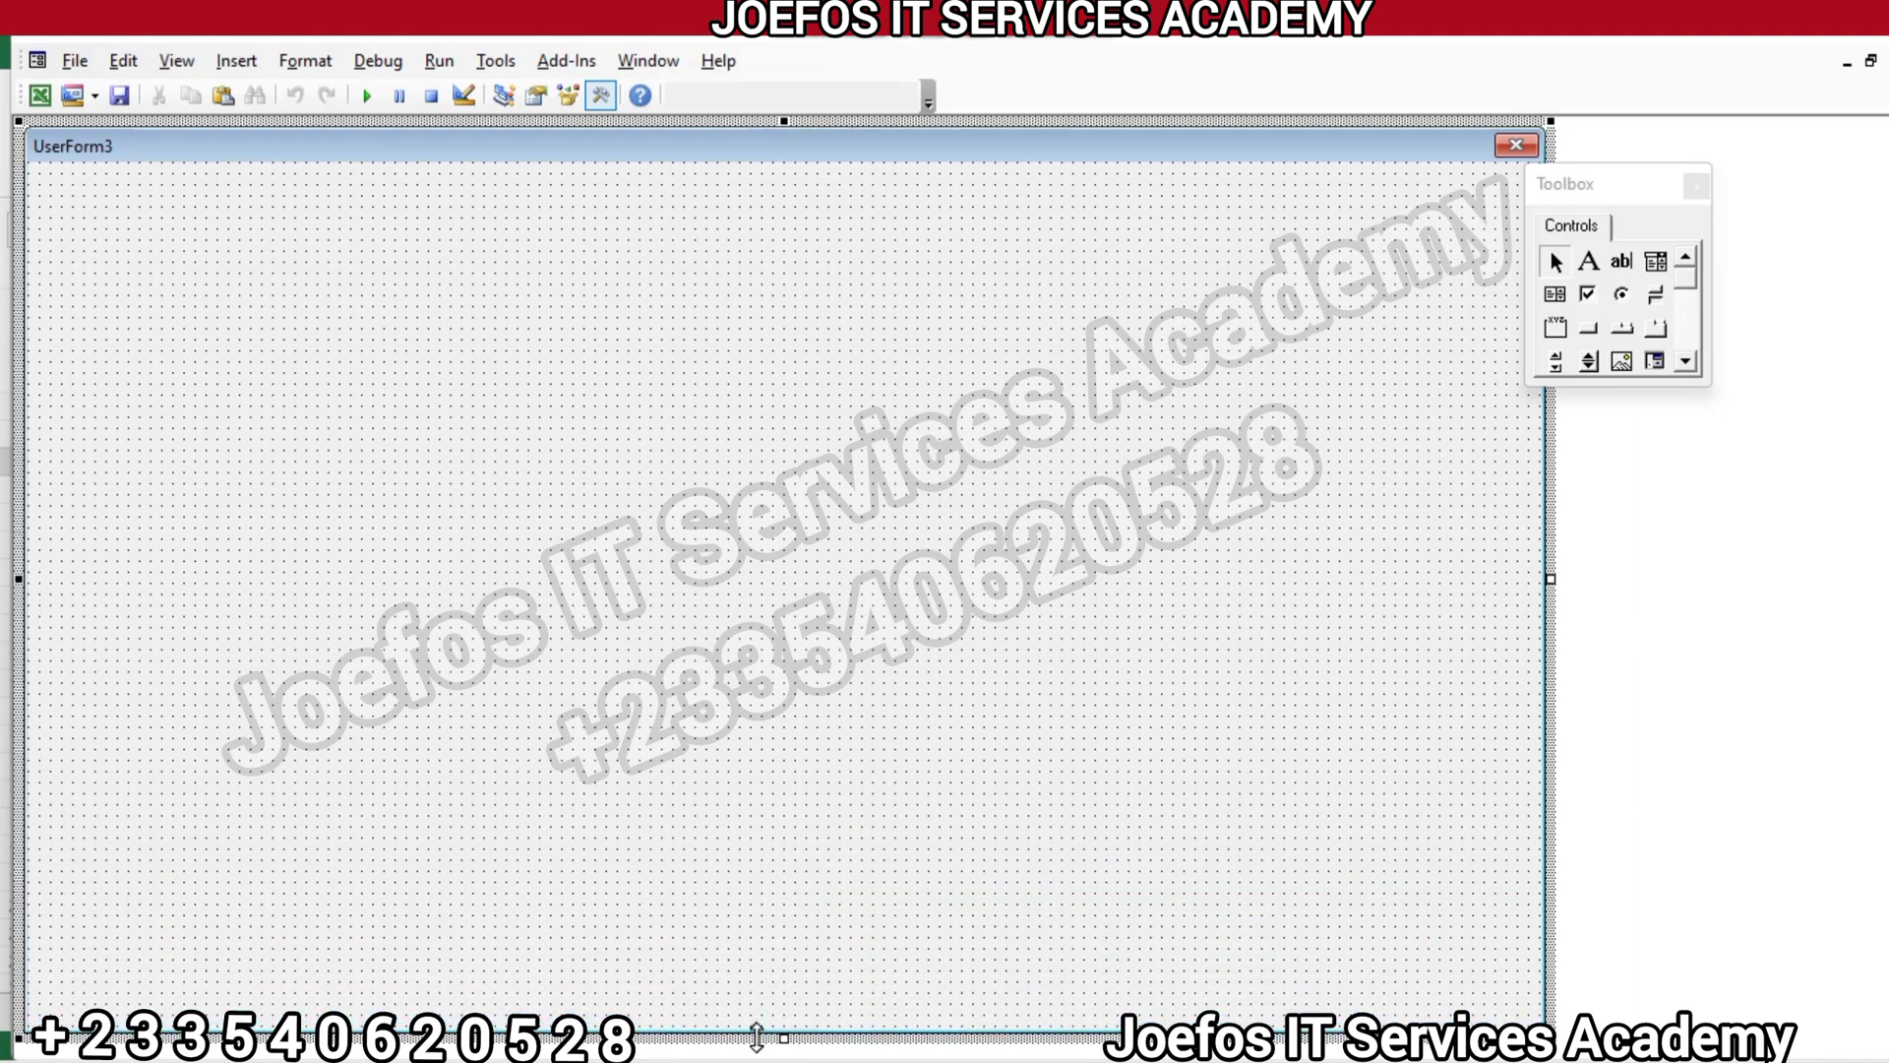
Draw a frame across nearly the full width of the form's upper half
left_click(1558, 329)
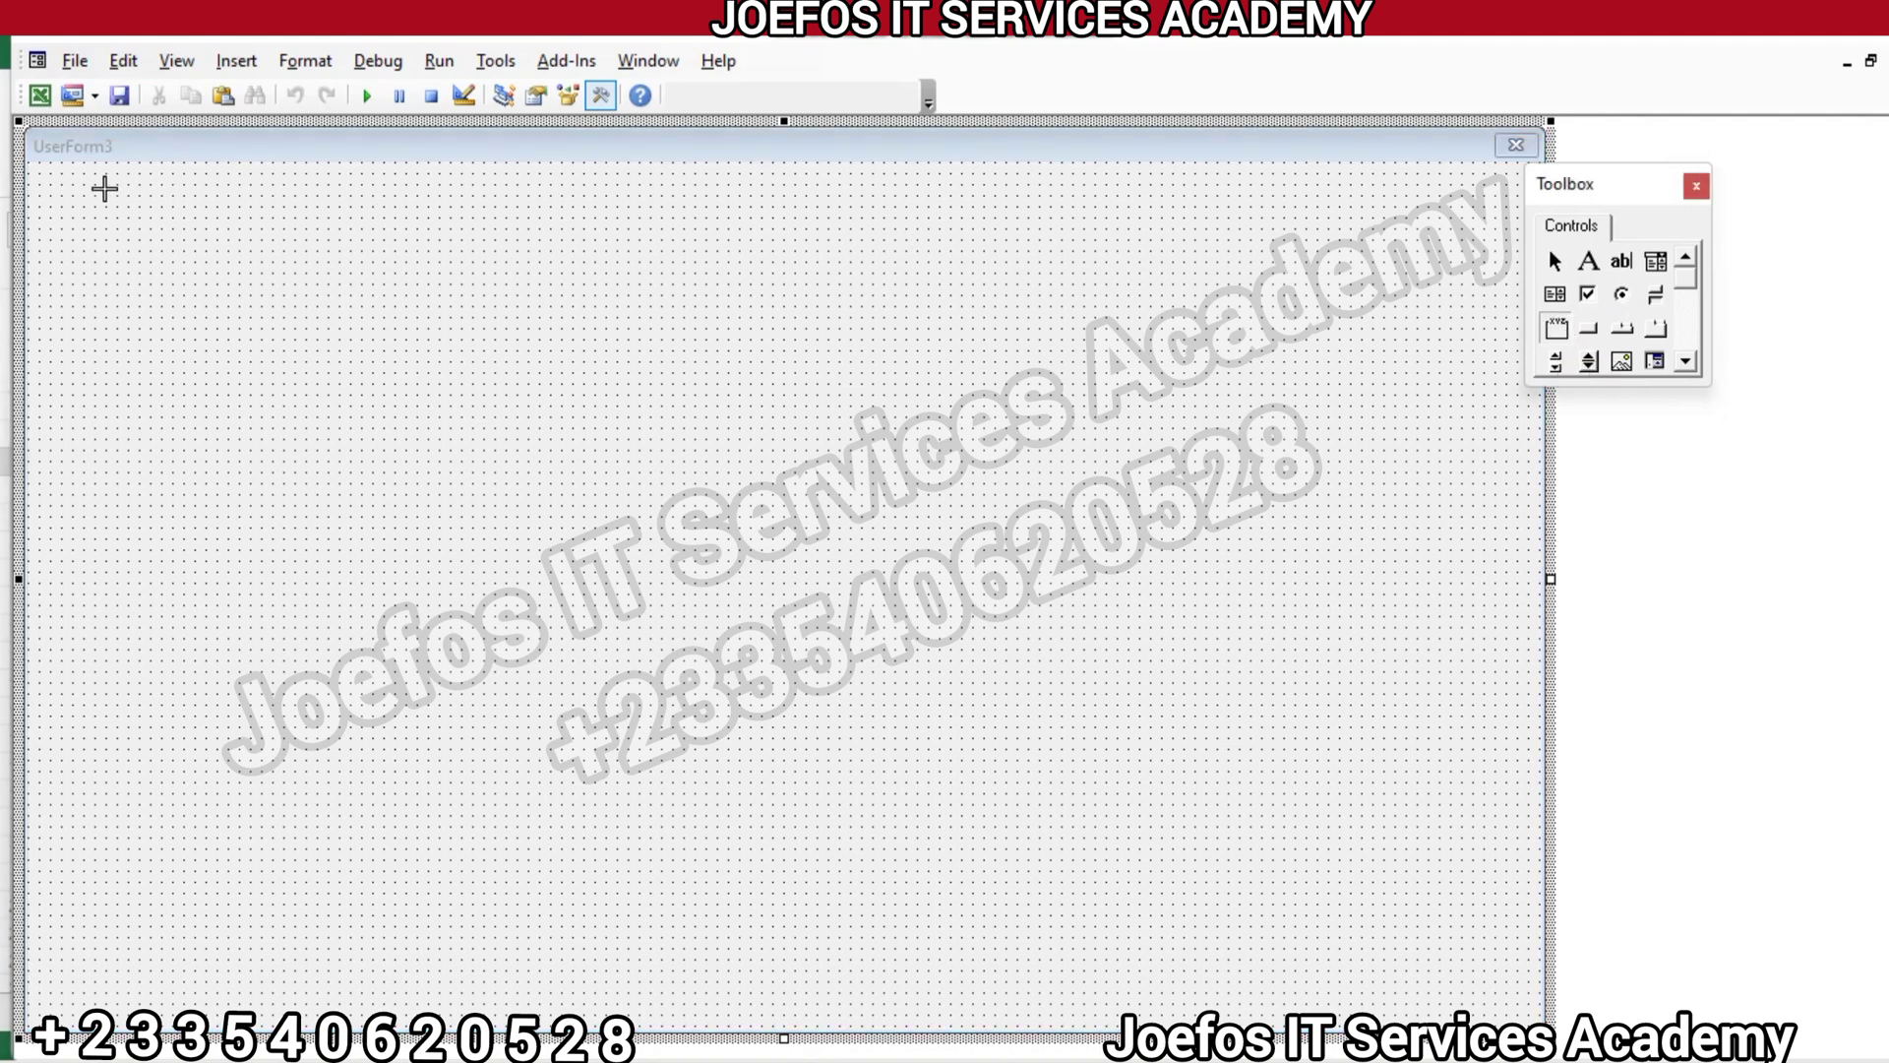
left_click_drag(61, 185, 1519, 632)
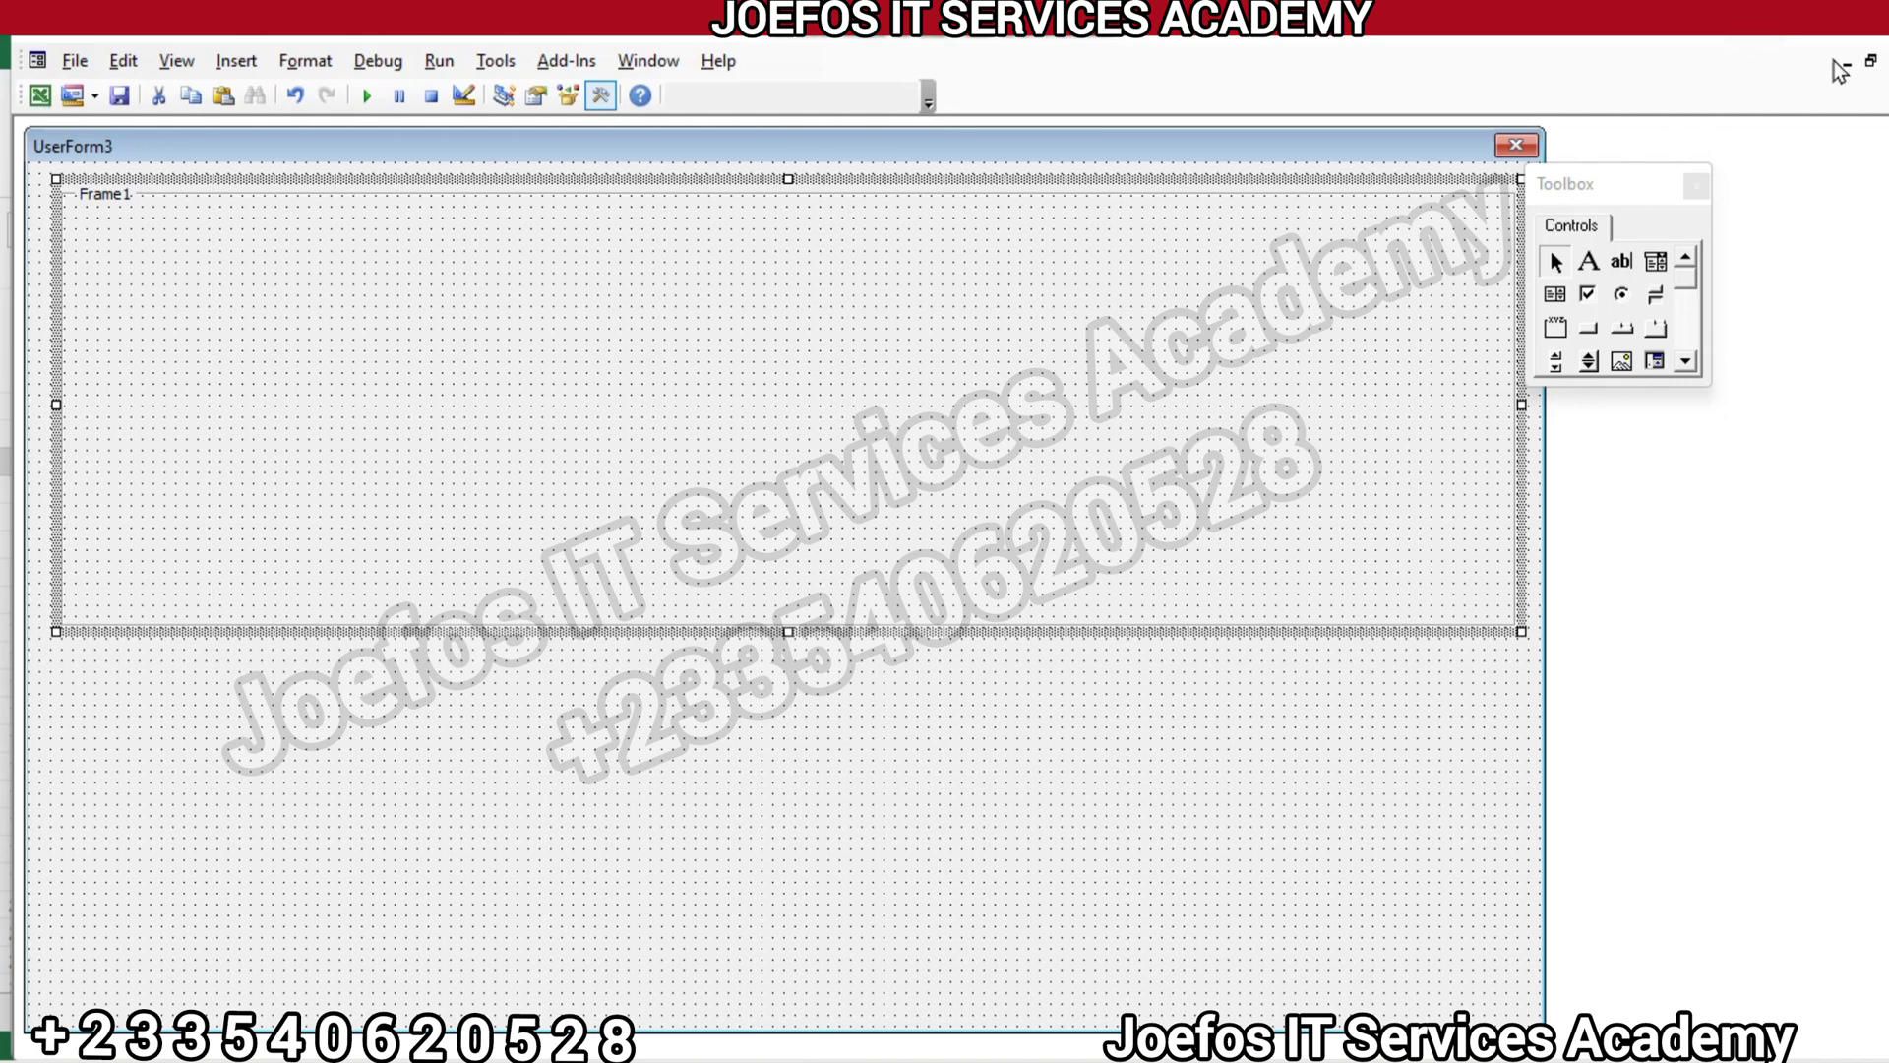
Check the STUDENTS DETAILS headings in the Excel workbook, and return to the form in the Visual Basic editor
left_click(1768, 42)
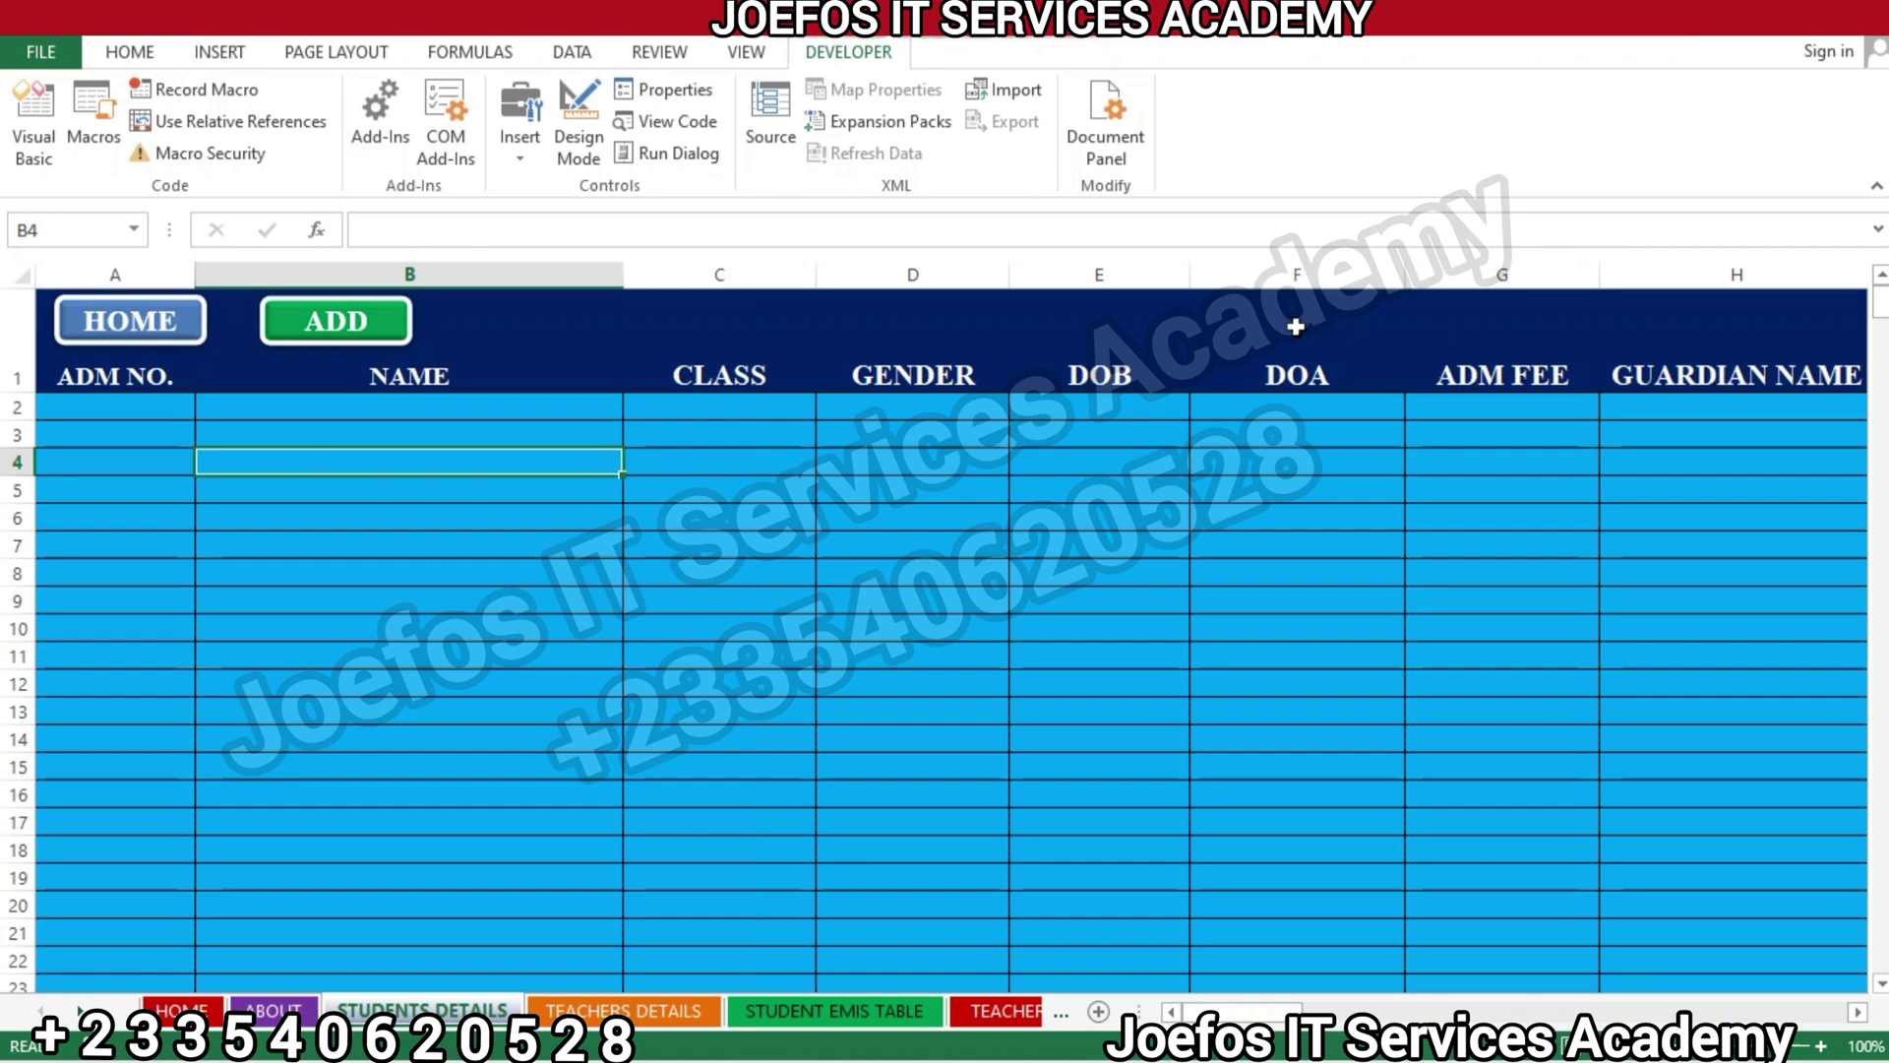
mouse_move(695, 1038)
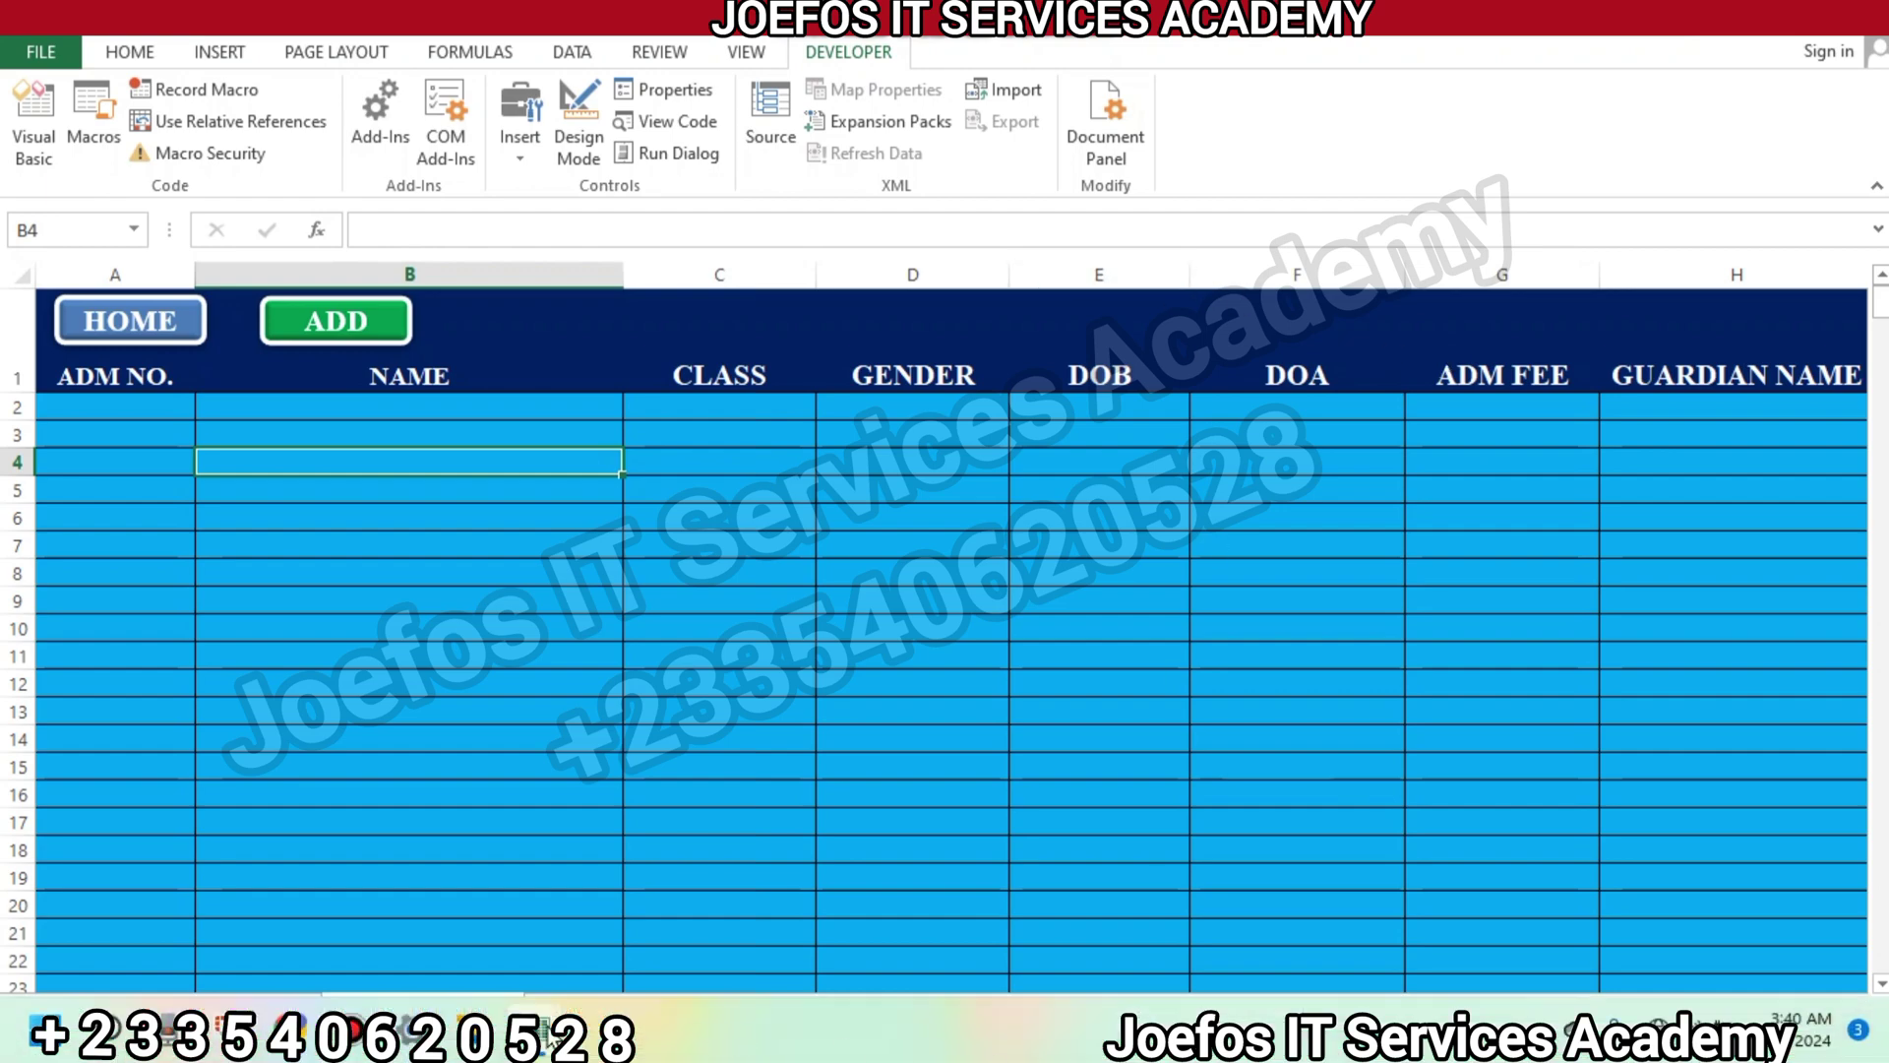
mouse_move(536, 1035)
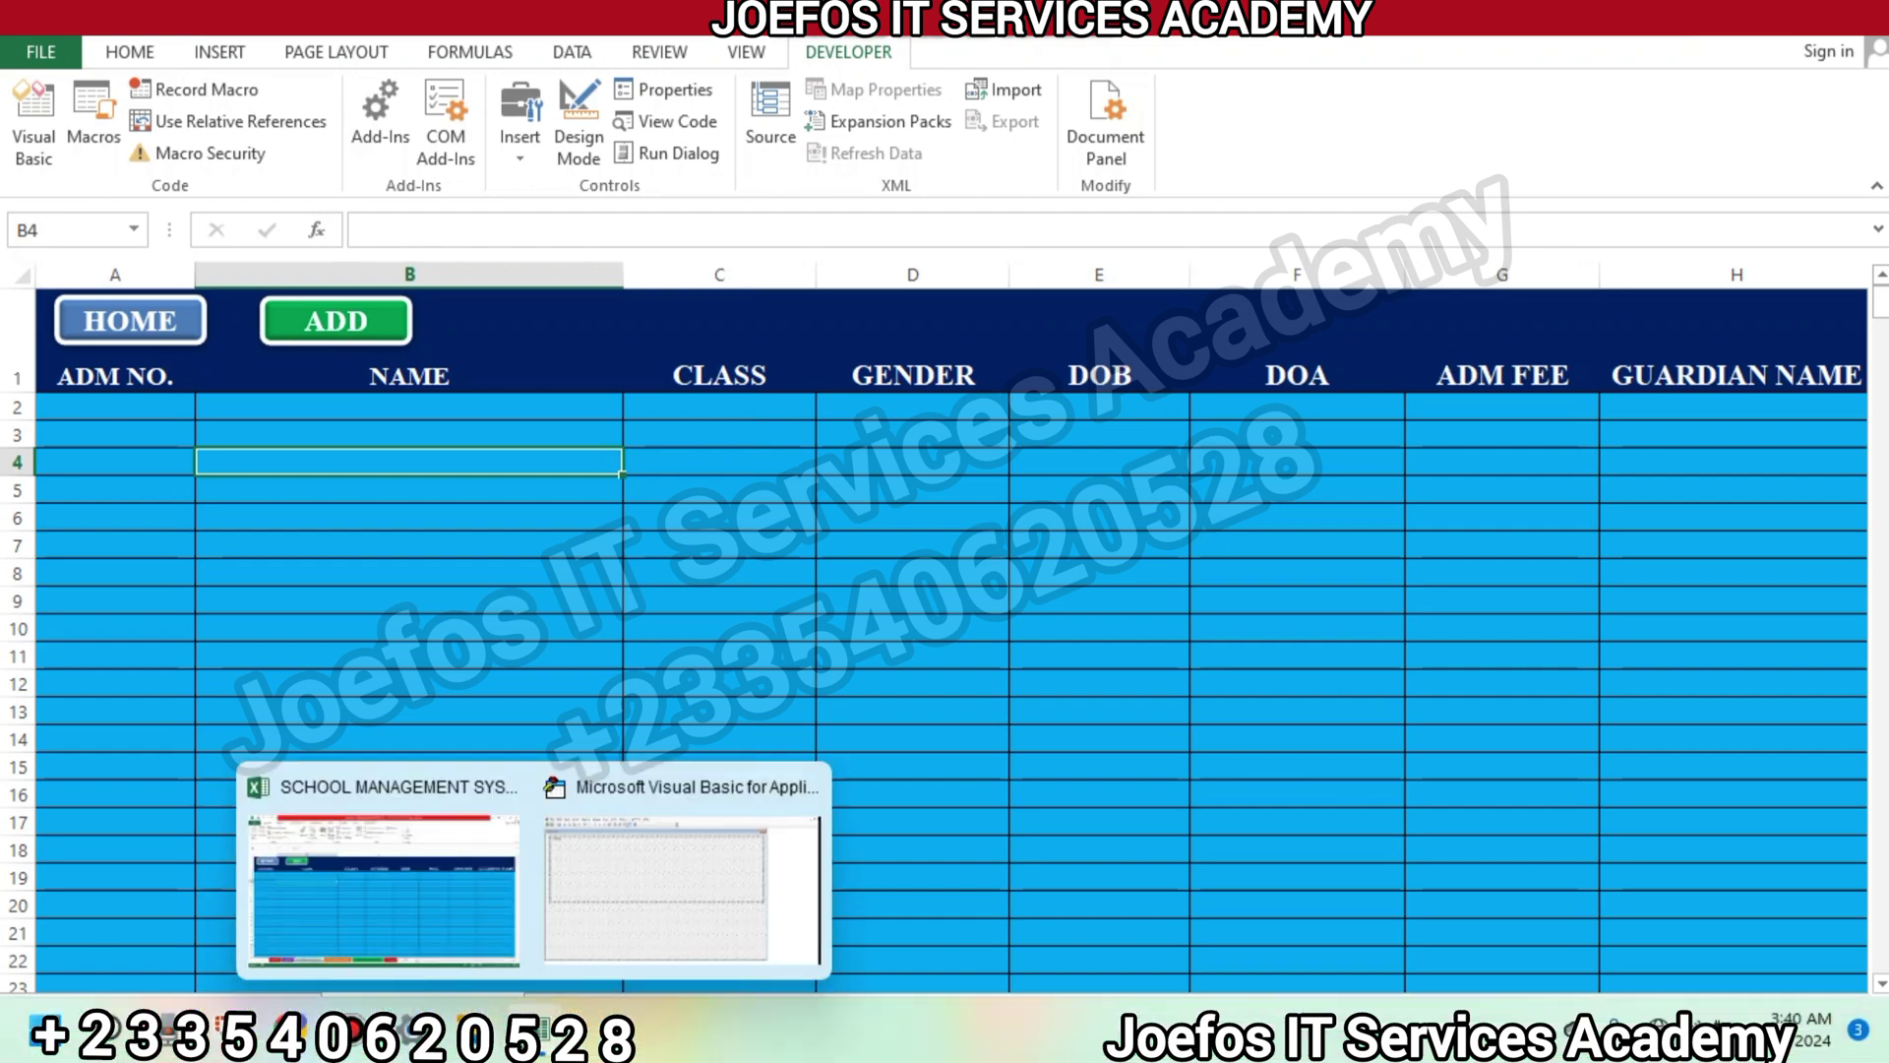
left_click(628, 880)
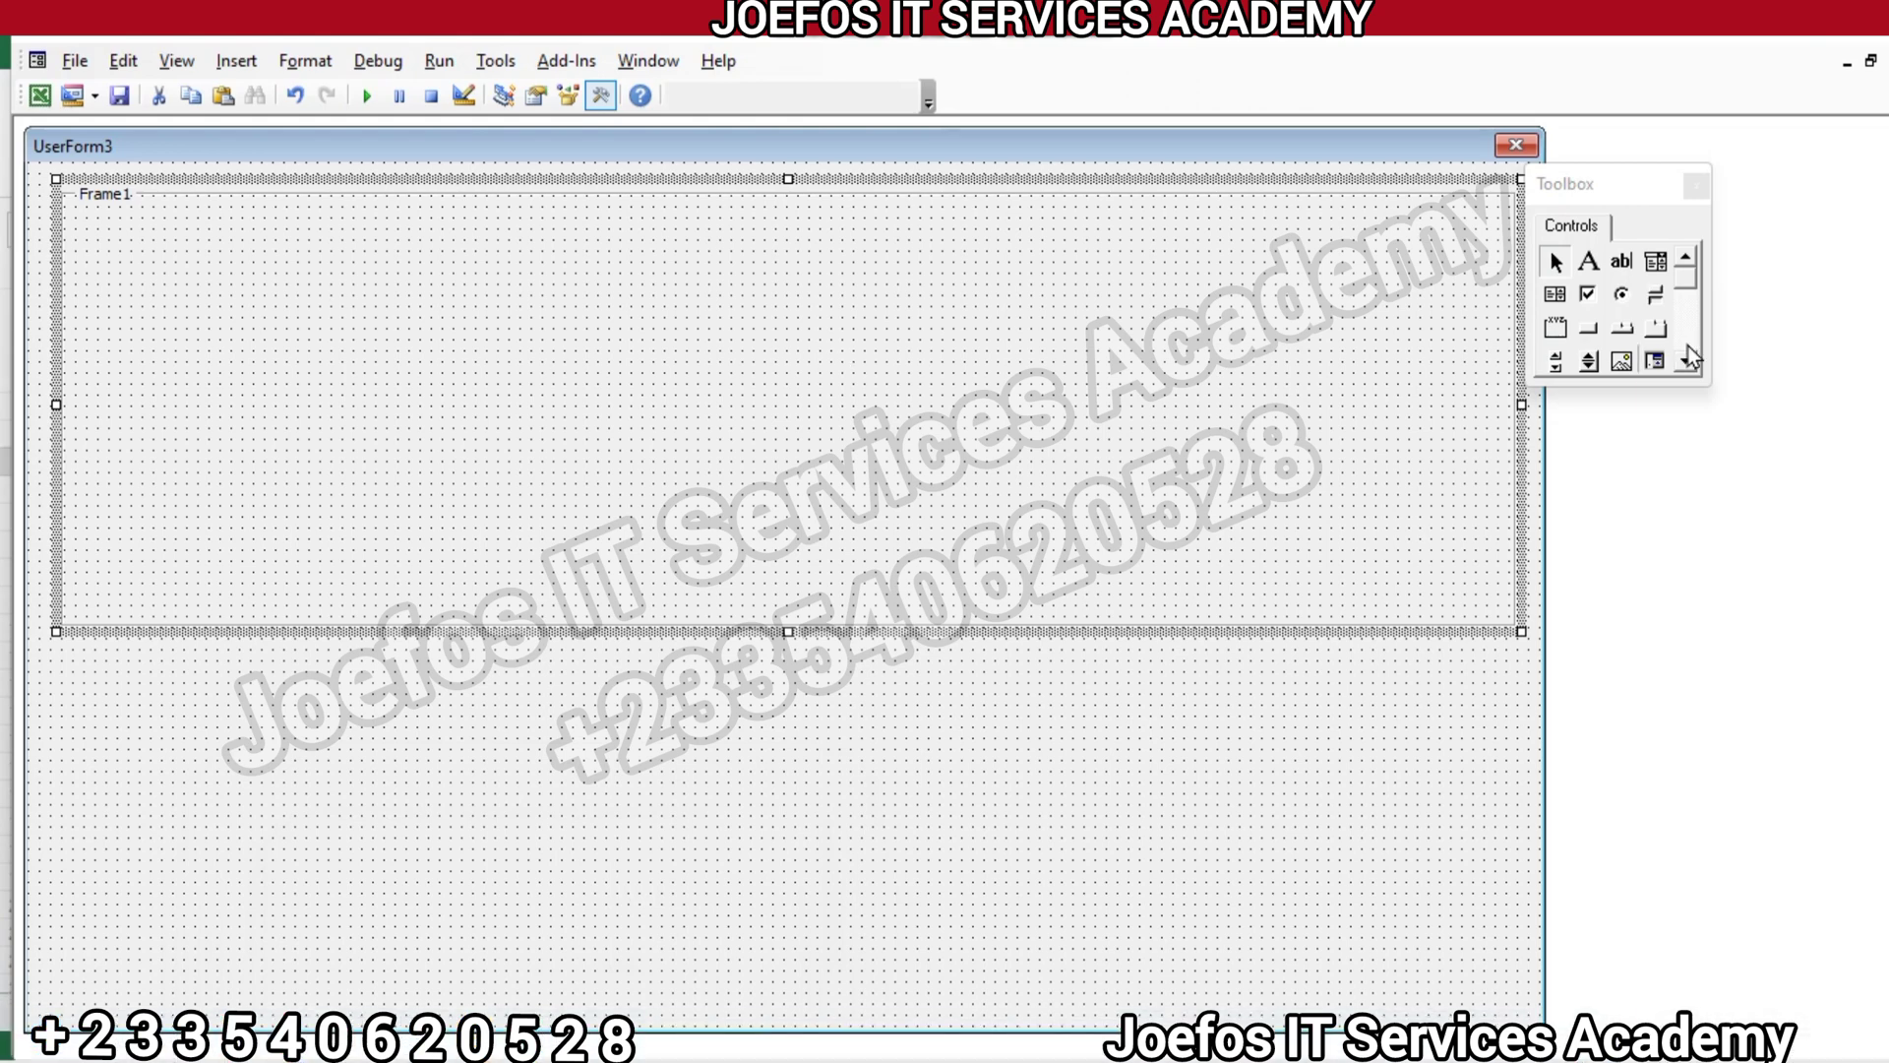
Draw a small label in the upper-left corner of the frame
left_click(1588, 264)
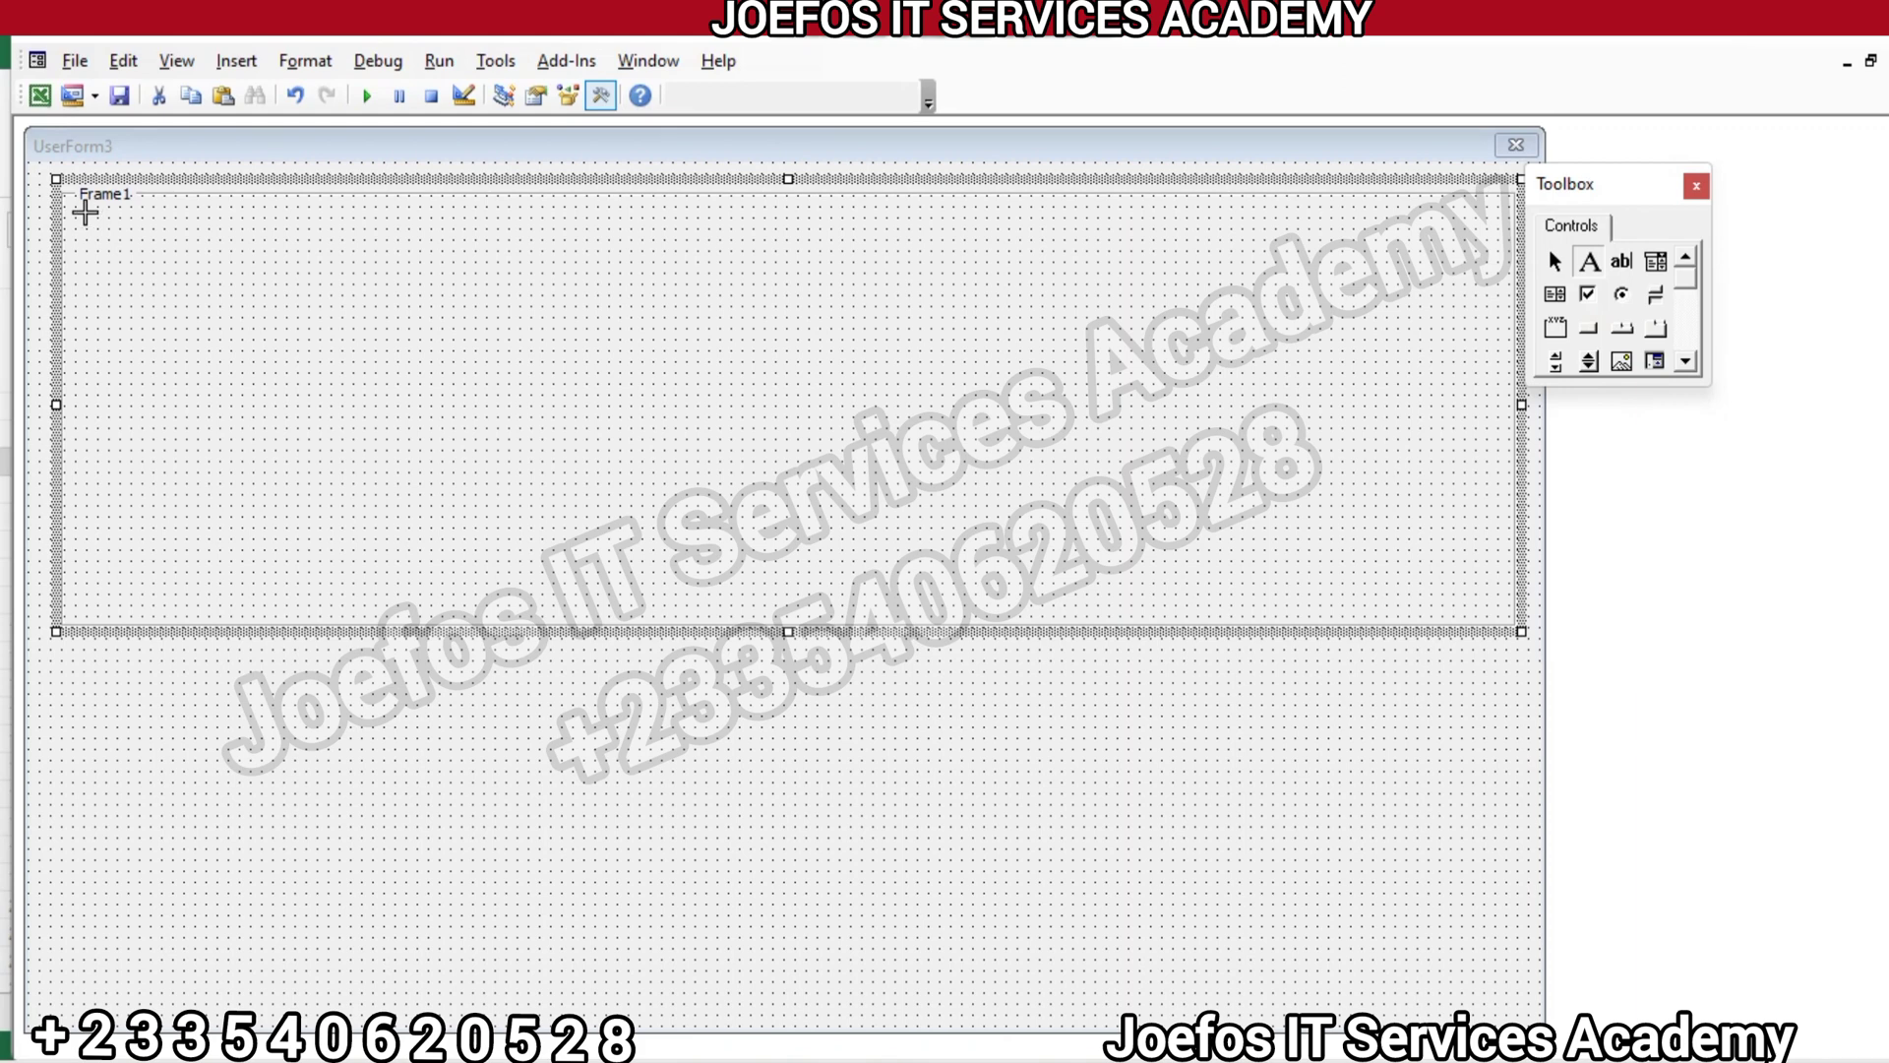
left_click(86, 213)
left_click_drag(86, 212, 222, 266)
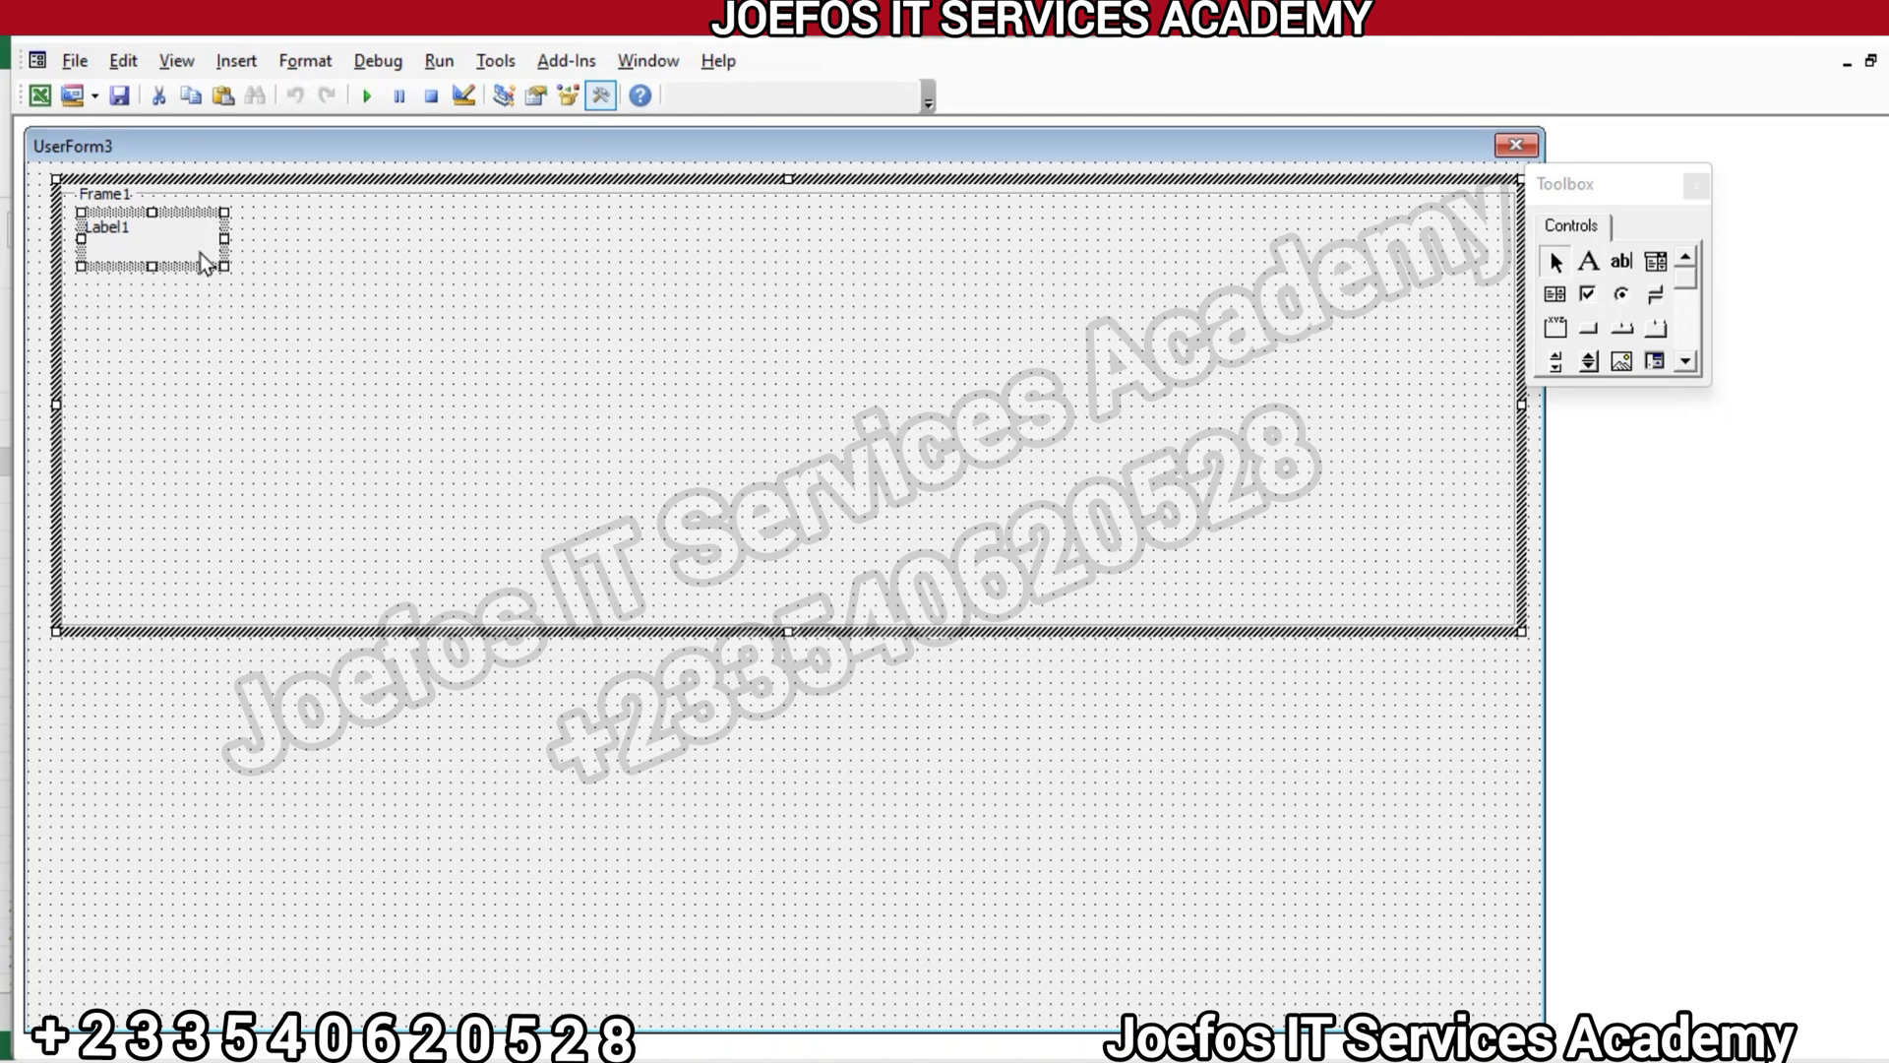
Paste two copies of the label and stack them evenly beneath the first one along the frame's left side
key("ctrl+v")
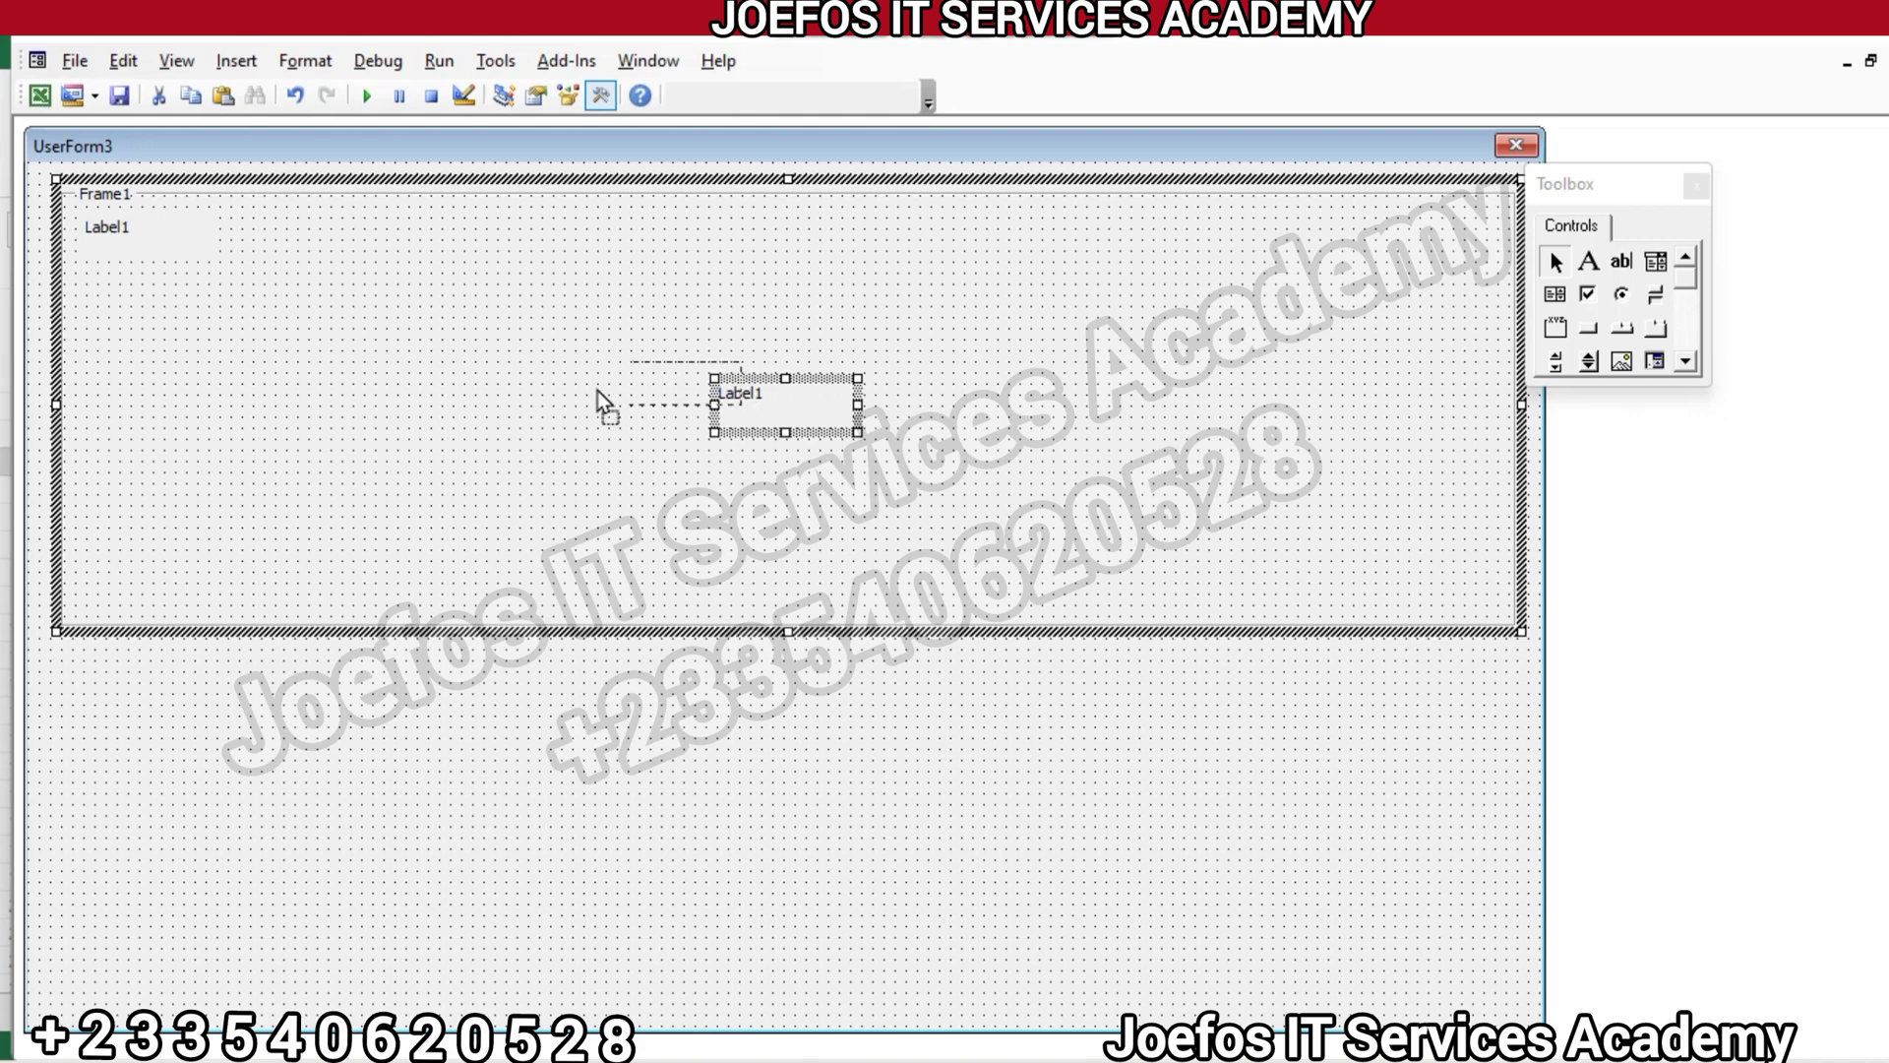
left_click_drag(597, 391, 112, 303)
left_click(317, 311)
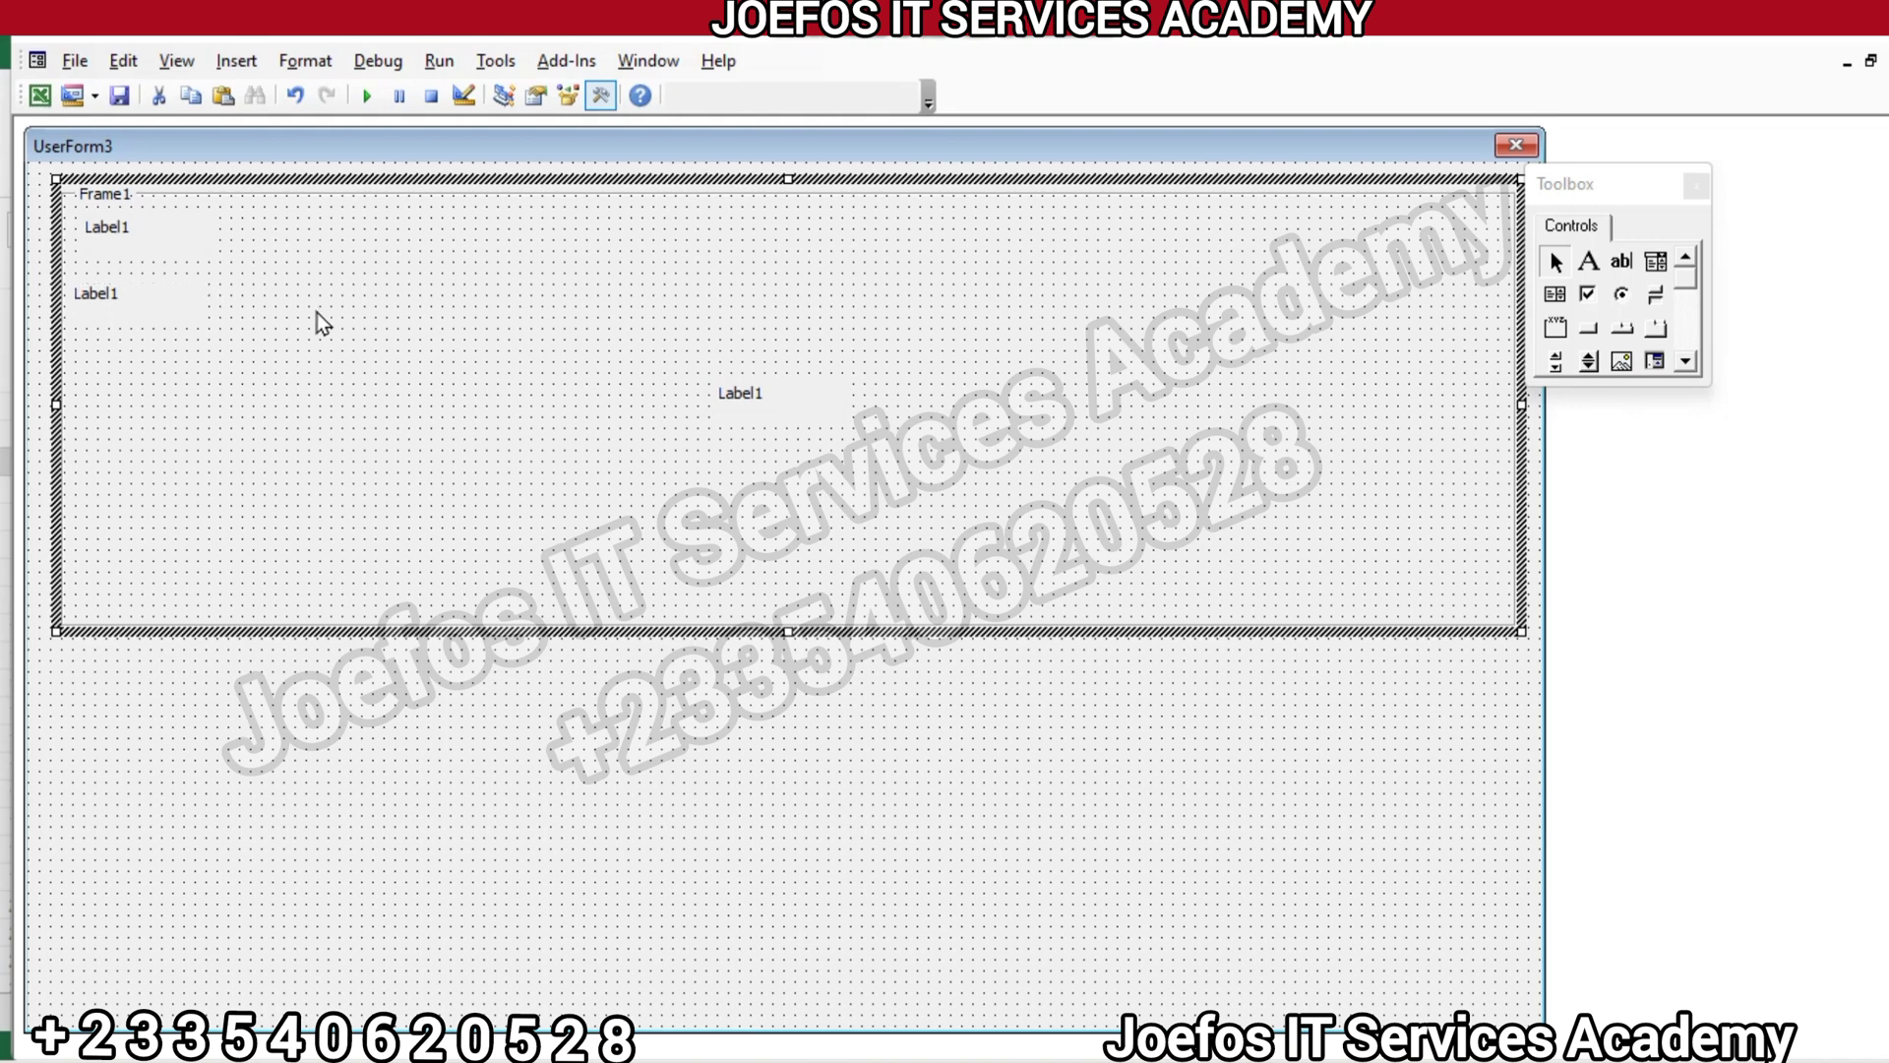
left_click(752, 395)
left_click_drag(761, 406, 388, 446)
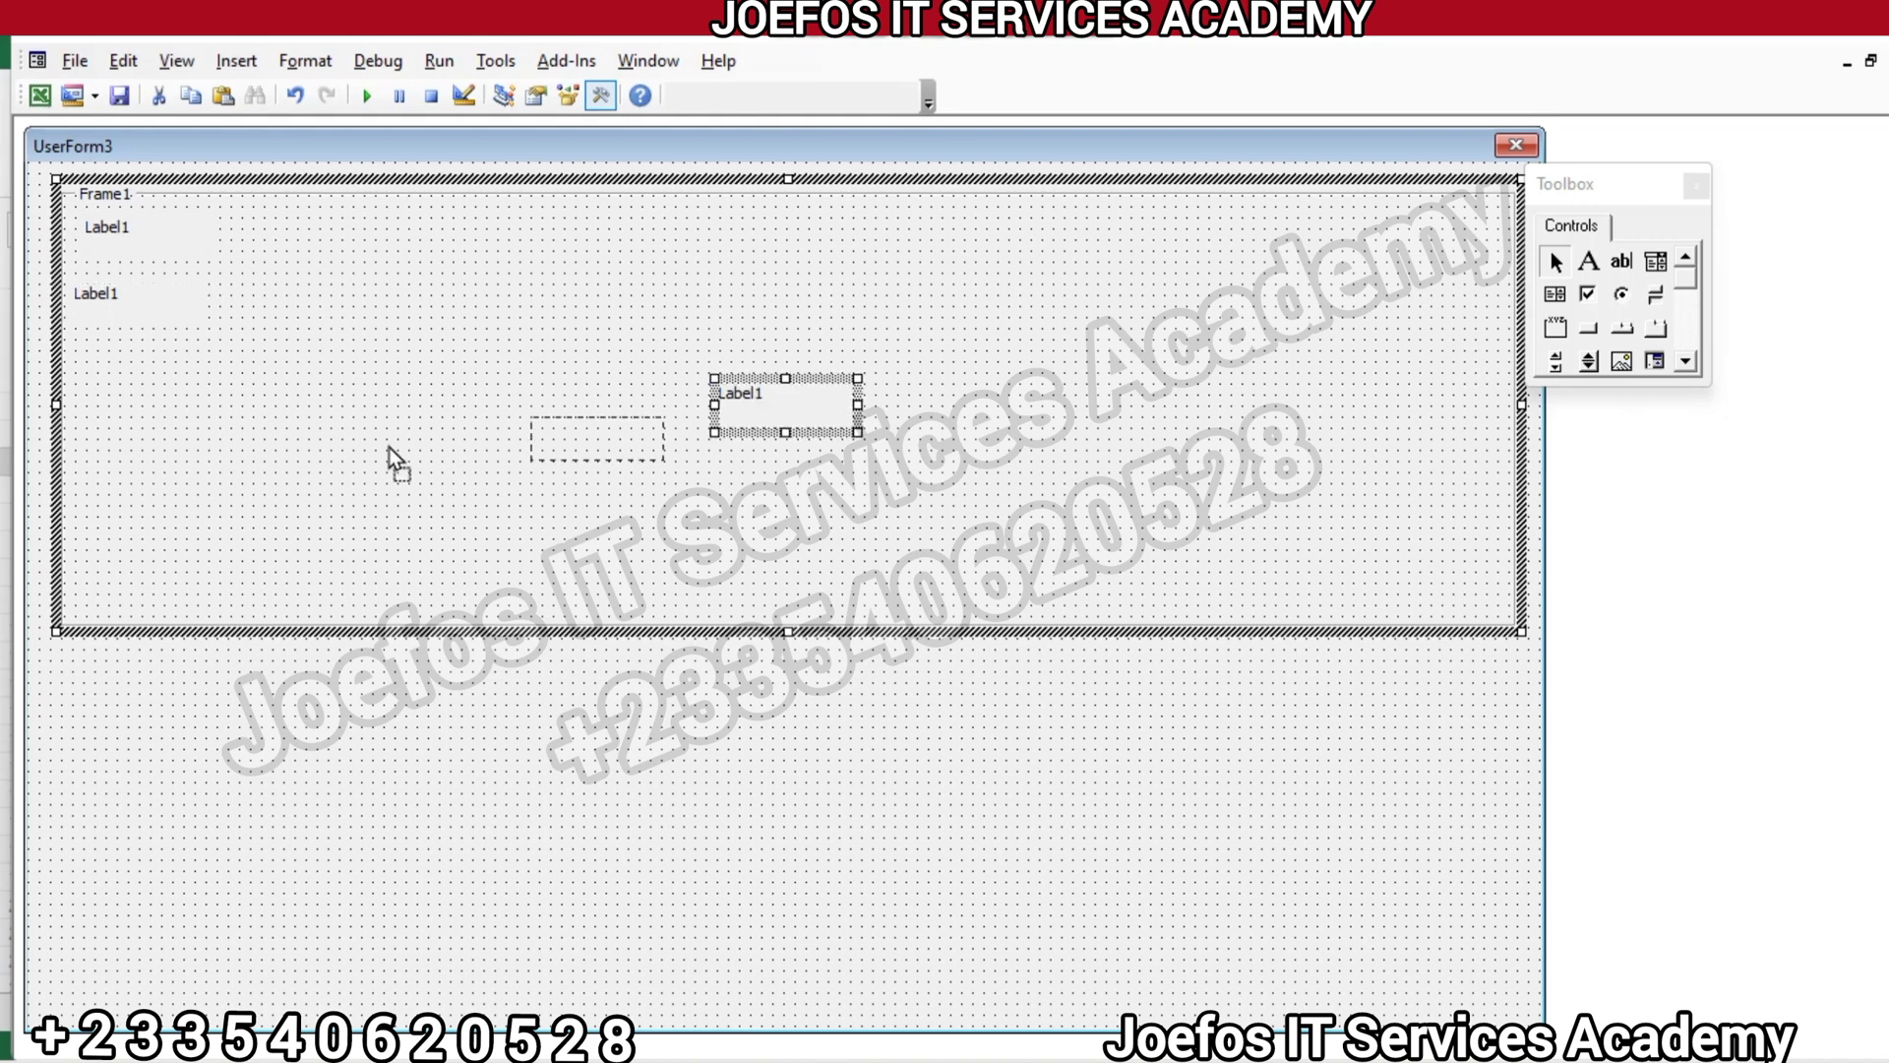
left_click_drag(187, 393, 108, 362)
left_click(324, 395)
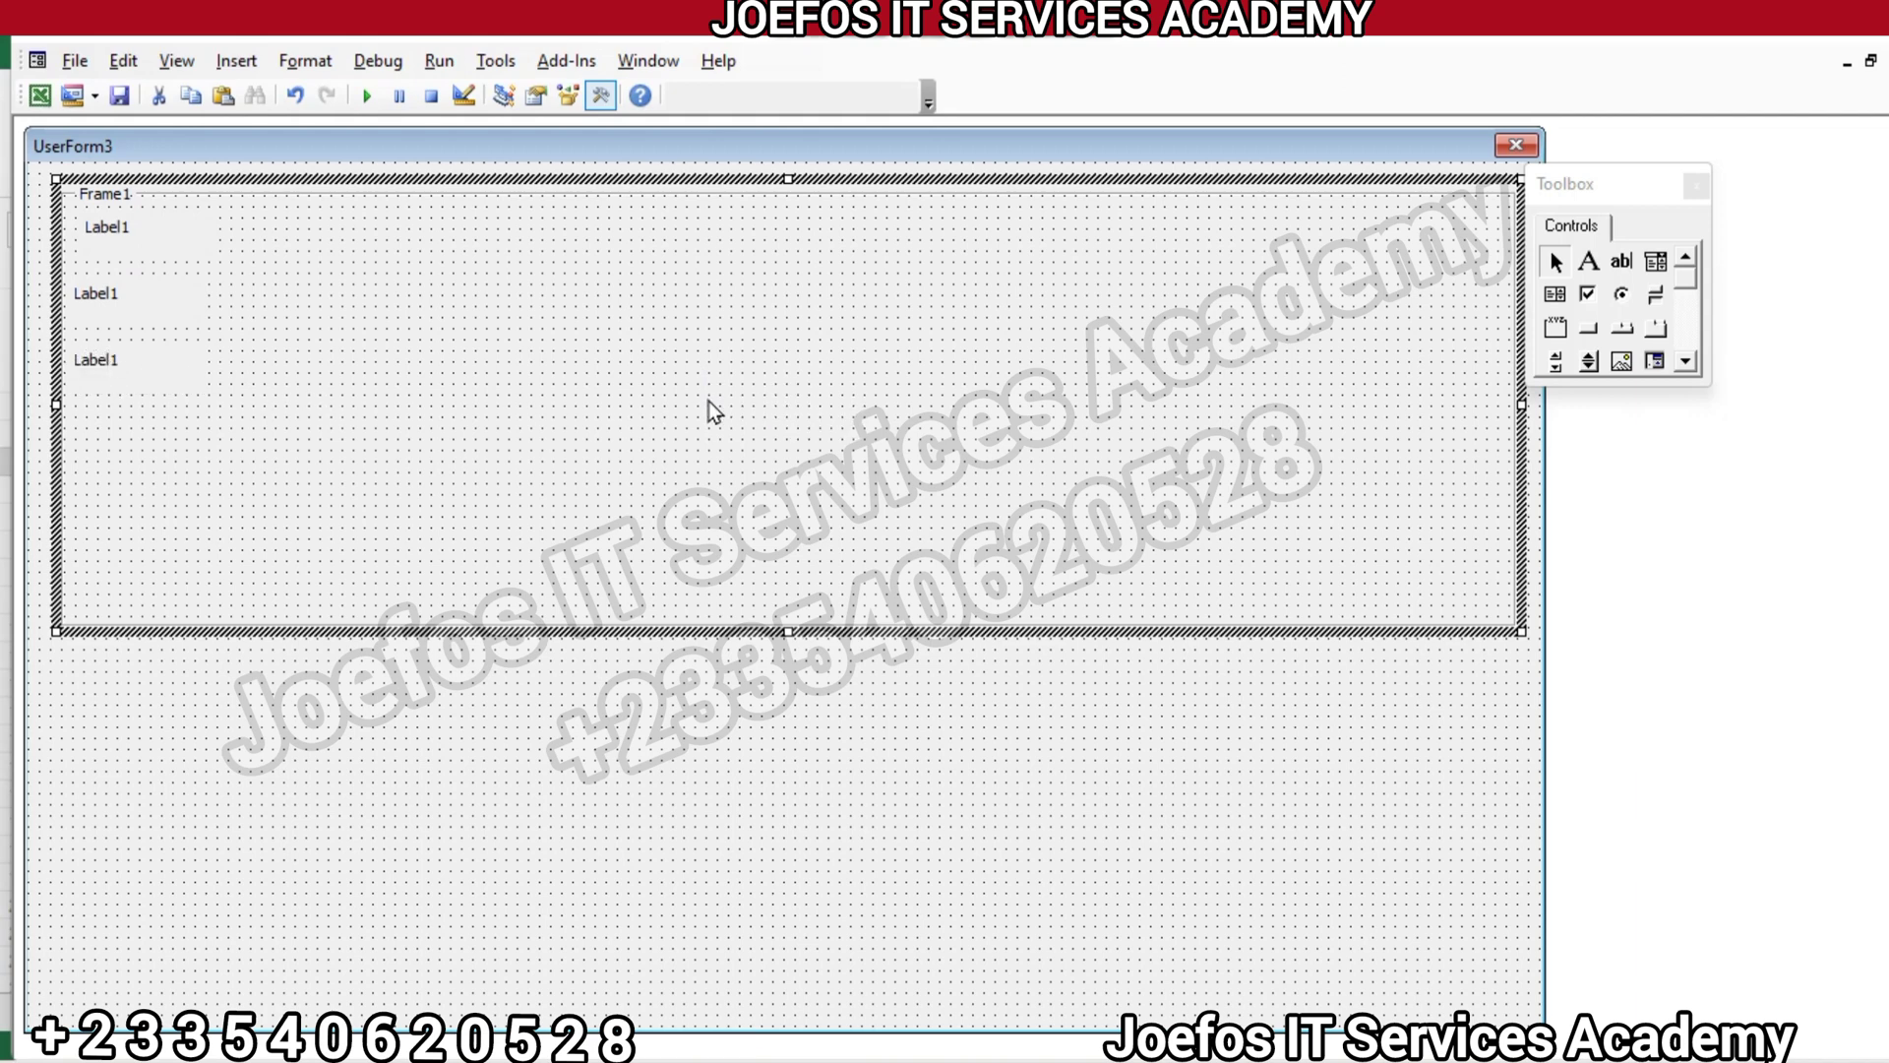
Add two more copies of the label as the fourth and fifth rows of the frame's left column
left_click(140, 375)
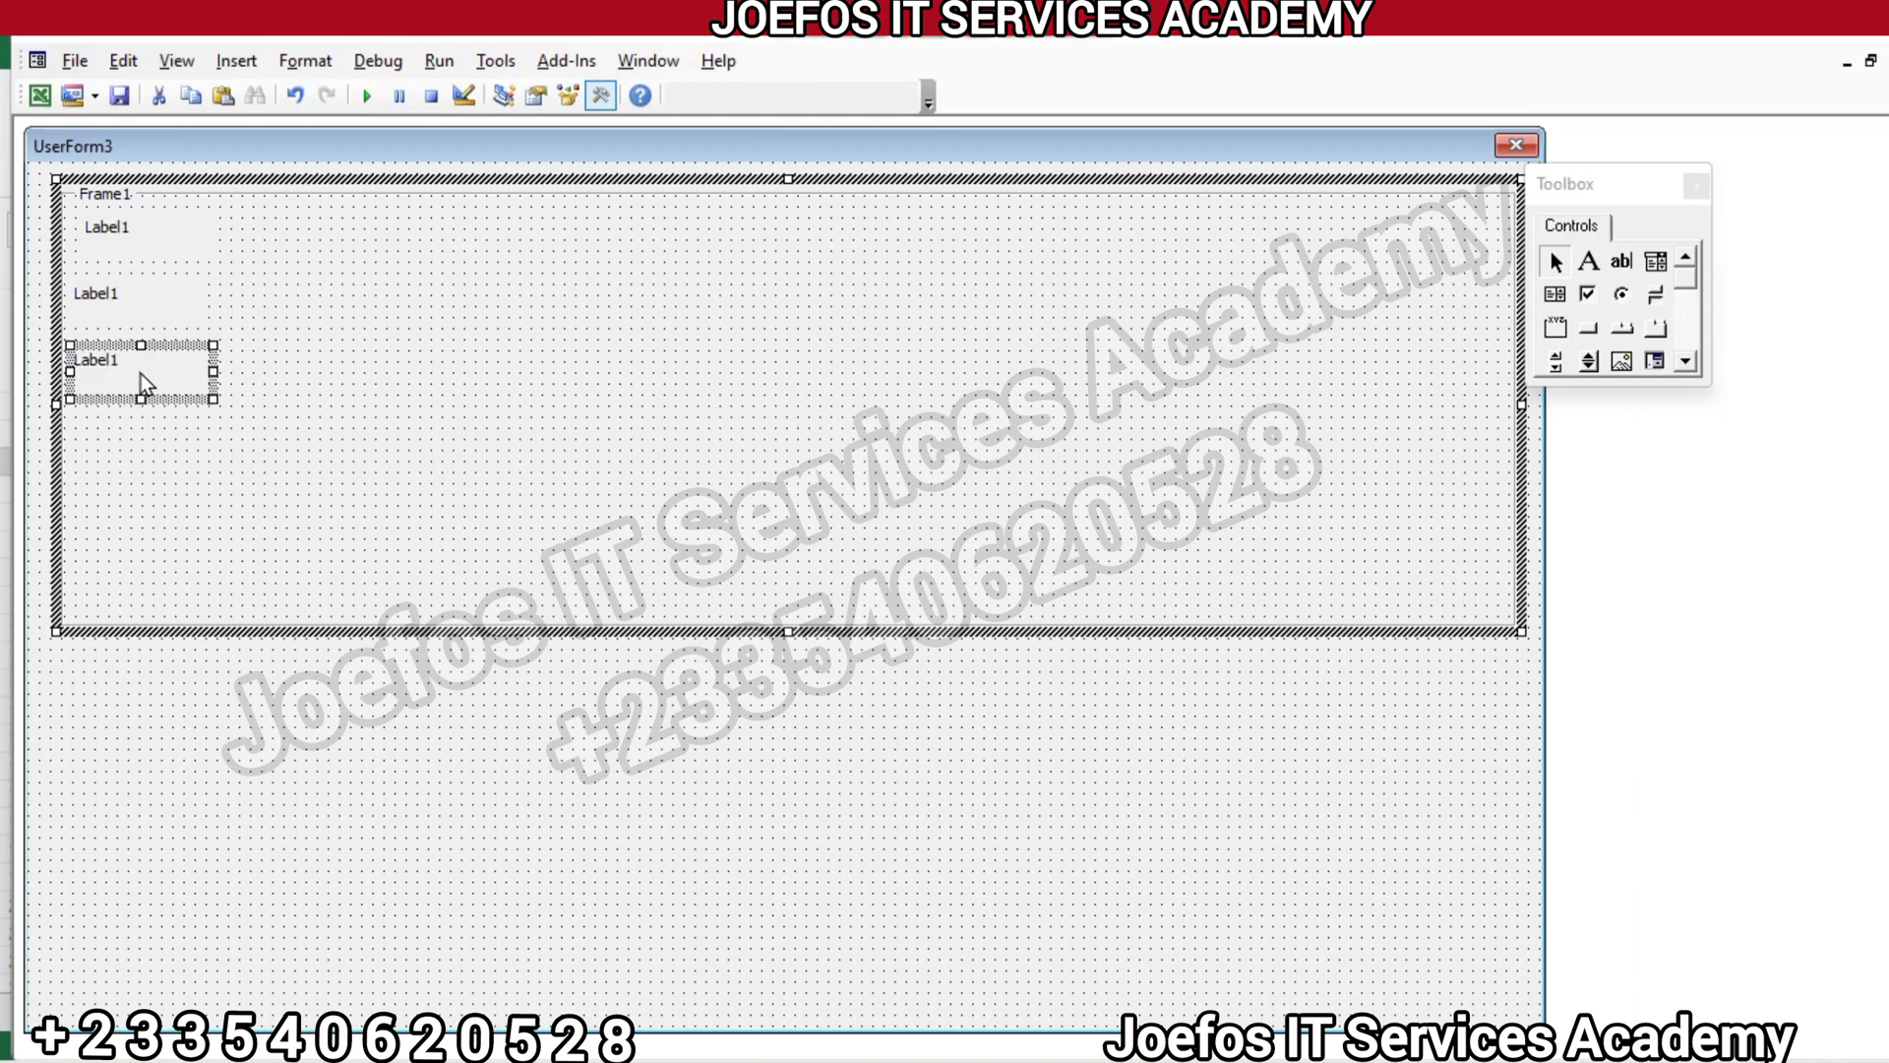
key("ctrl+v")
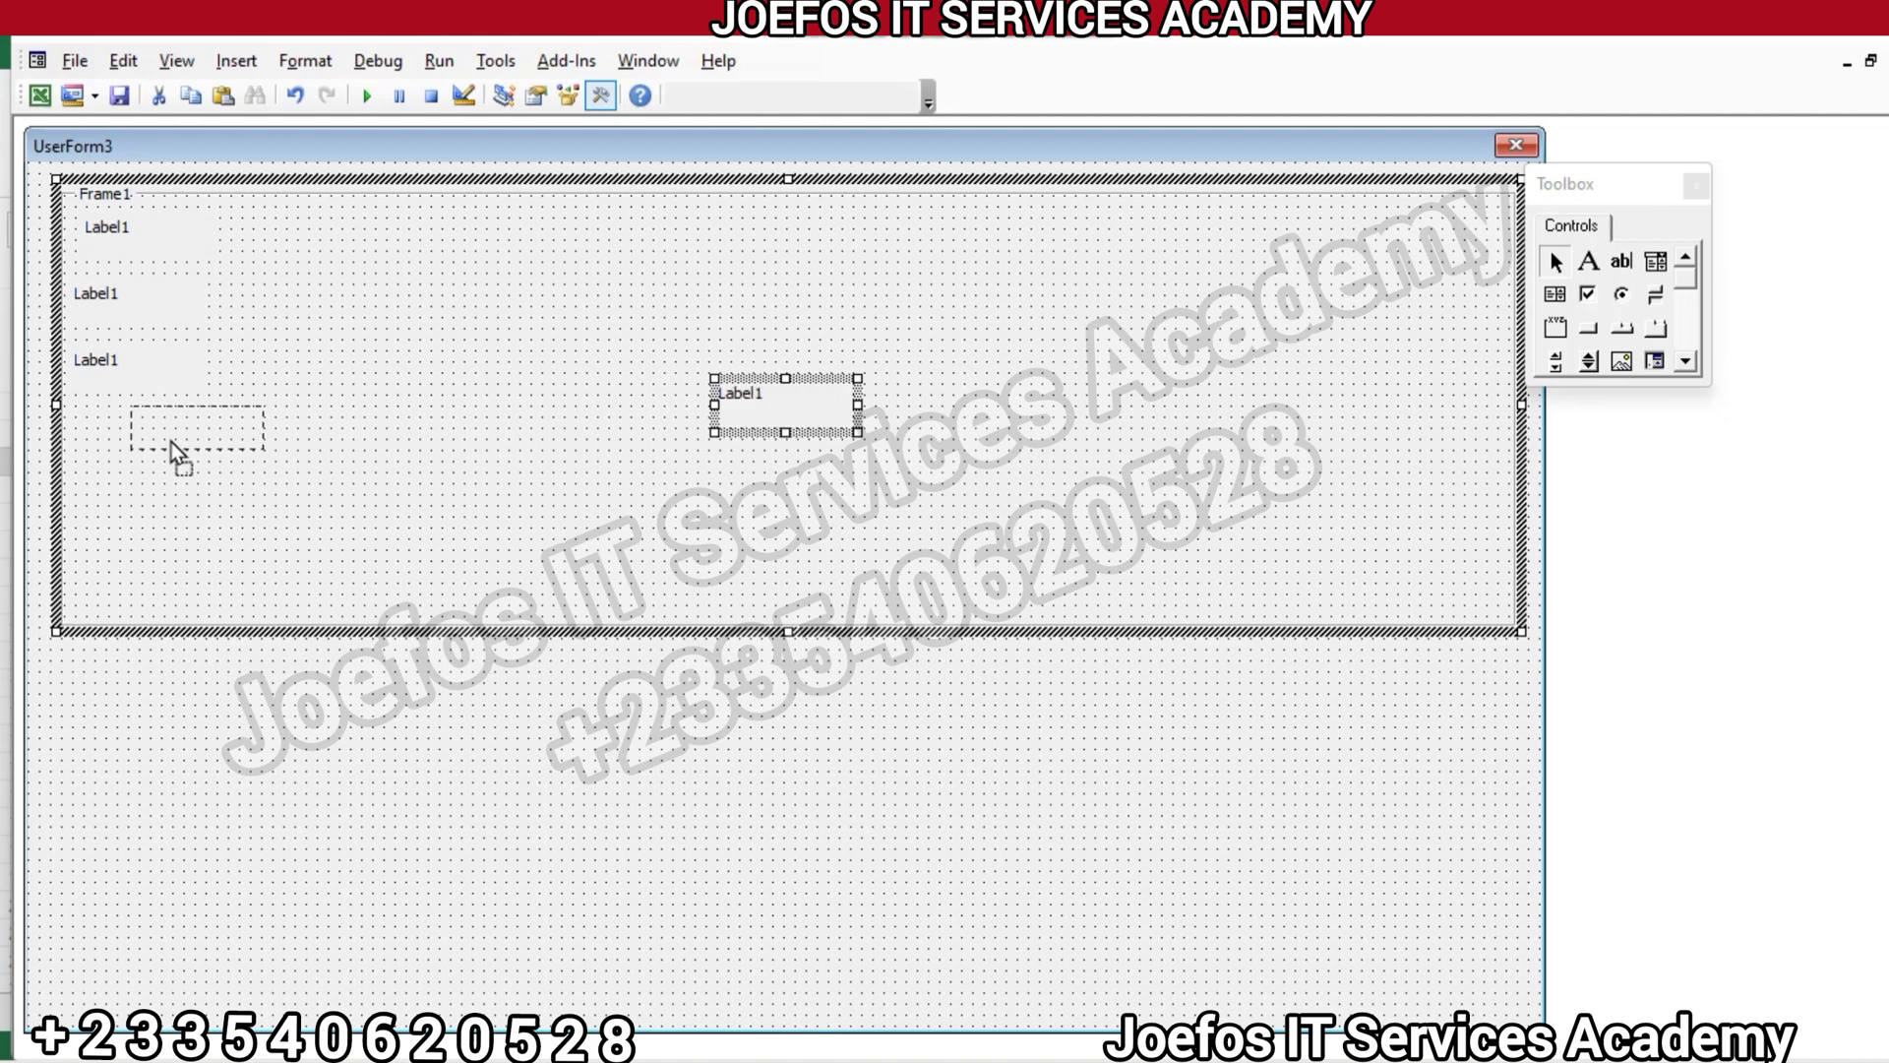
left_click_drag(128, 445, 128, 445)
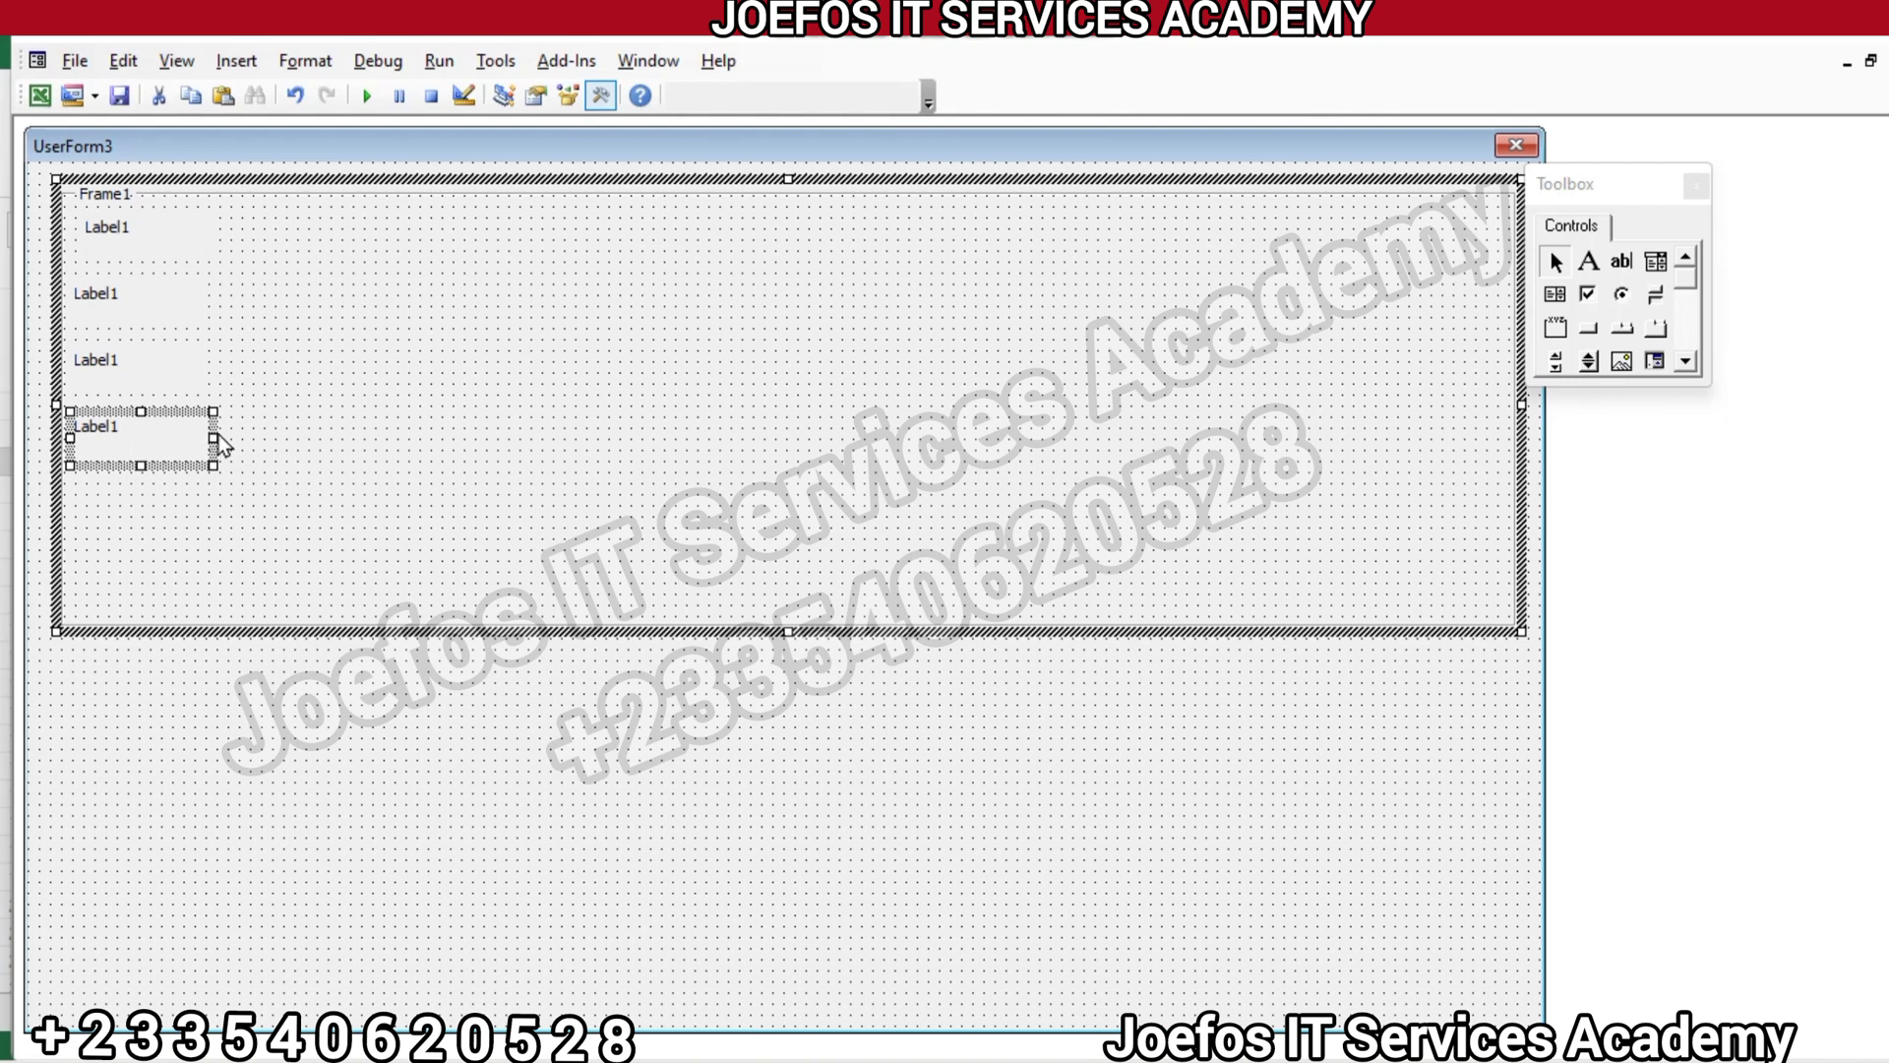
key("ctrl+z")
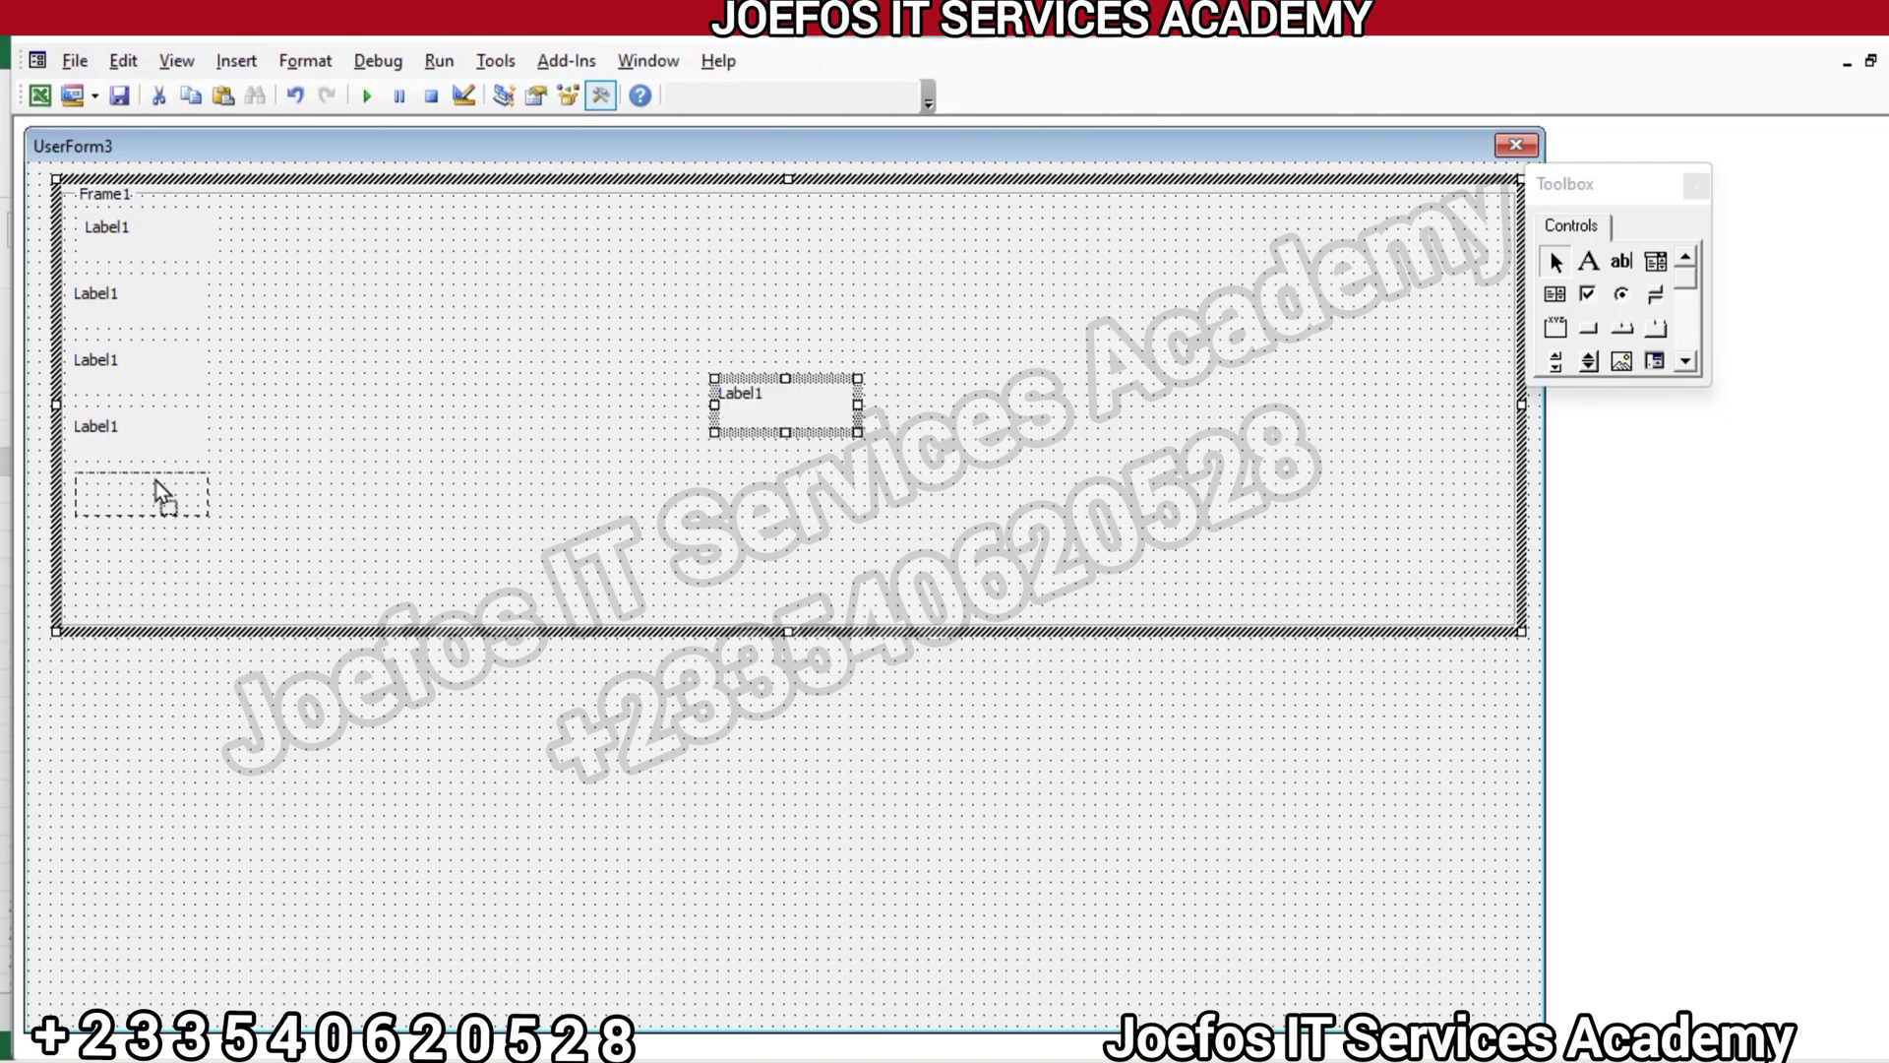
left_click_drag(156, 480, 155, 493)
left_click(416, 417)
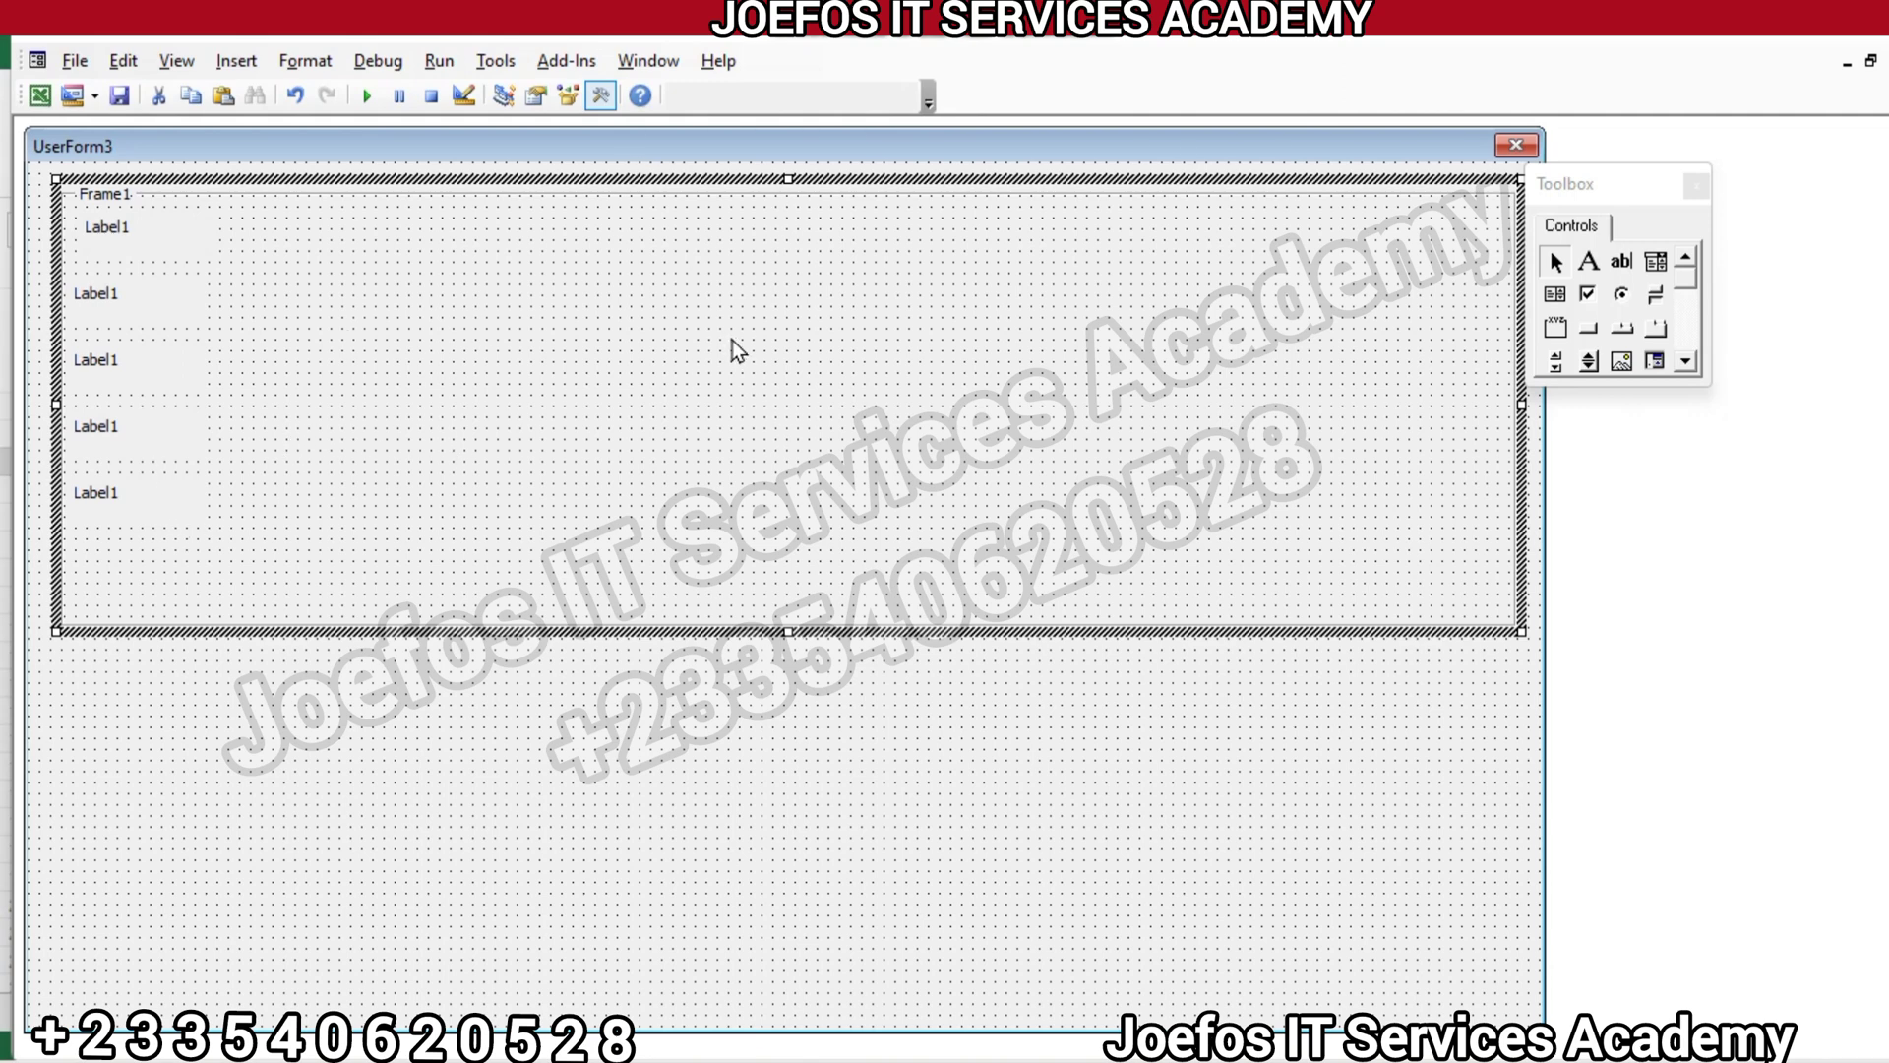
Start a second column near the frame's middle with two pasted label copies, one above the other
key("ctrl+v")
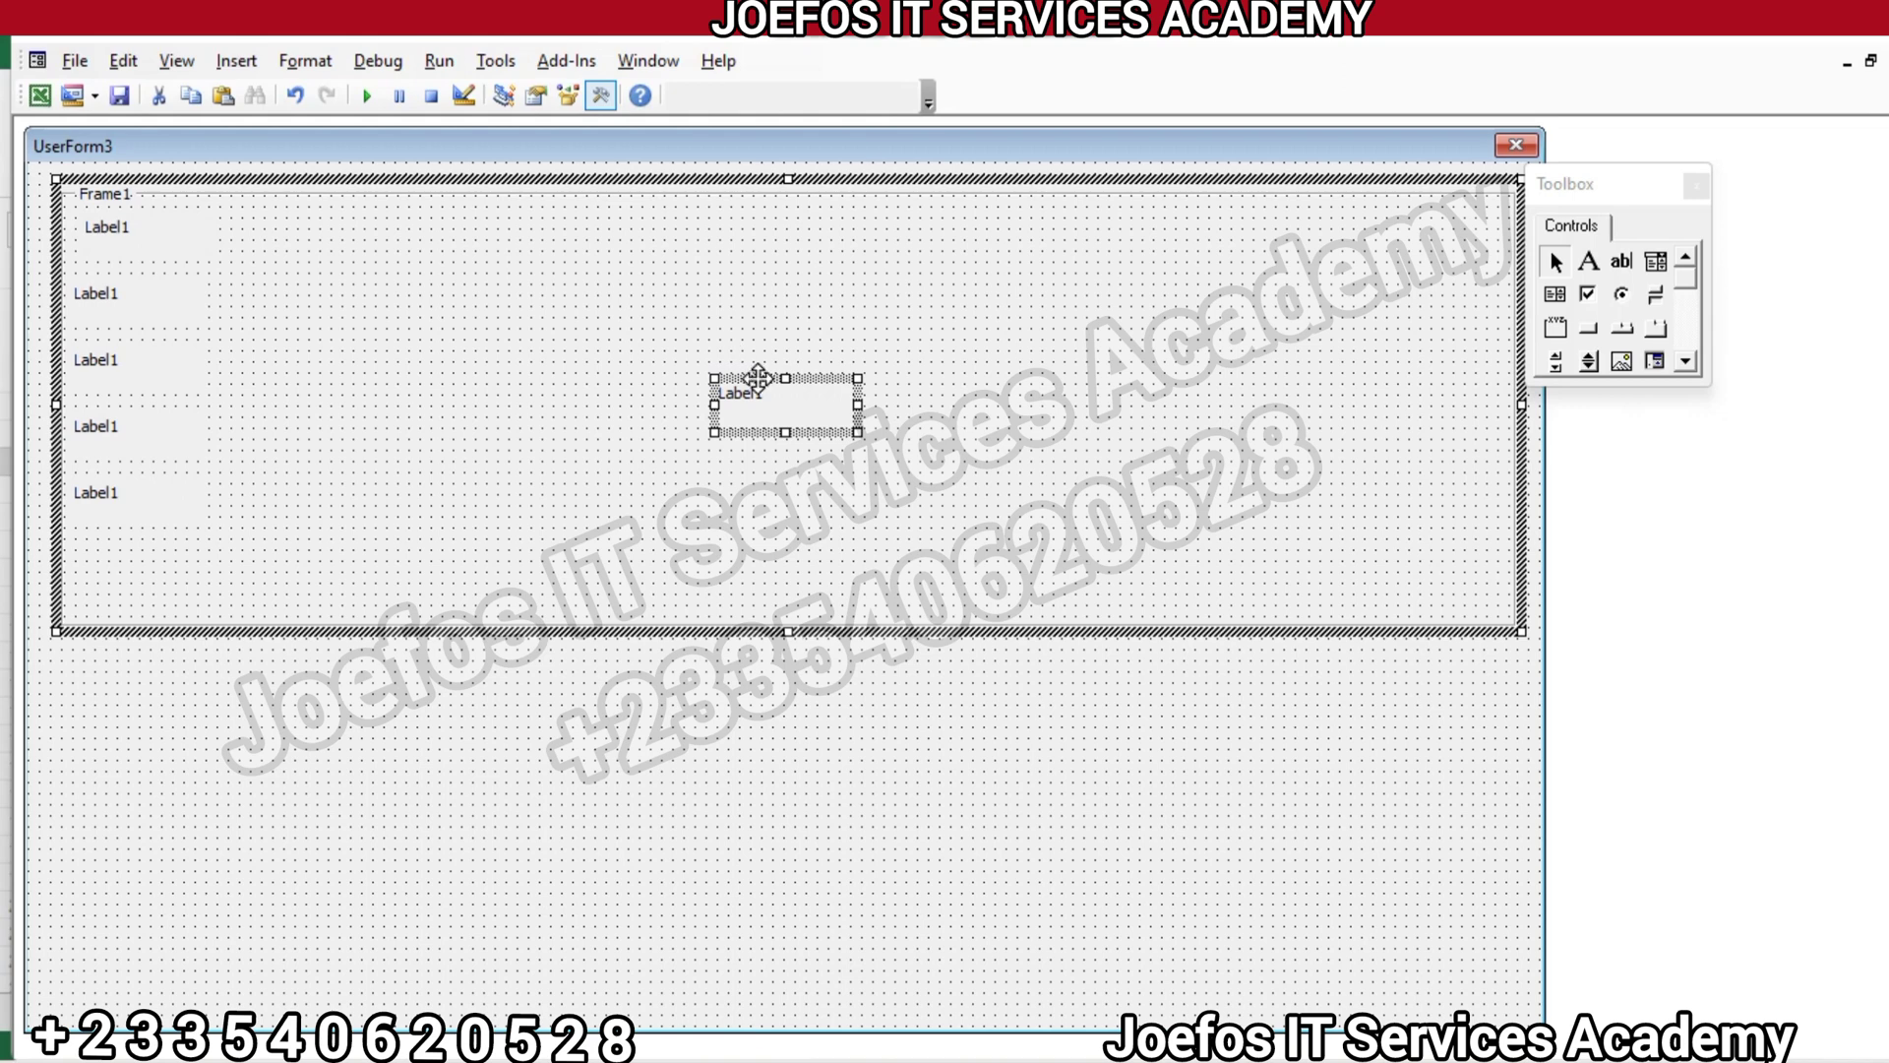
left_click_drag(760, 393, 754, 235)
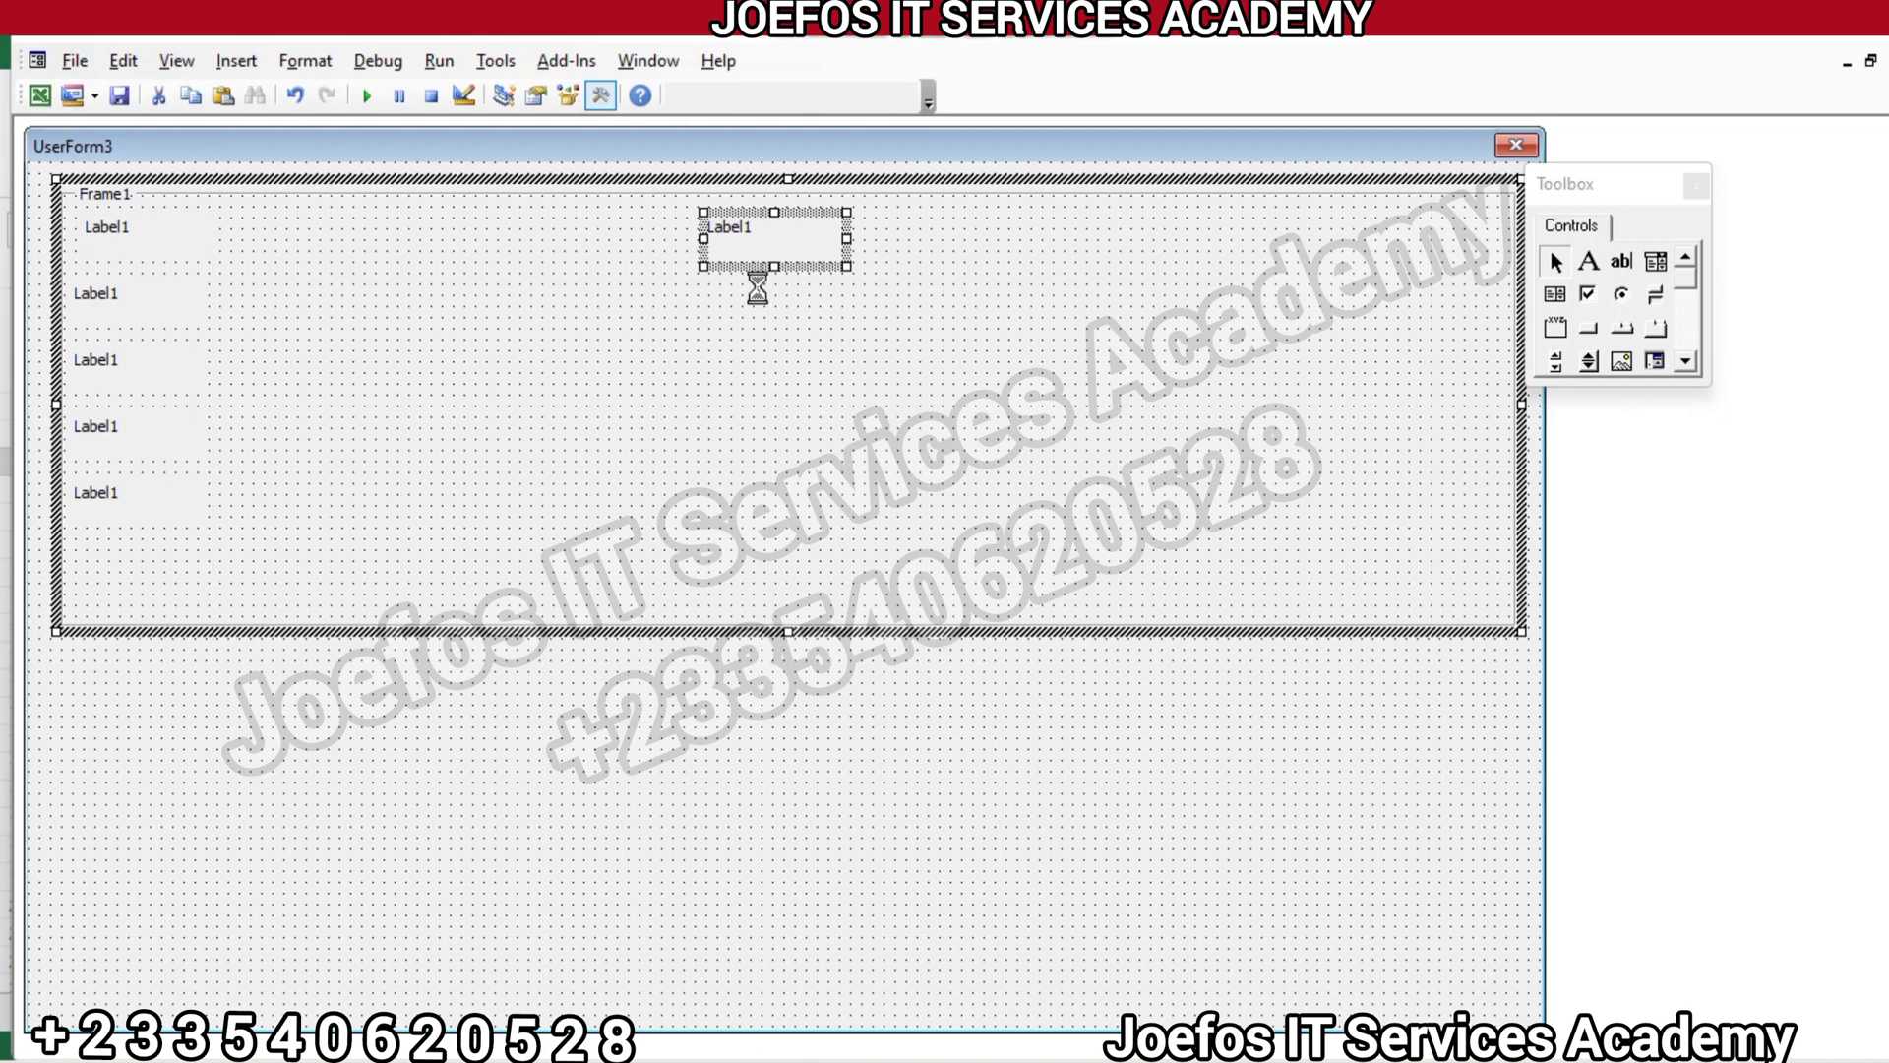
key("ctrl+v")
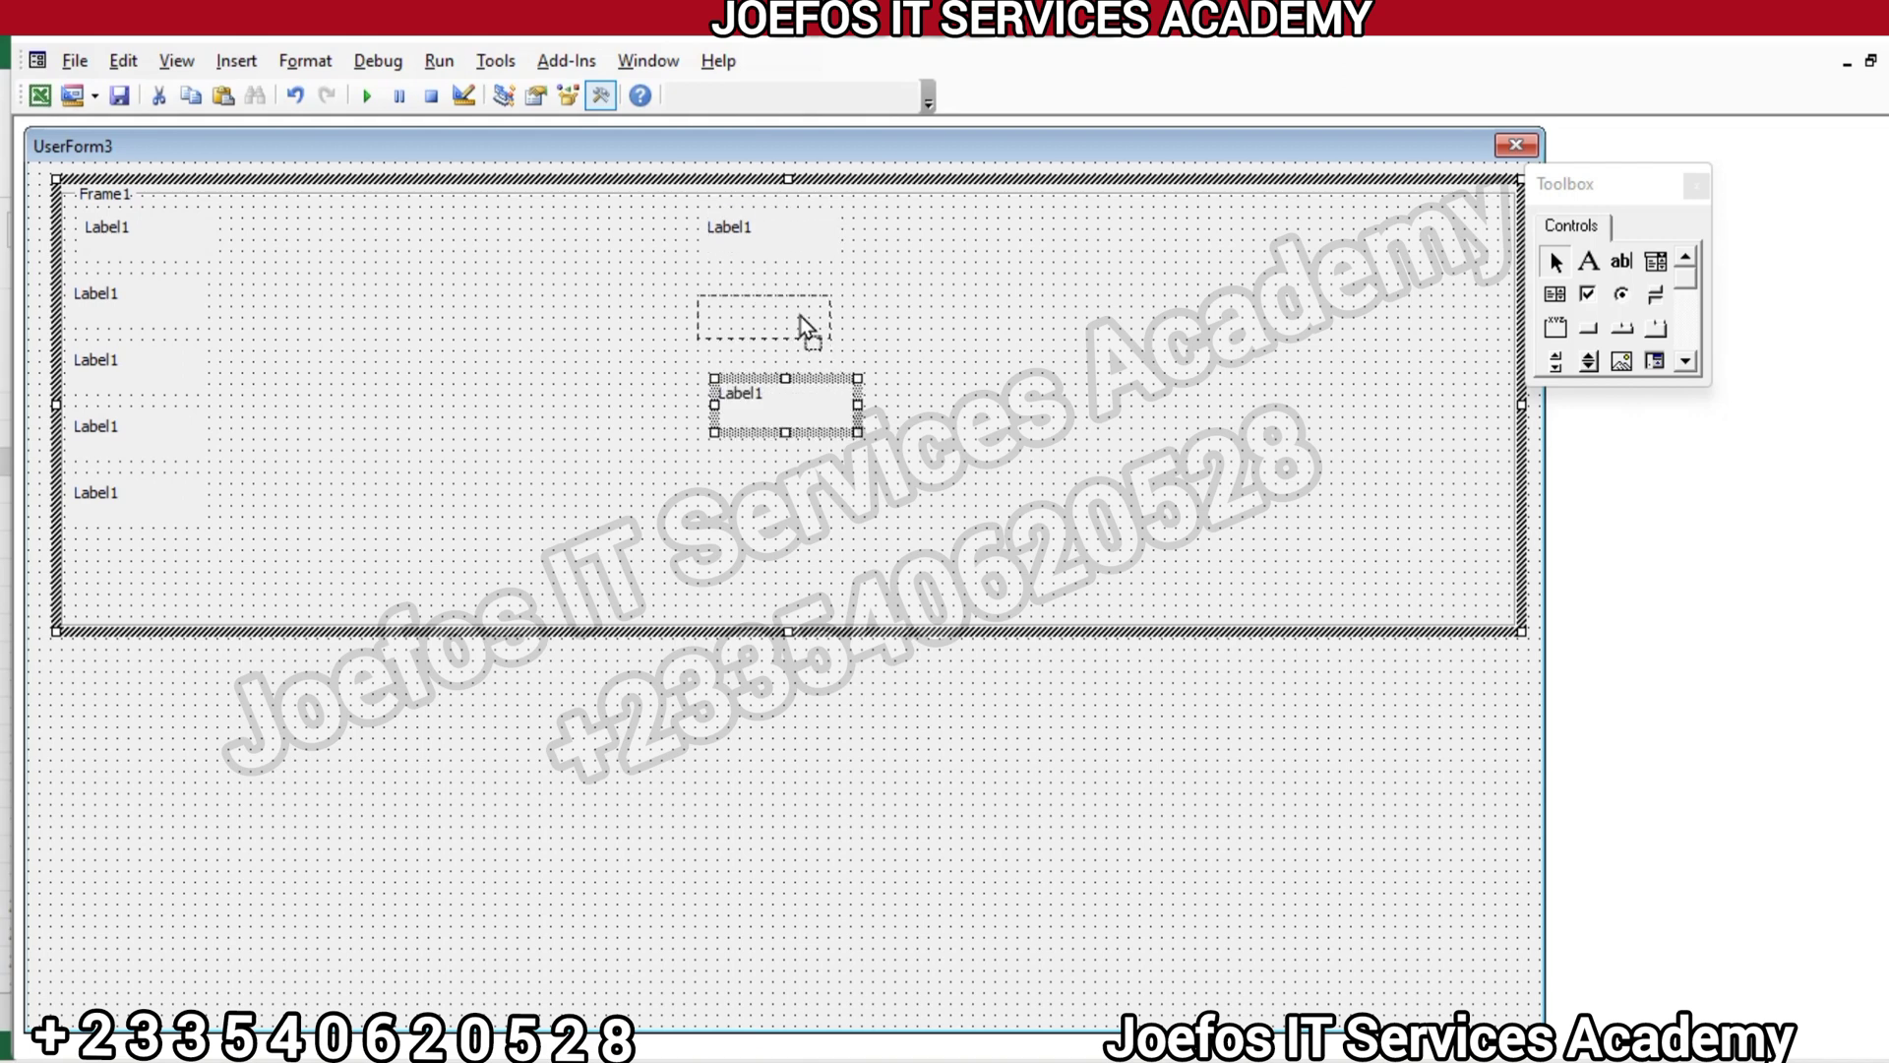
left_click_drag(804, 311, 804, 311)
Paste another label copy as the third row of the middle column and nudge it down for even spacing
key("ctrl+v")
left_click_drag(811, 389, 775, 344)
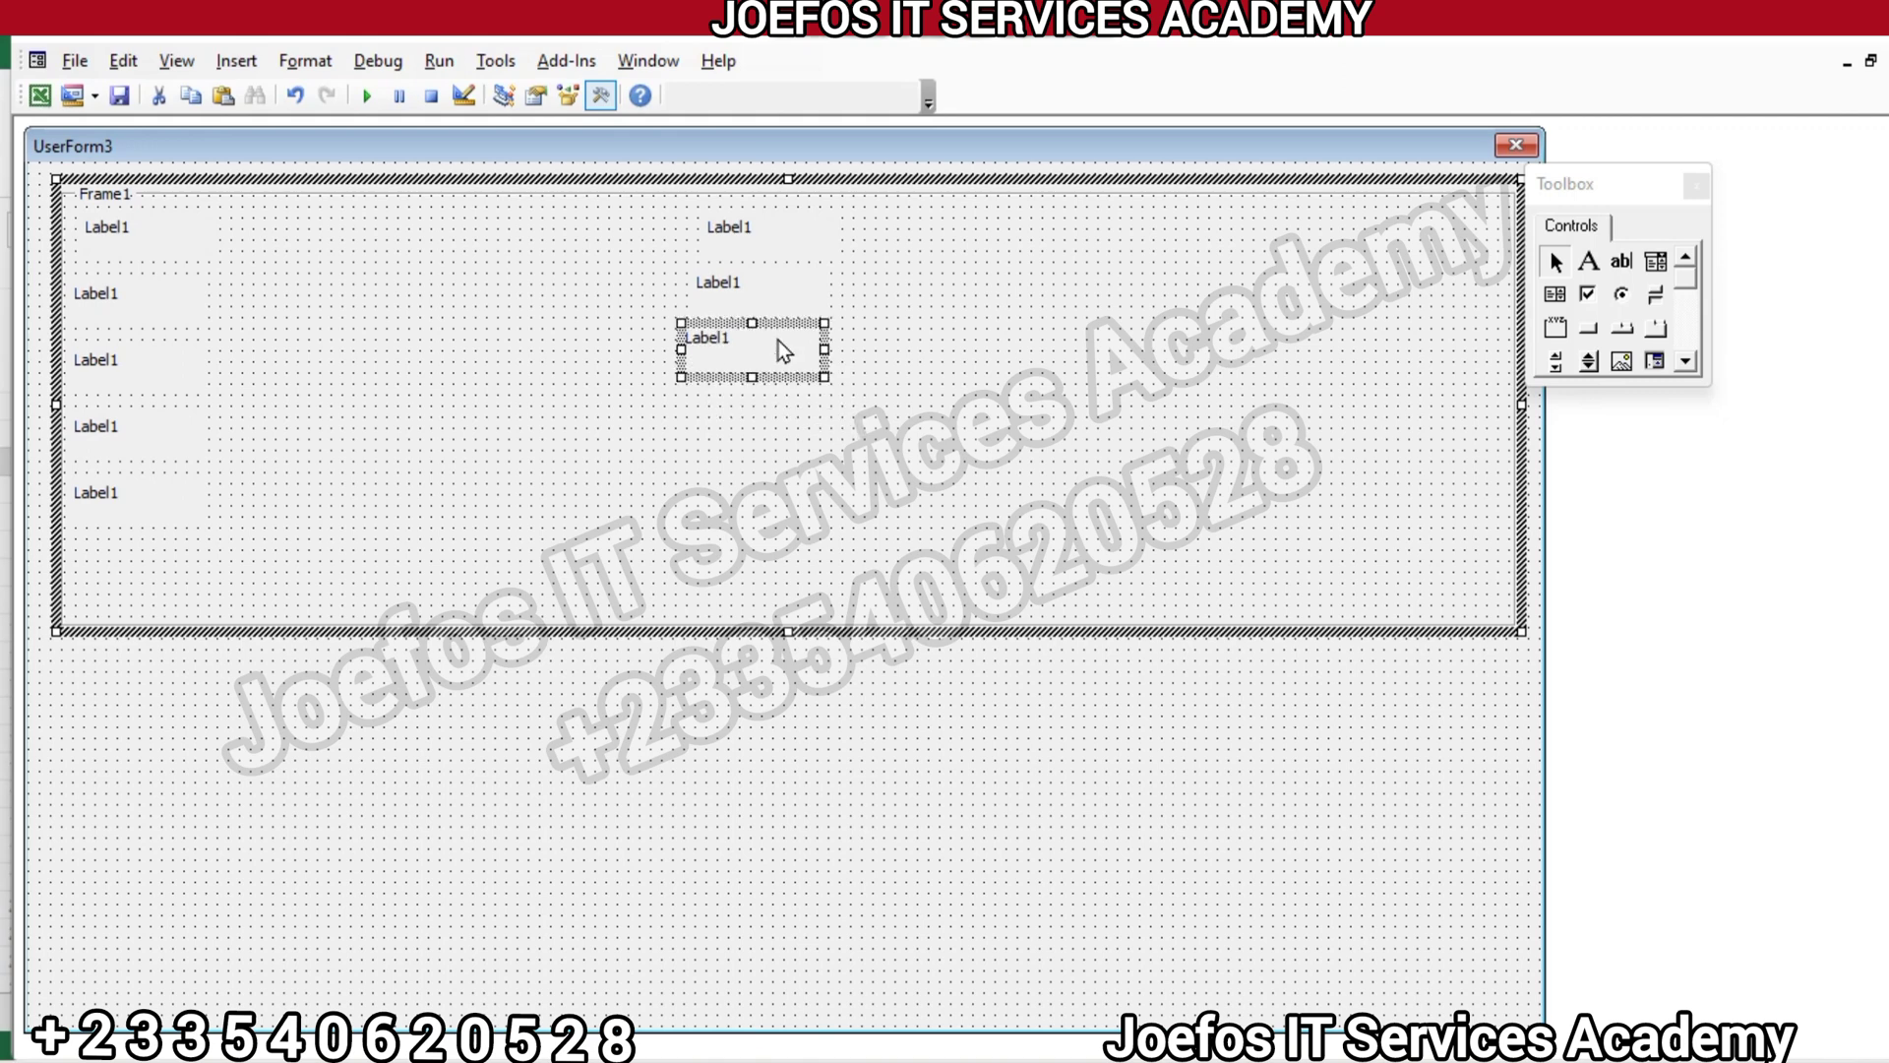
left_click(880, 390)
left_click(781, 340)
left_click_drag(782, 340, 782, 348)
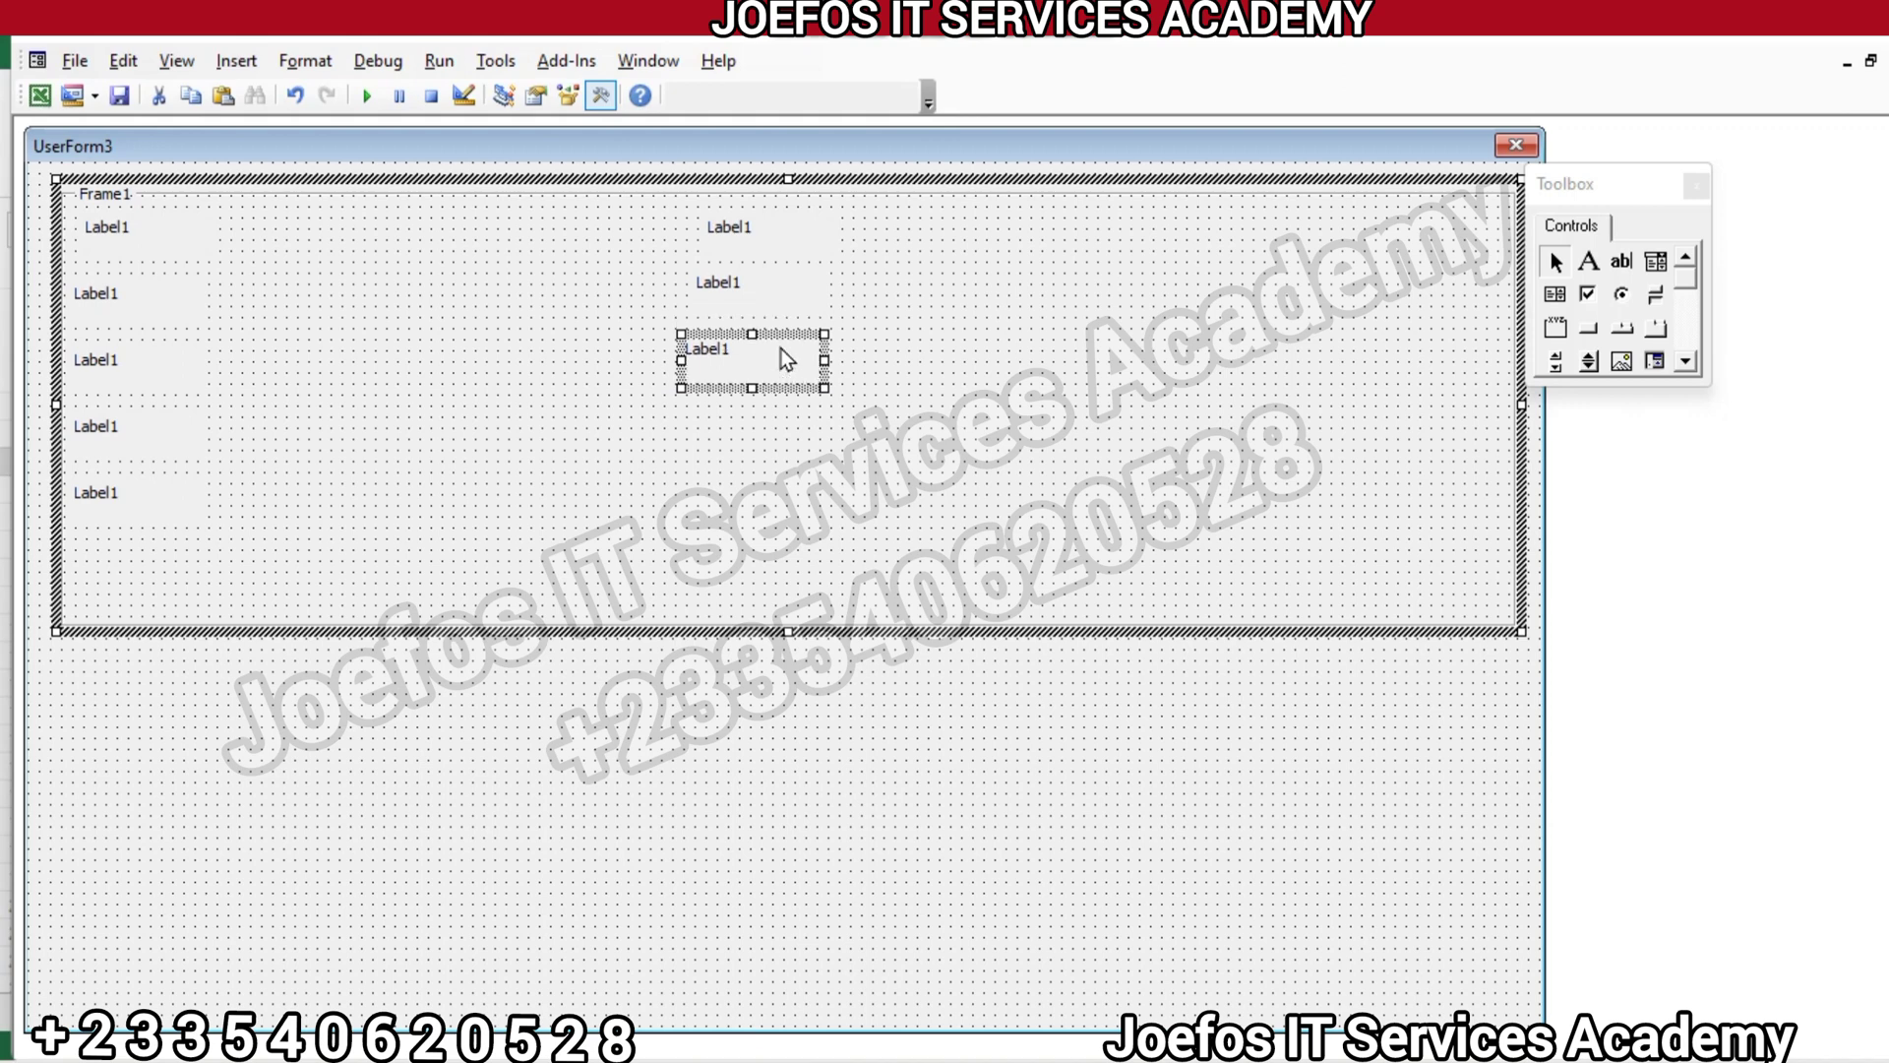
left_click(937, 449)
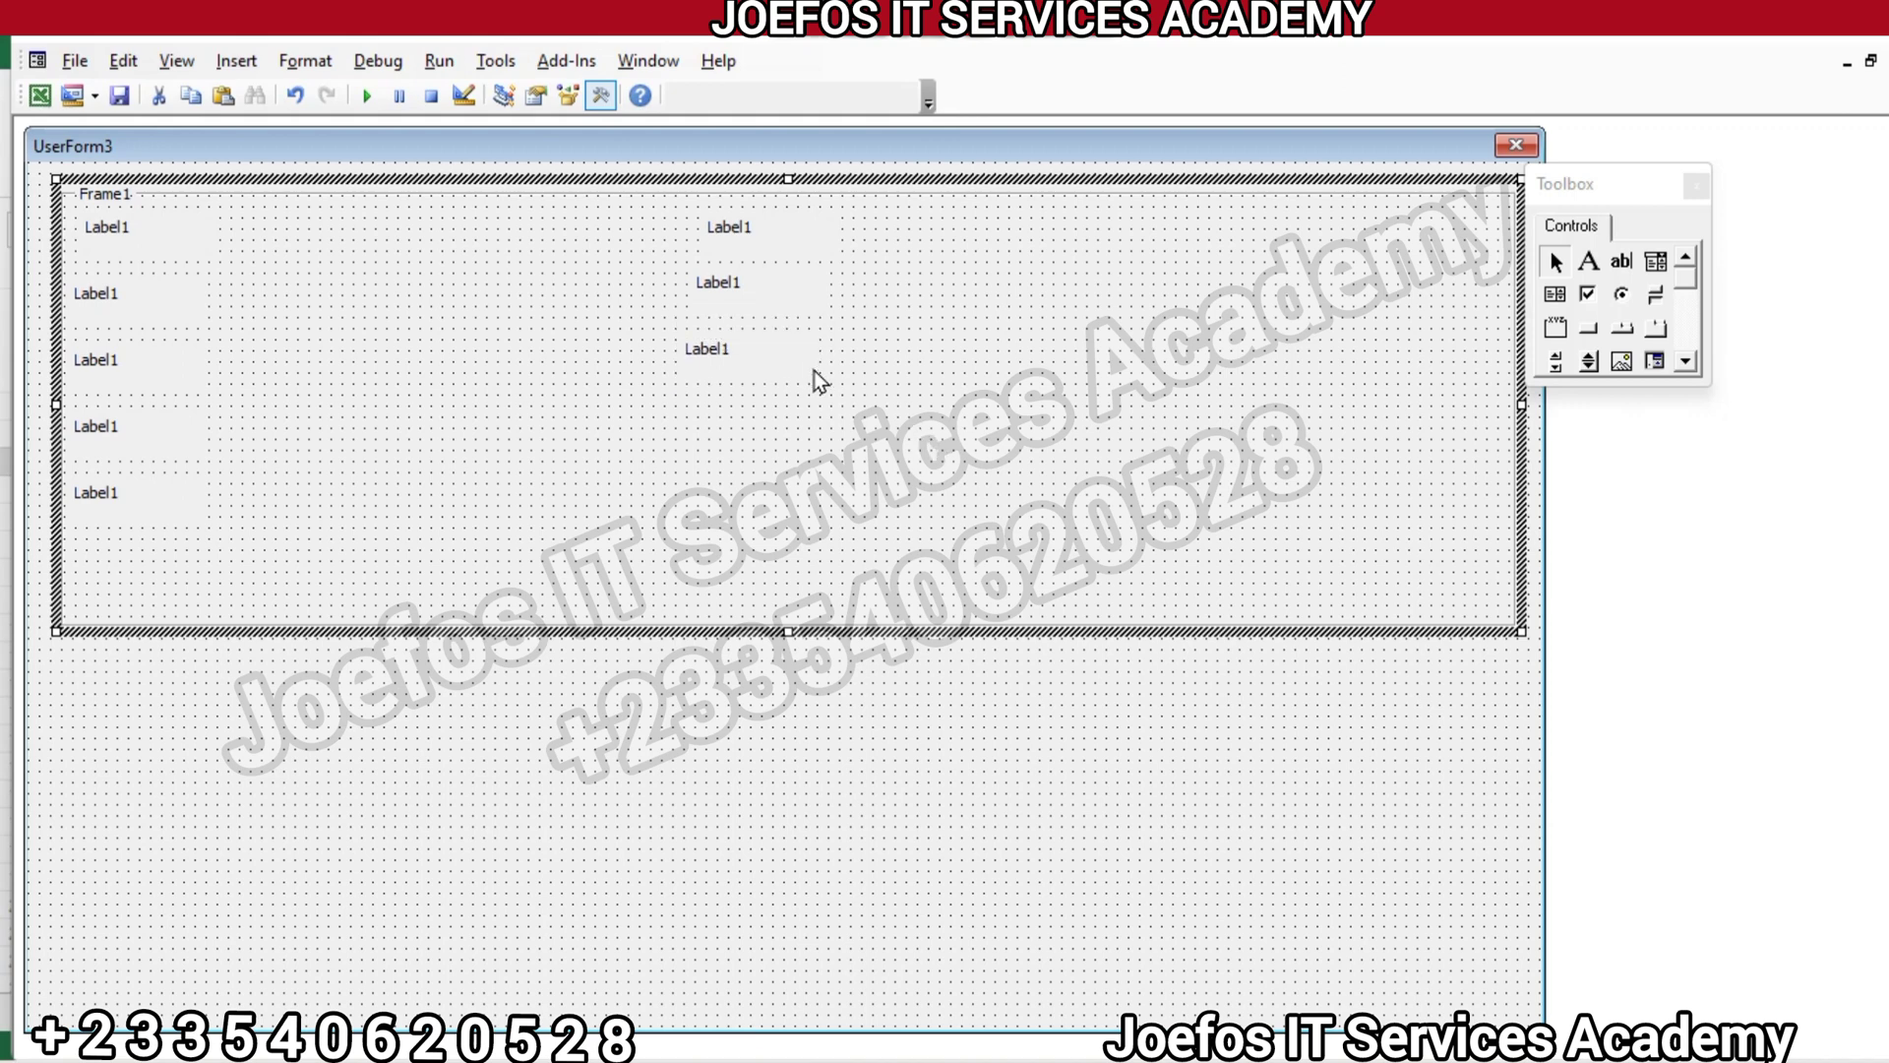
Paste another label copy into the middle column as its third row and move the bottom label further down to make room
key("ctrl+v")
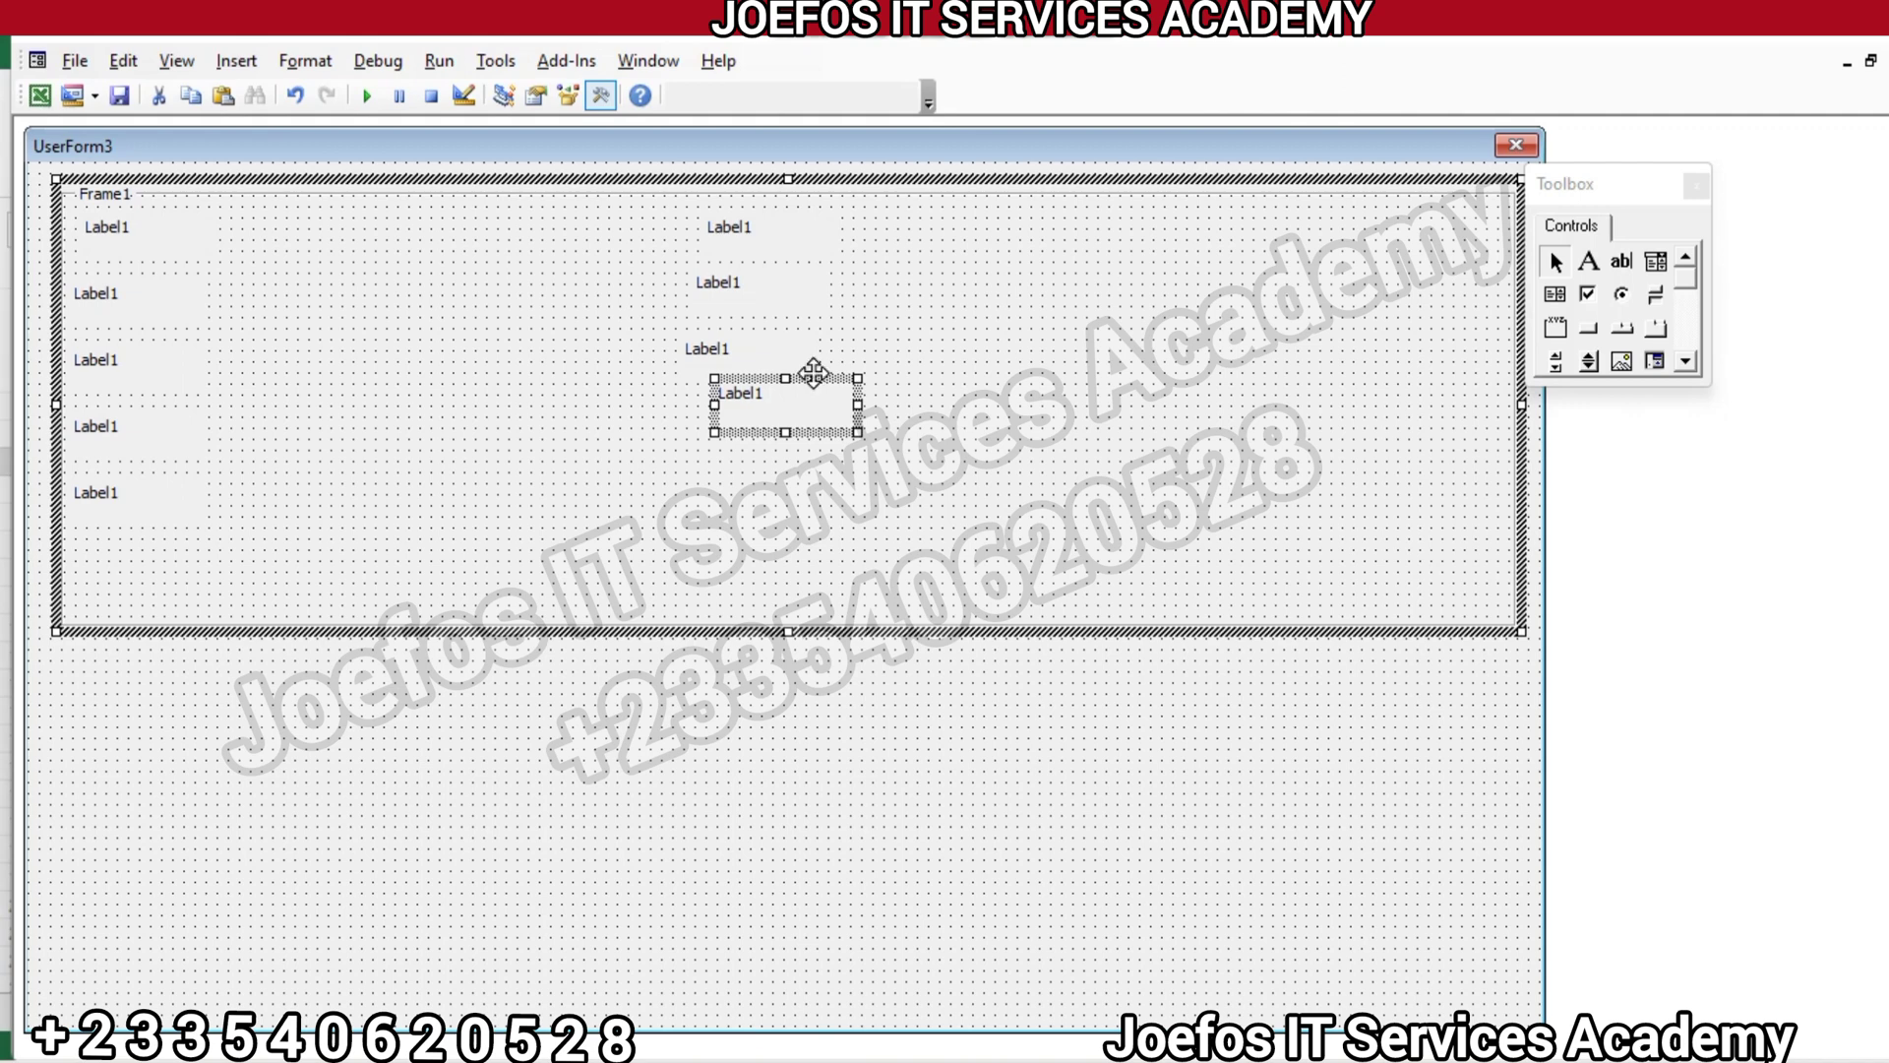
left_click_drag(812, 392, 826, 344)
left_click(771, 356)
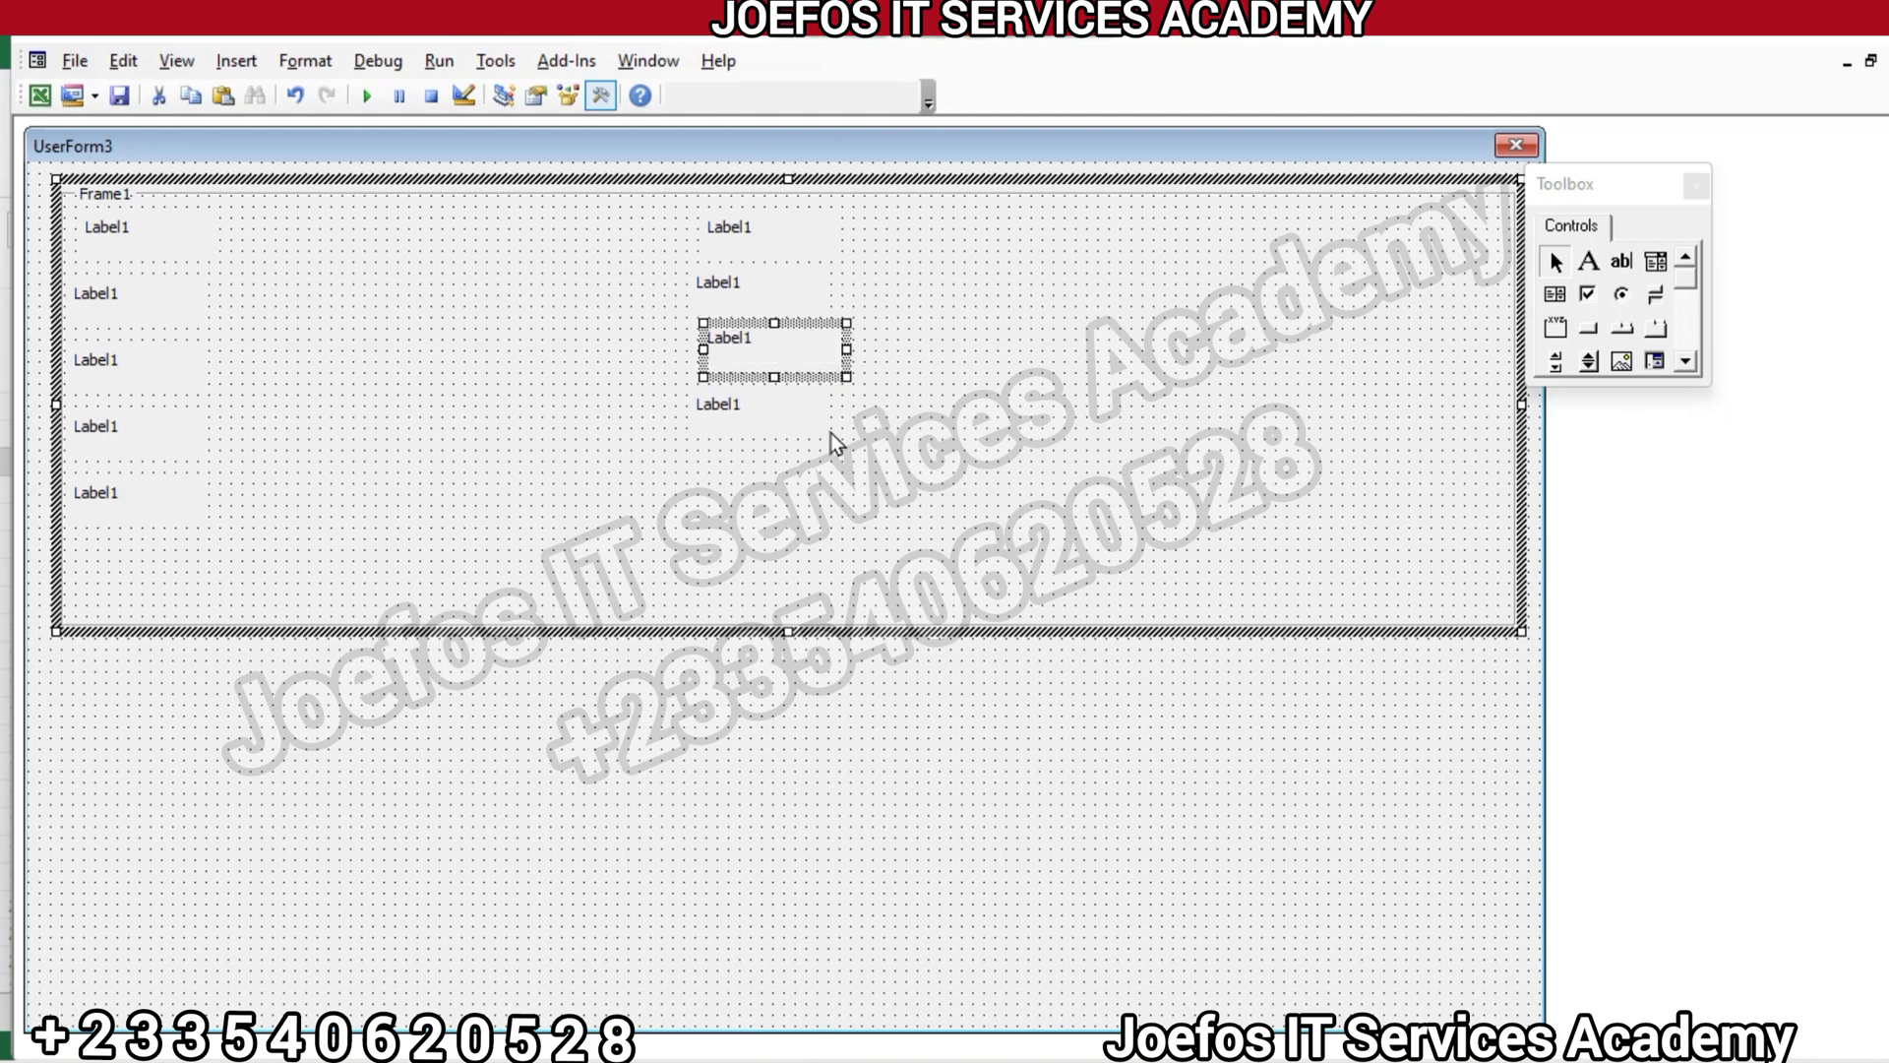
left_click(847, 465)
left_click(795, 374)
left_click(871, 487)
left_click(758, 420)
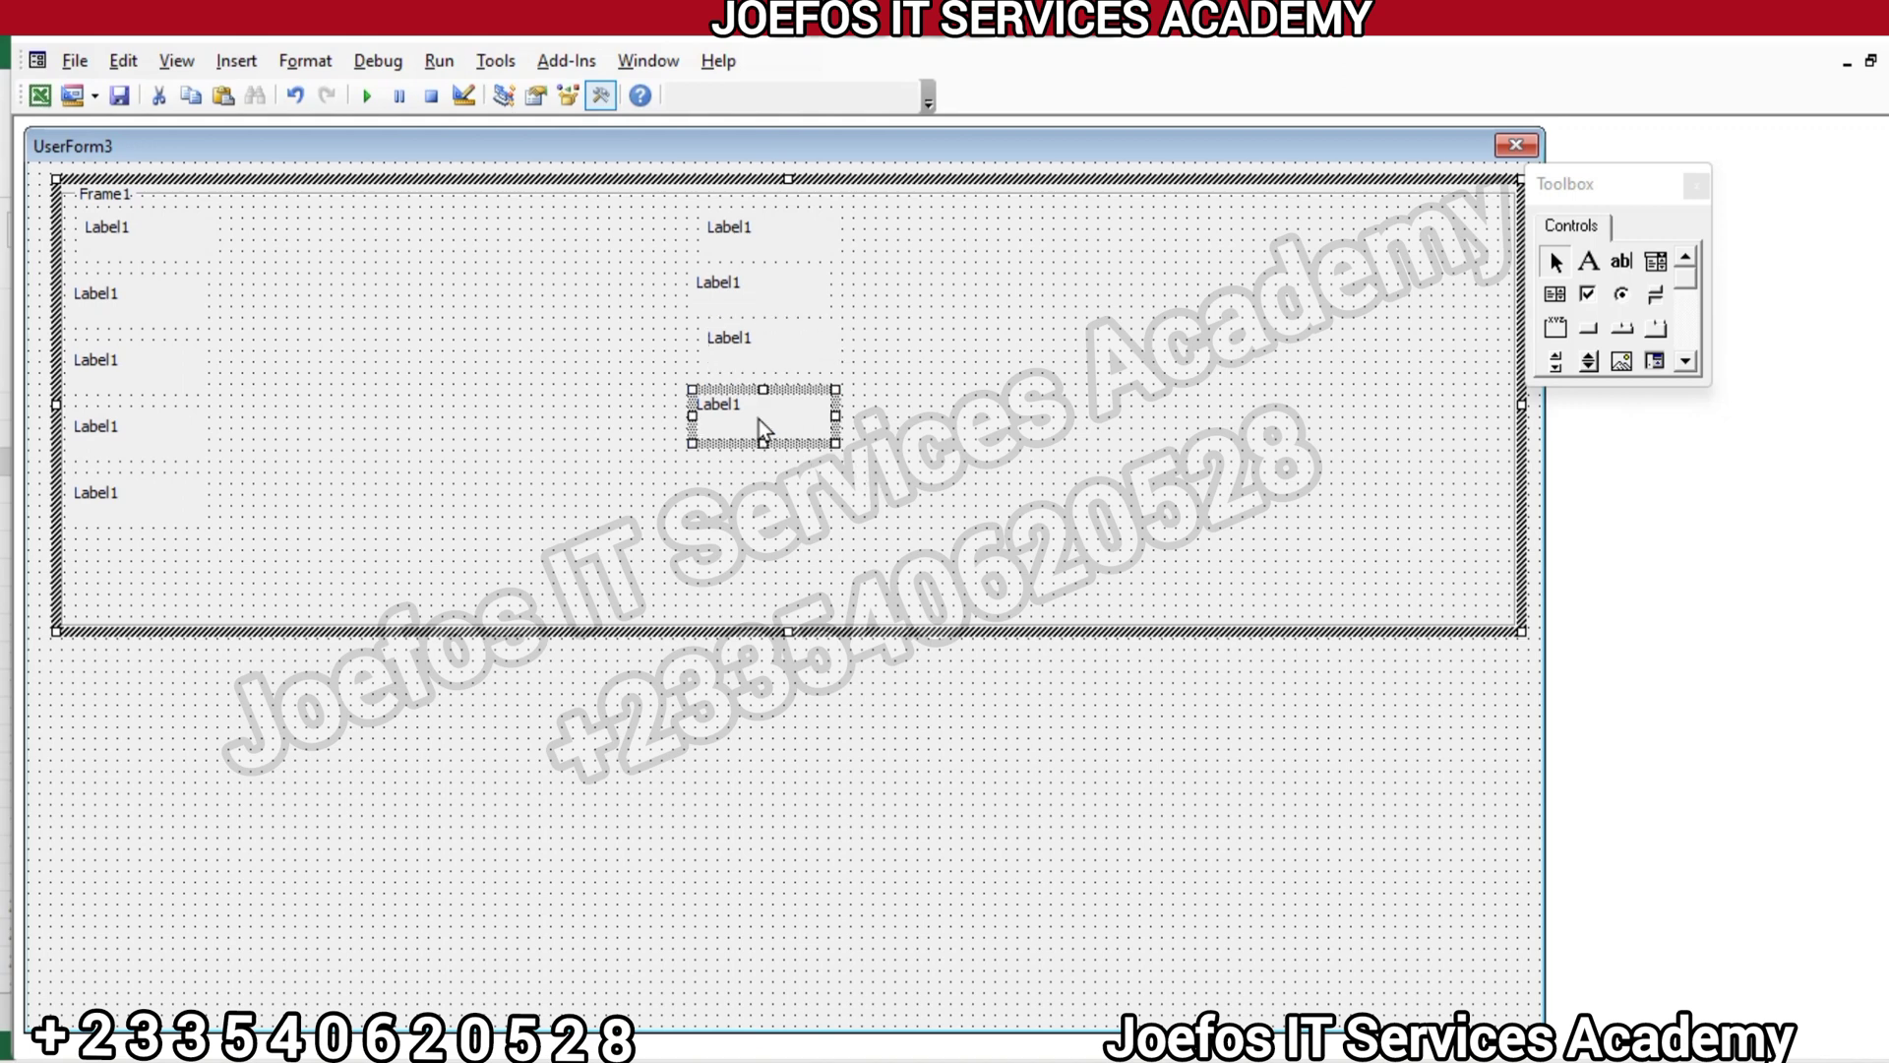
left_click_drag(759, 487, 758, 489)
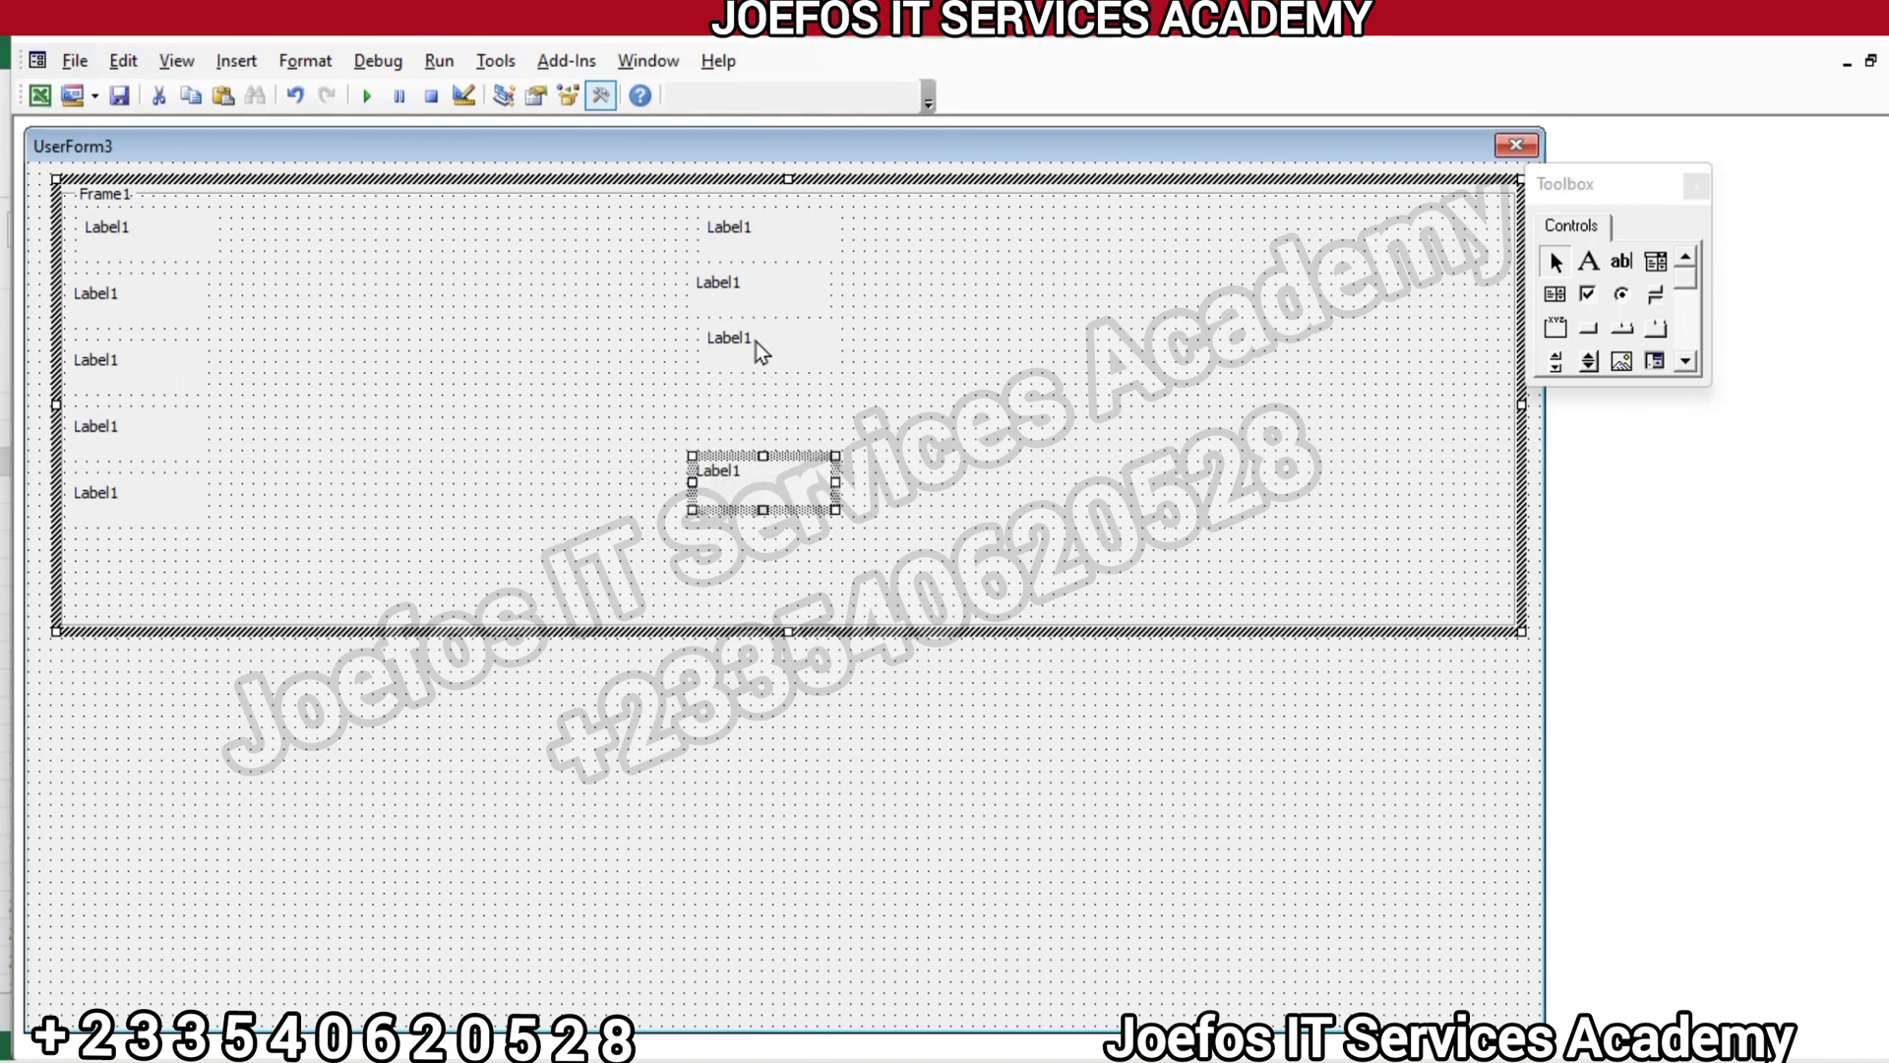
Reposition the third and fourth labels of the middle column so they are evenly spaced and lined up with the top label
left_click(755, 340)
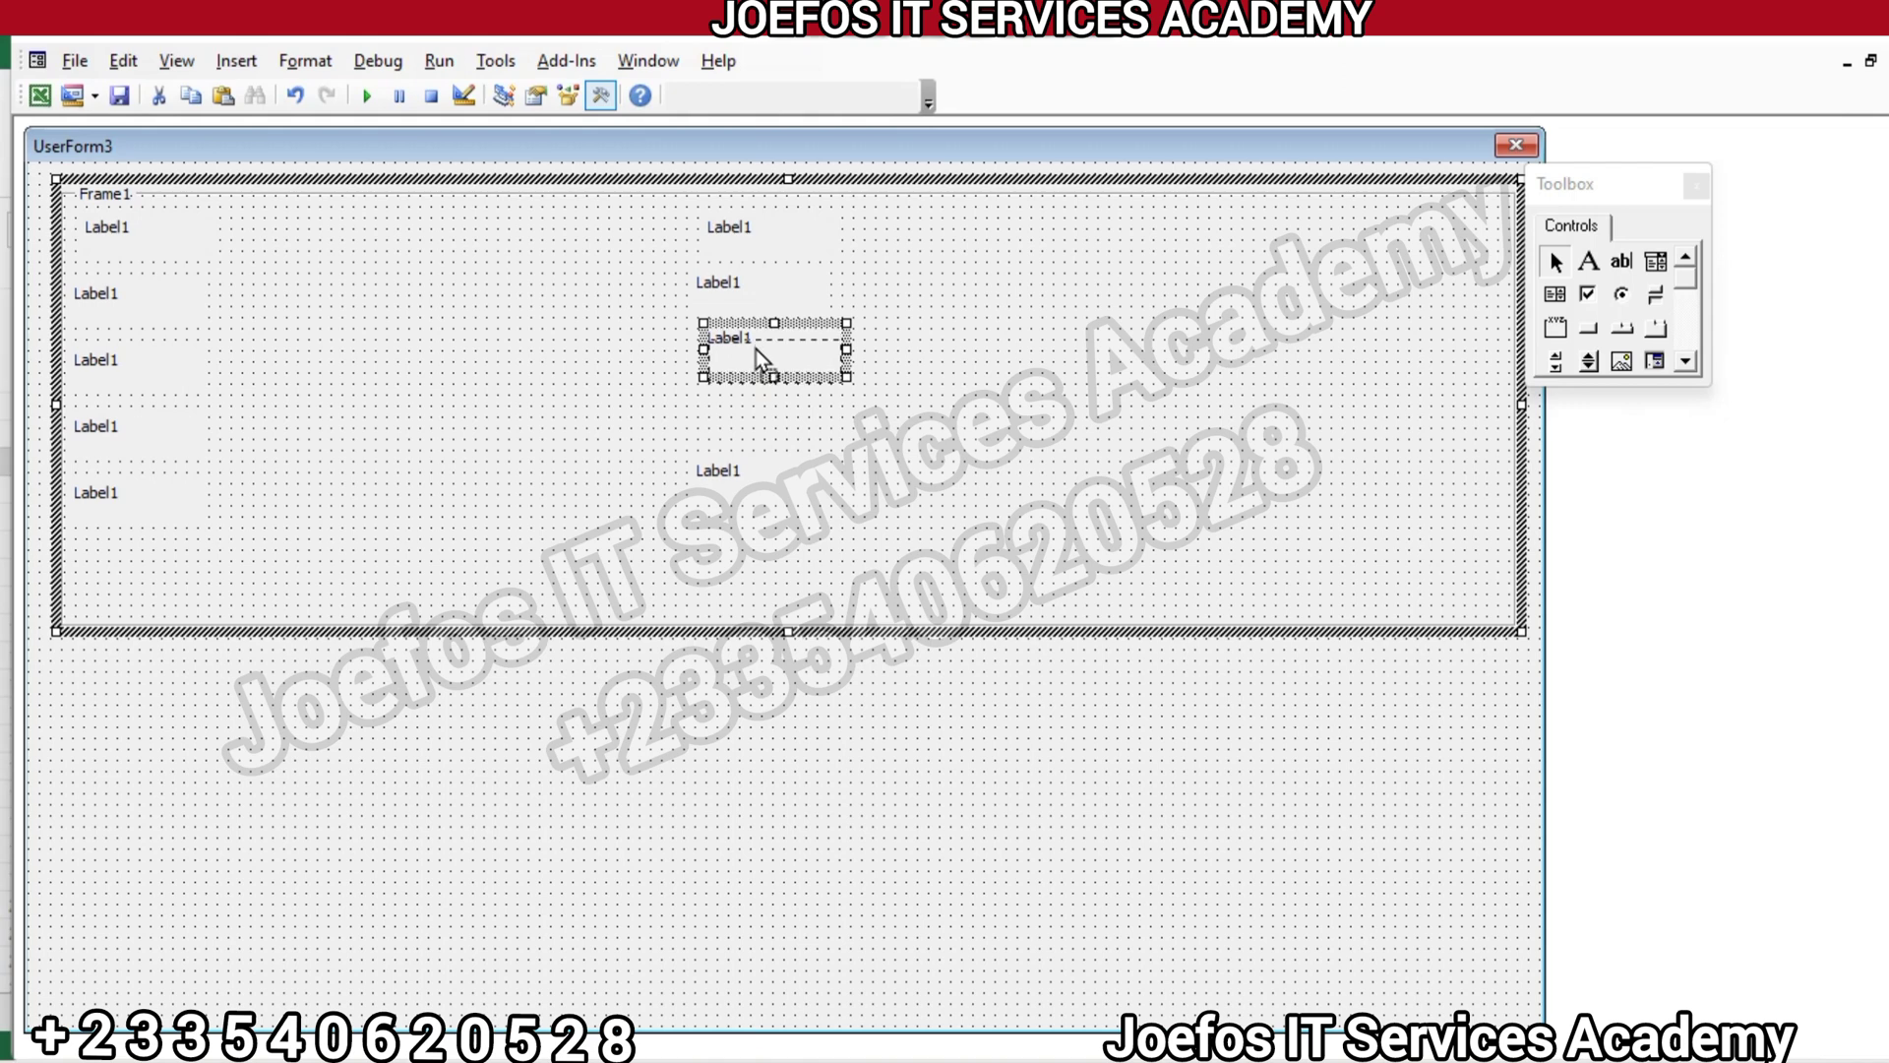
left_click_drag(755, 350, 756, 348)
left_click(816, 442)
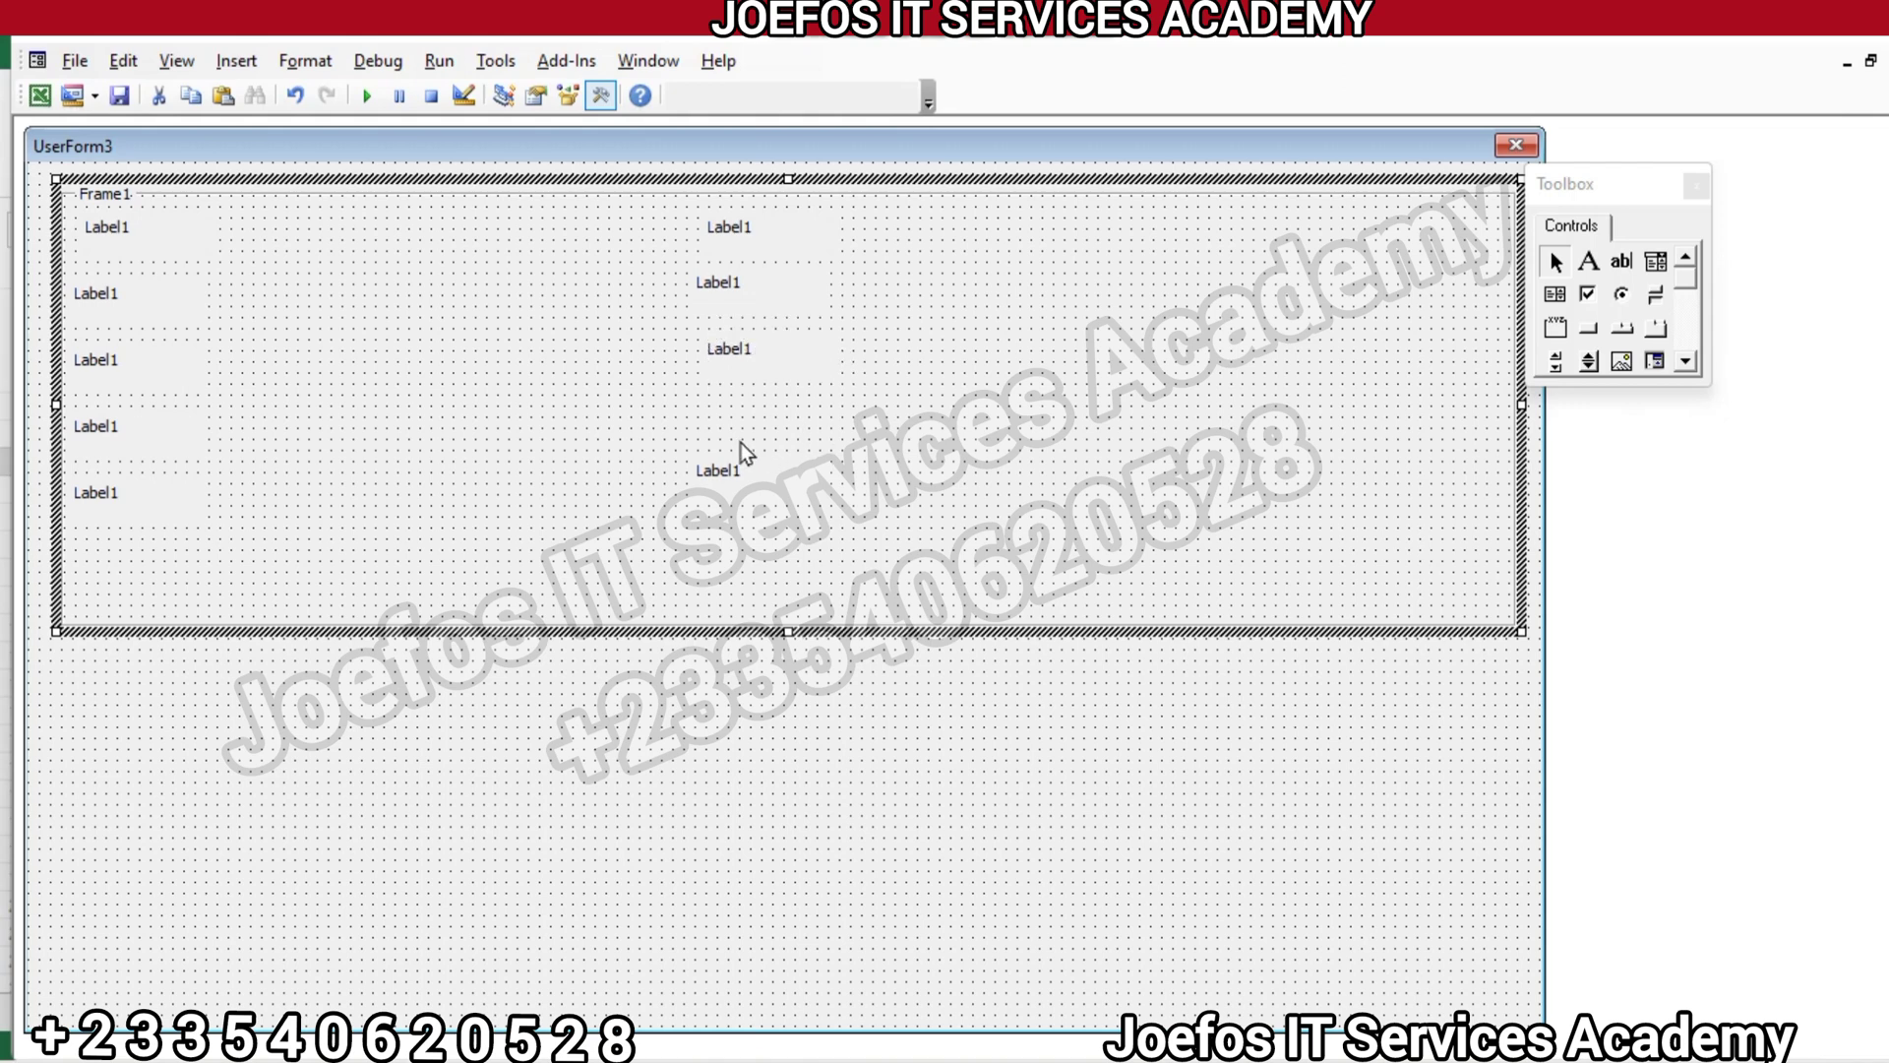
left_click(714, 485)
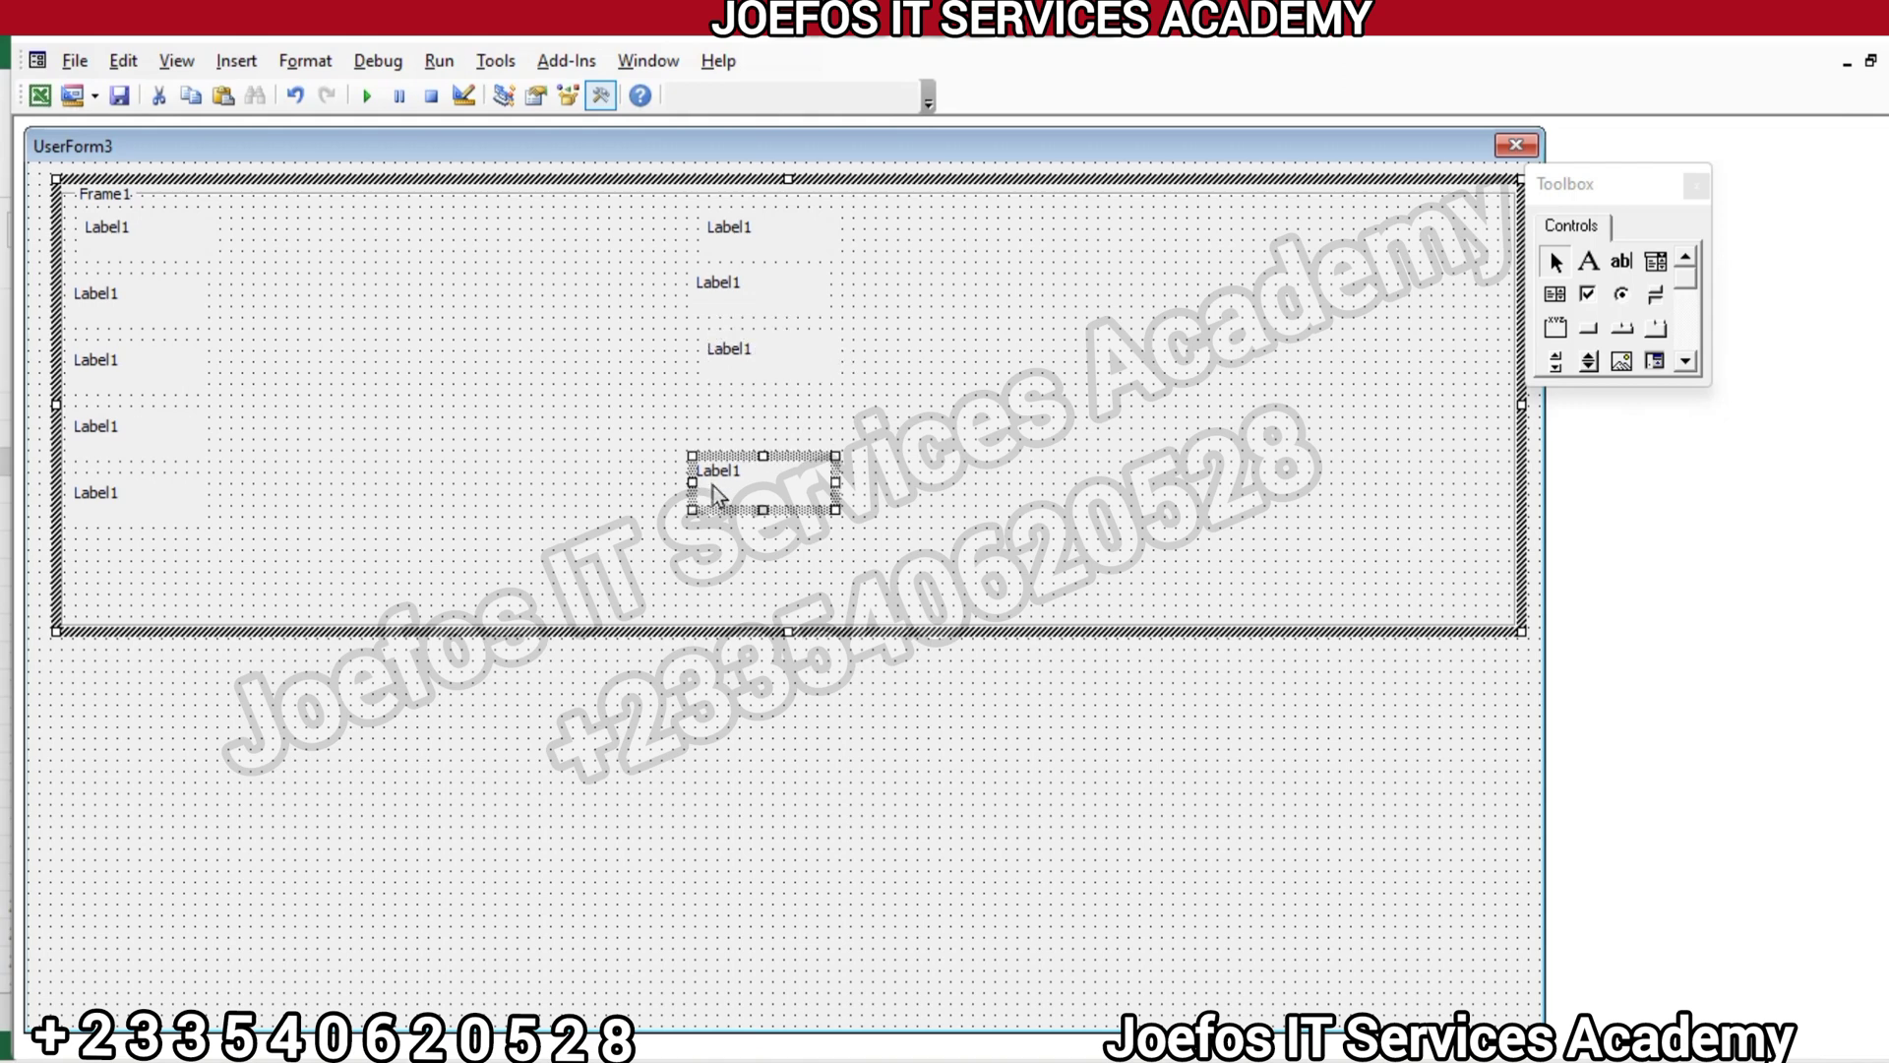
left_click_drag(715, 492, 722, 434)
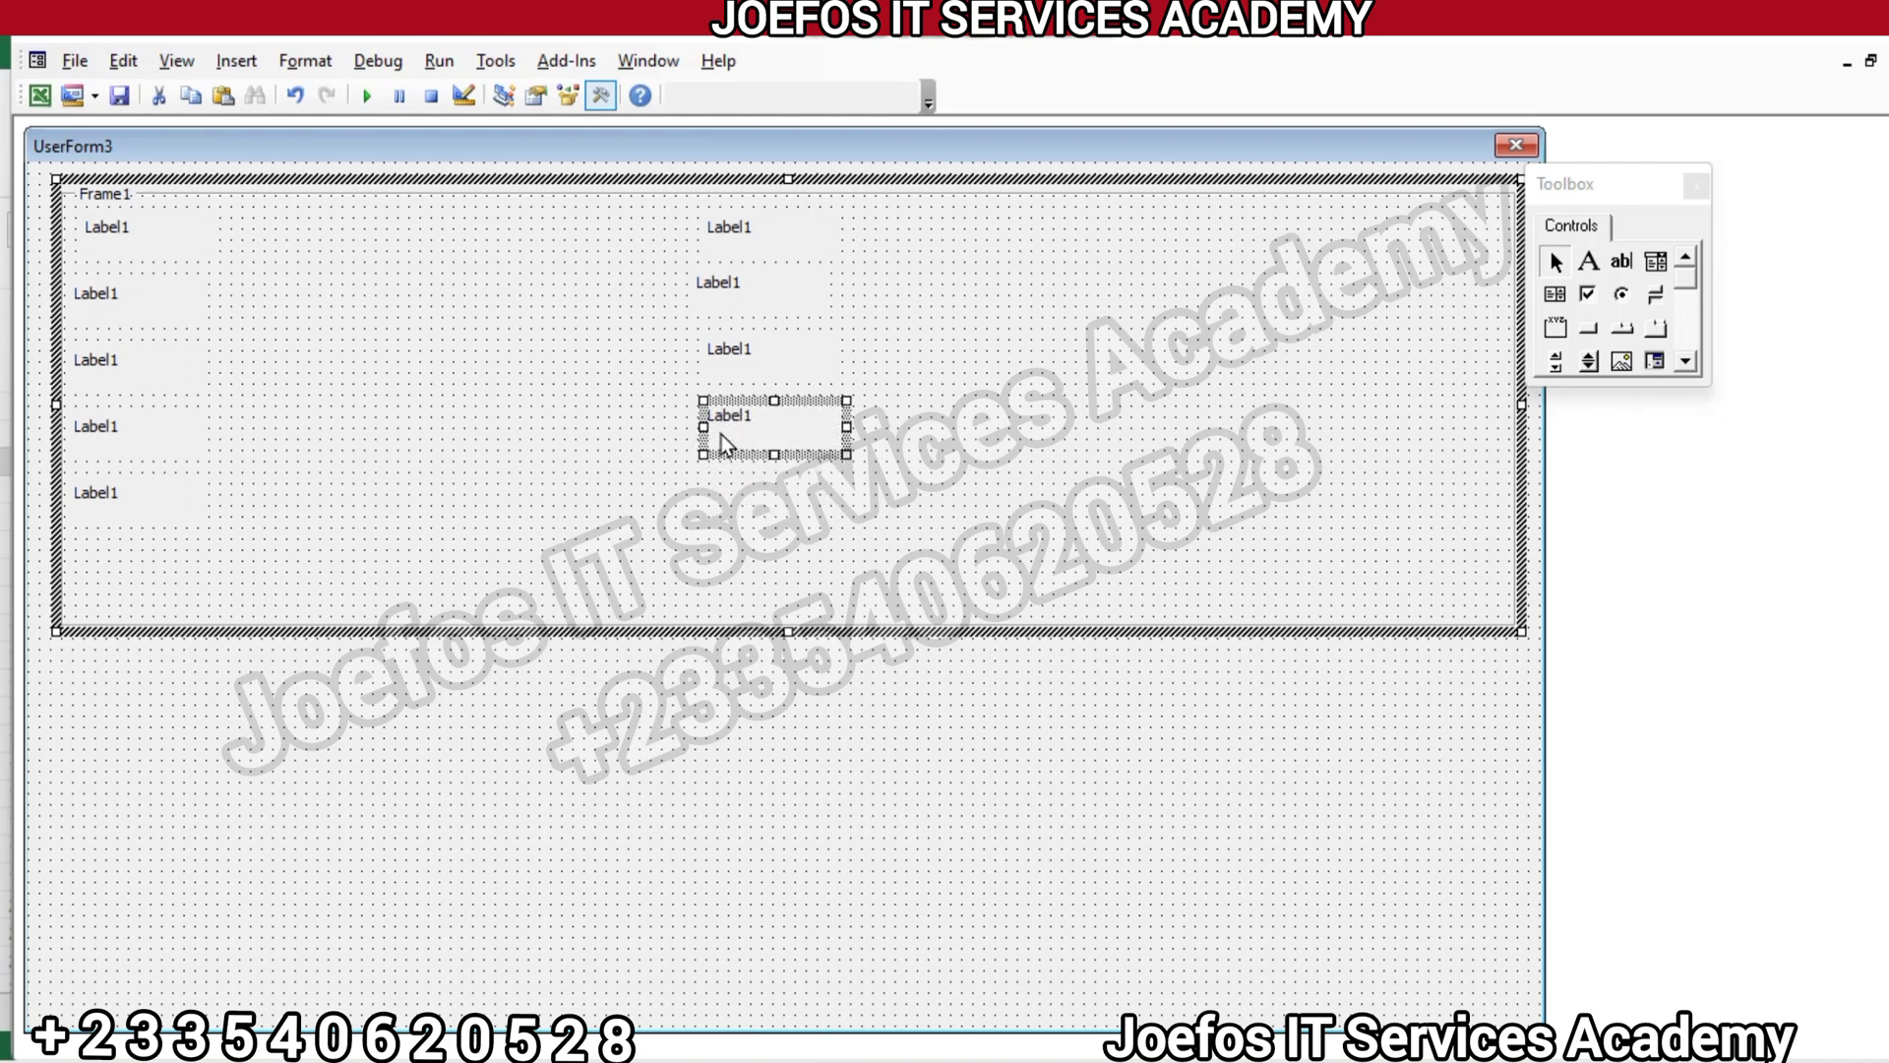
left_click(772, 506)
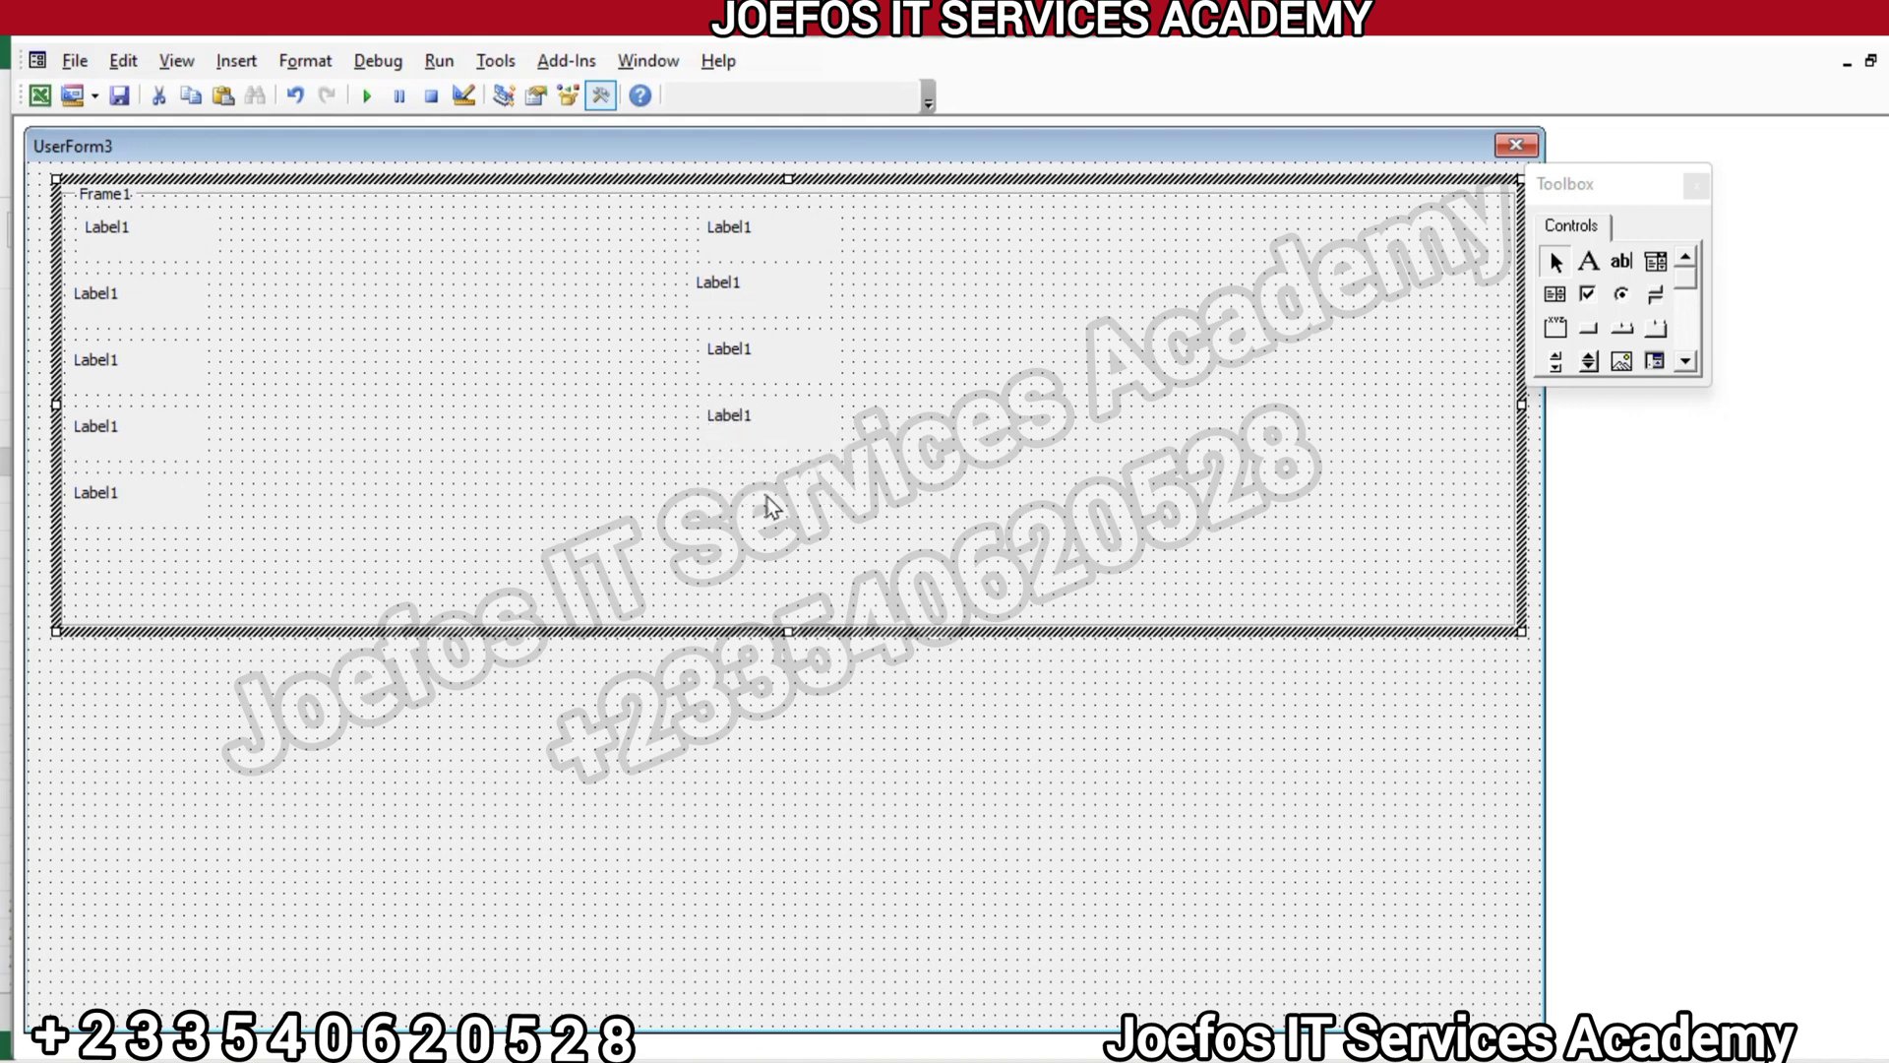
Paste one more label copy and place it as the fifth row of the middle column, aligned with the fourth
left_click(770, 423)
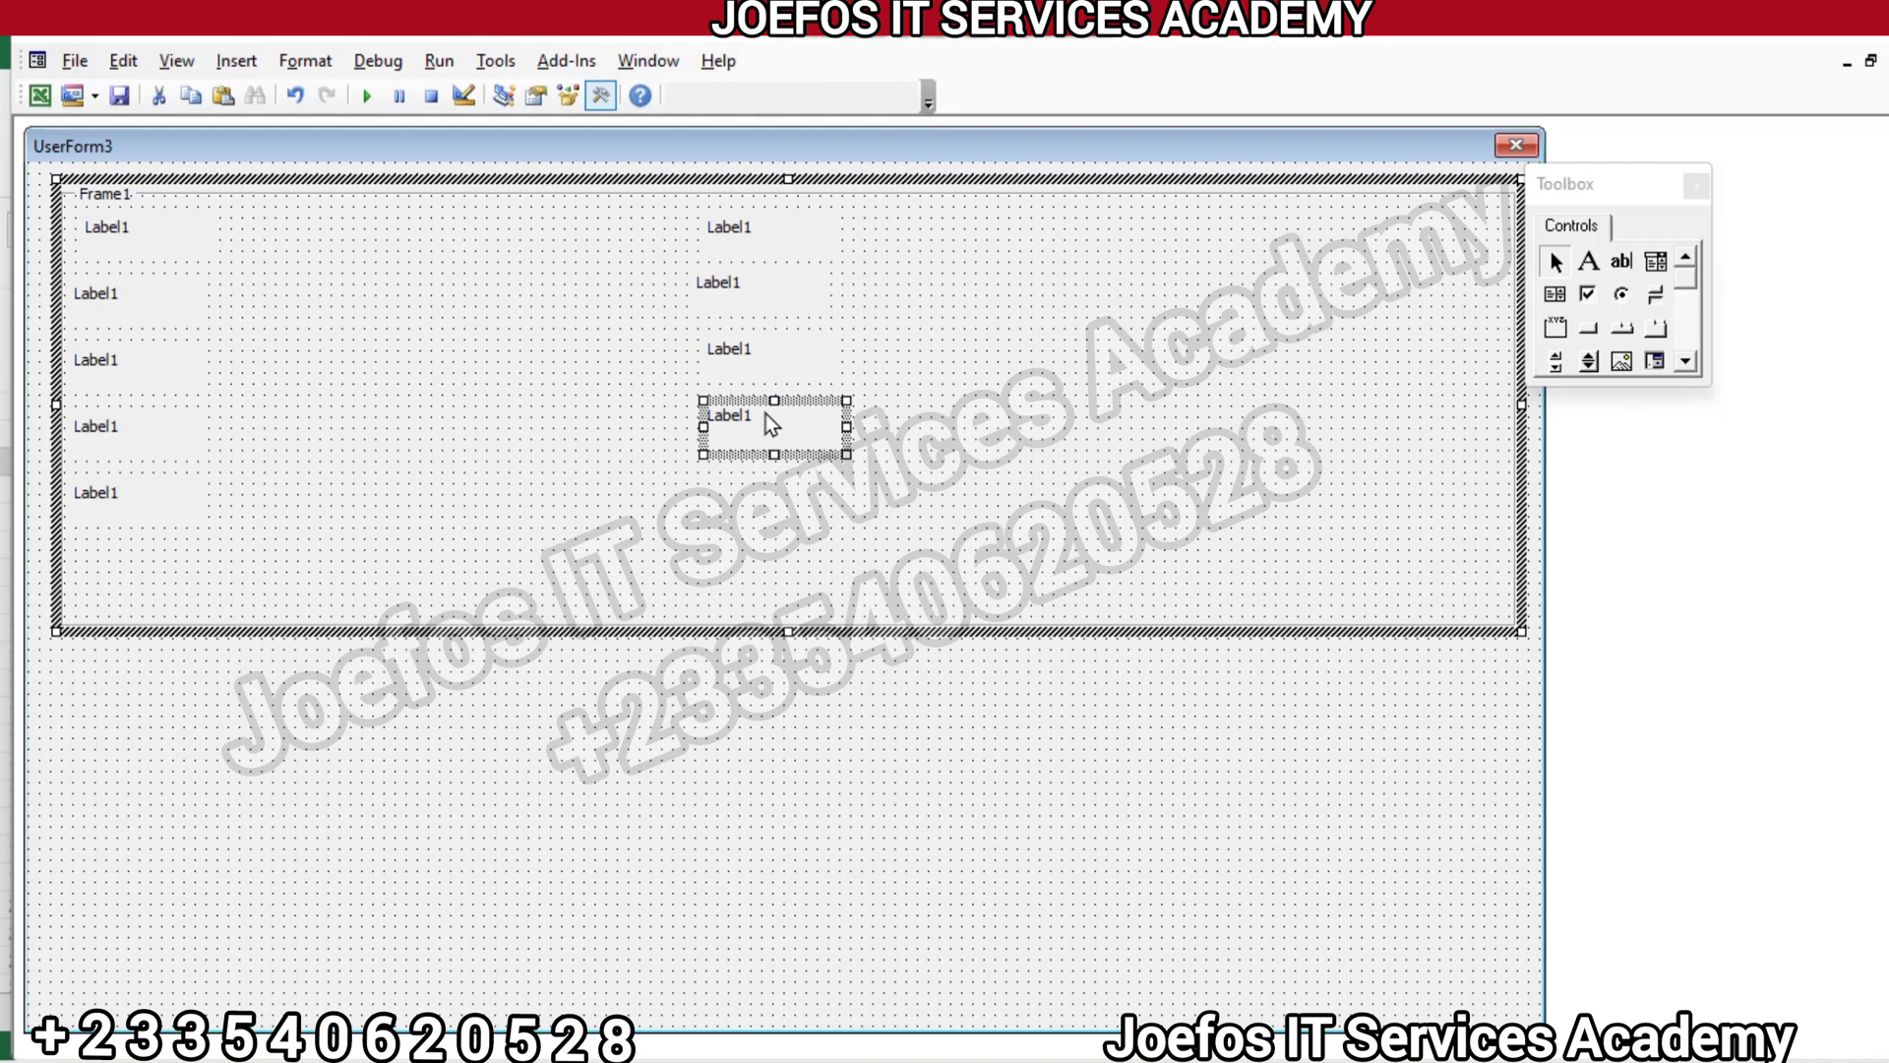
left_click_drag(766, 413, 777, 392)
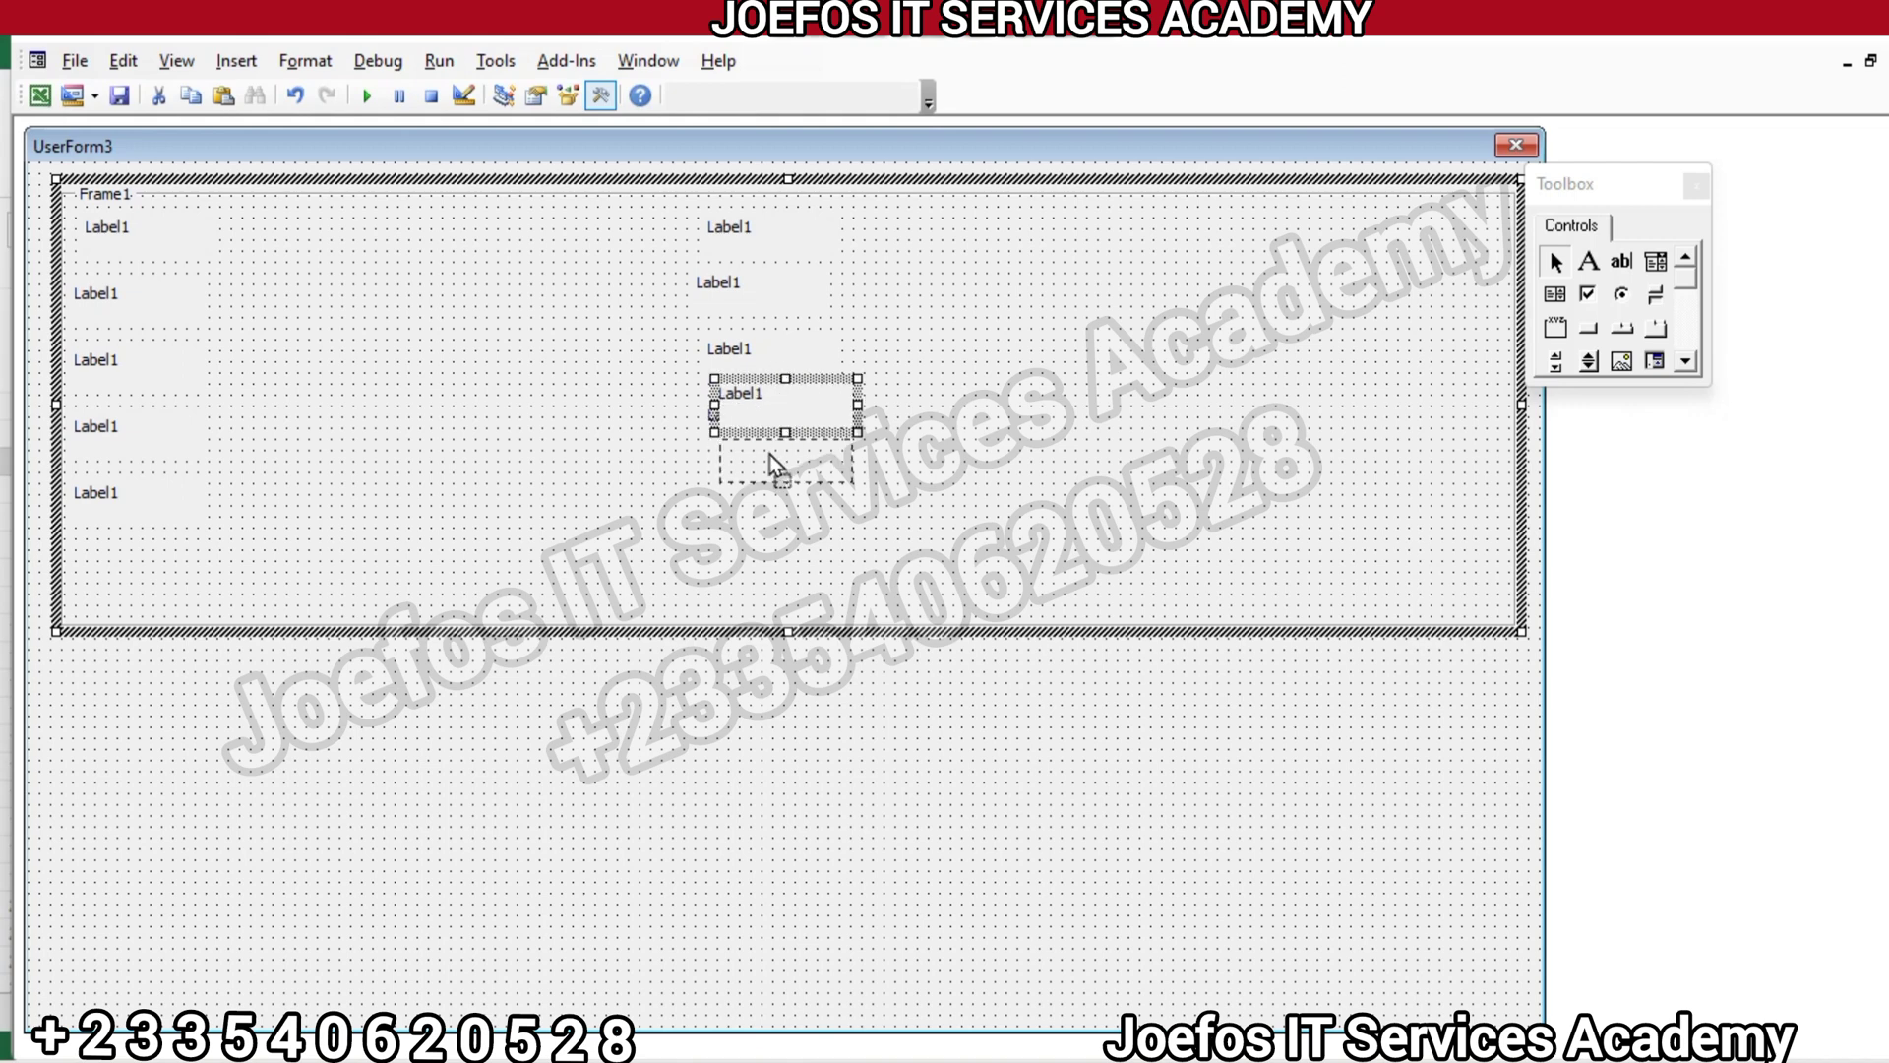
left_click_drag(770, 453, 762, 487)
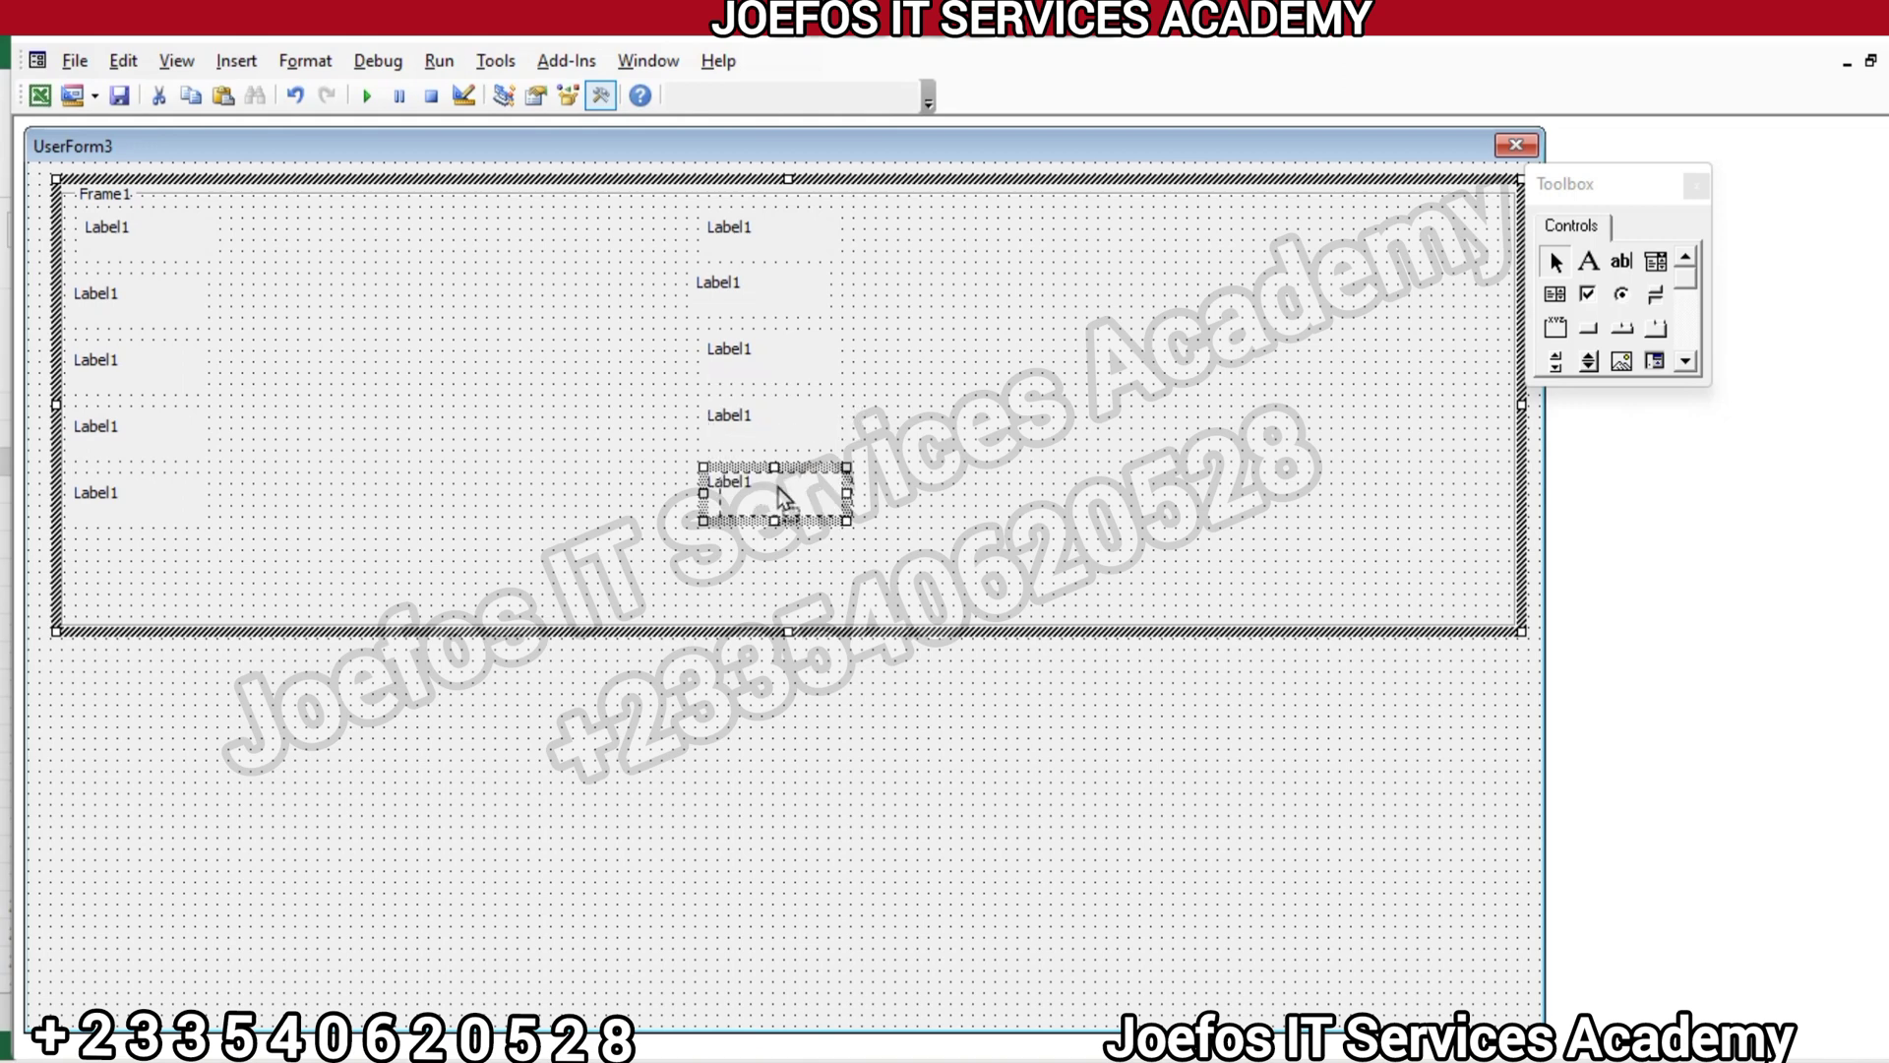
left_click(932, 490)
Shift the second label of the middle column slightly right so its left edge lines up with the other labels
left_click(746, 310)
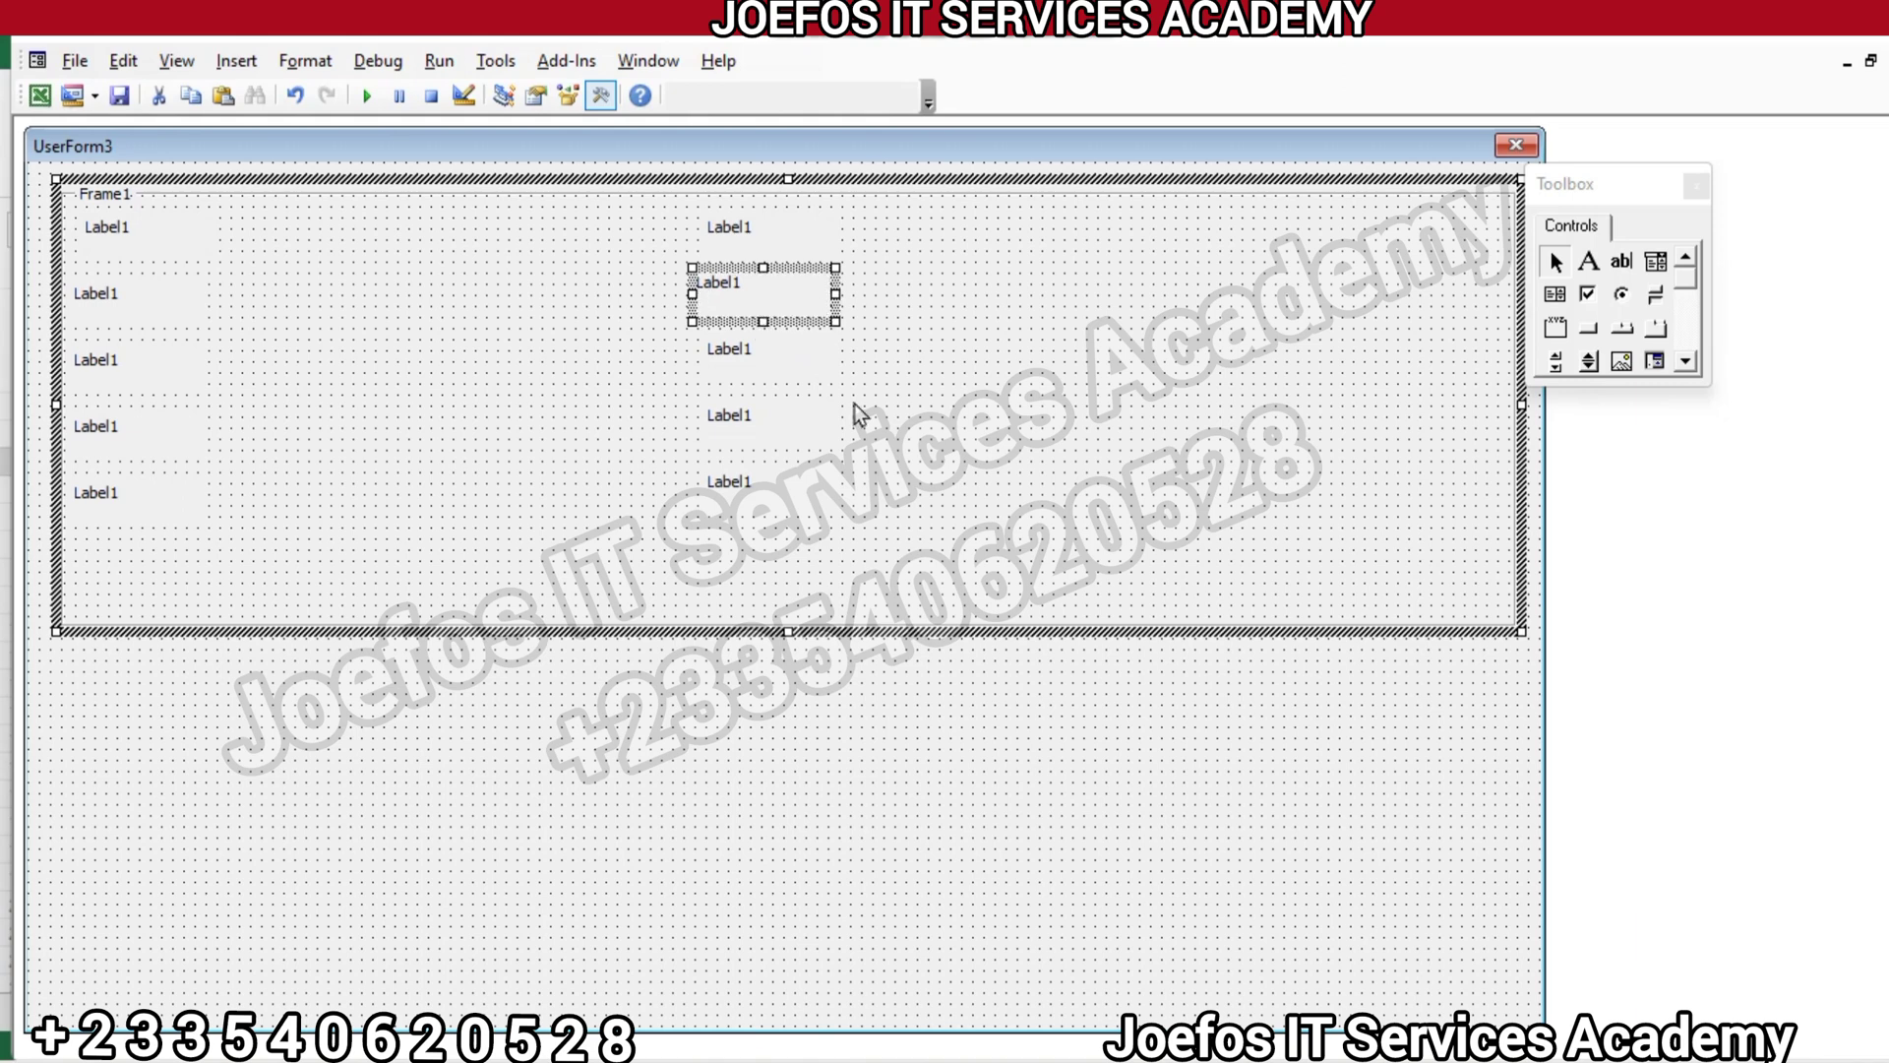
left_click(854, 404)
left_click(782, 308)
left_click_drag(795, 293, 795, 294)
left_click(907, 398)
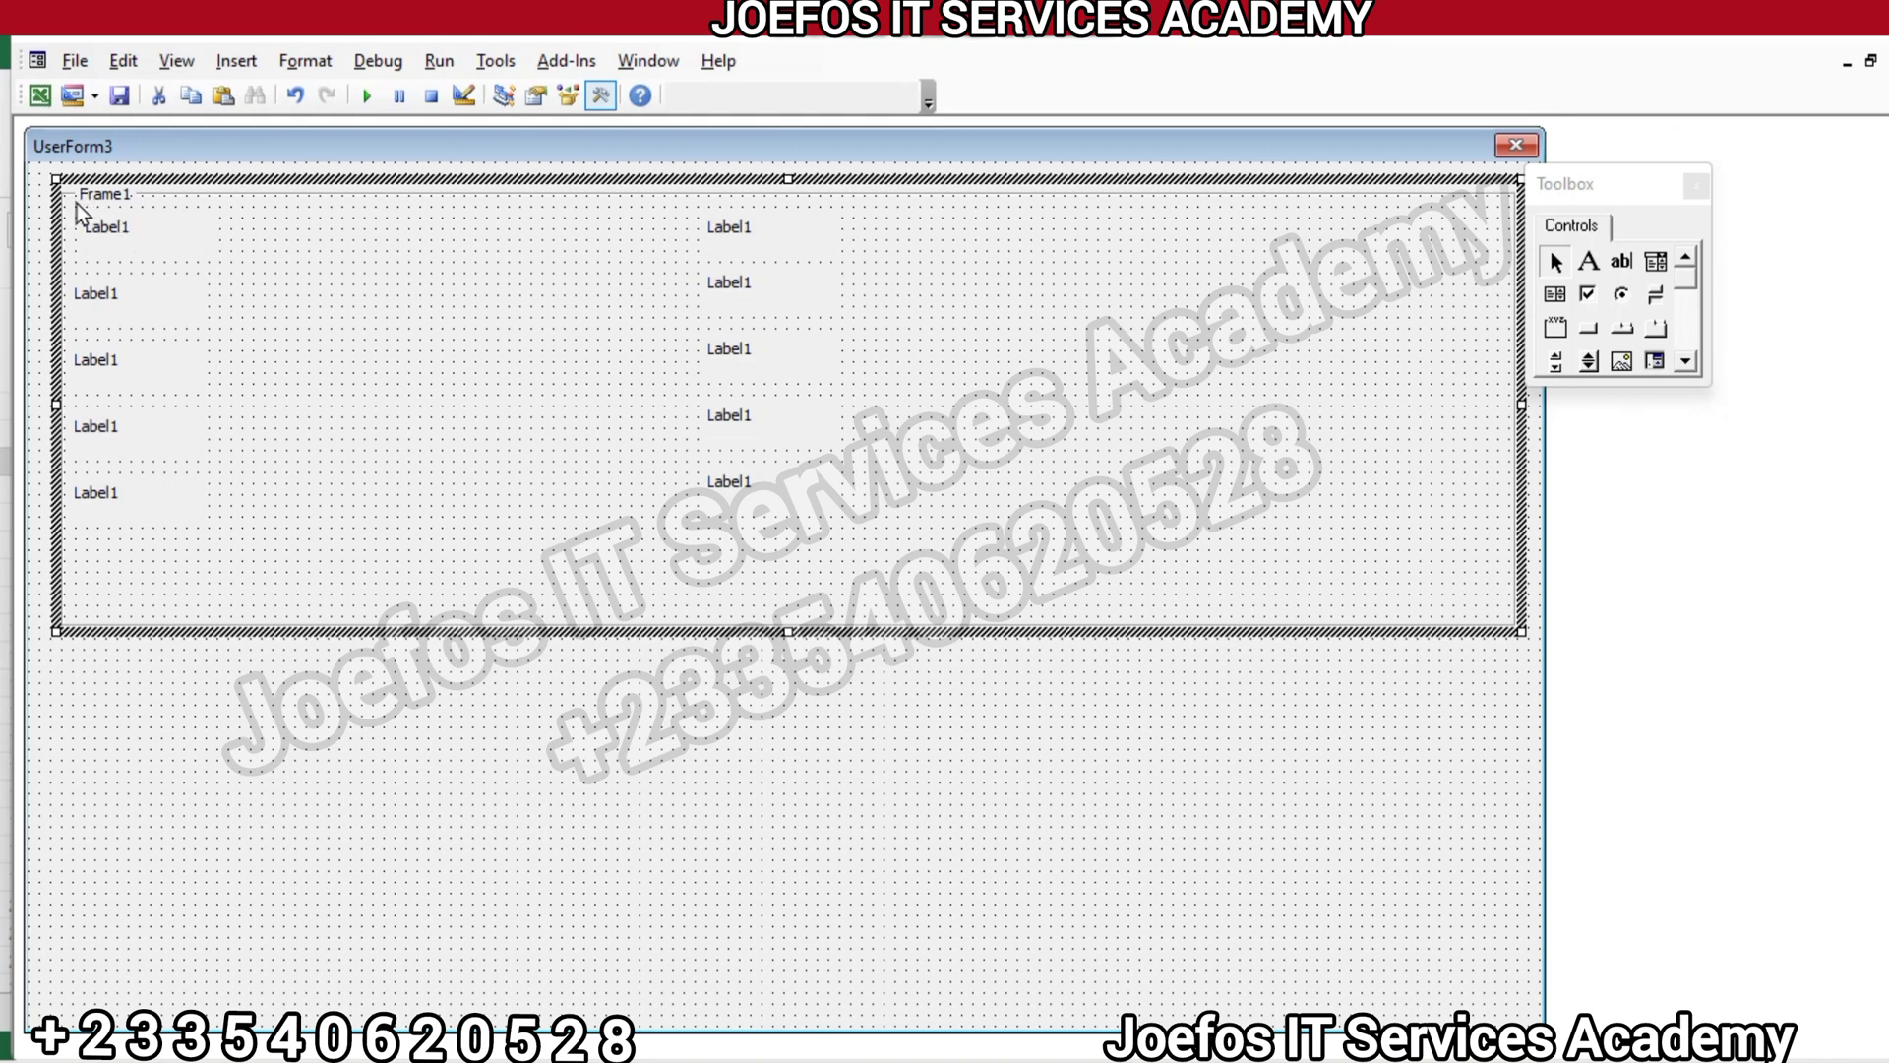
left_click_drag(244, 254, 227, 466)
left_click_drag(226, 533, 226, 535)
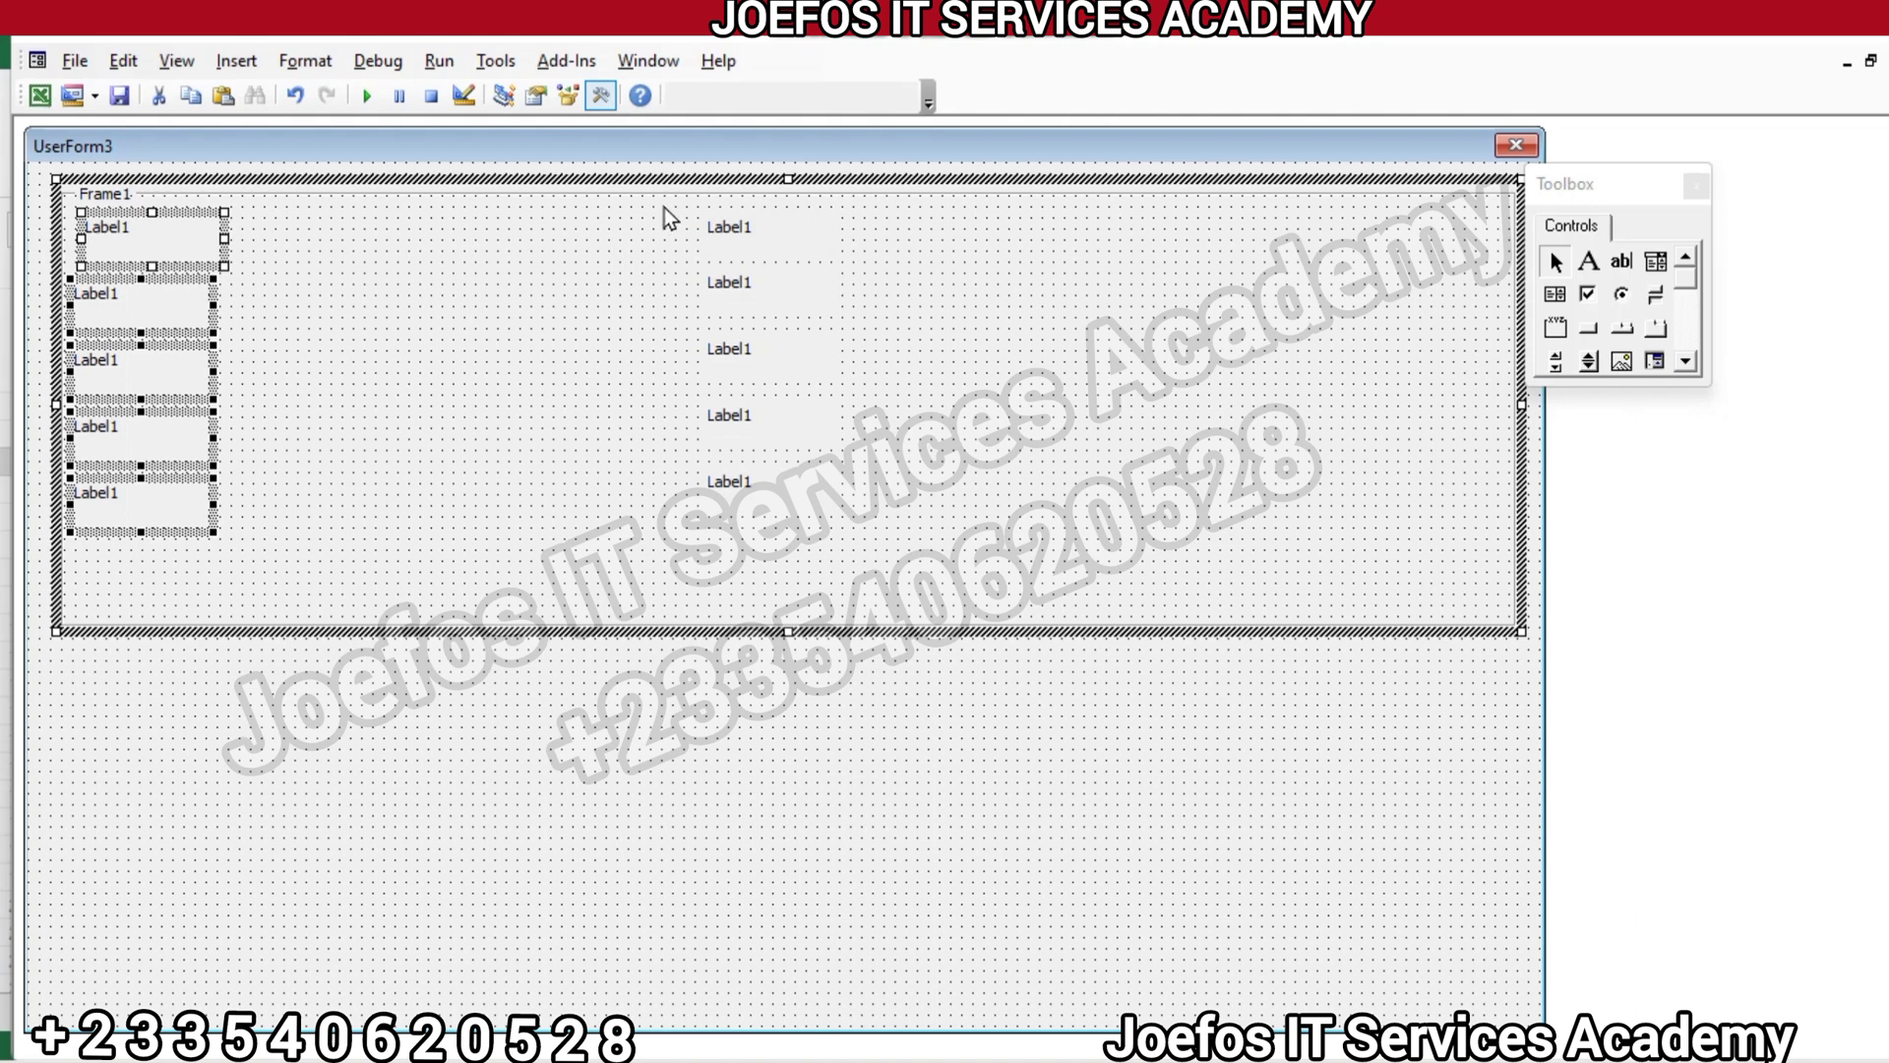
left_click_drag(664, 208, 894, 539)
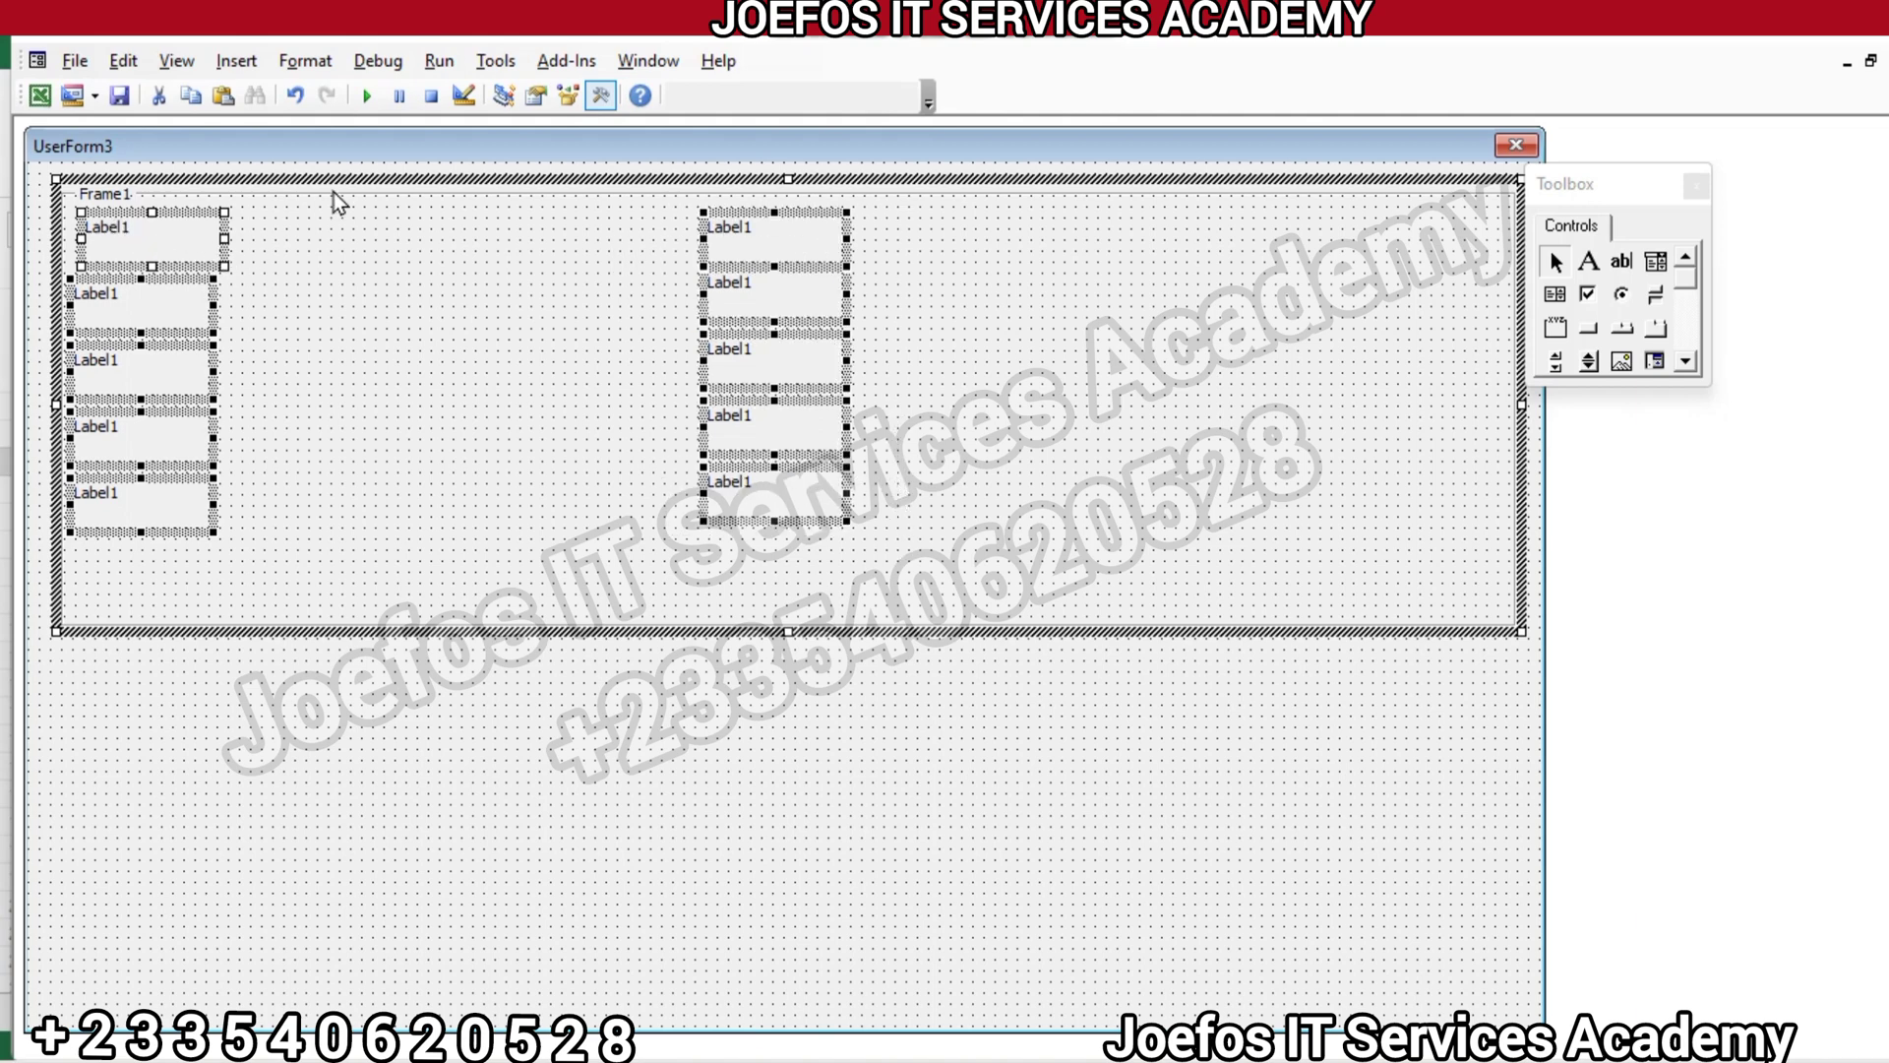
right_click(381, 307)
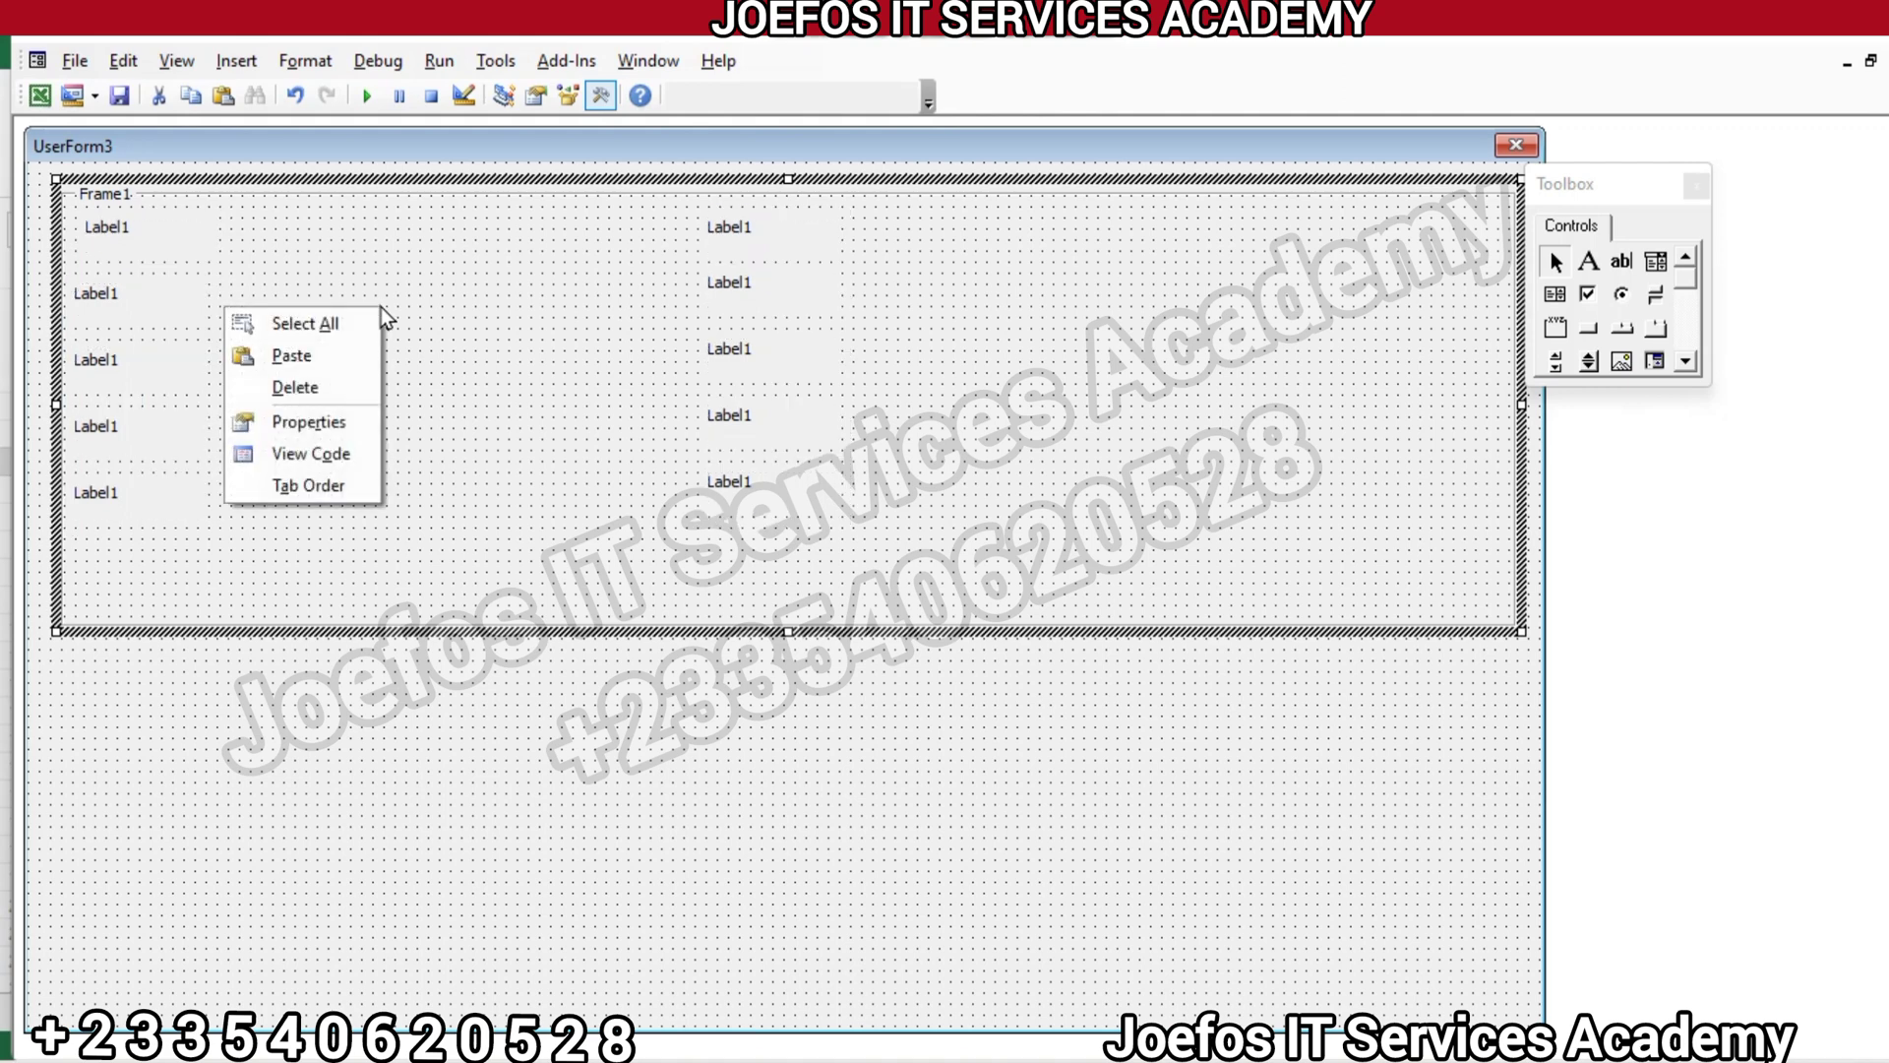
left_click(211, 226)
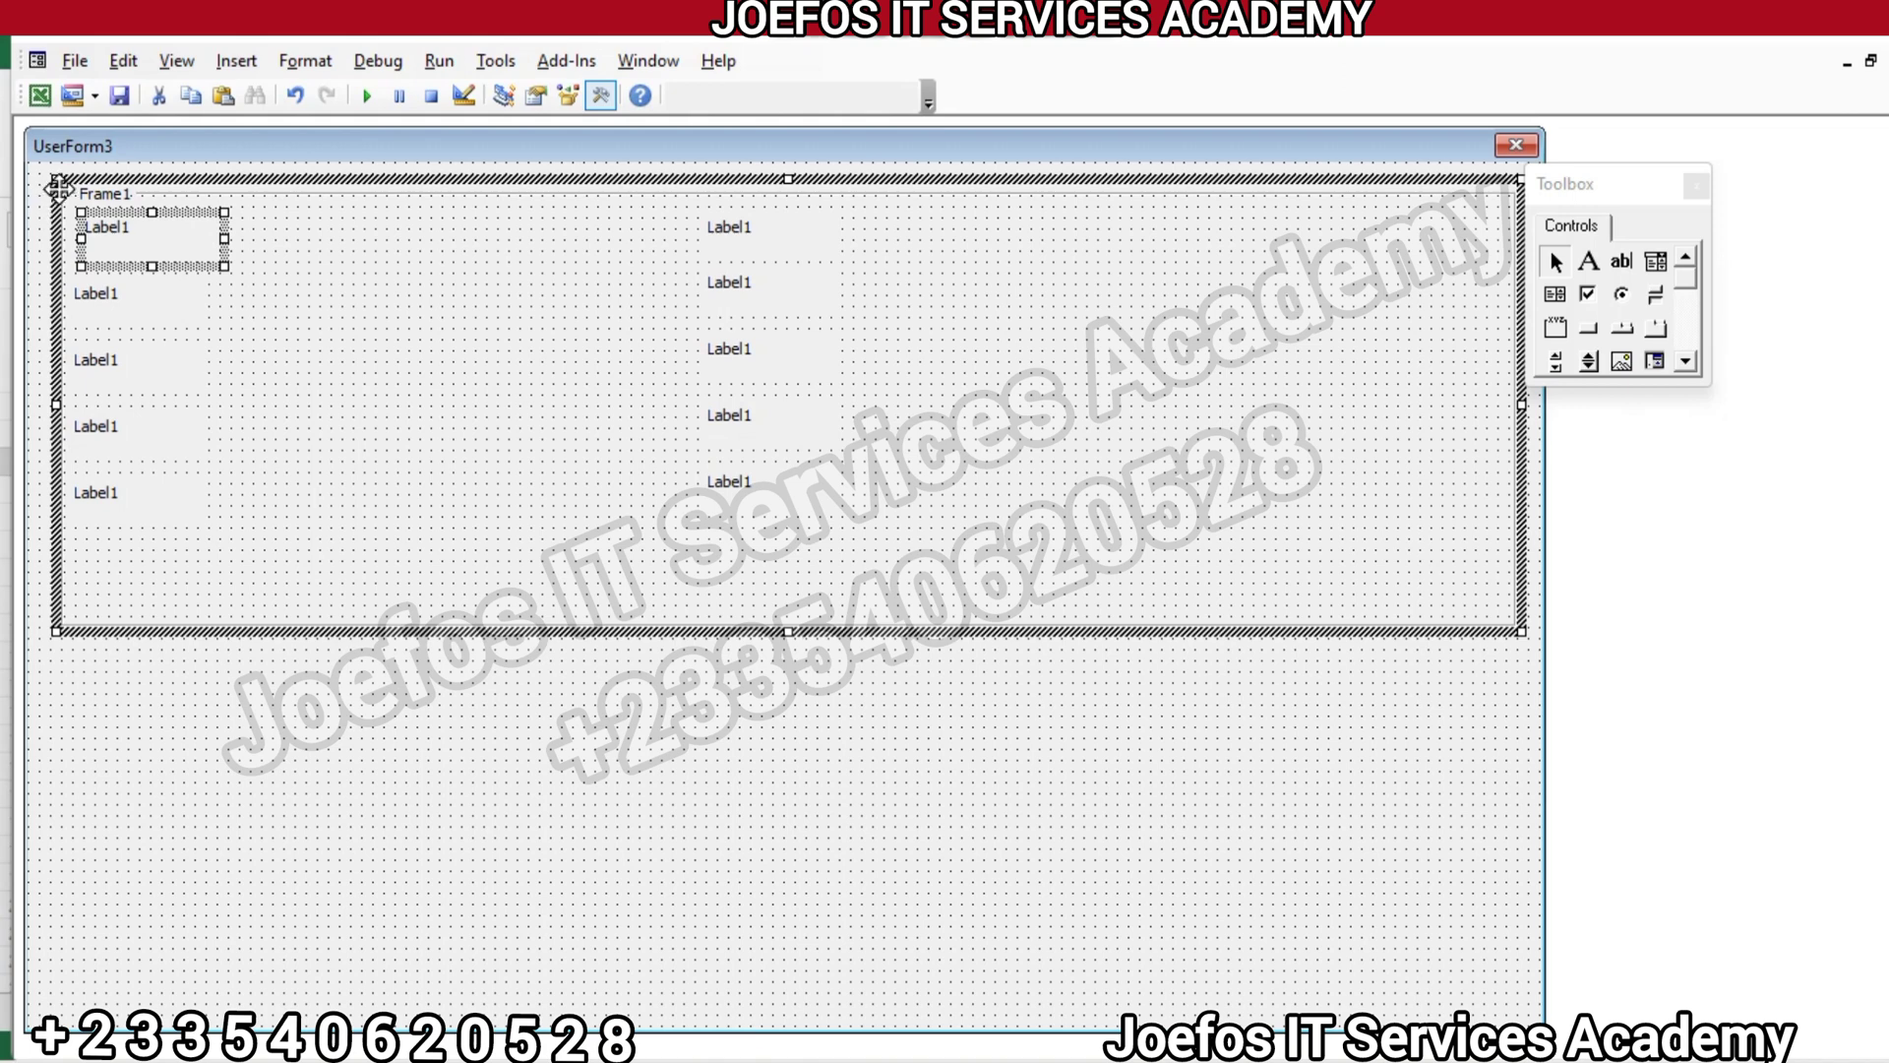
Select all ten labels in both columns and set their SpecialEffect property to 1 - fmSpecialEffectRaised
left_click_drag(69, 220, 134, 262)
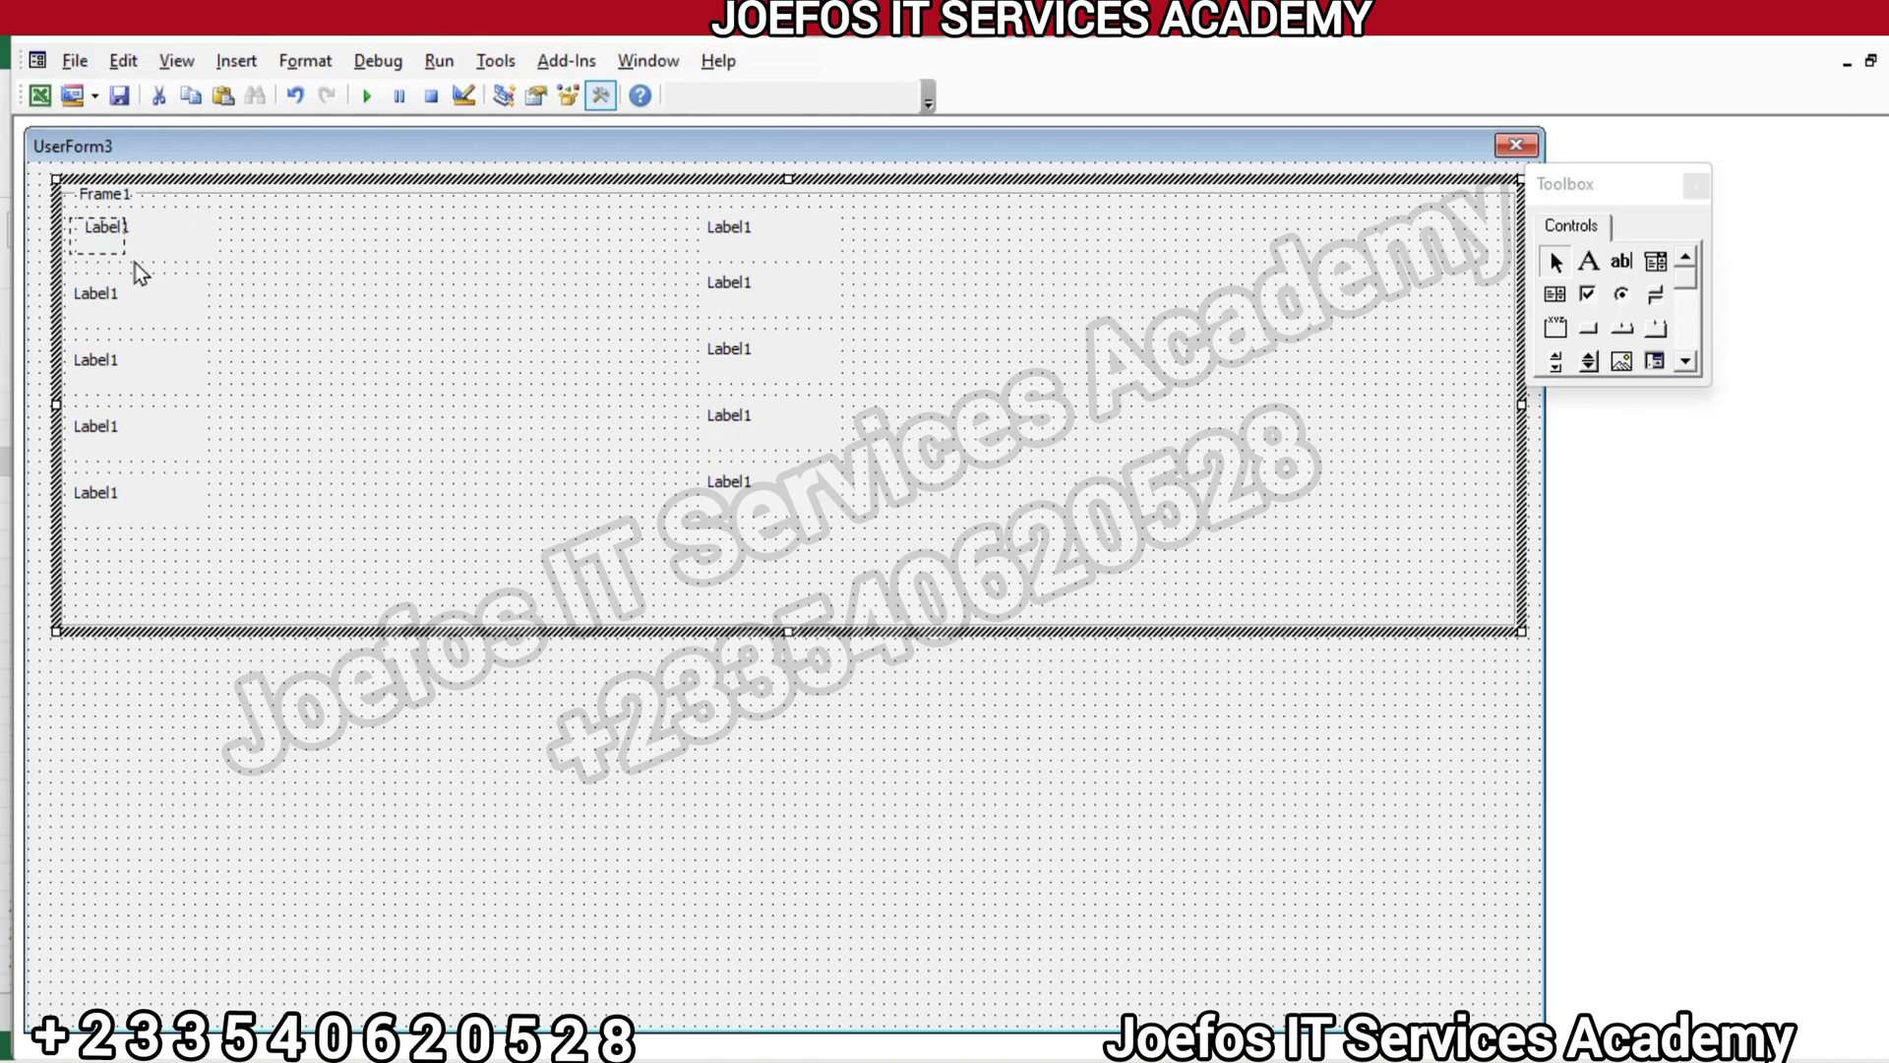
left_click_drag(294, 523, 293, 527)
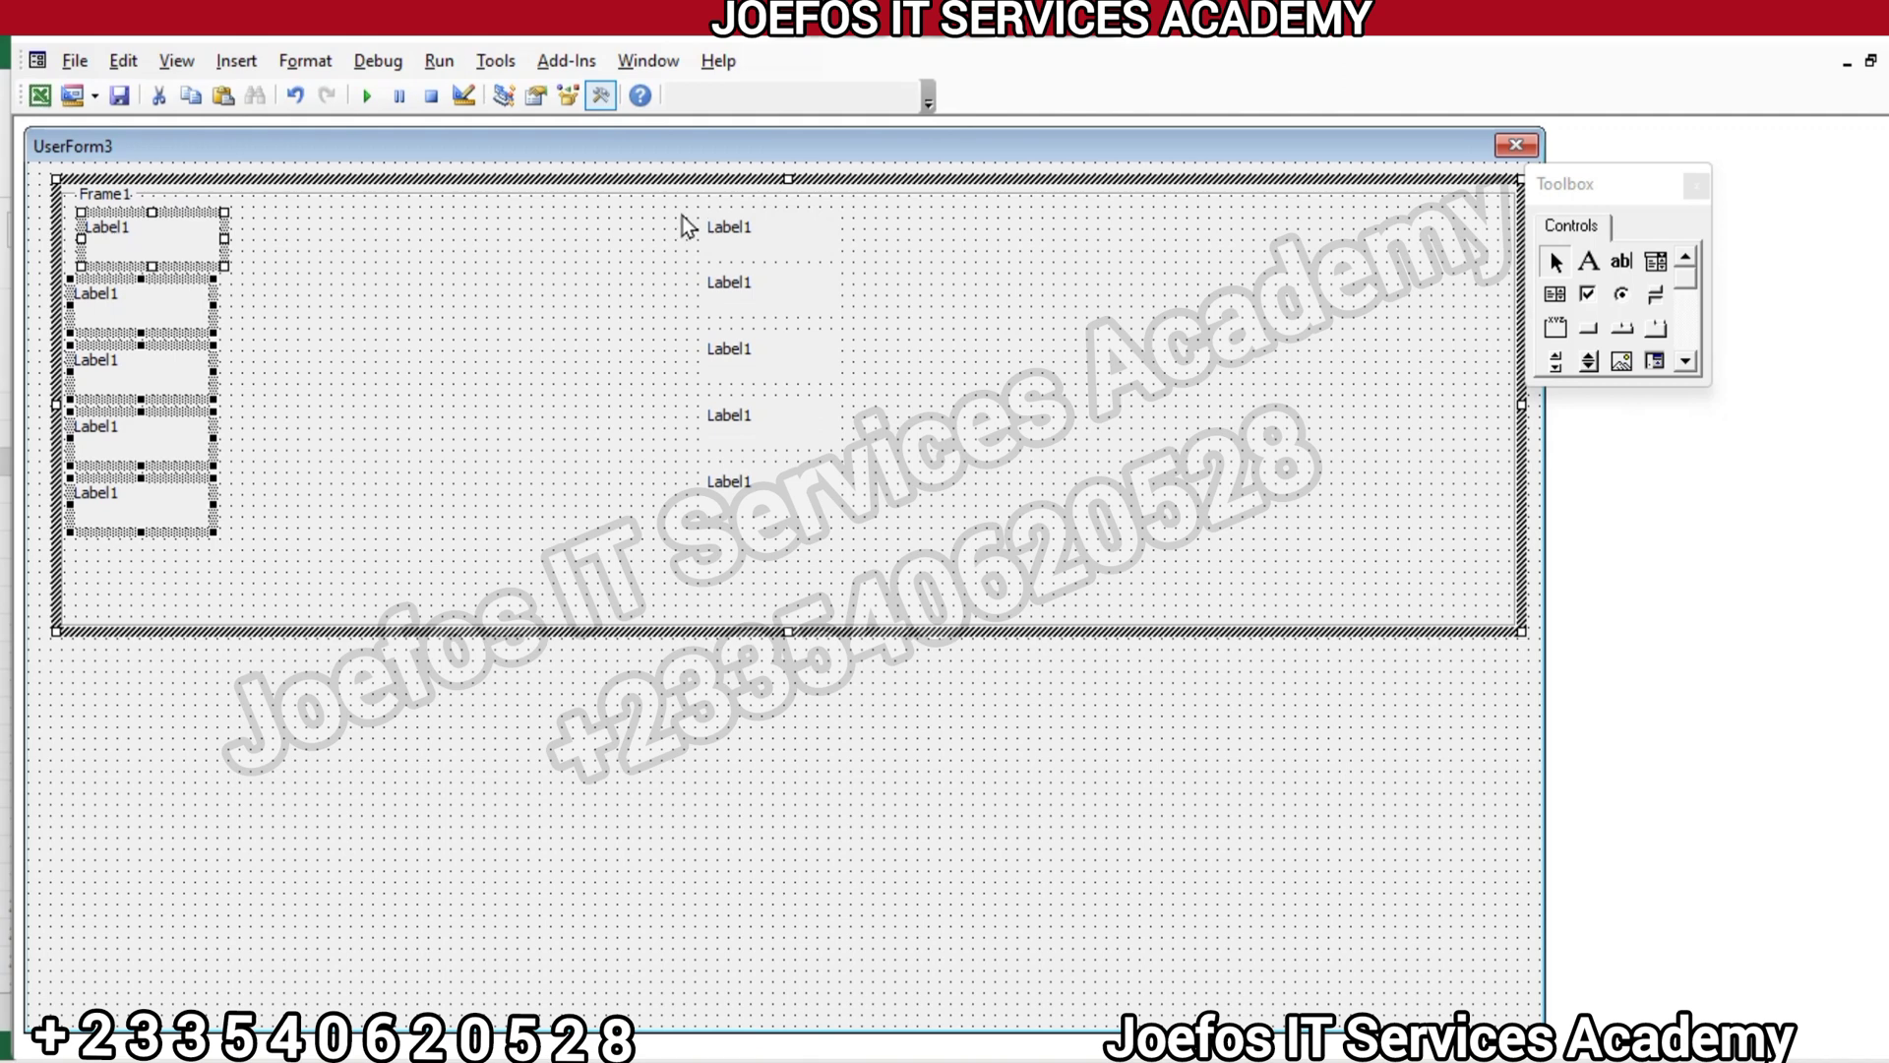
left_click_drag(881, 312, 918, 612)
left_click_drag(895, 522, 890, 531)
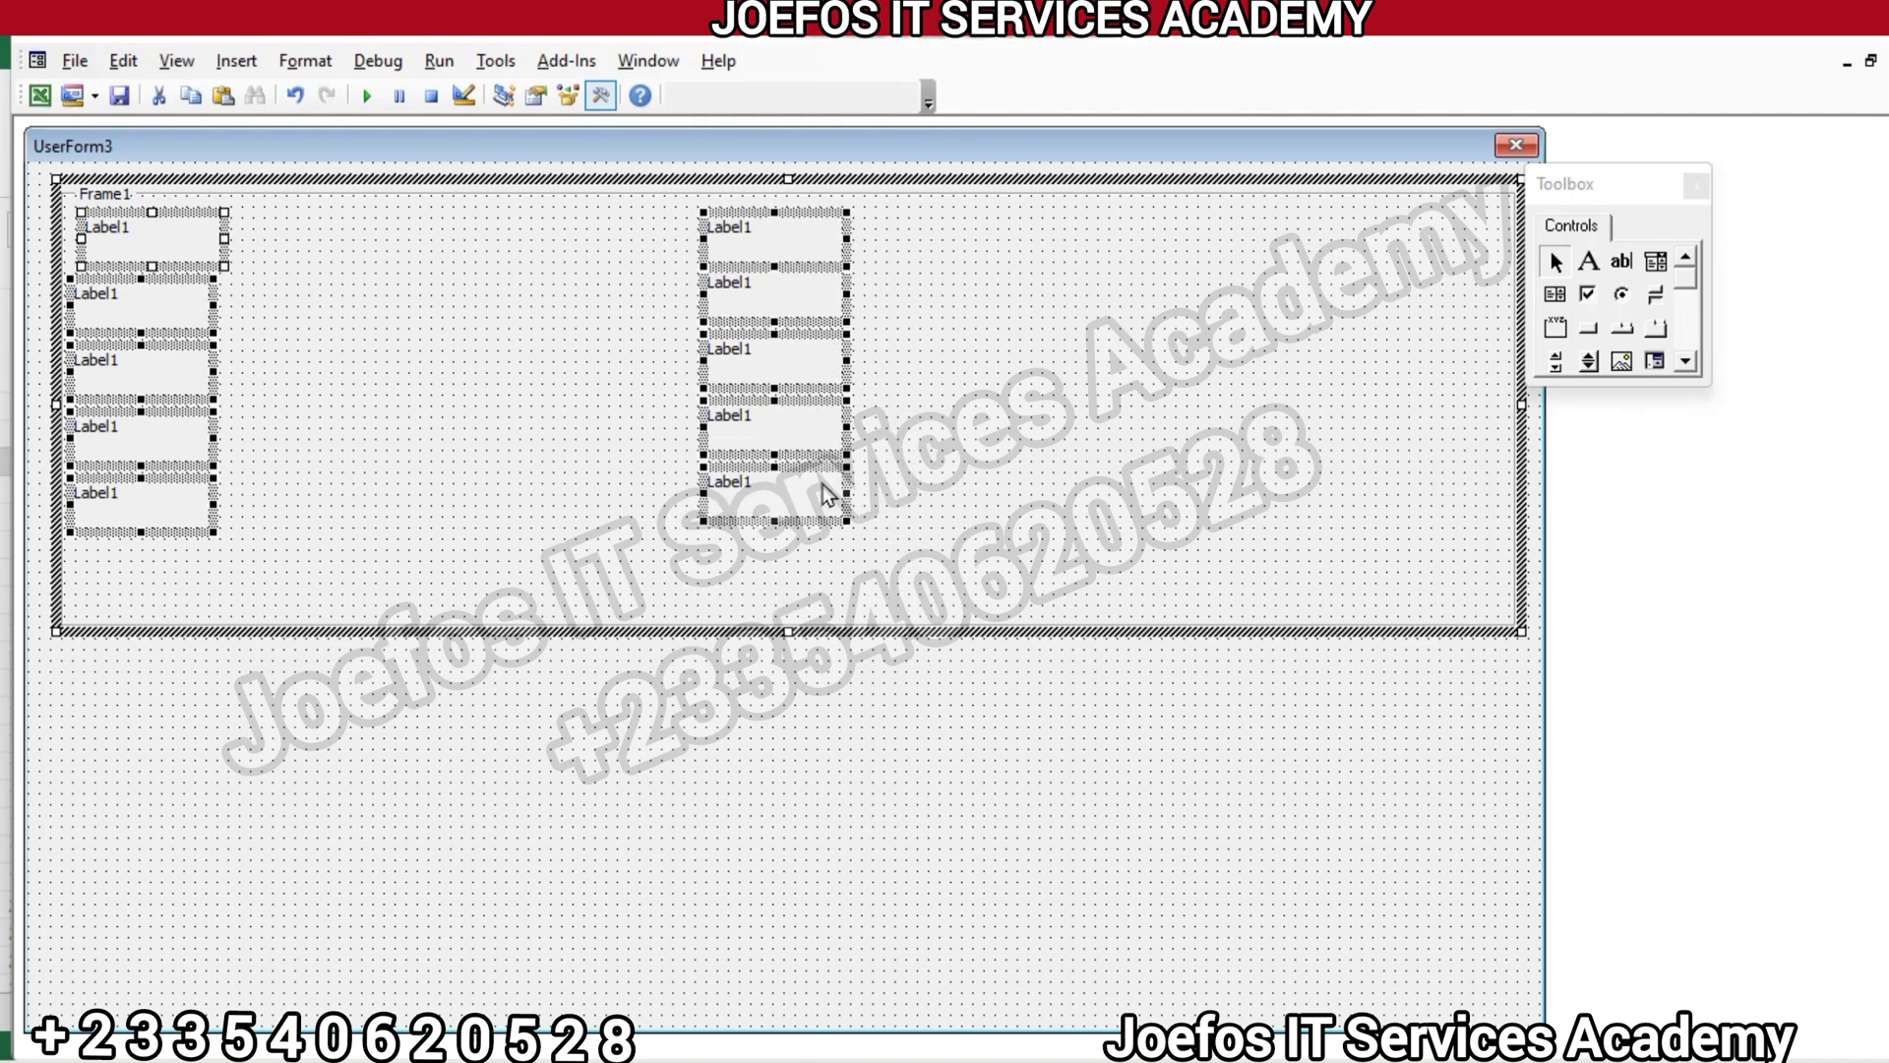
right_click(785, 425)
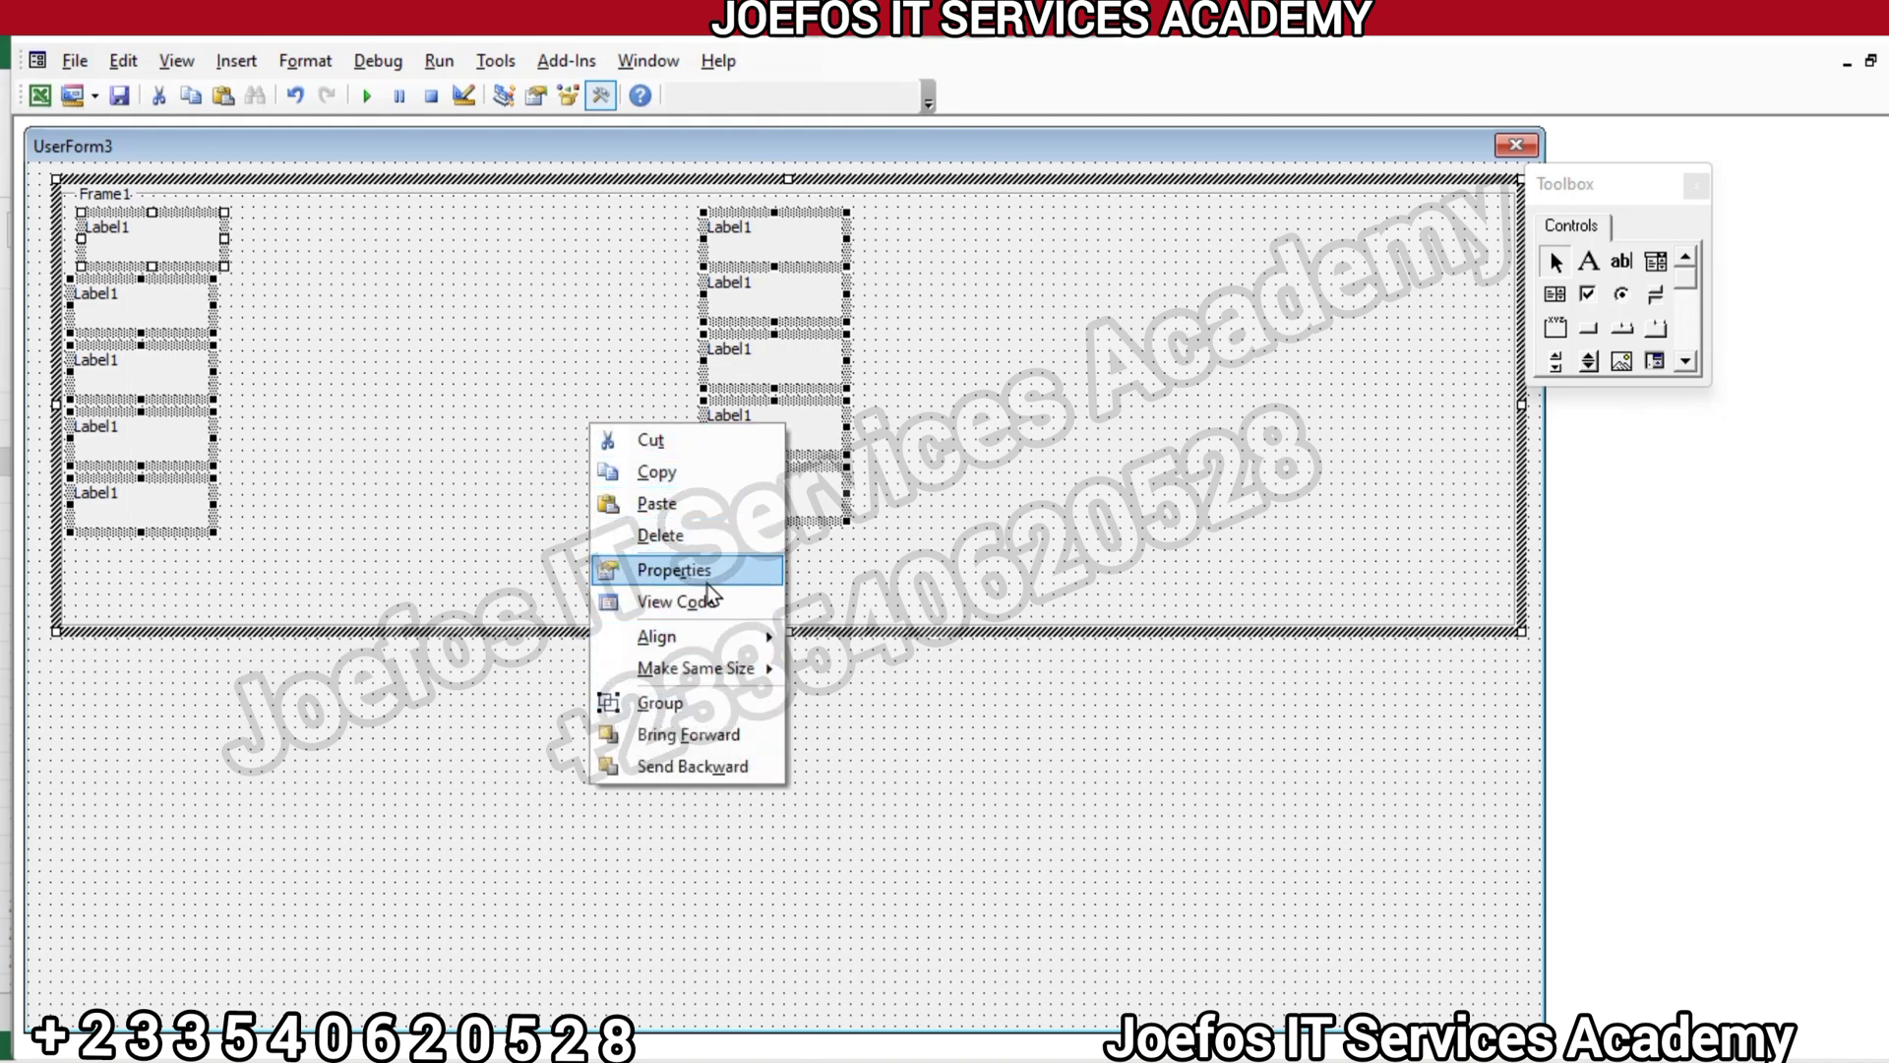
left_click(673, 569)
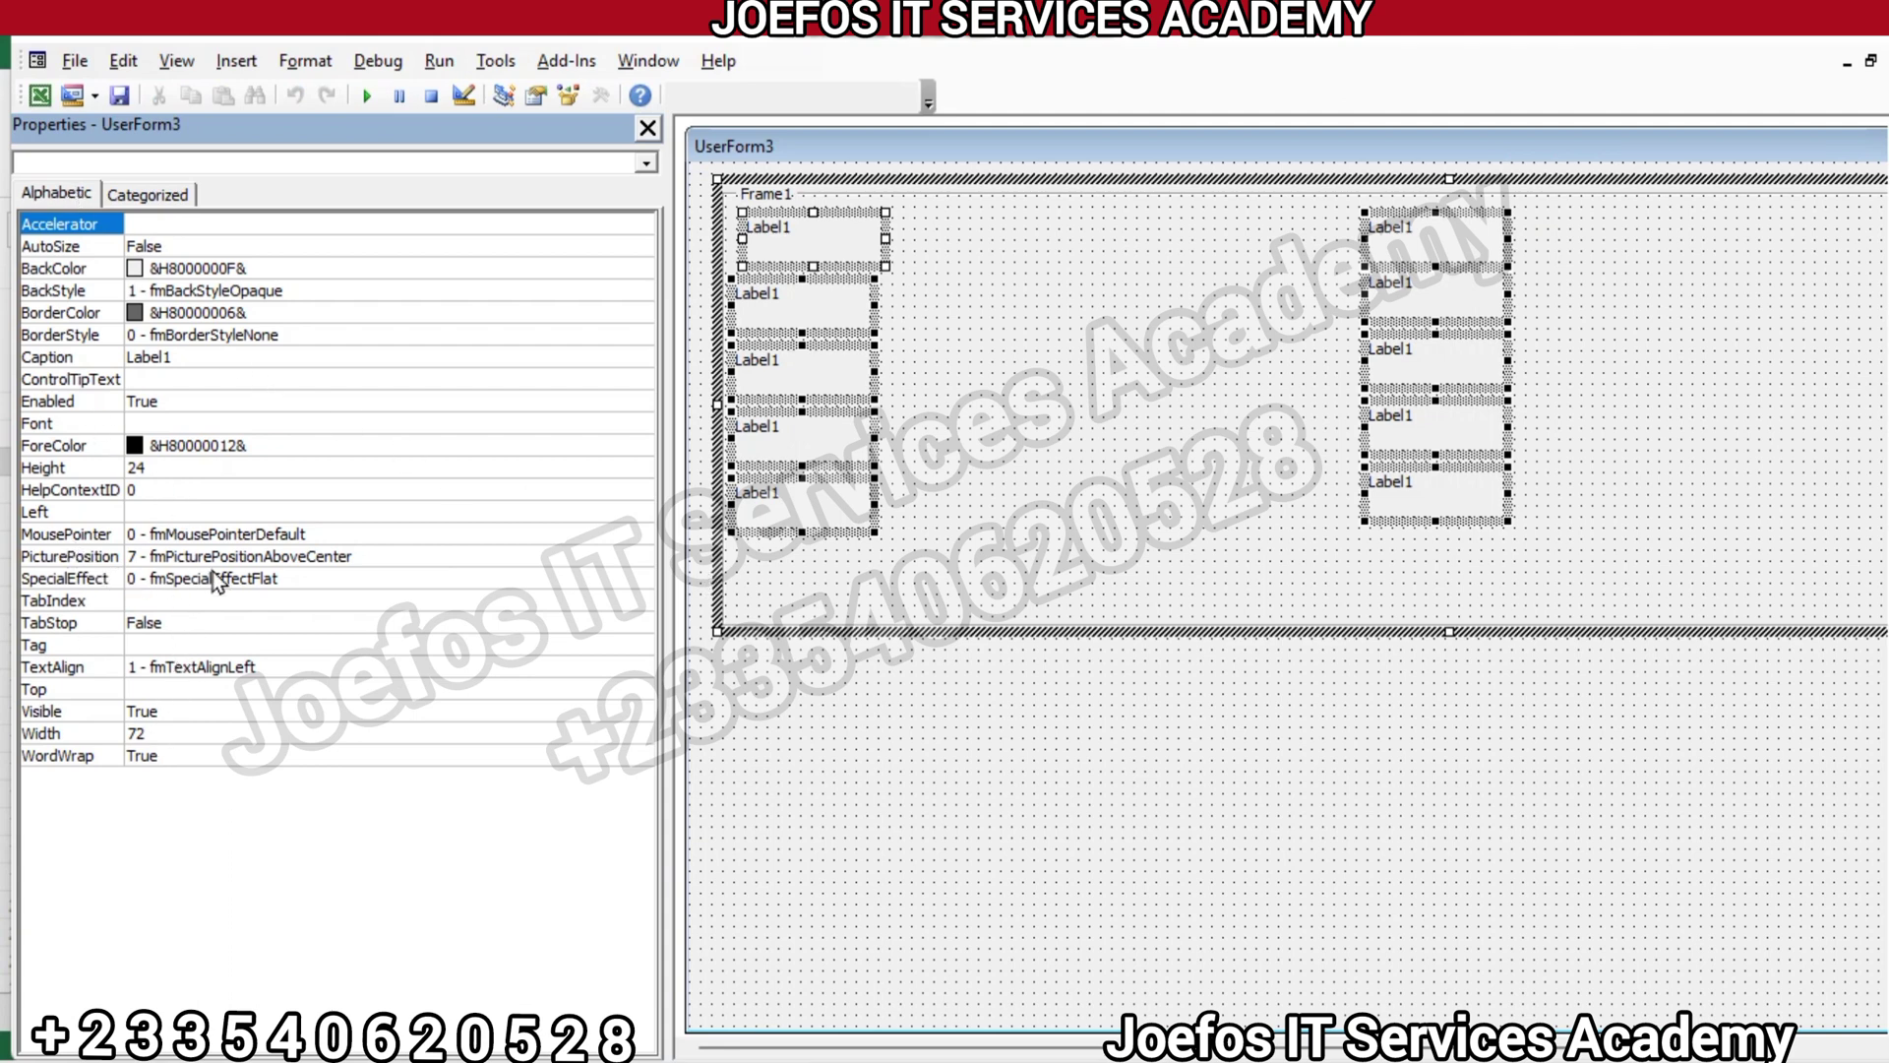
left_click(96, 580)
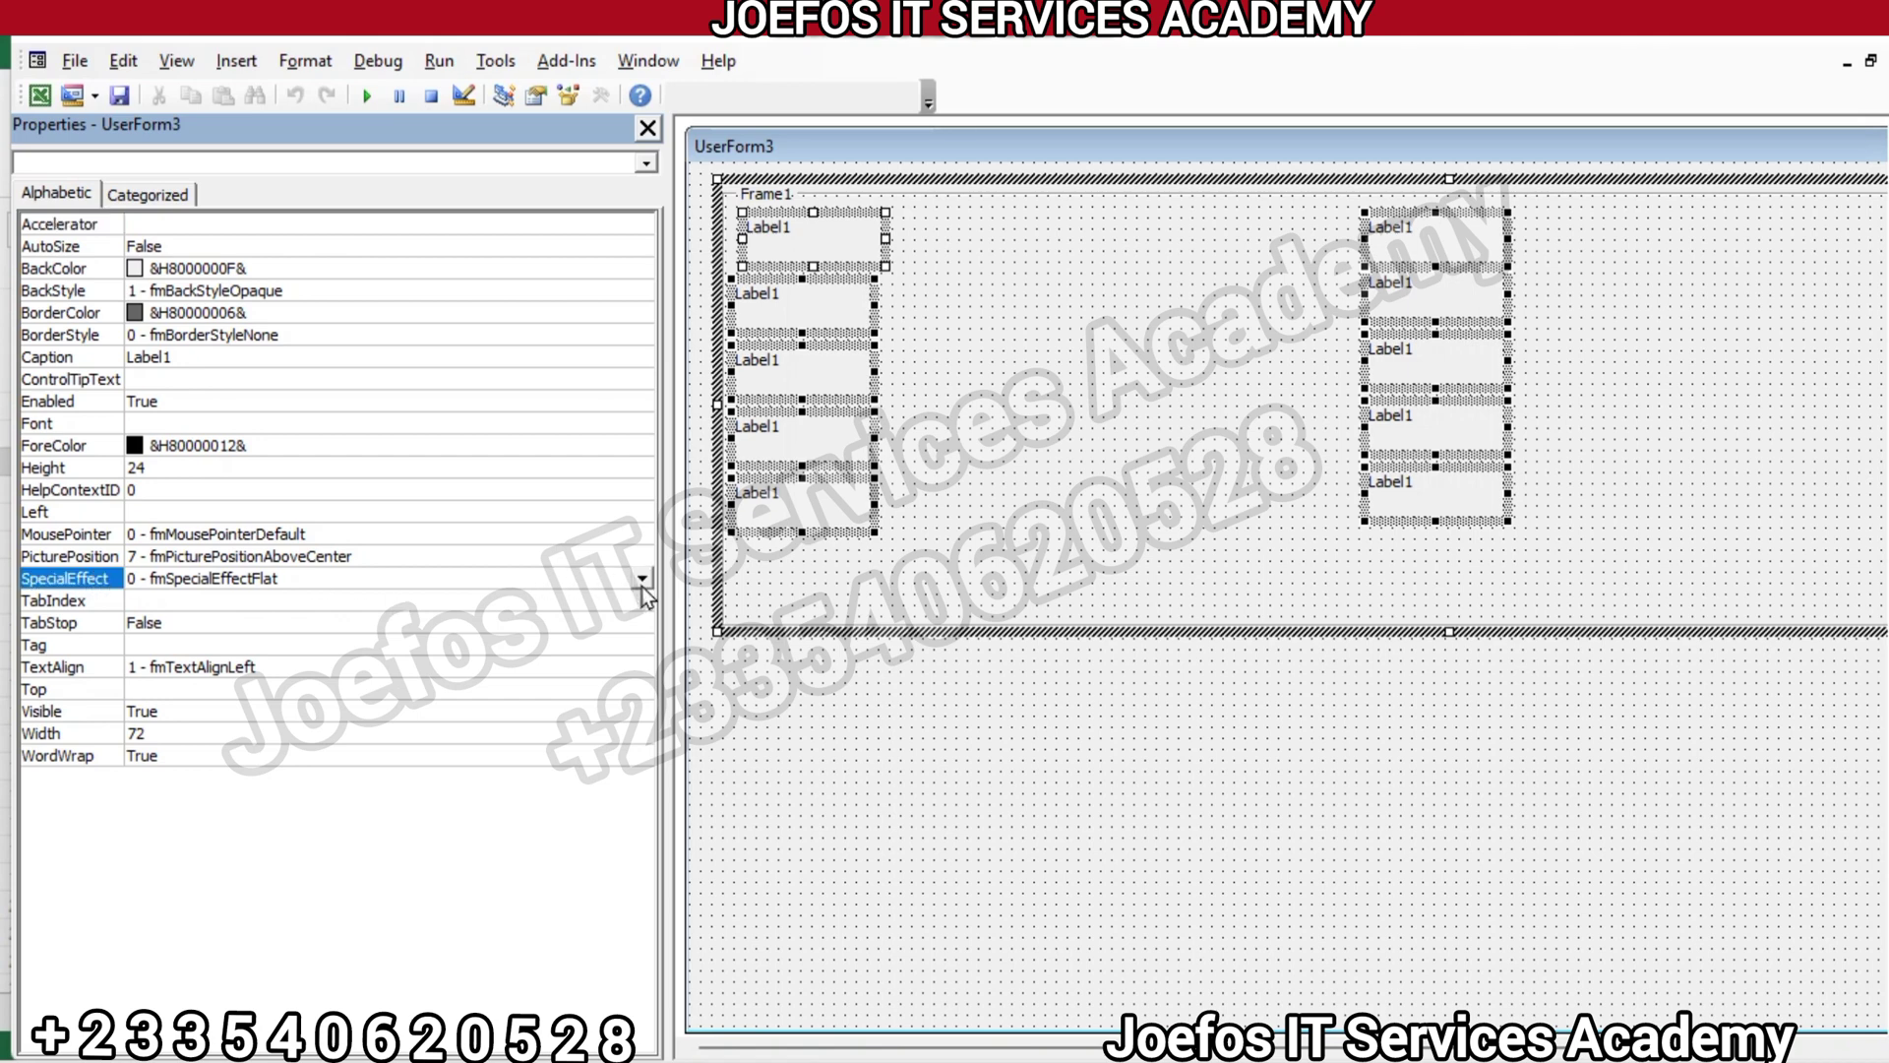
left_click(642, 582)
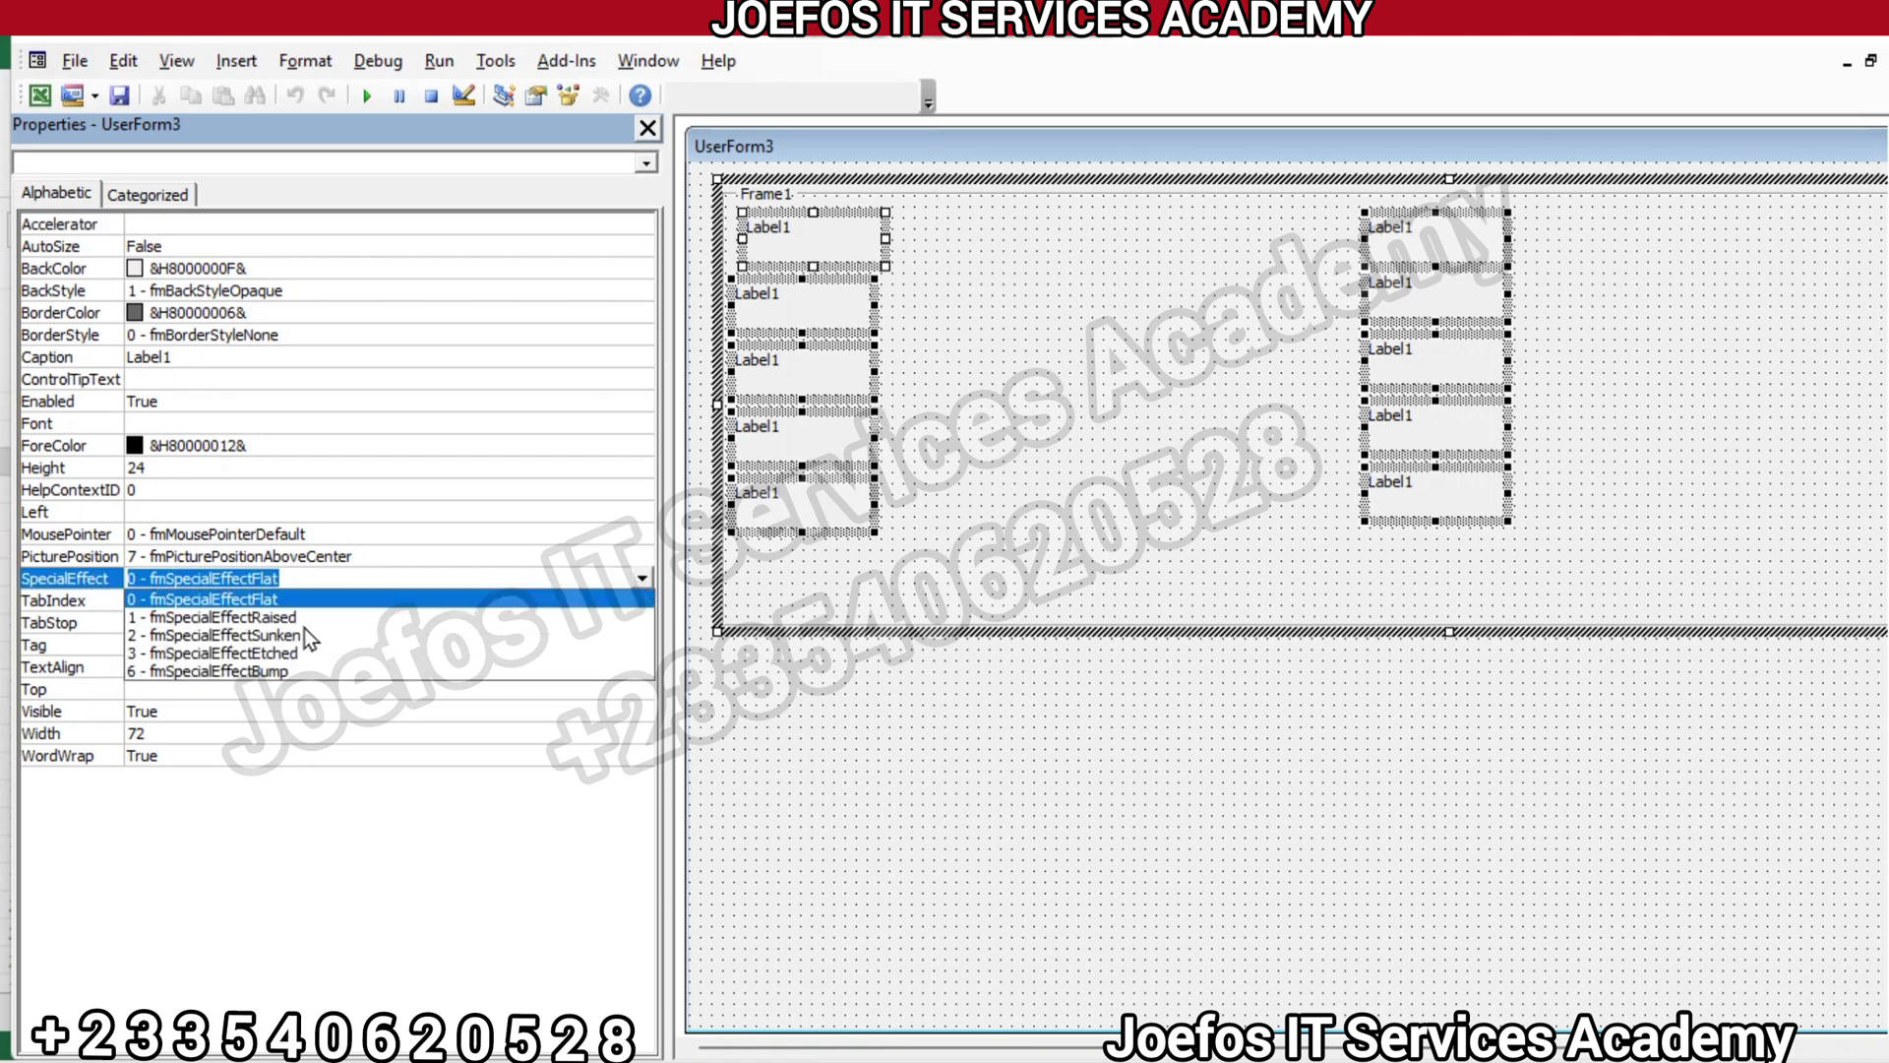
left_click(261, 620)
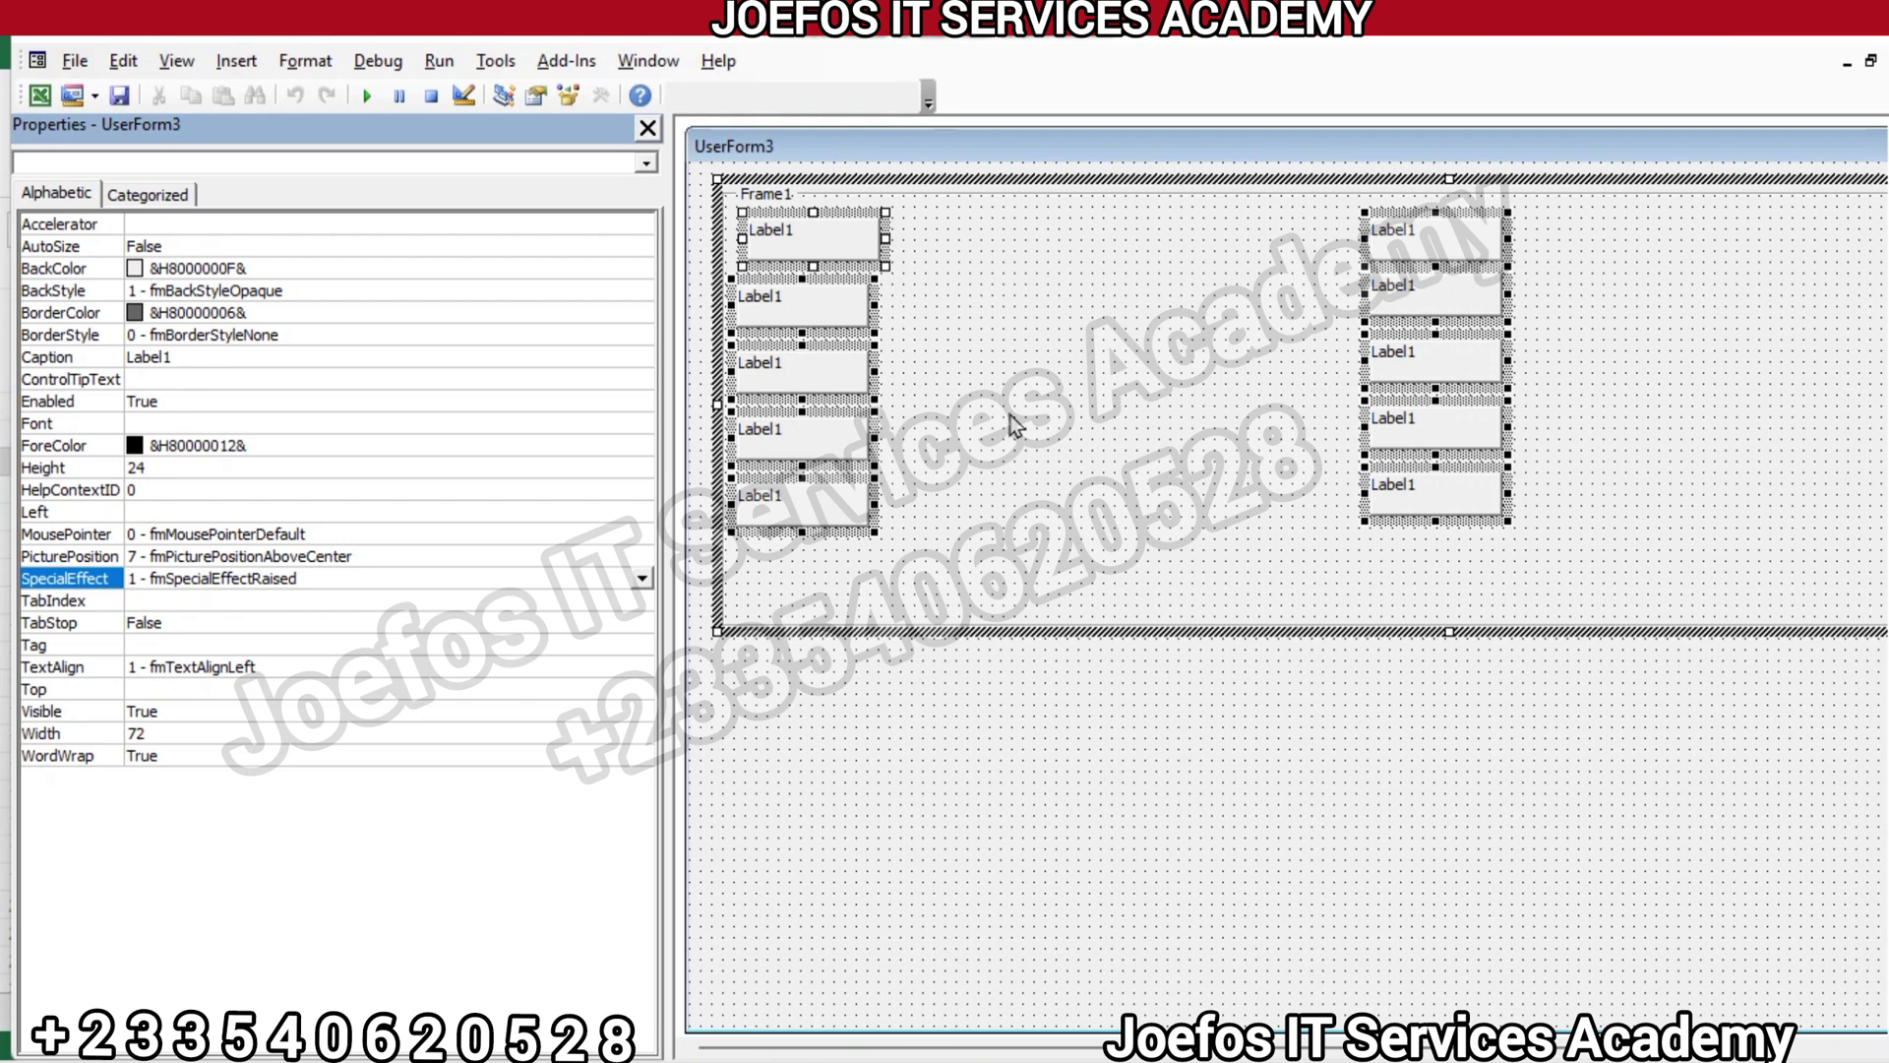
left_click(1003, 379)
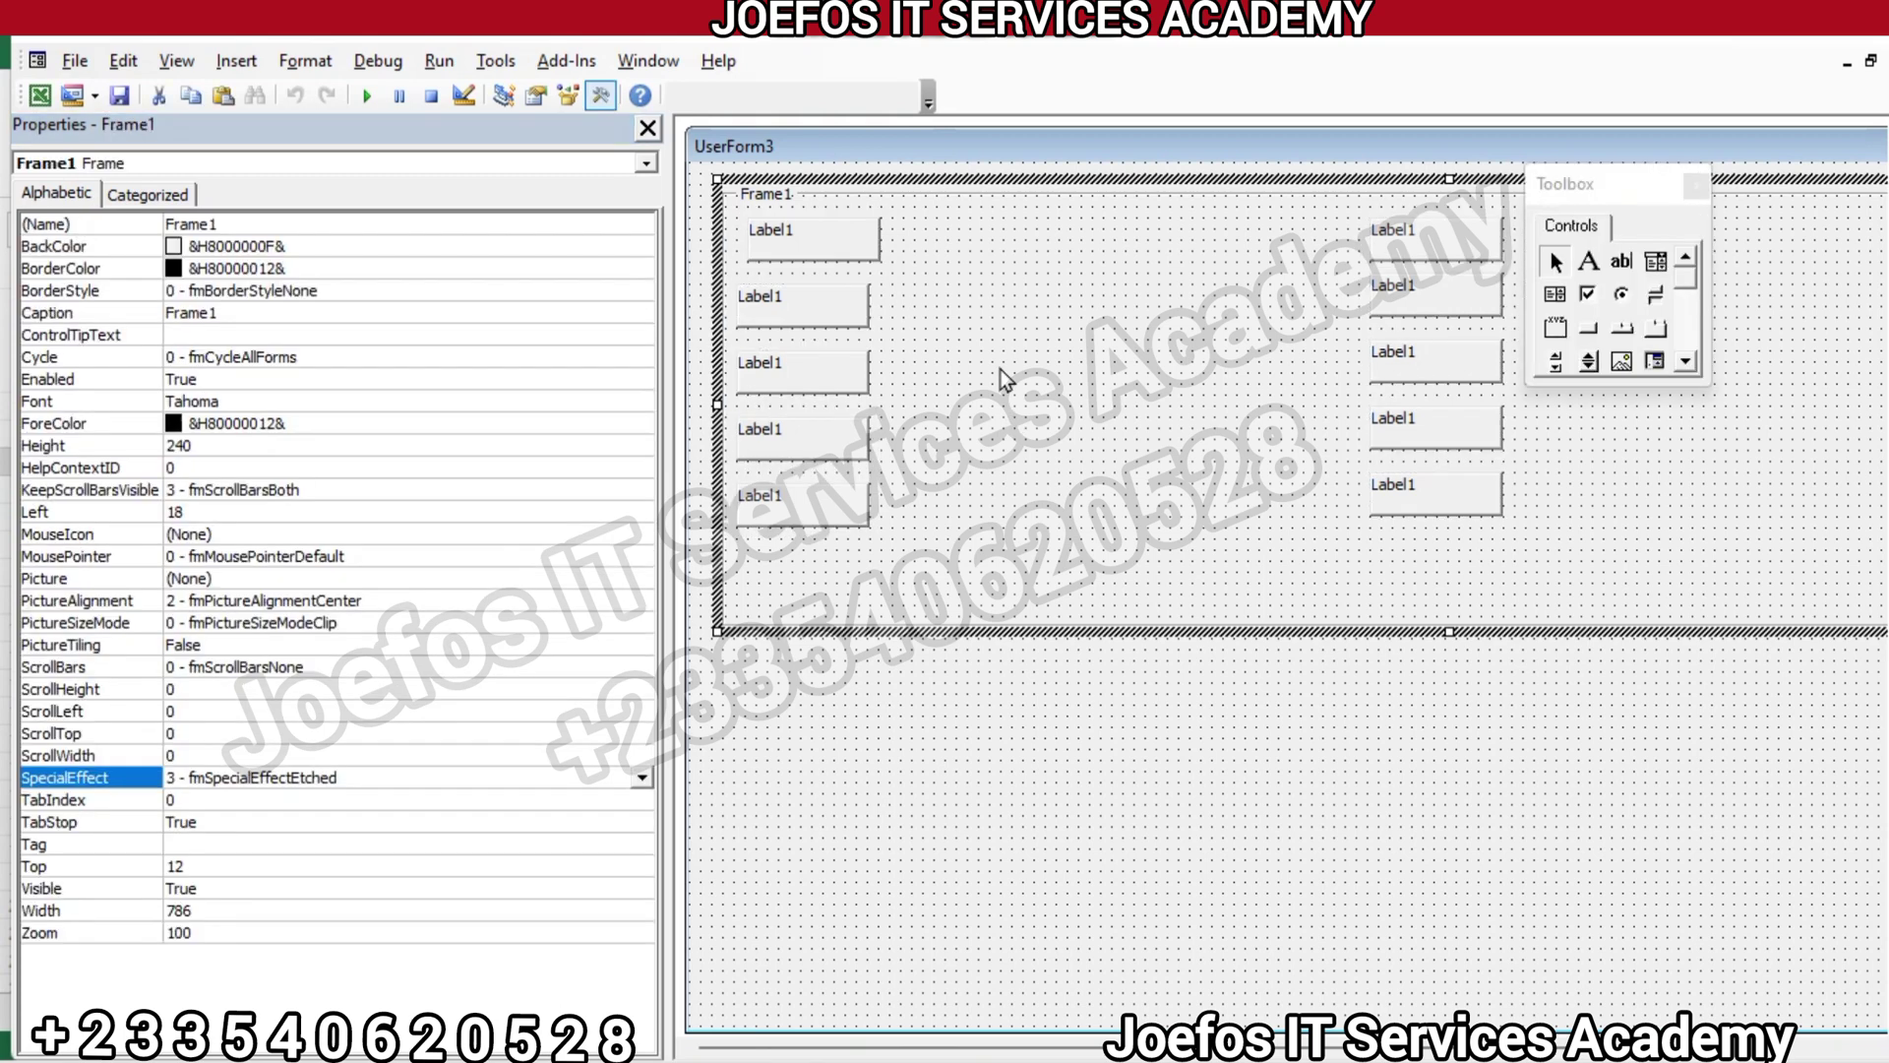
Move the lower four labels of the left column right to a Left position of 12, in line with the top label
left_click(817, 311)
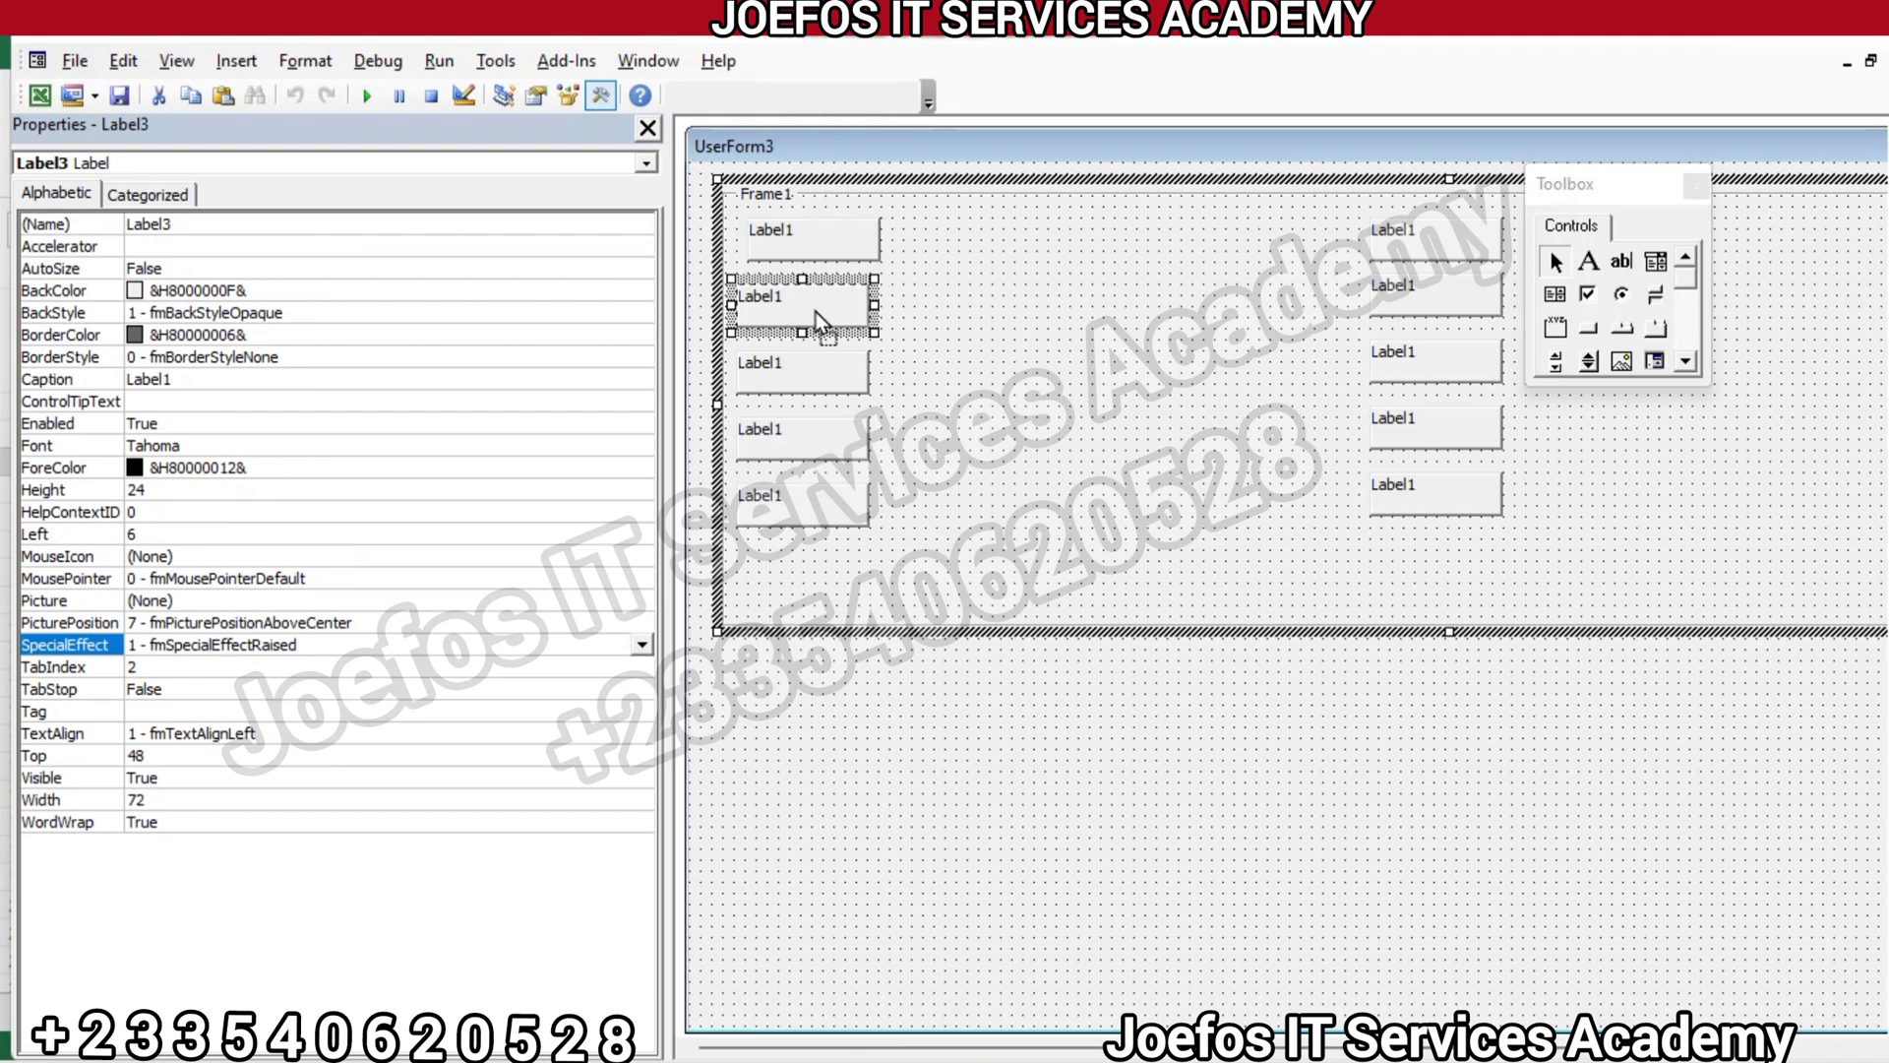
left_click_drag(829, 311, 829, 310)
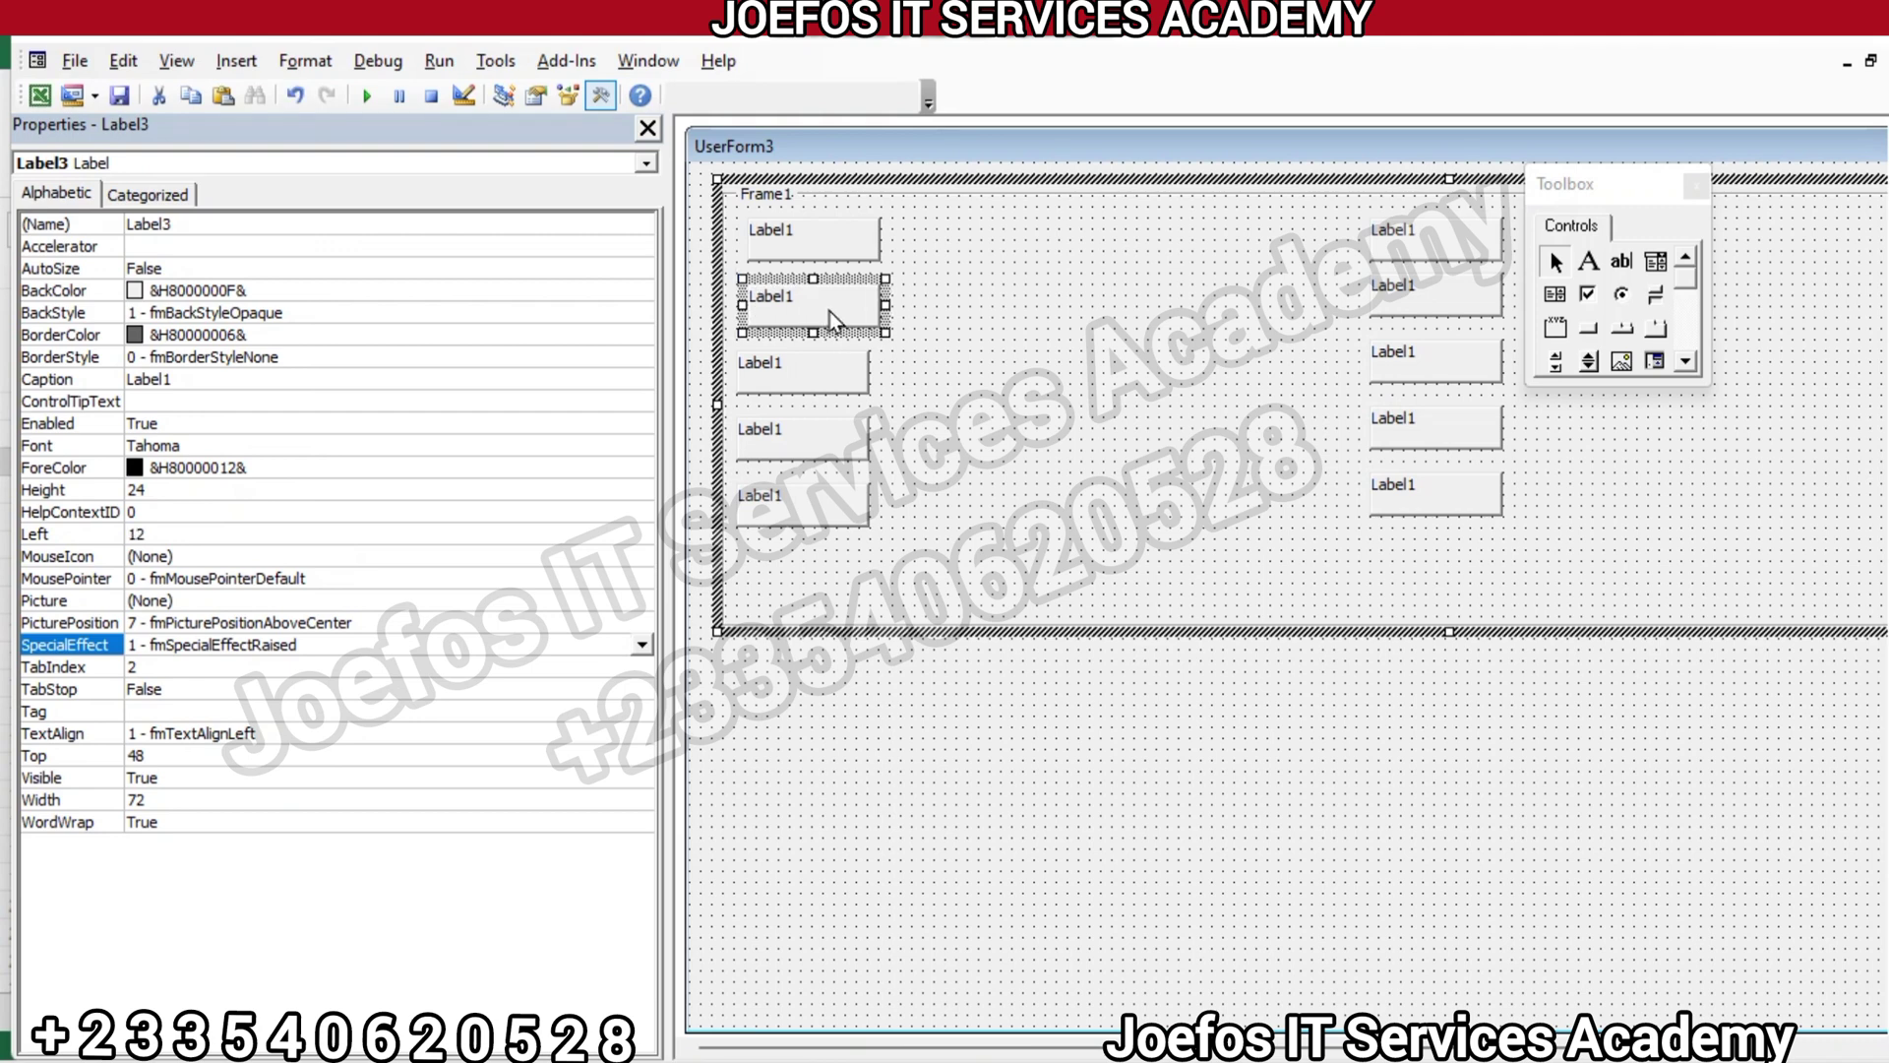
left_click(836, 374)
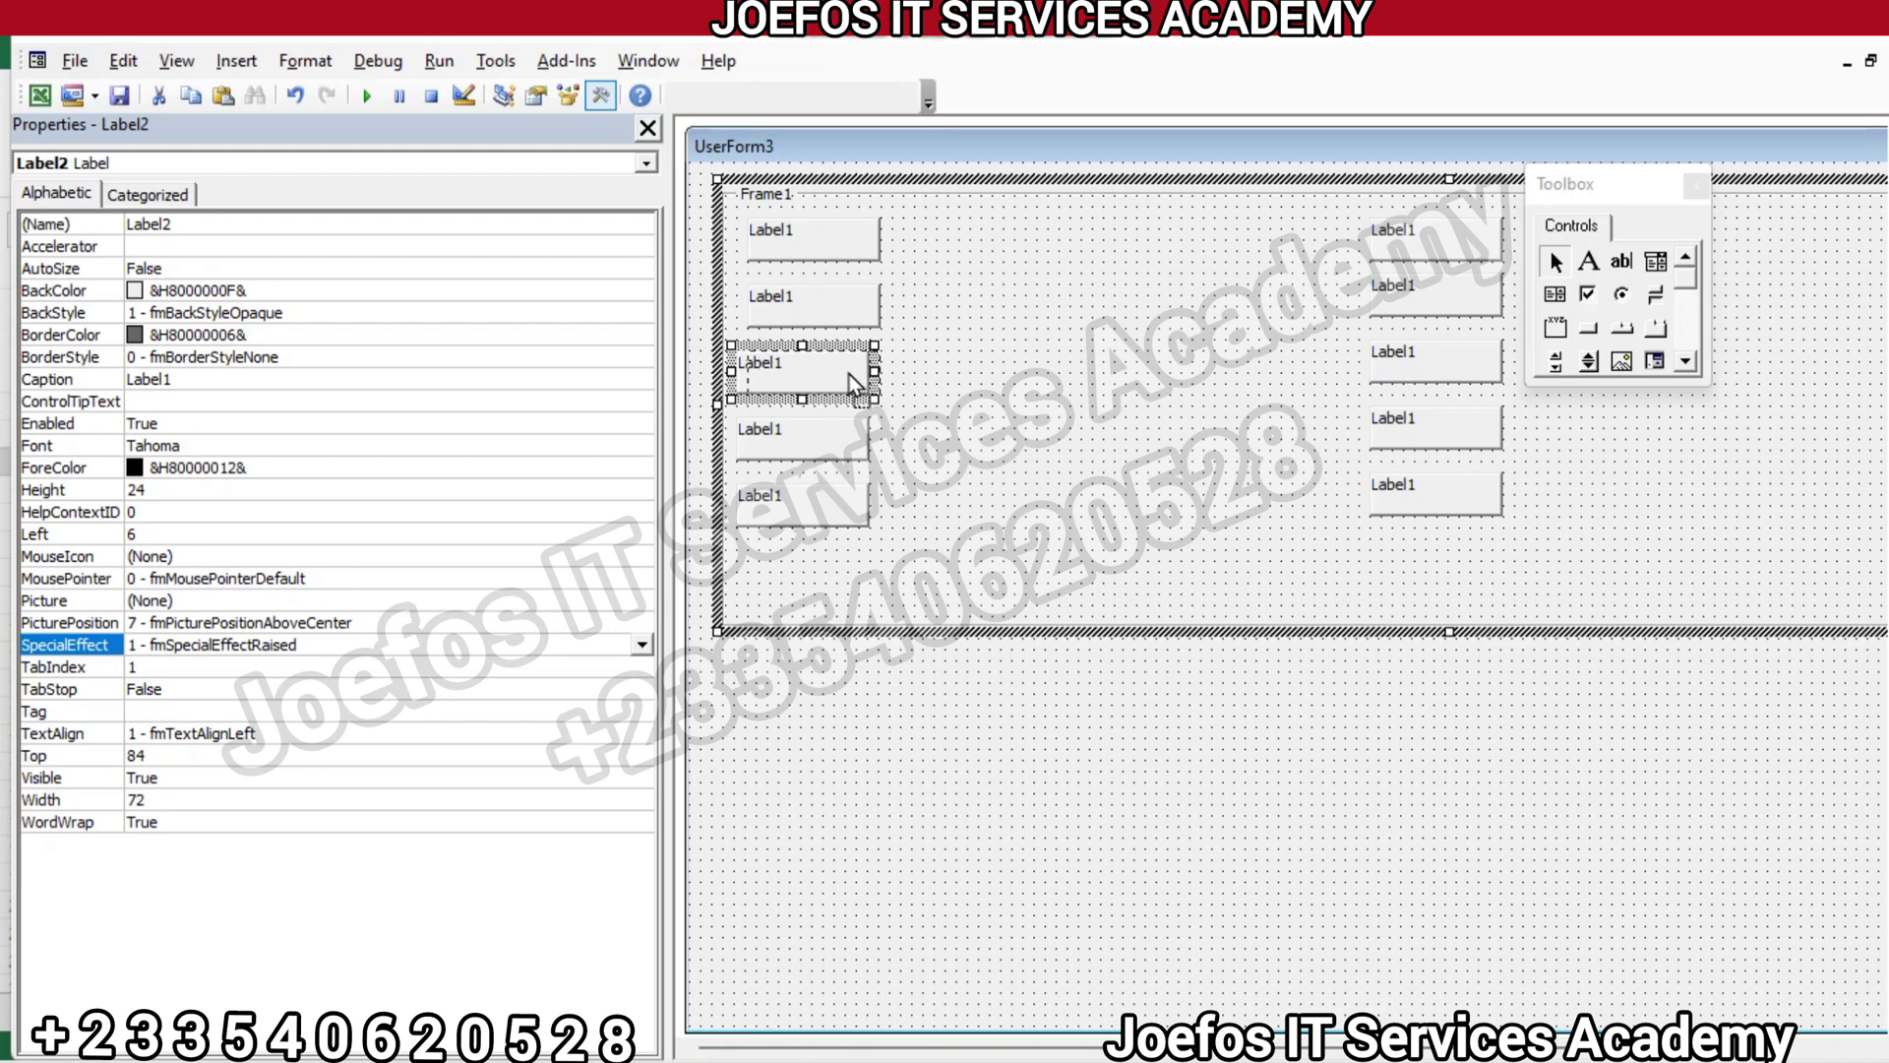
left_click_drag(848, 374, 848, 374)
left_click(941, 371)
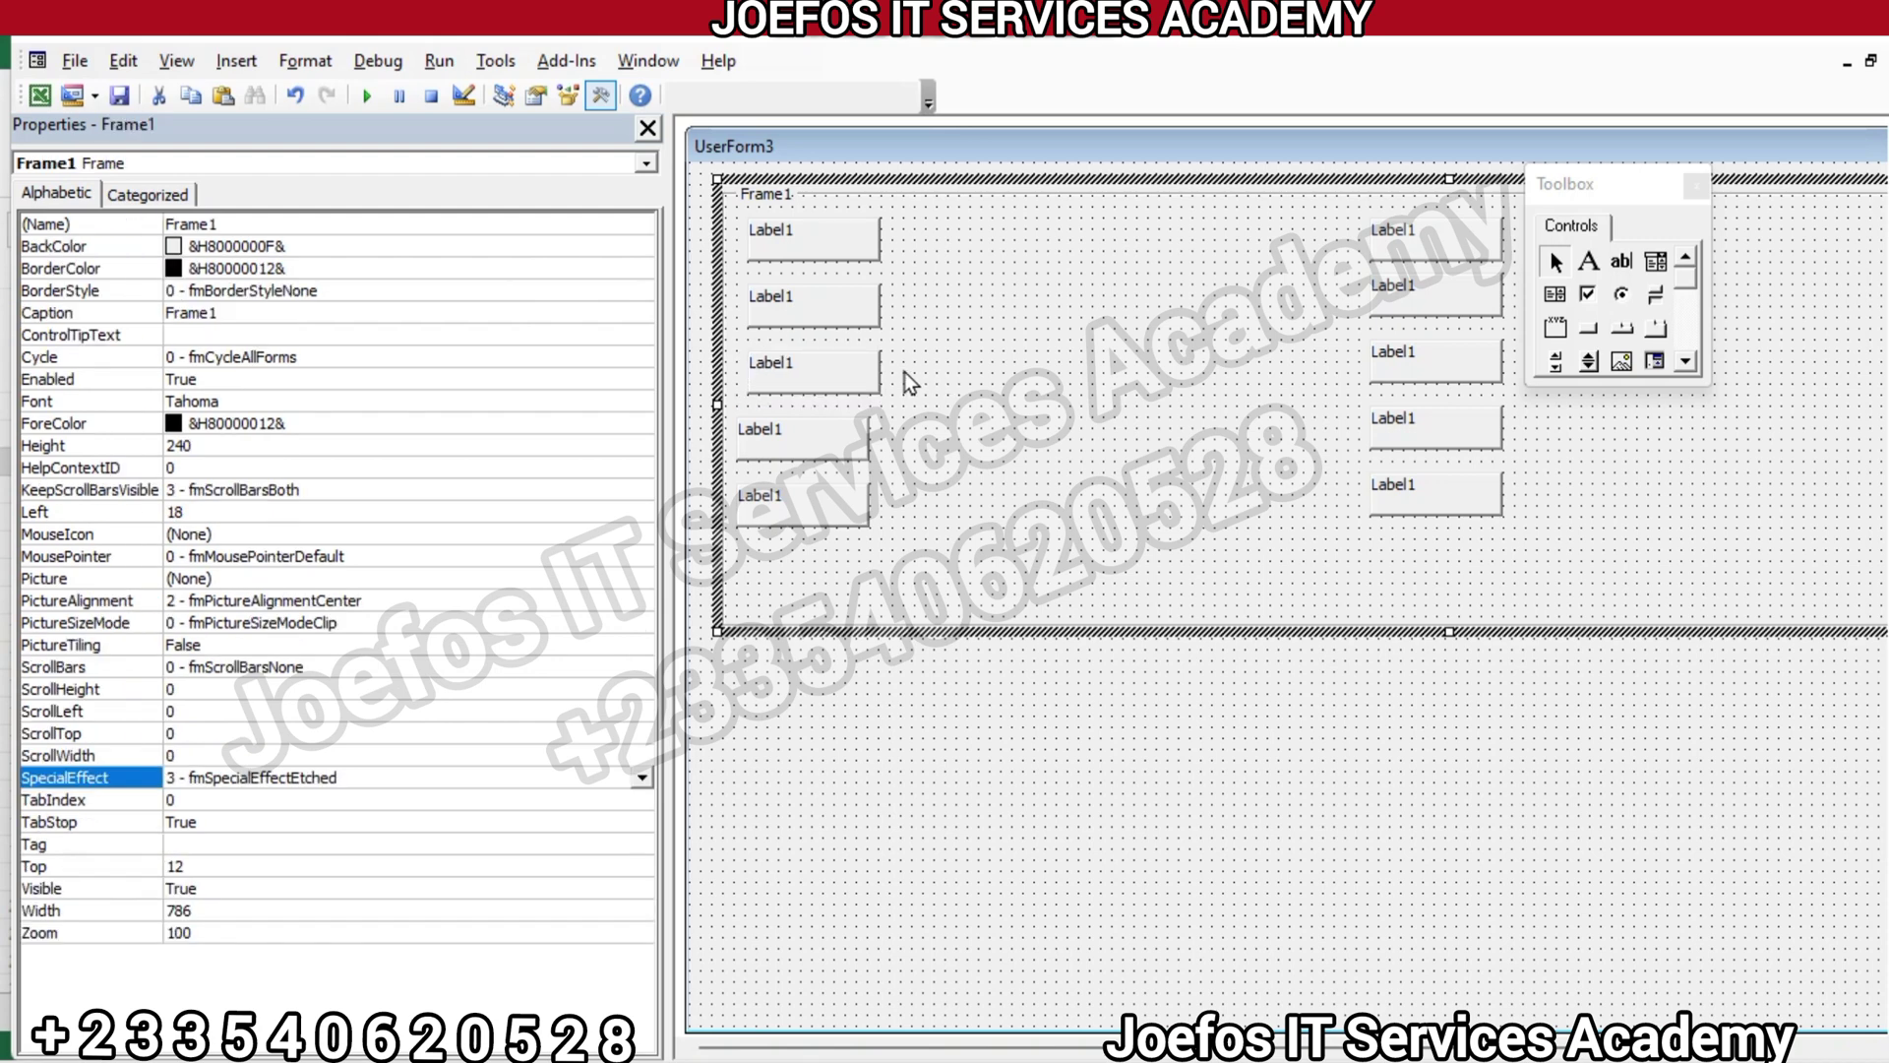
left_click(797, 434)
left_click_drag(801, 443, 813, 443)
left_click(796, 529)
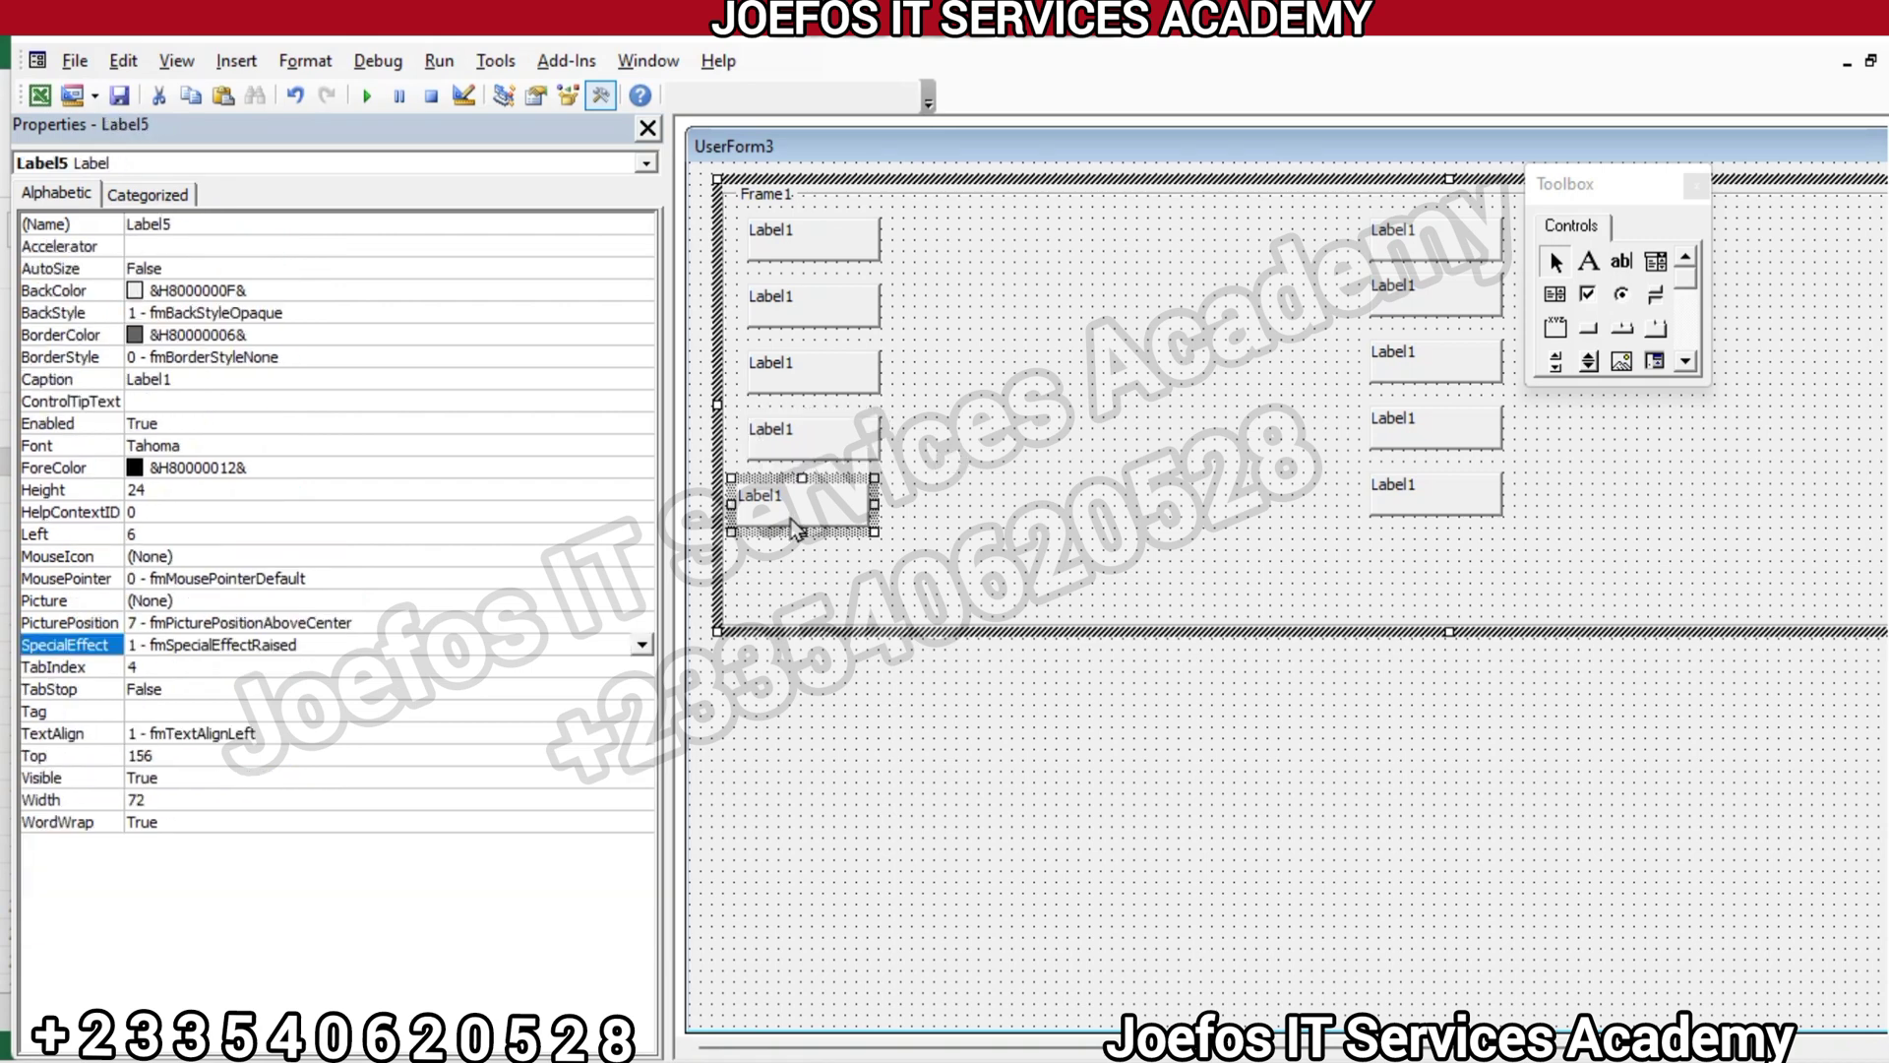
left_click_drag(796, 529, 813, 529)
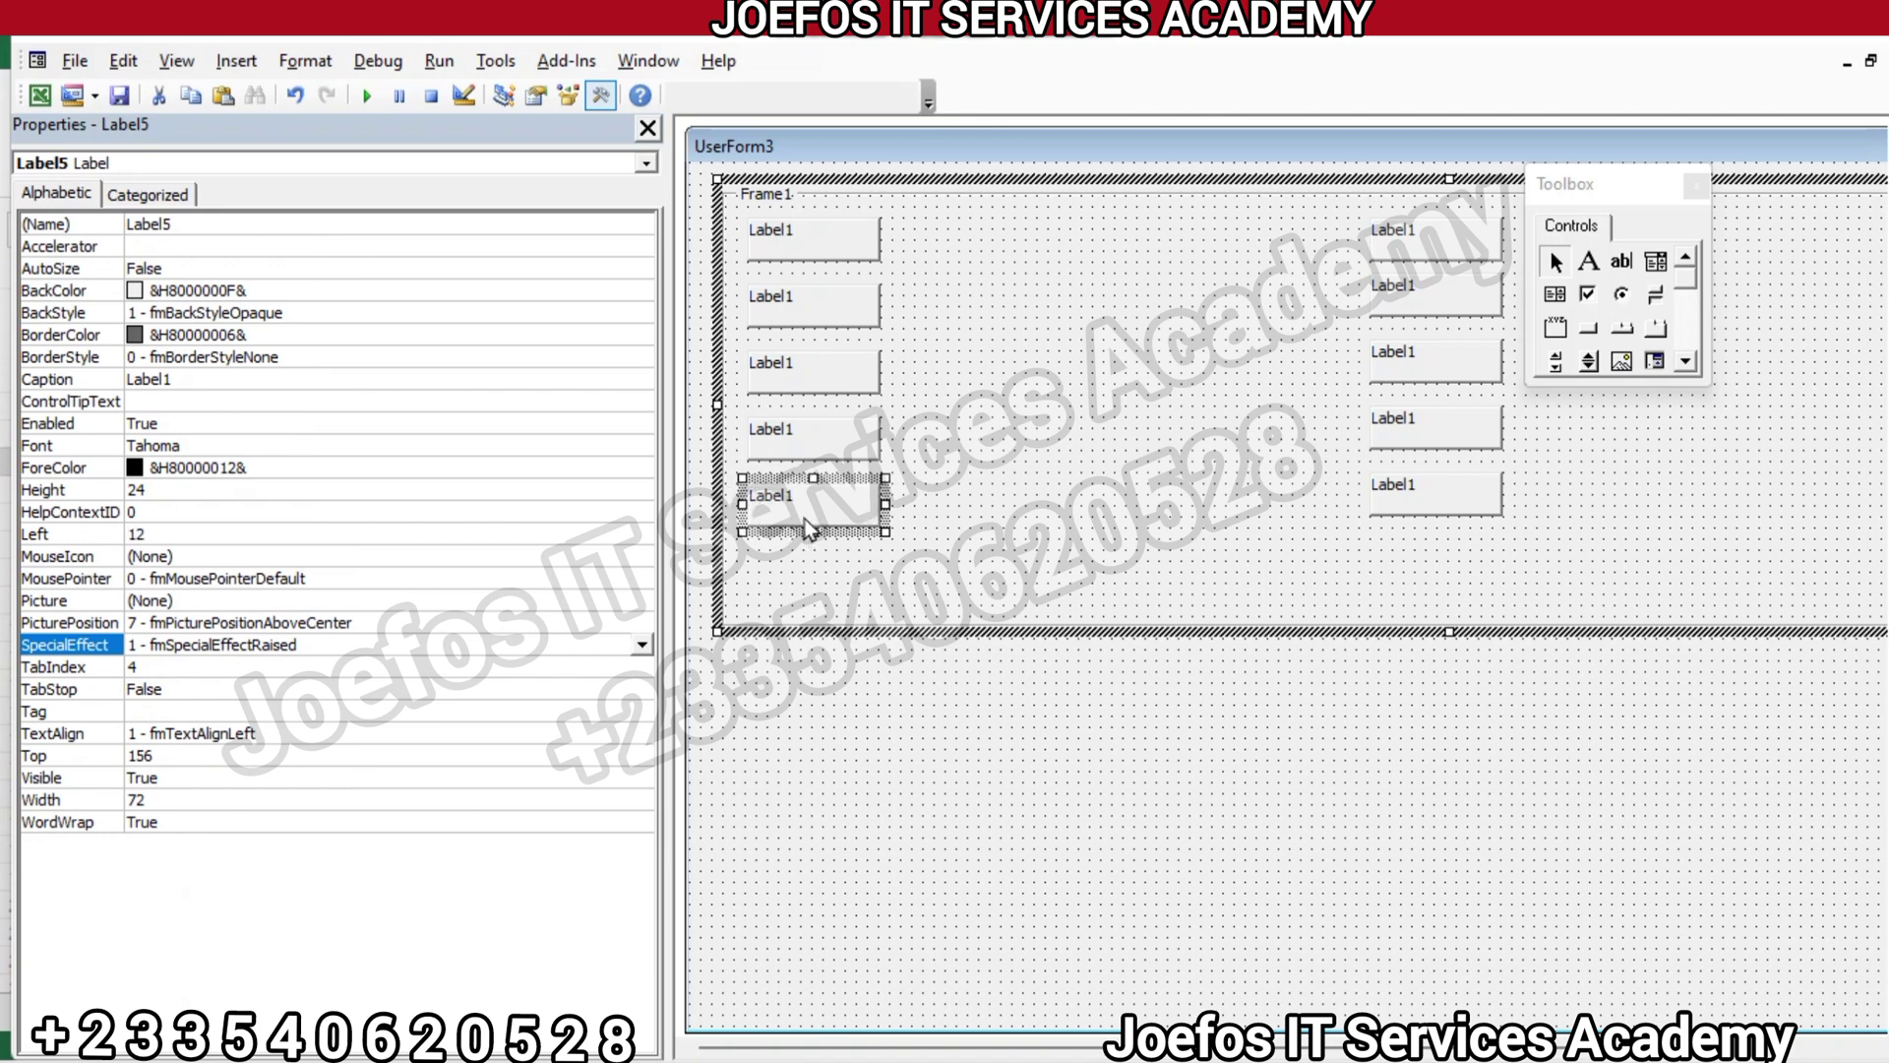
left_click(982, 522)
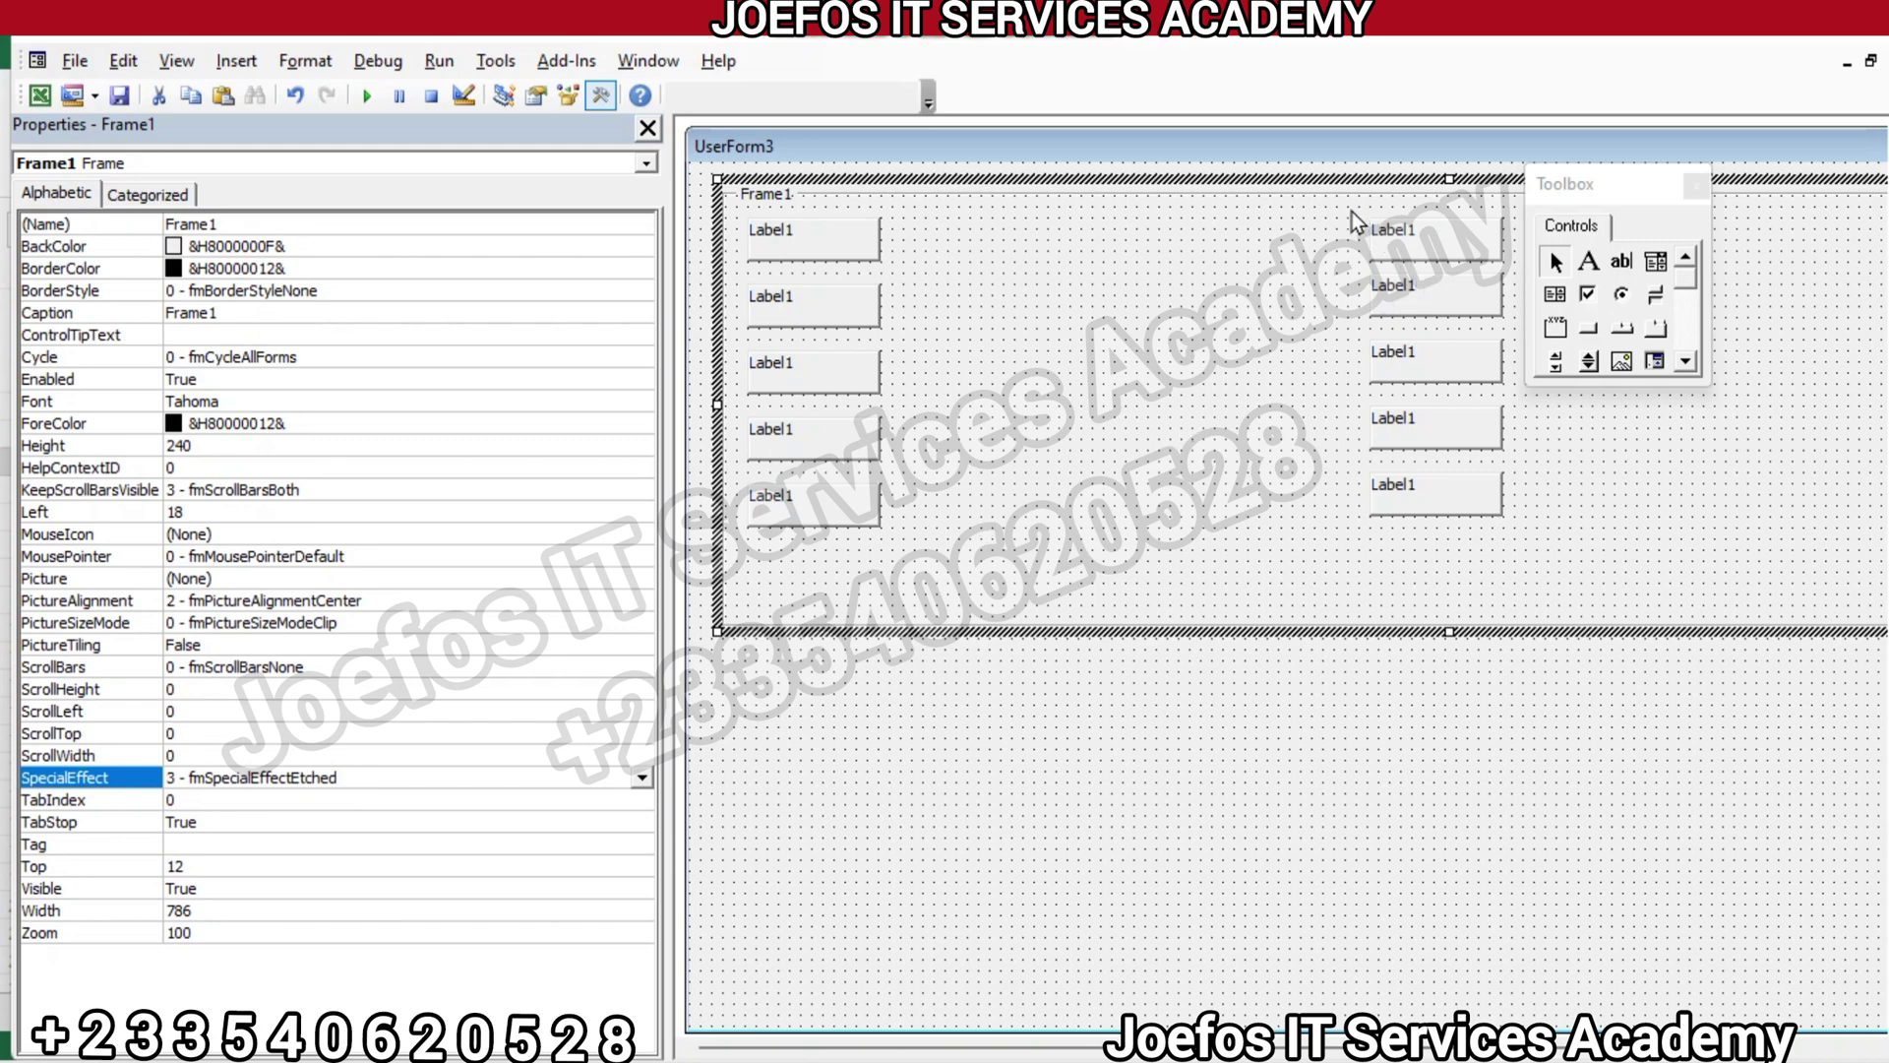
Move all five labels of the middle column left together to a Left position of 336
left_click_drag(1352, 211, 1527, 534)
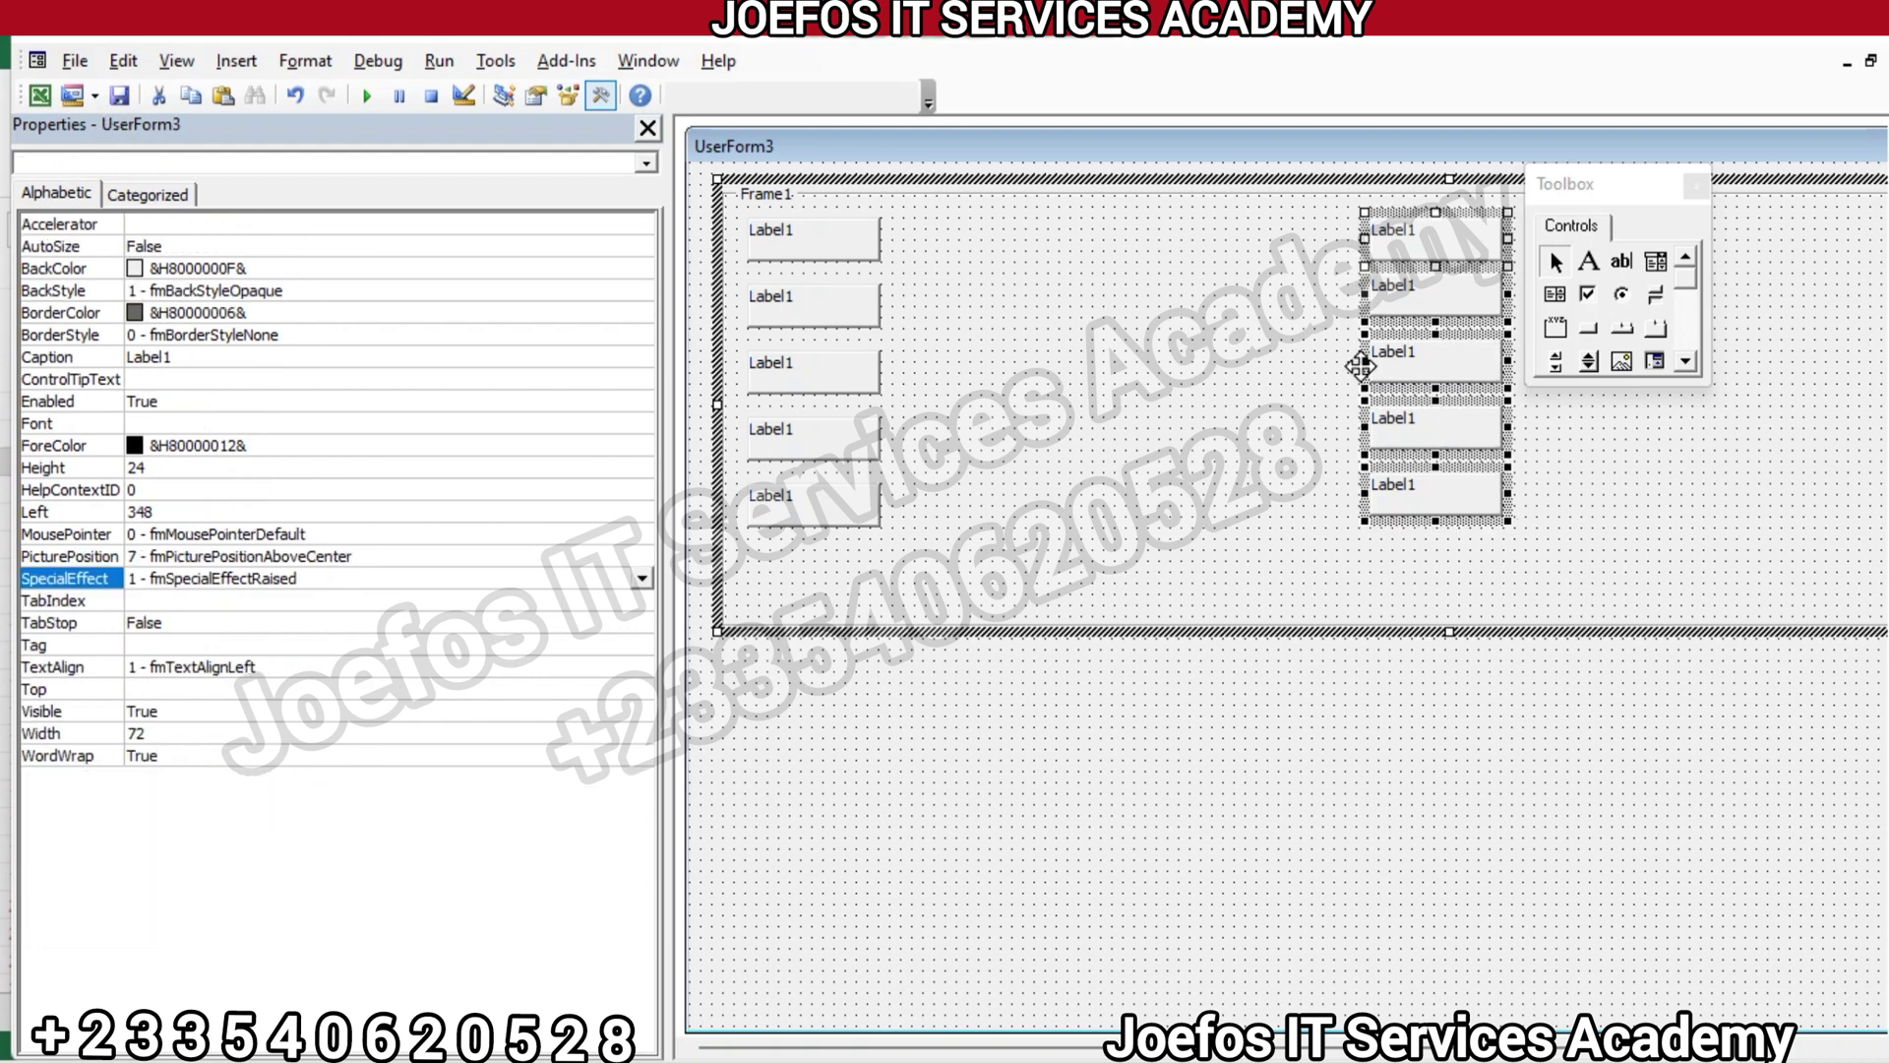
left_click_drag(1359, 366, 1342, 362)
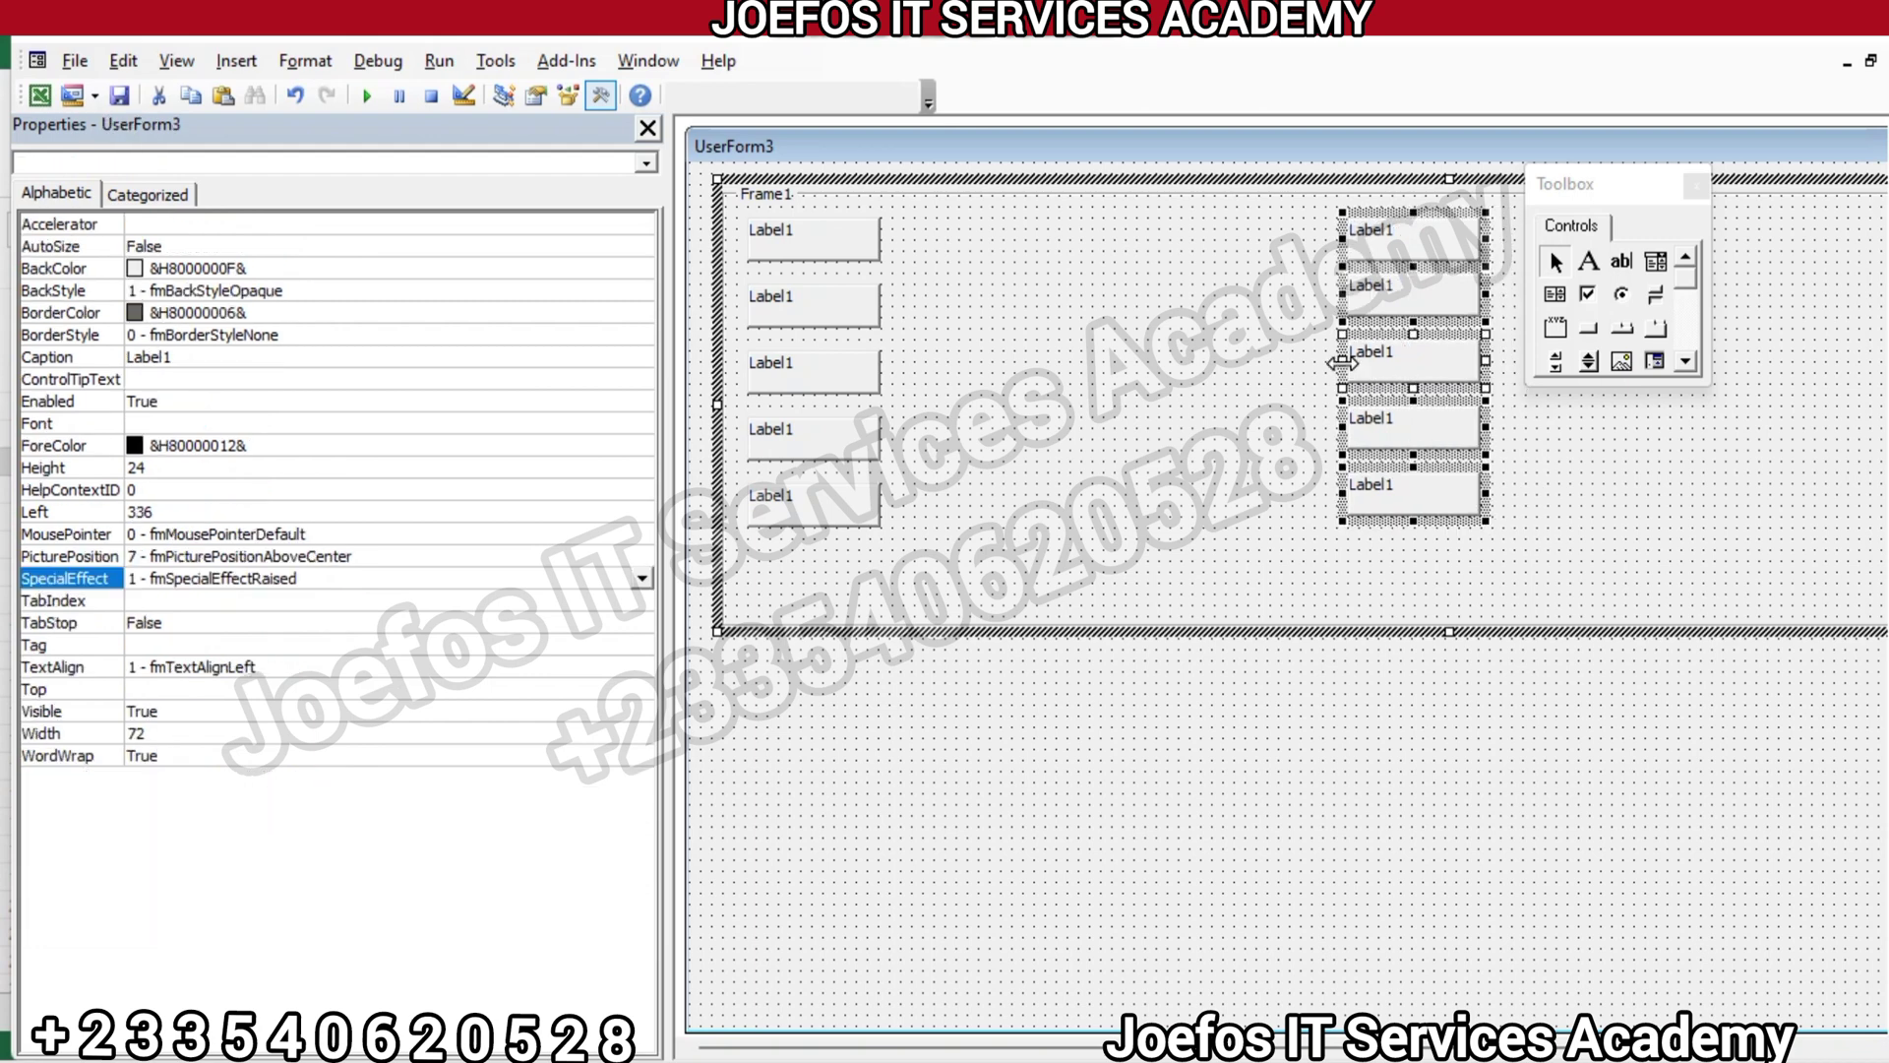
left_click(1279, 367)
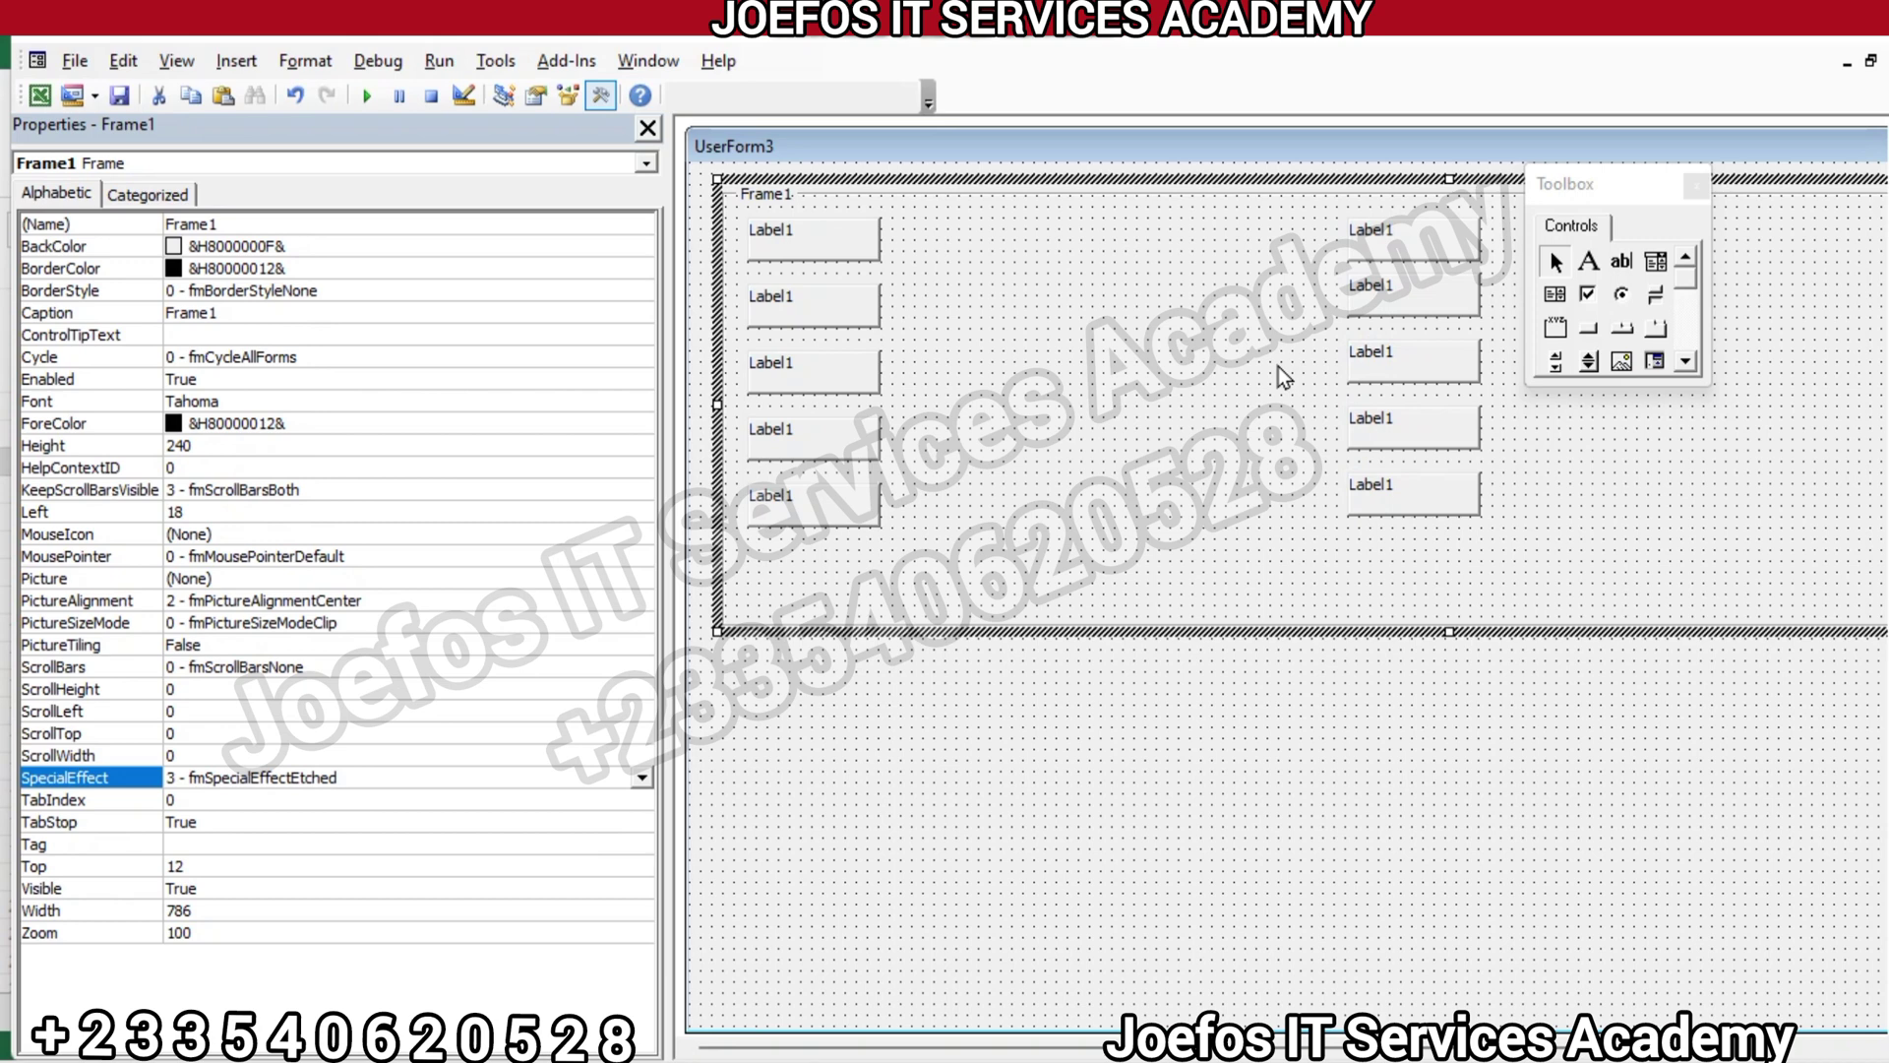
Draw a text box beside the top label of the left column, at Left 96 with a height of 24, reaching almost to the middle column
left_click(1621, 262)
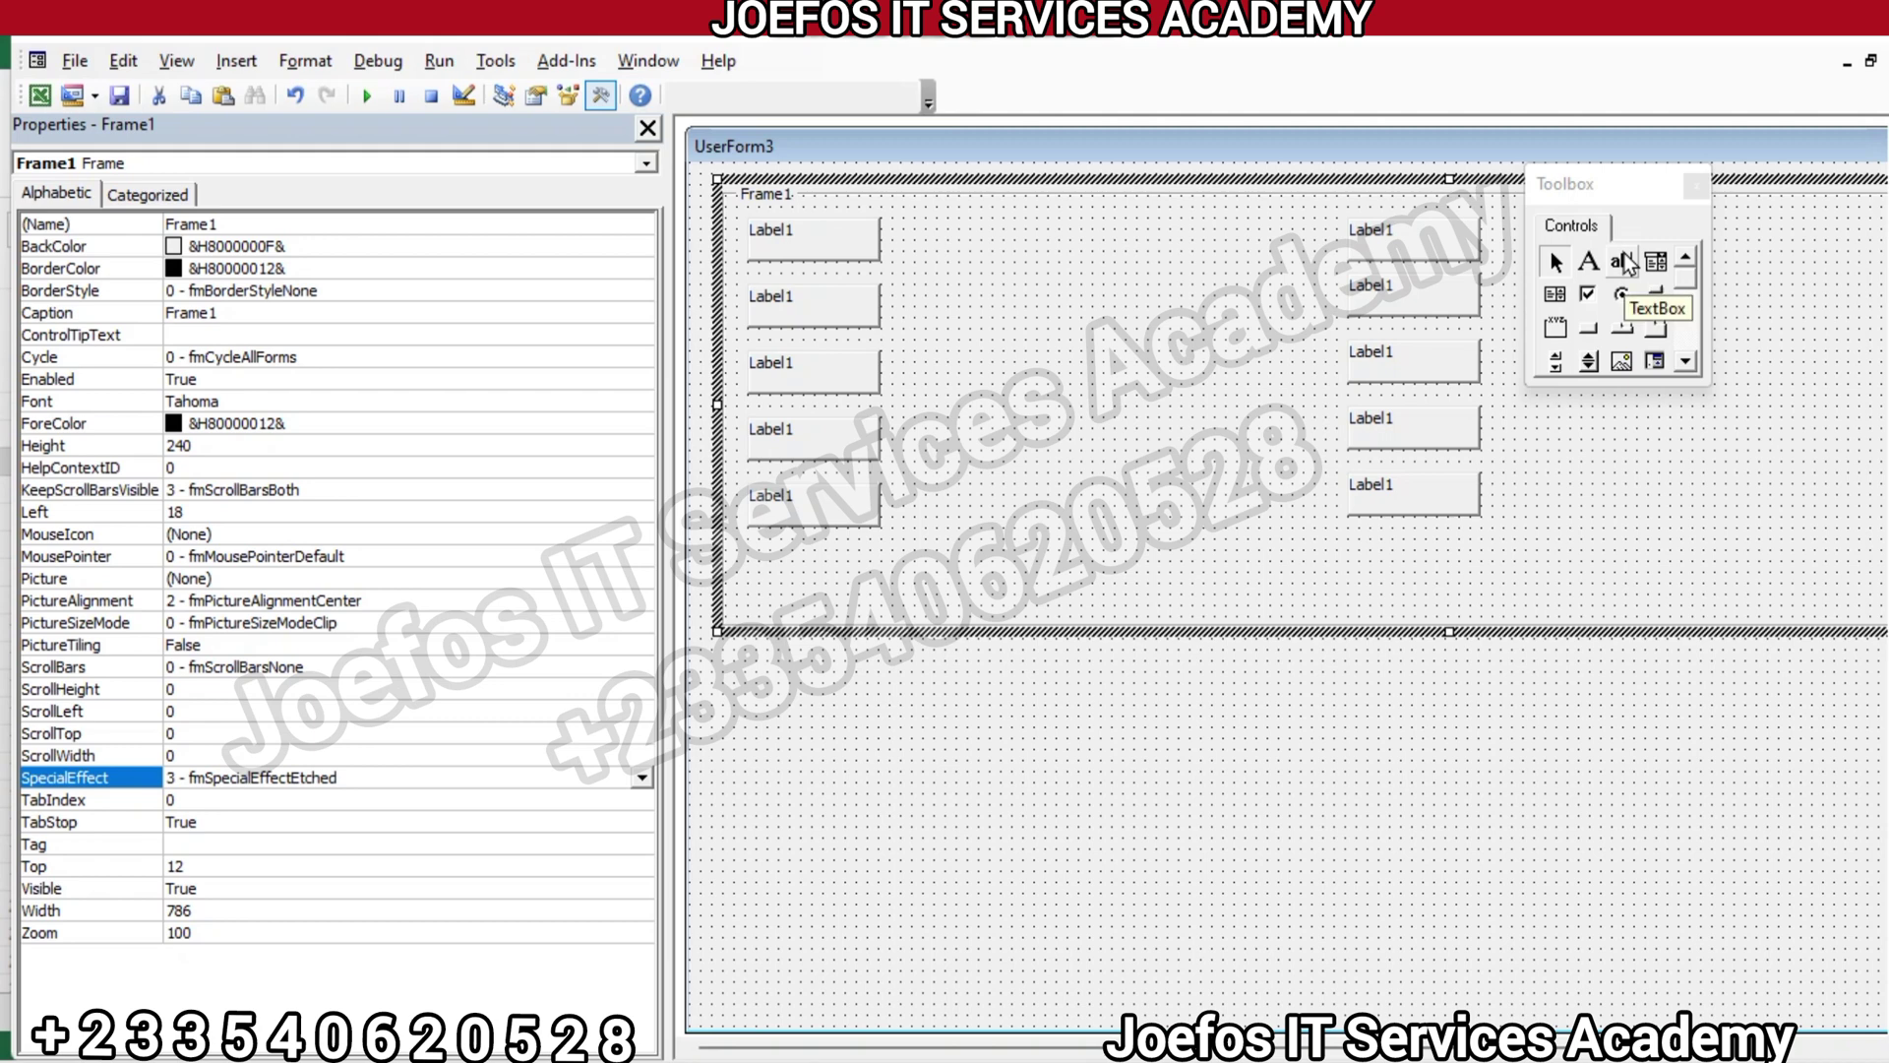
left_click(1623, 262)
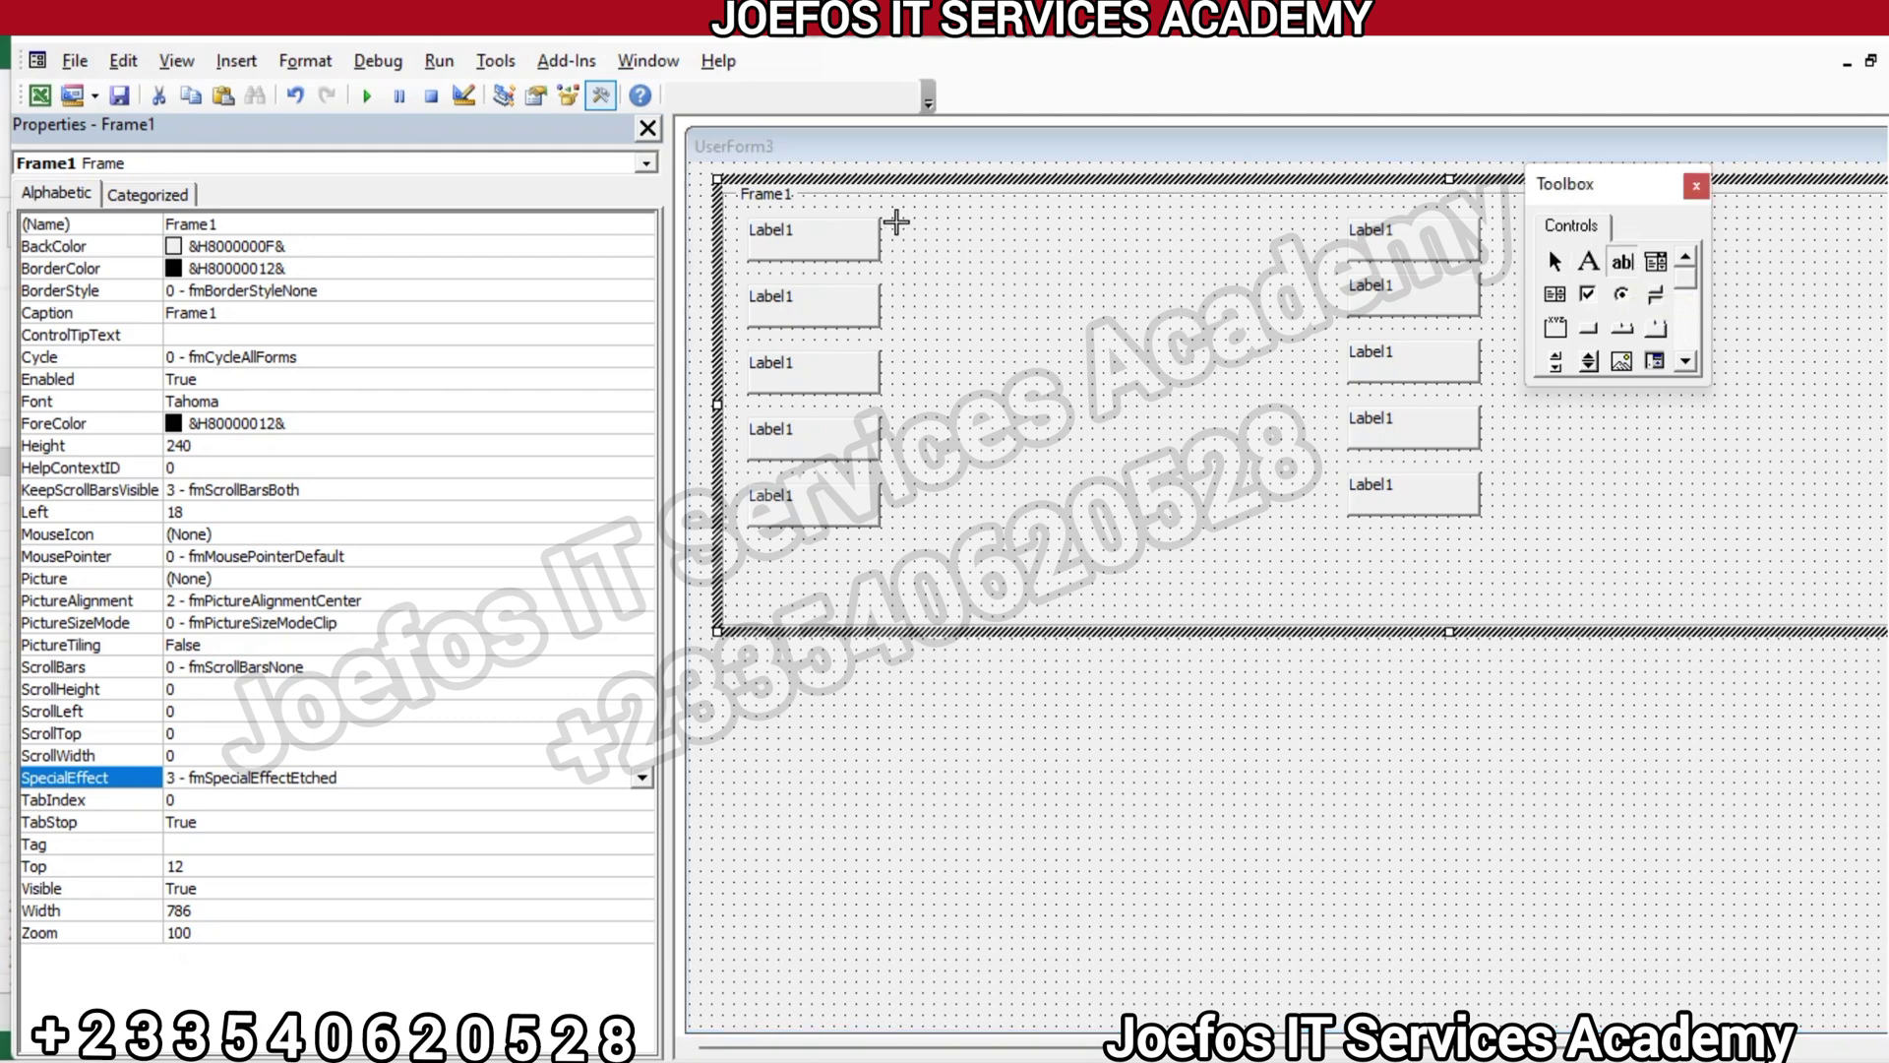
left_click(900, 217)
left_click_drag(900, 217, 1305, 257)
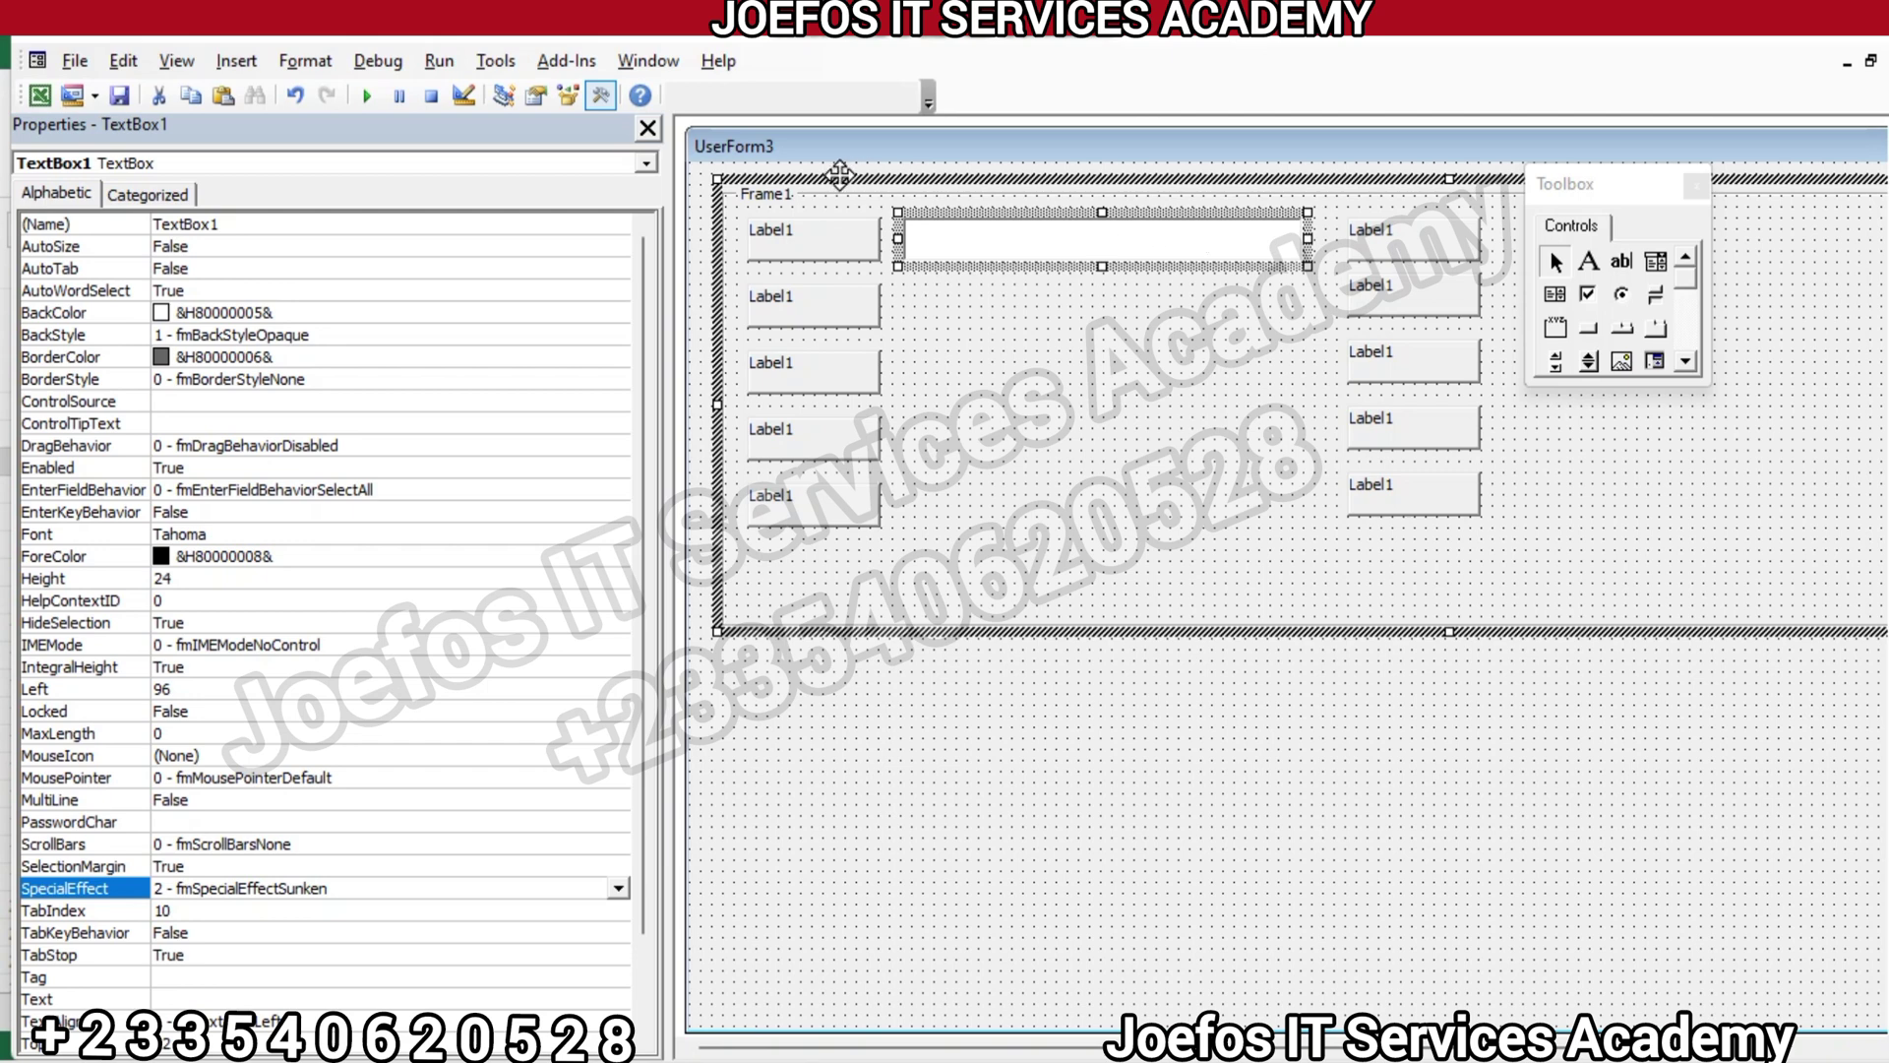
Set the caption of the top label in the left column to ADM. NO
left_click(797, 233)
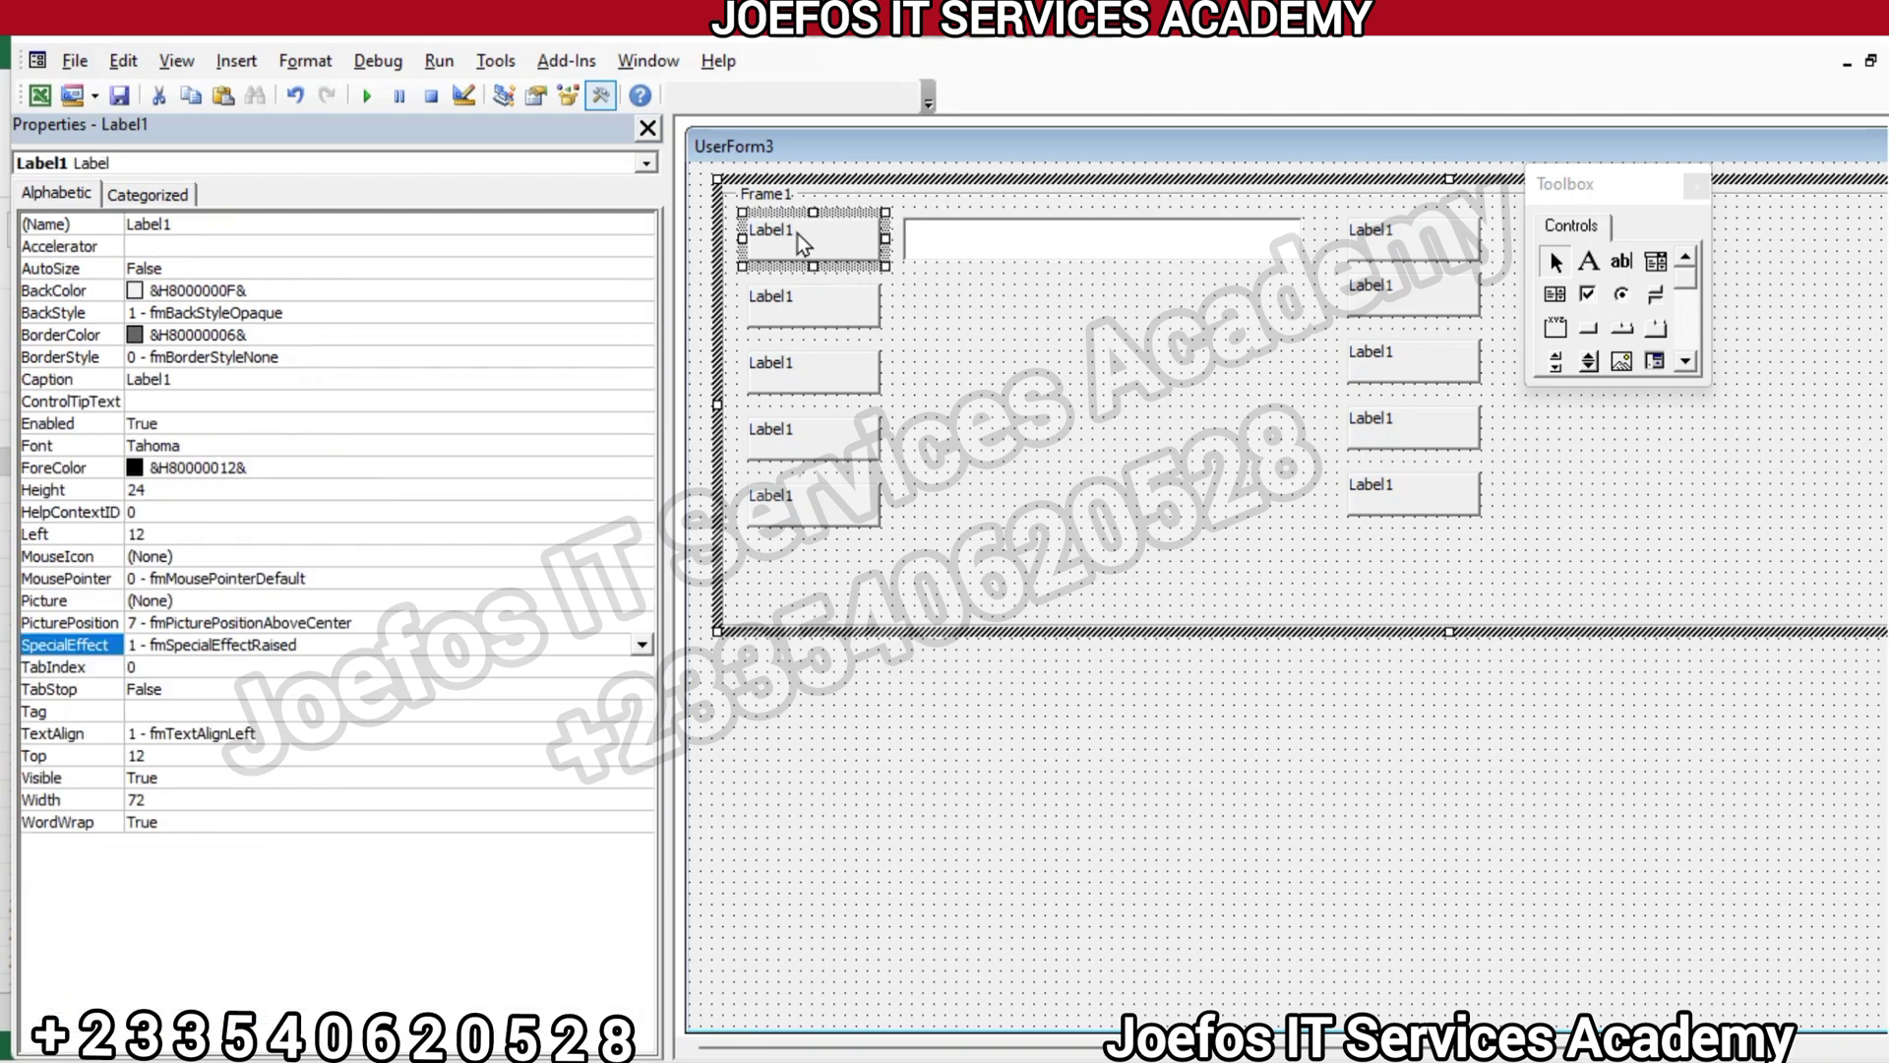
left_click(162, 379)
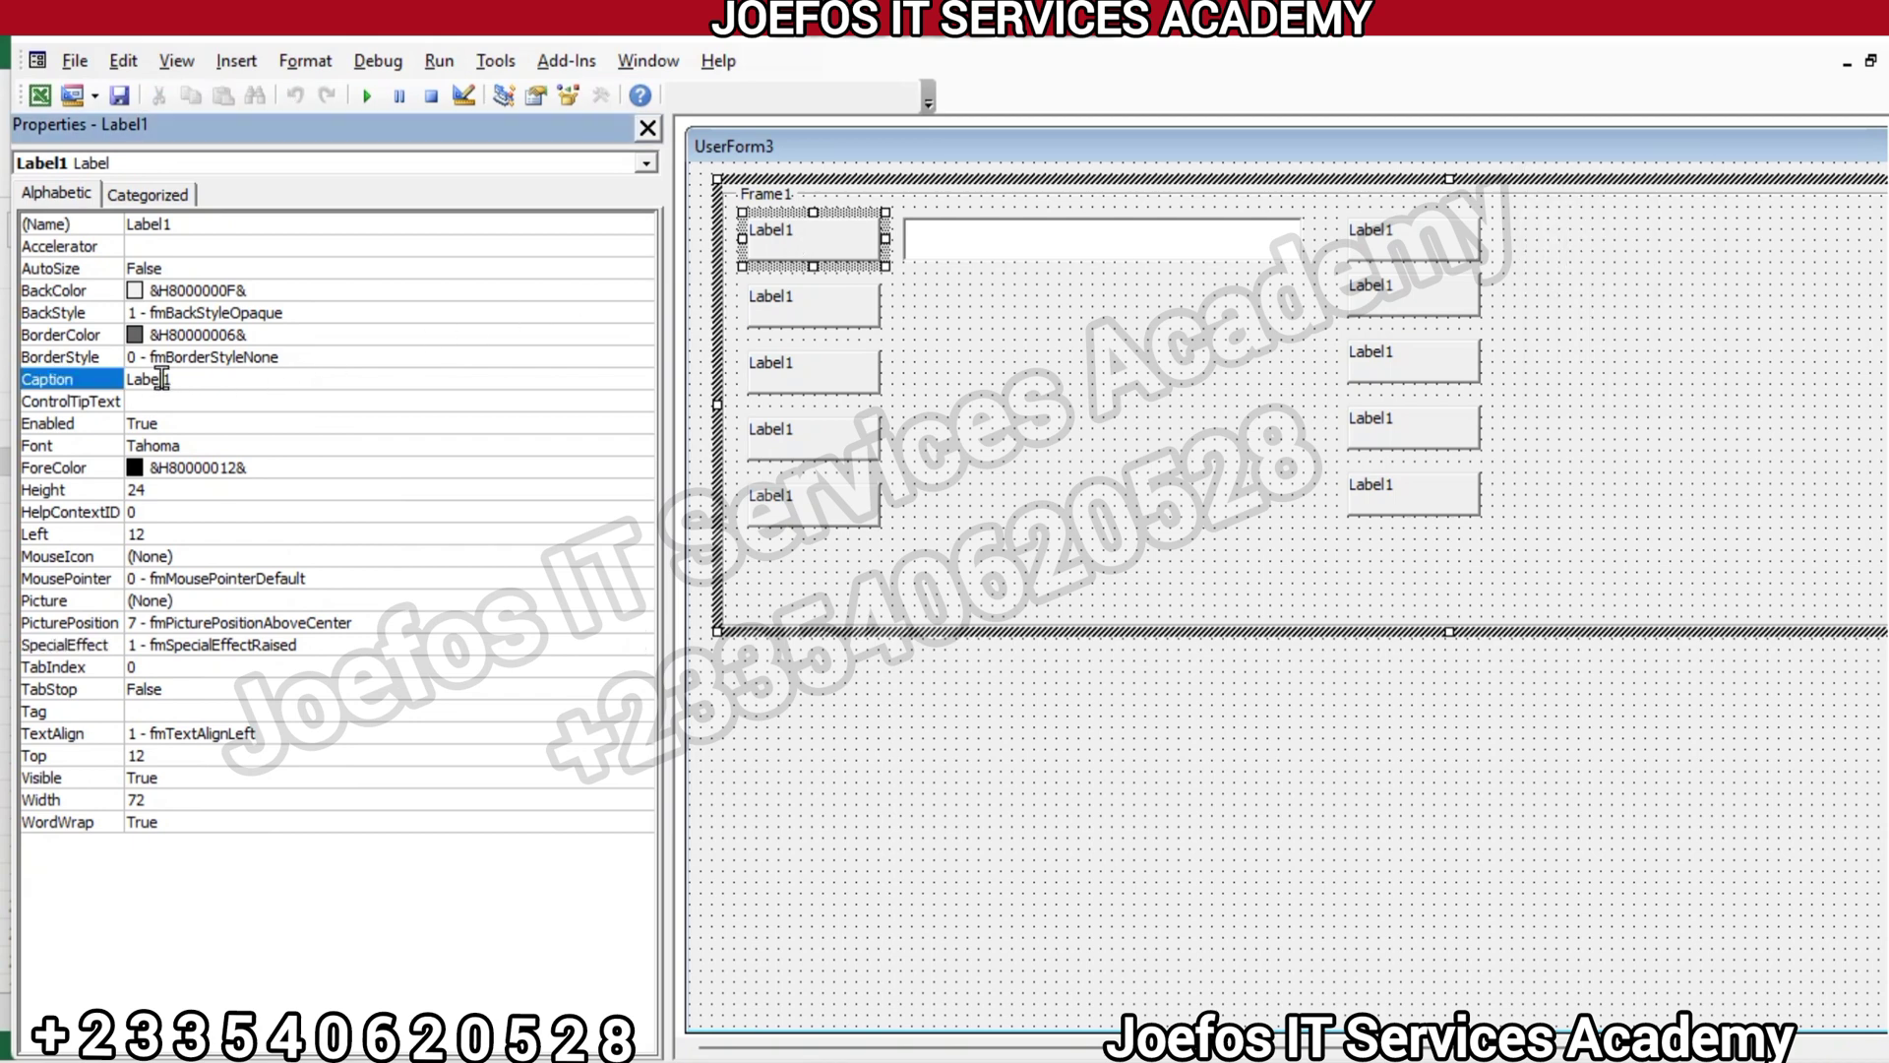
double_click(162, 379)
type("ad")
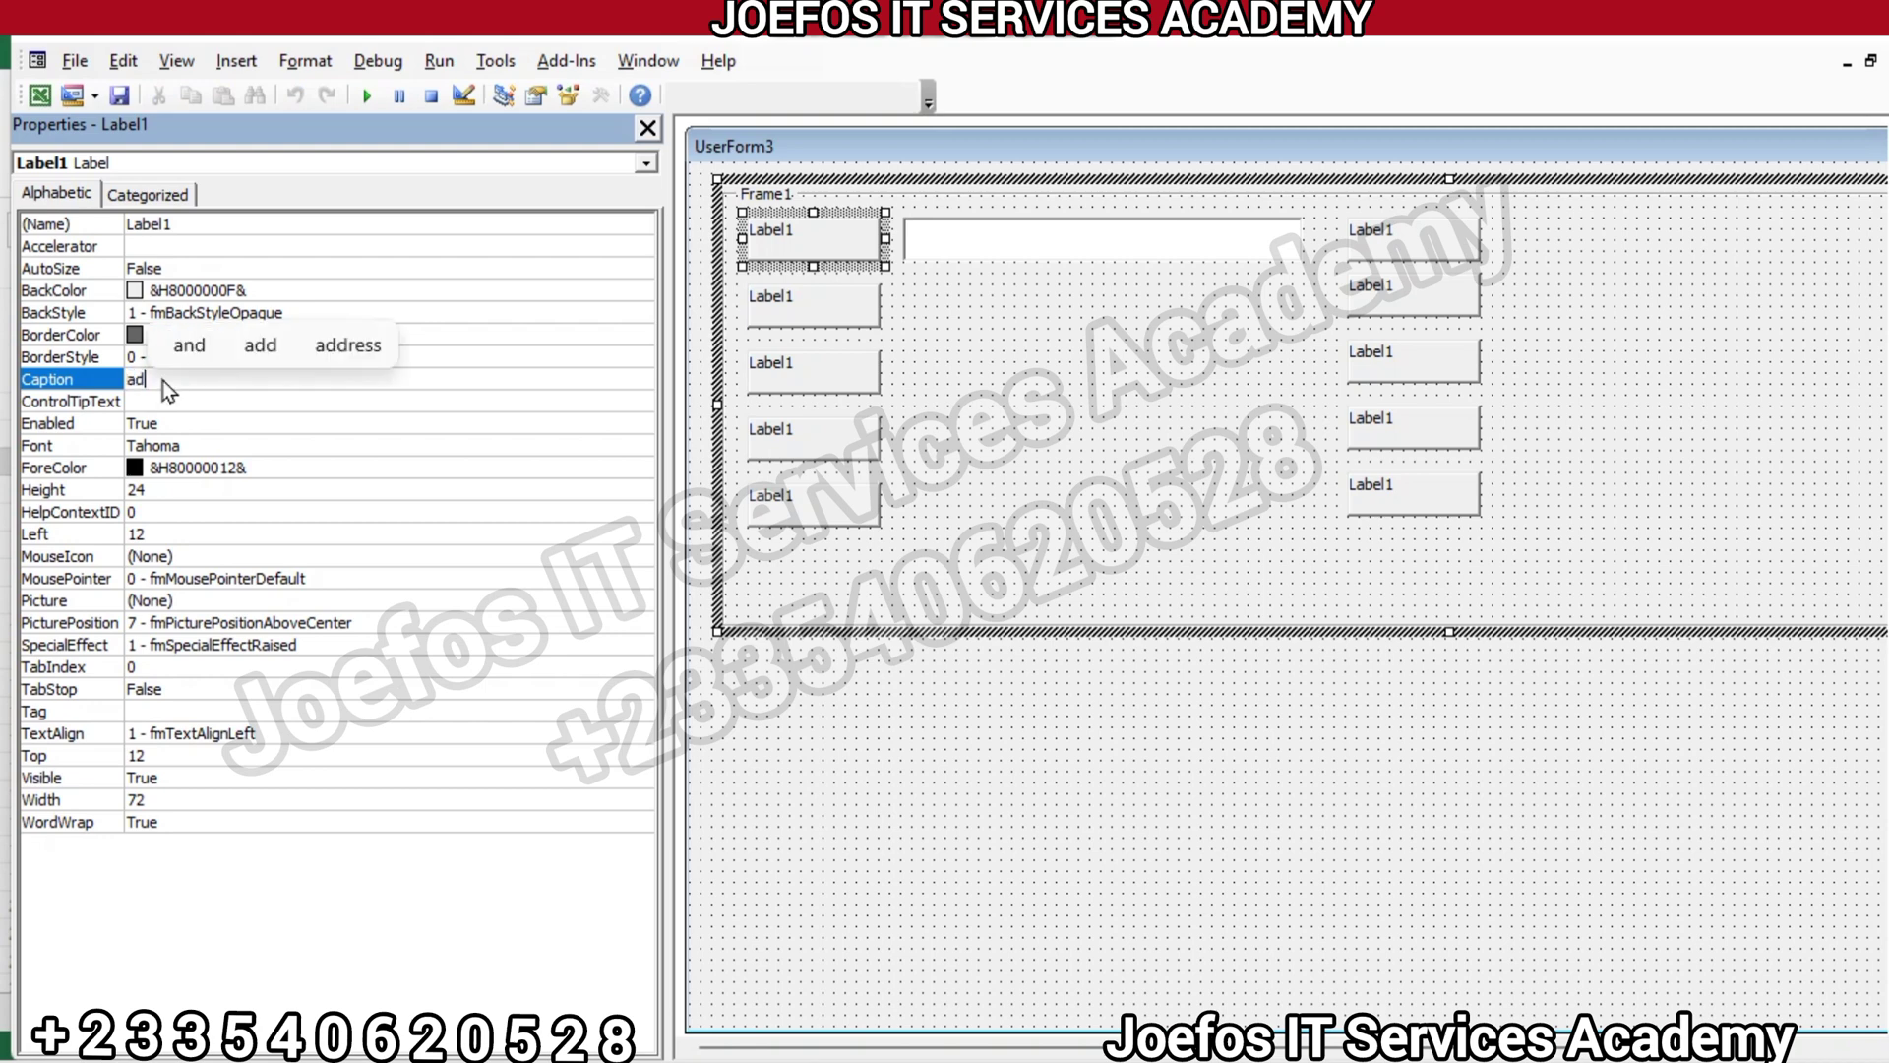
key("BackSpace")
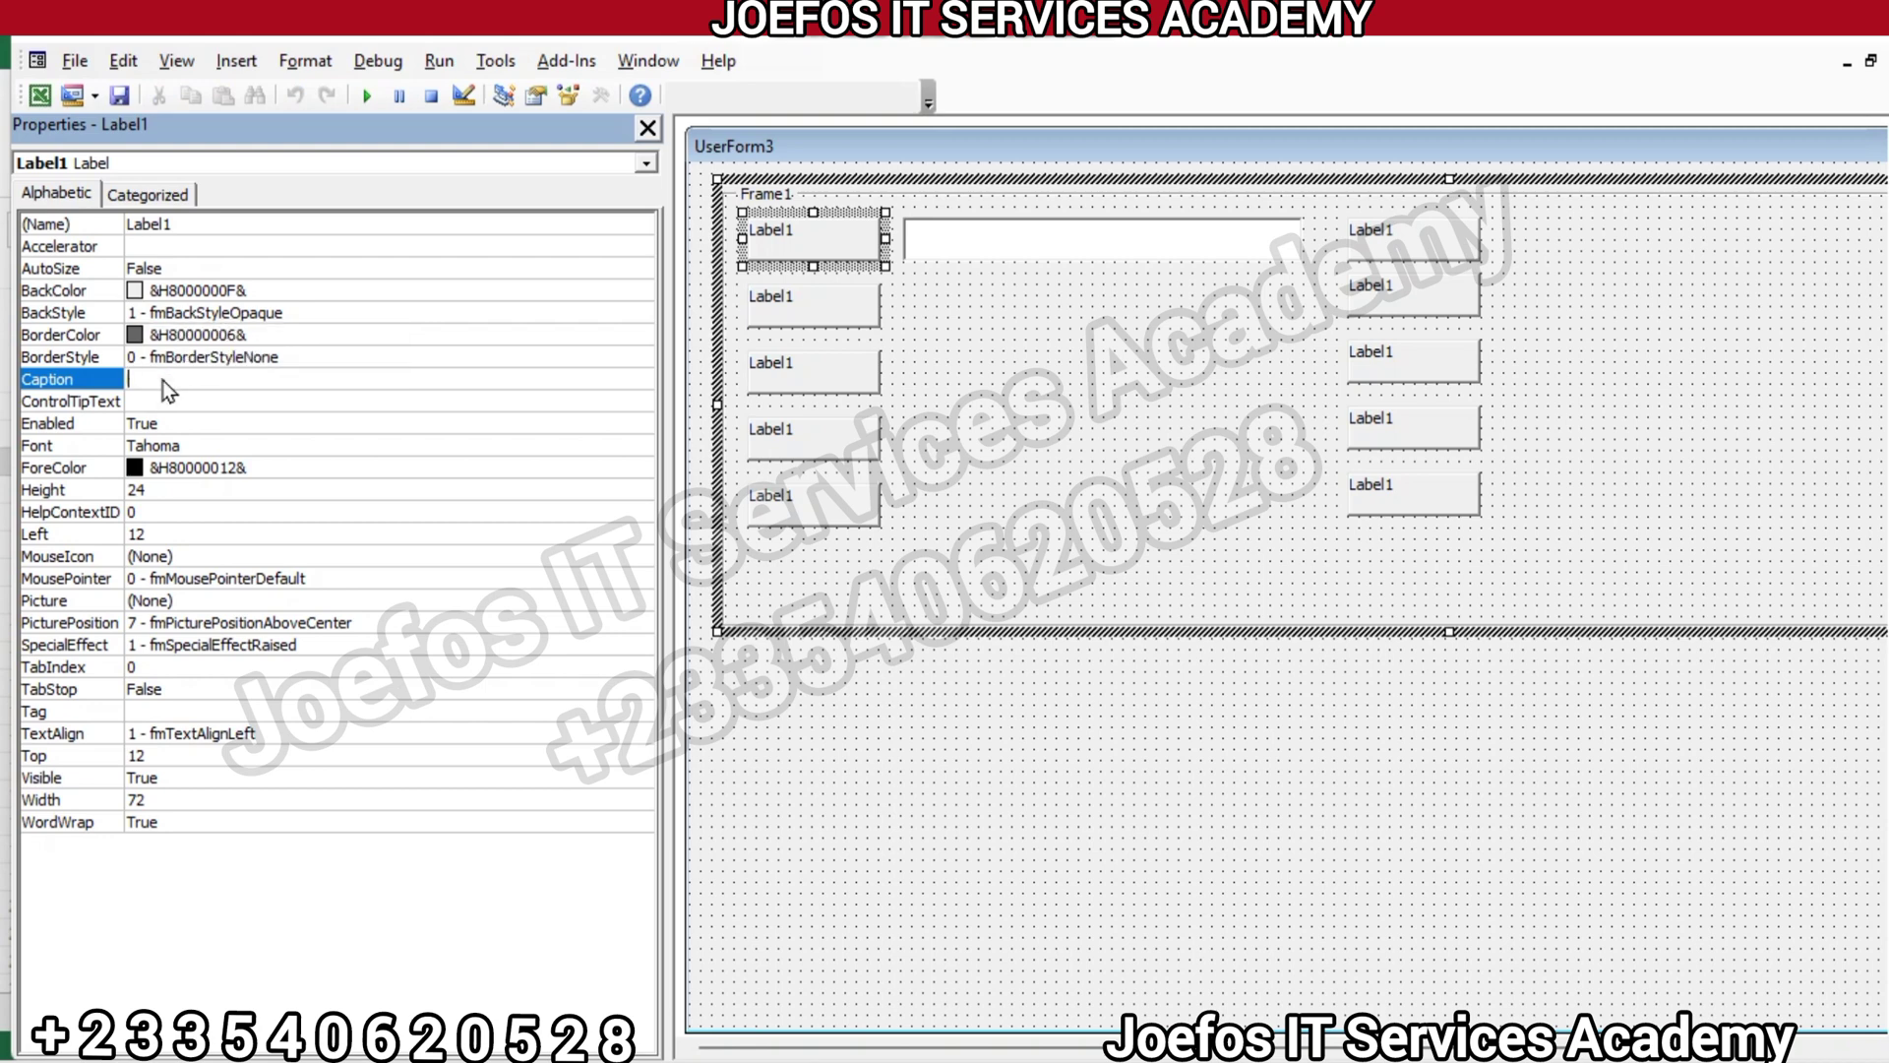
type("ADM. NO")
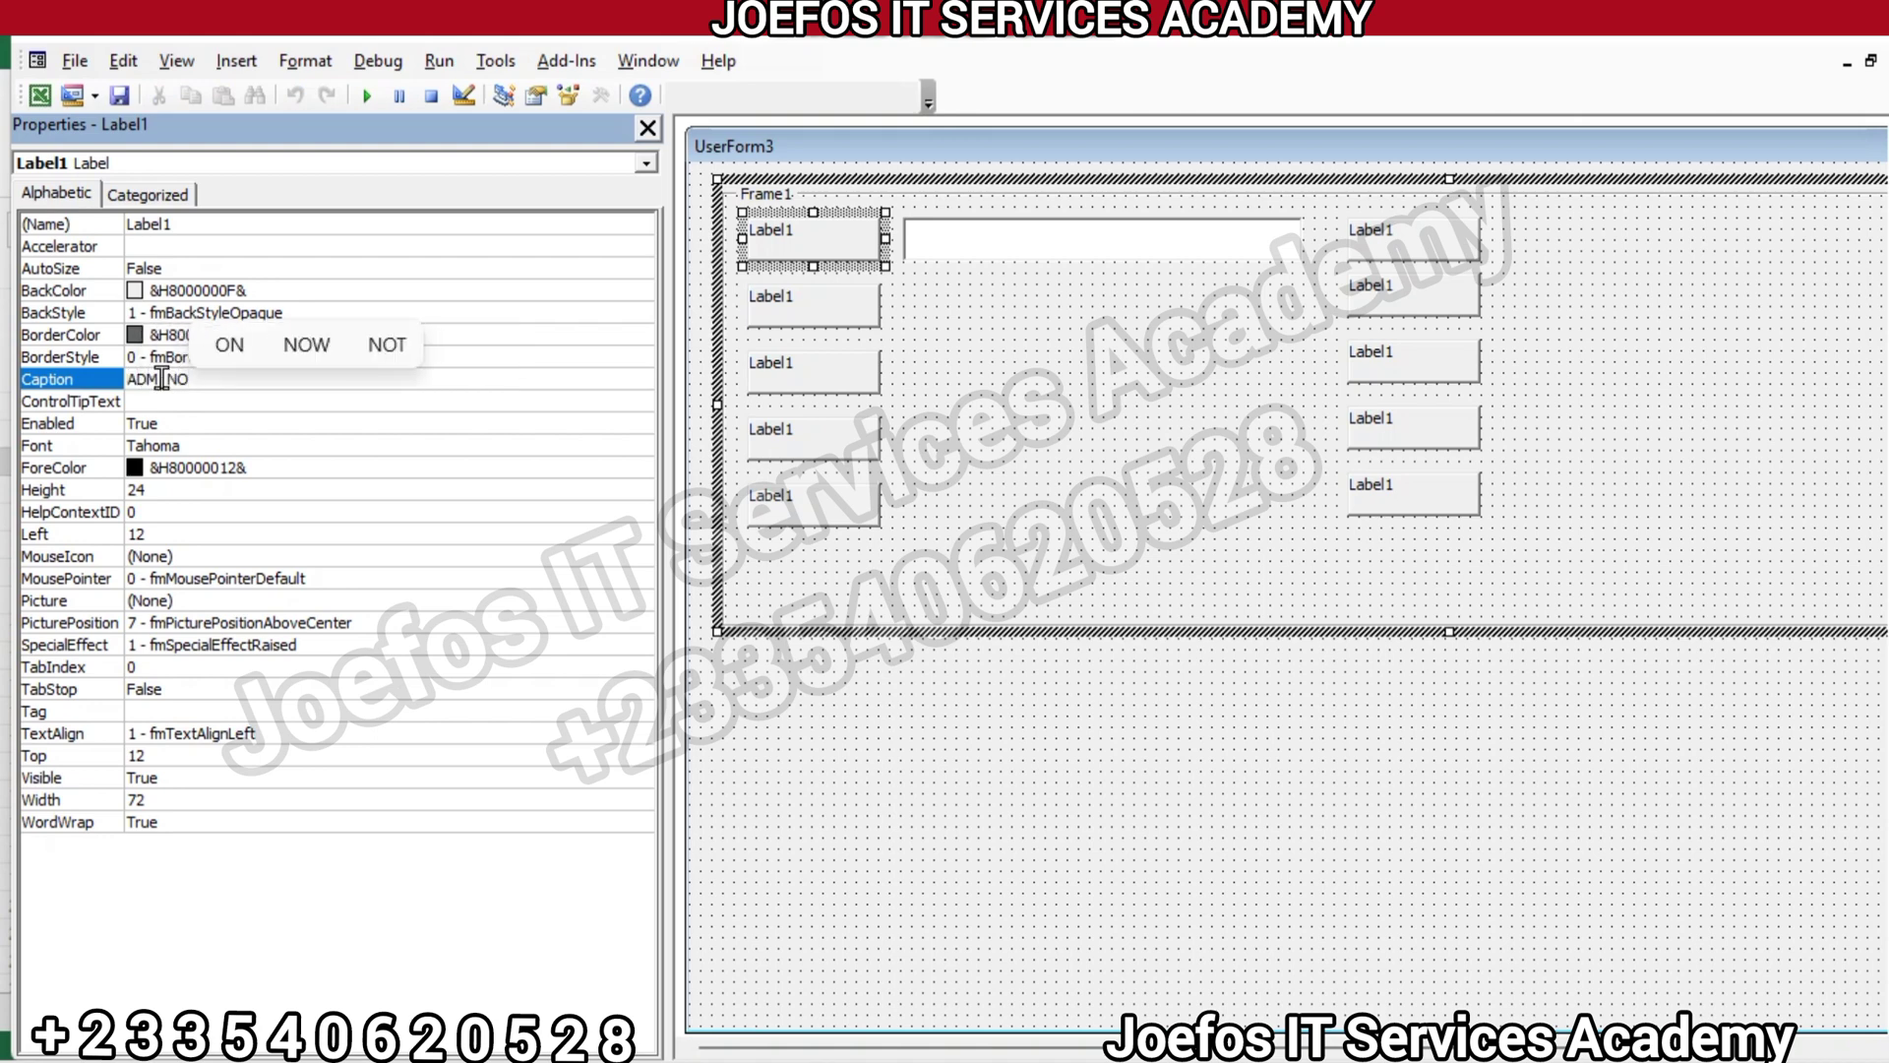
key("Return")
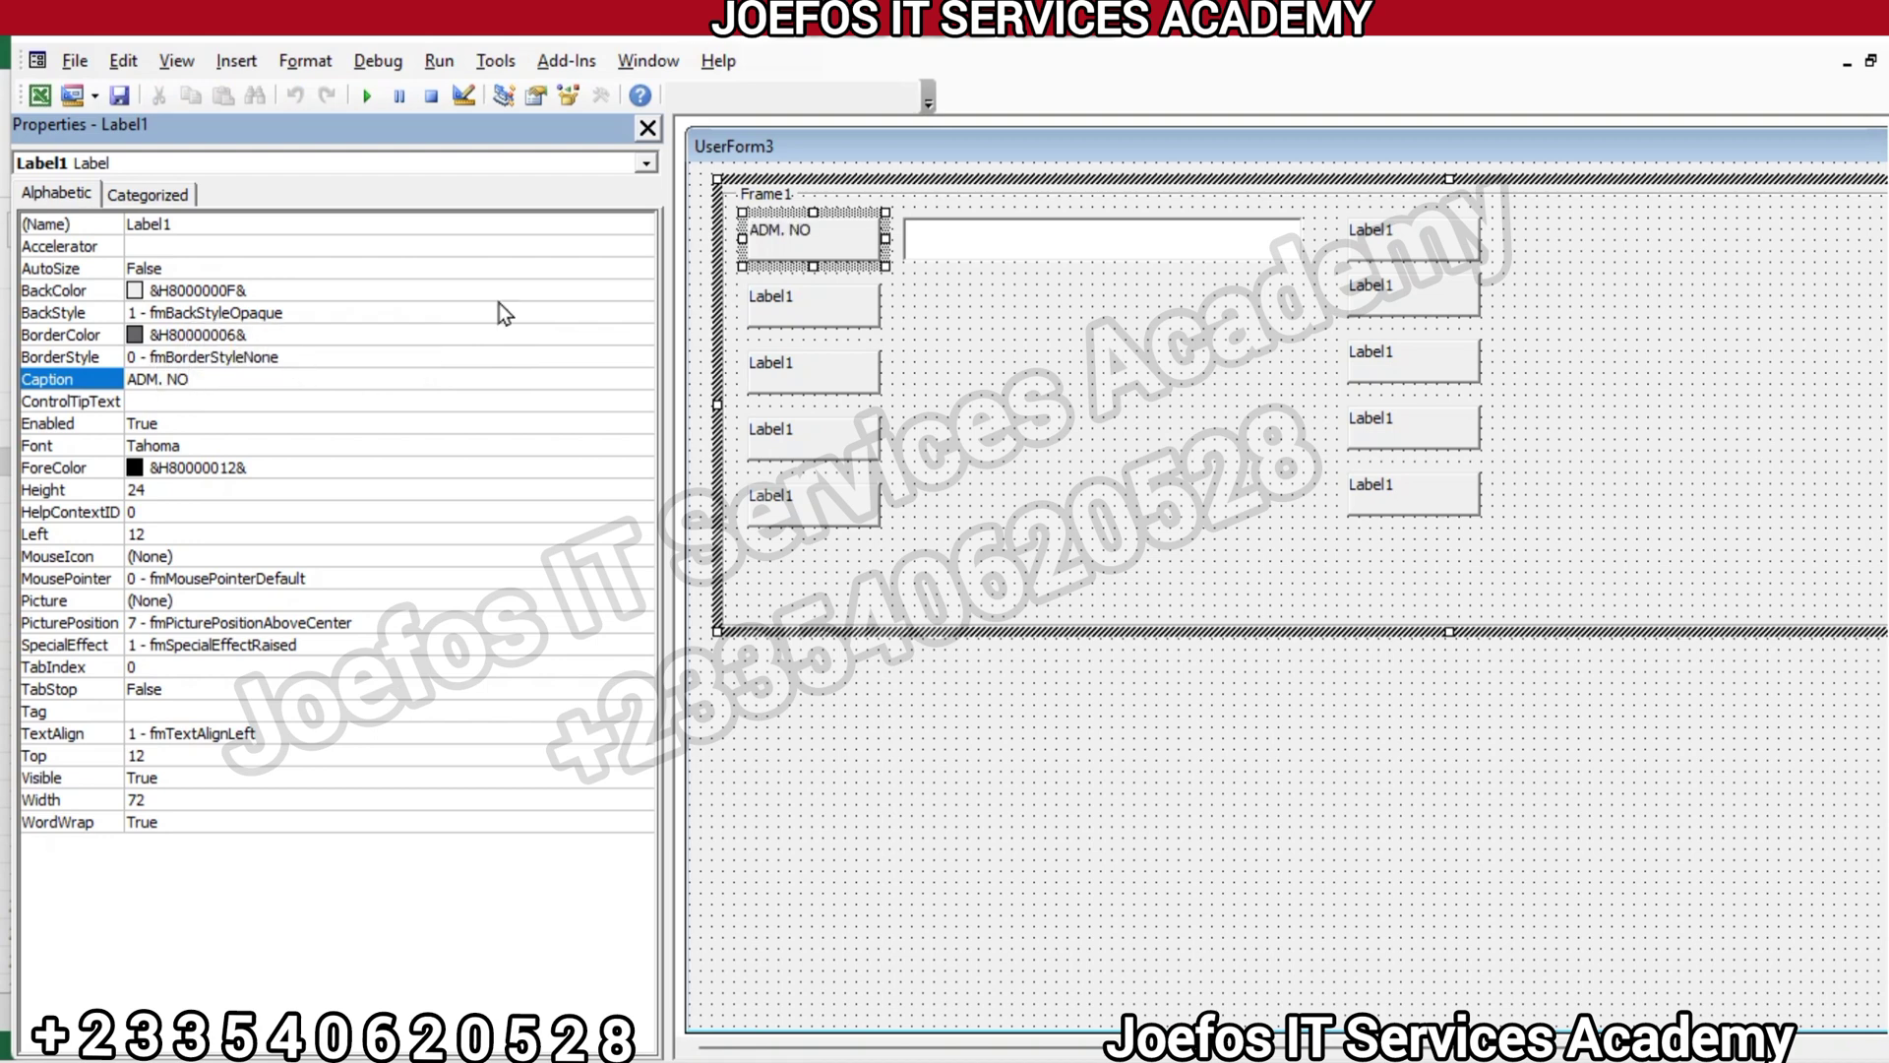
Set the caption of the second label in the left column to NAME
left_click(795, 305)
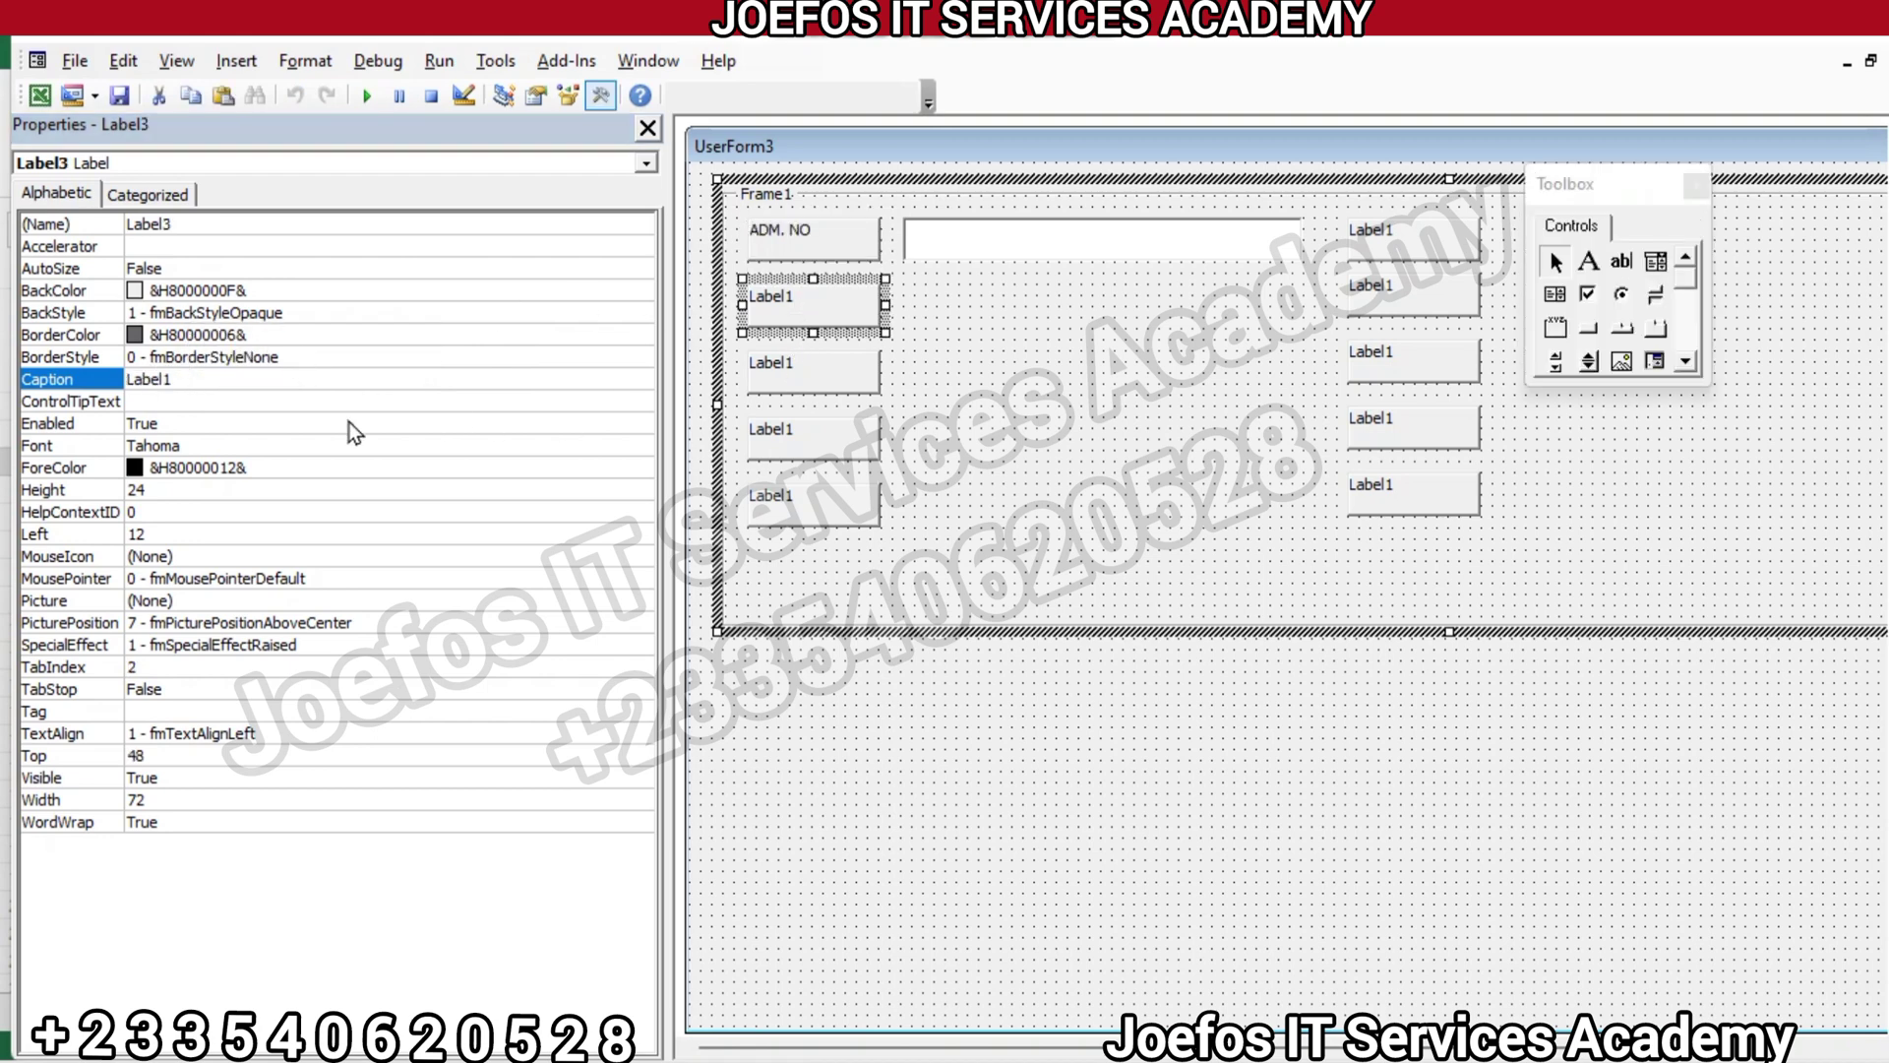
double_click(199, 379)
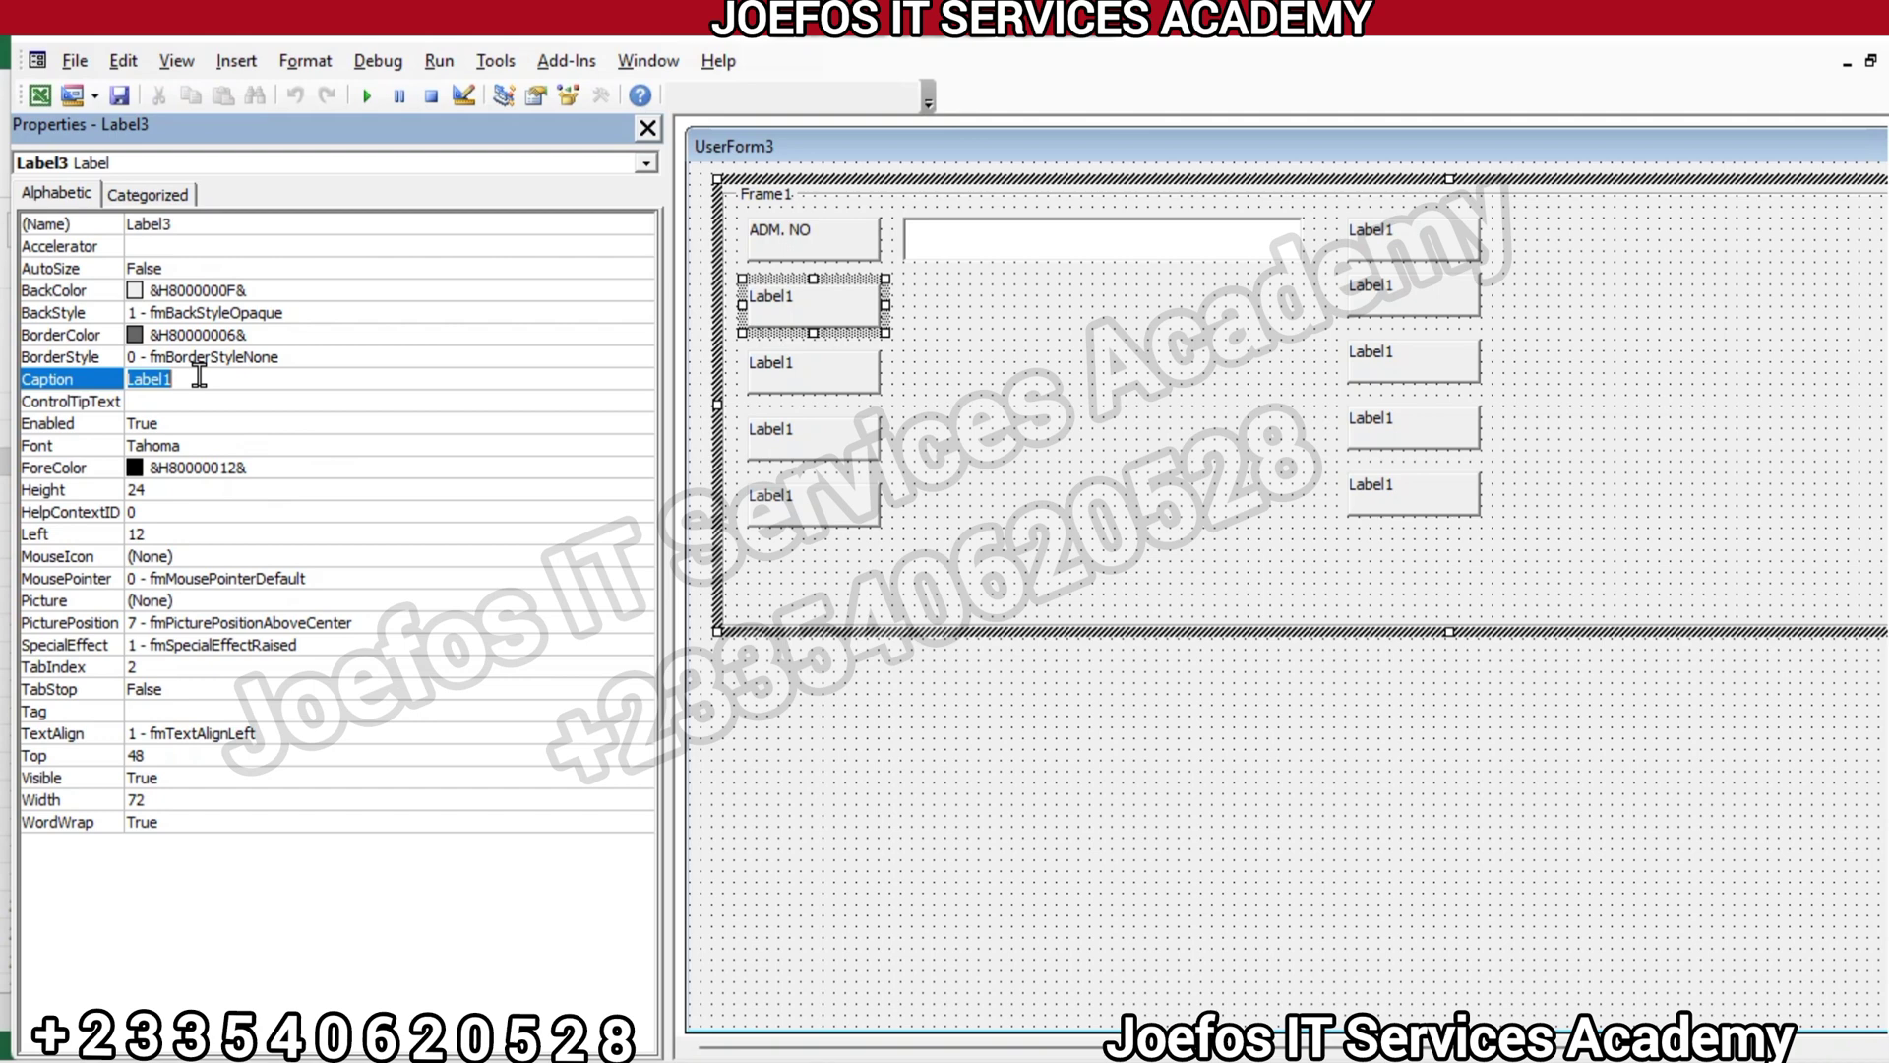
type("NAME")
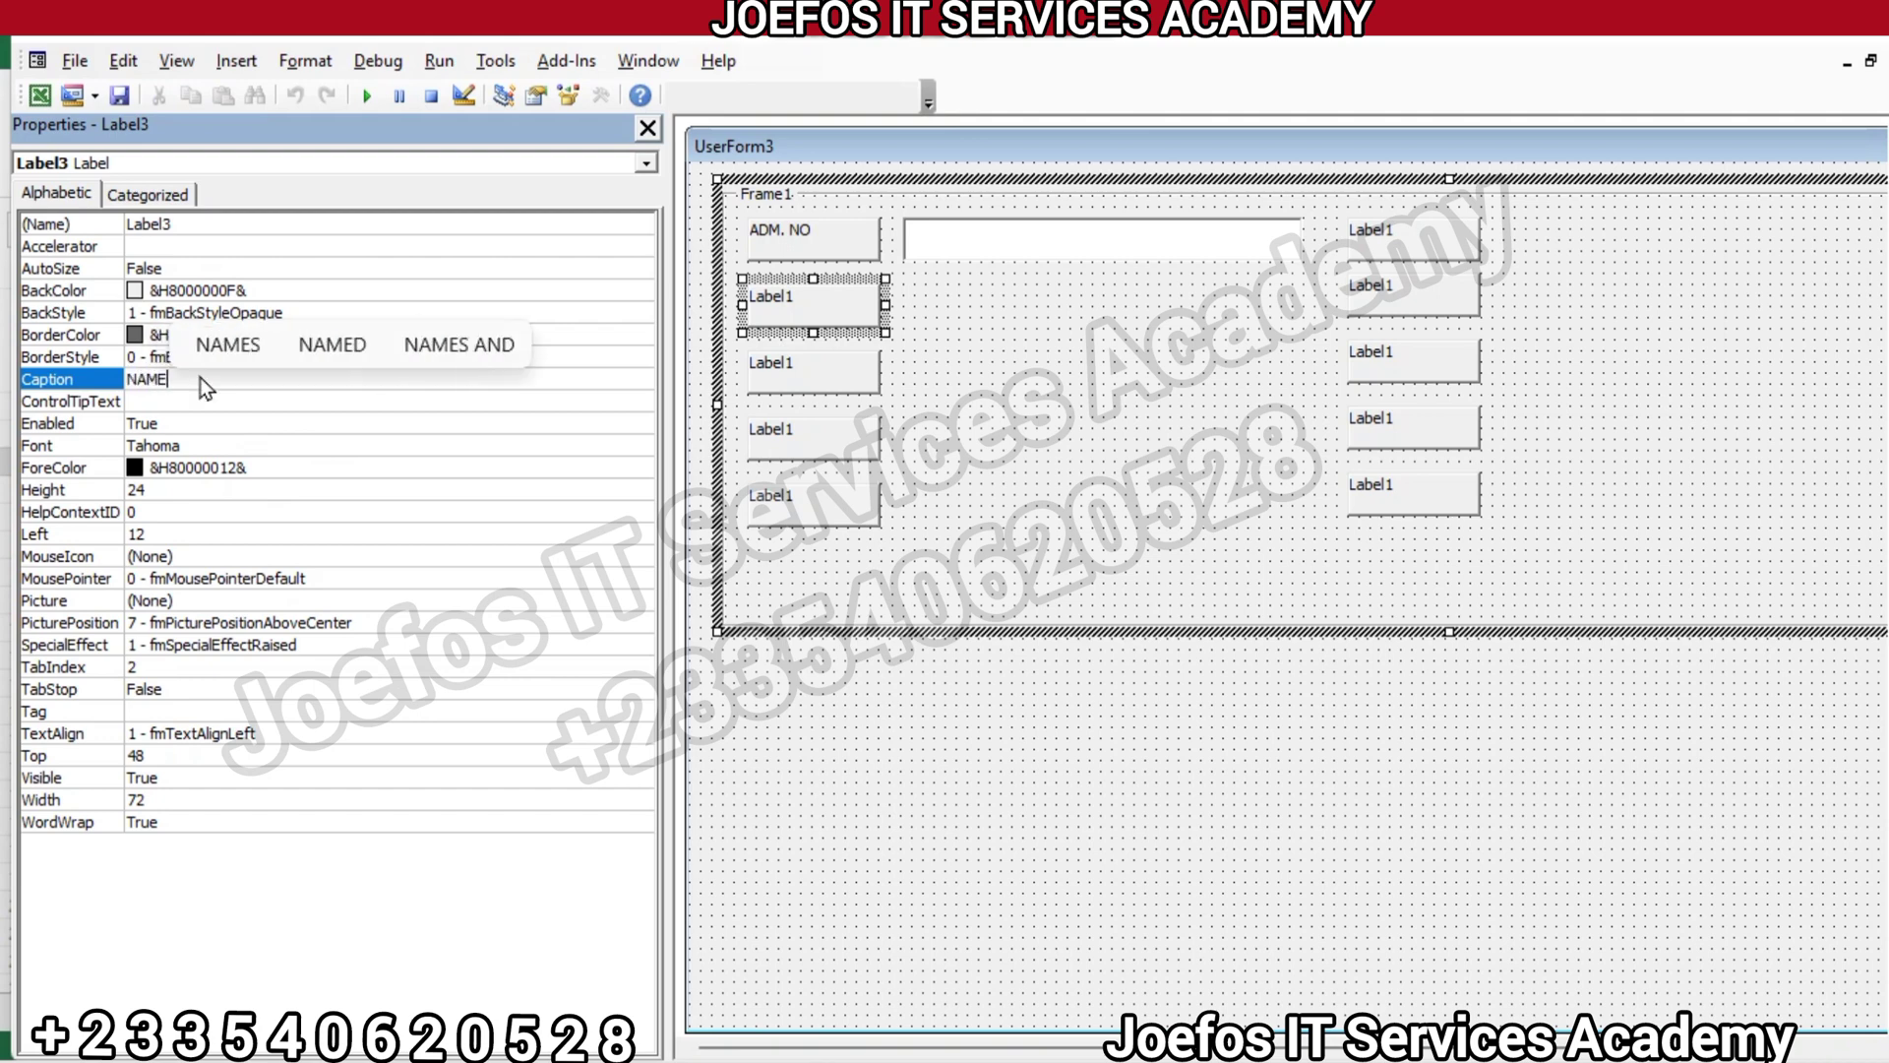
key("Return")
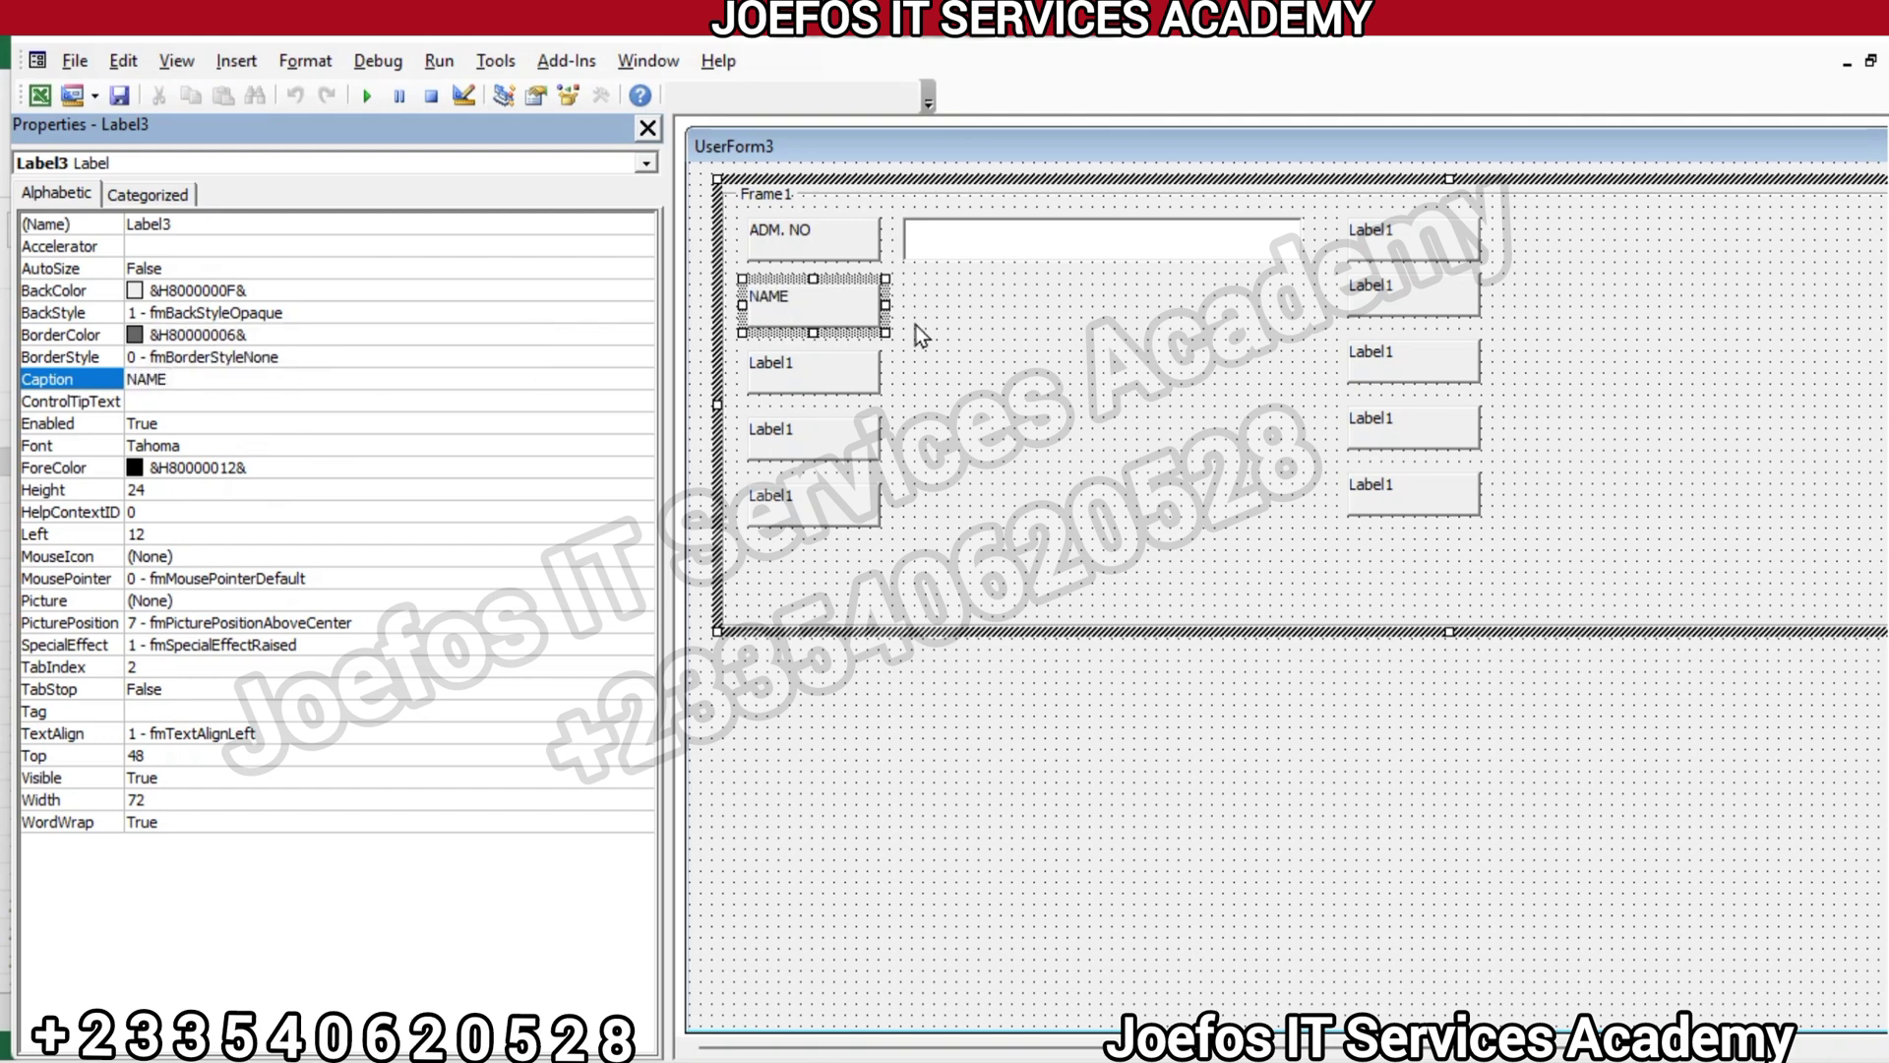
Set the caption of the third label in the left column to CLASS
left_click(817, 360)
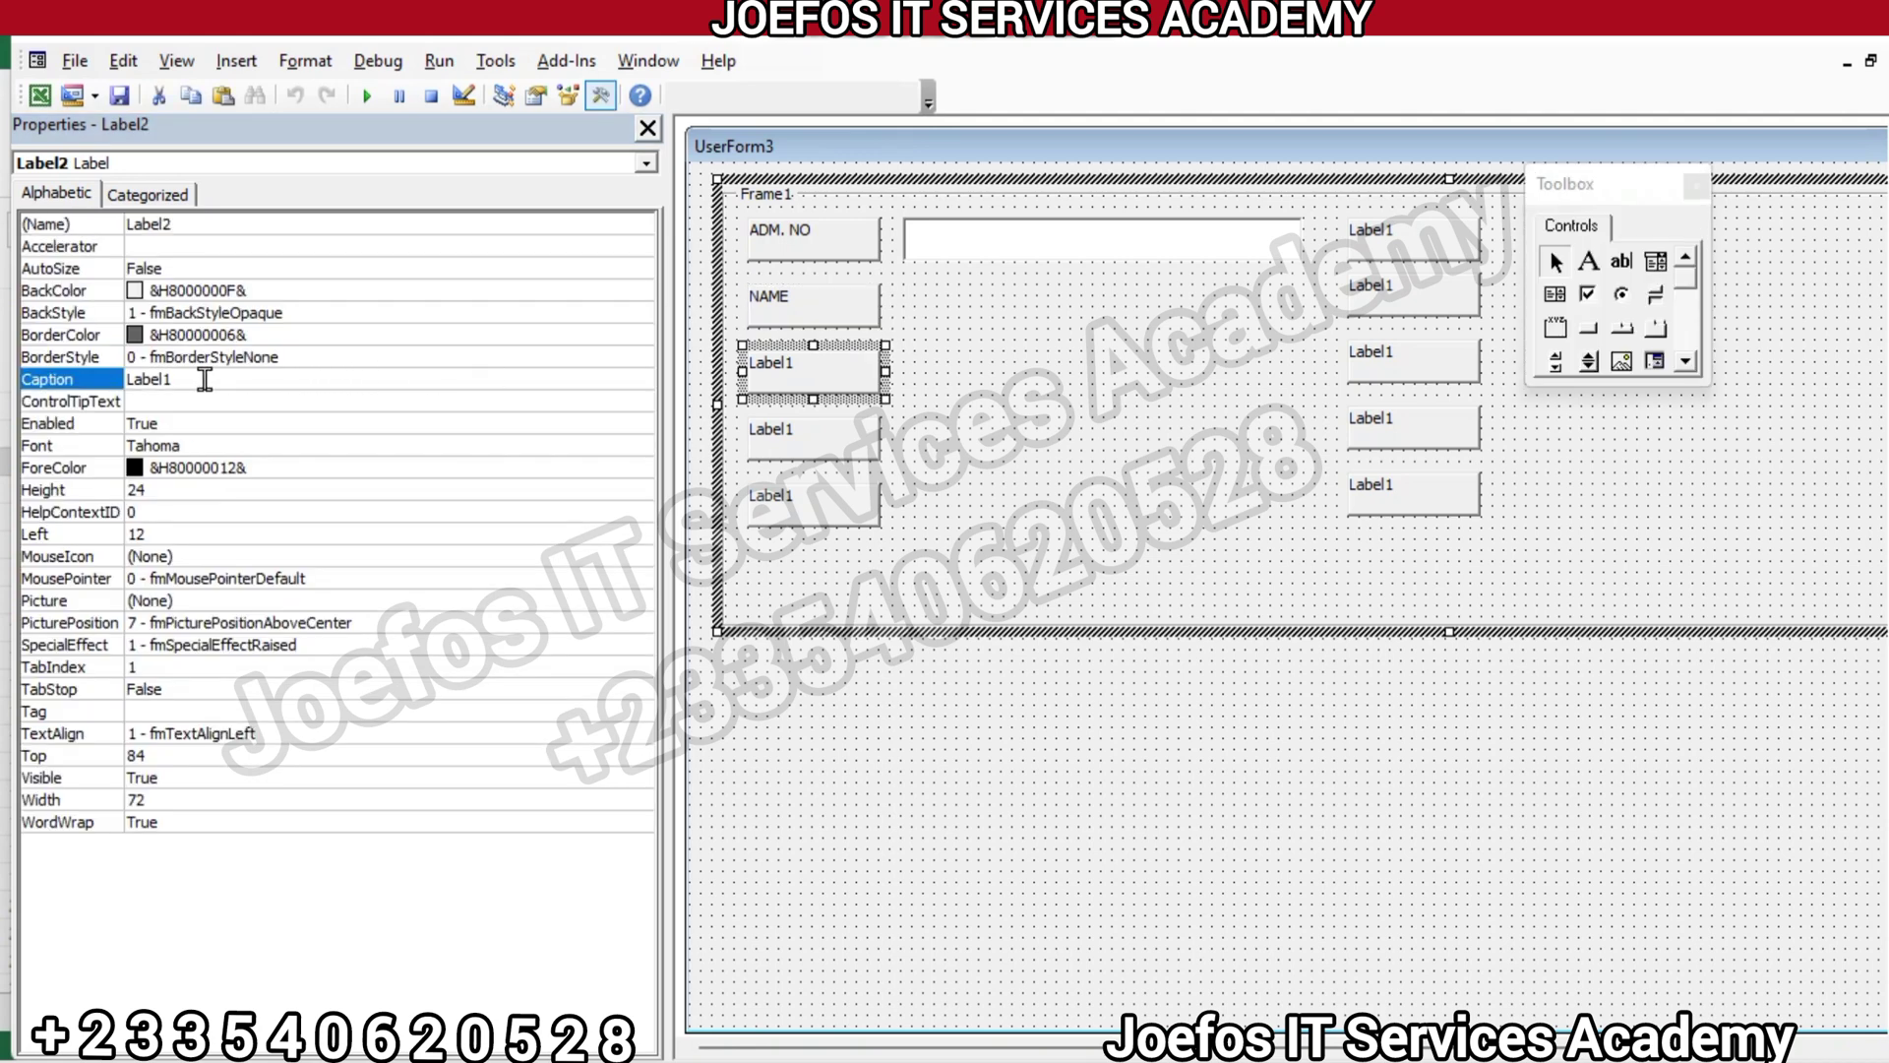
left_click(173, 380)
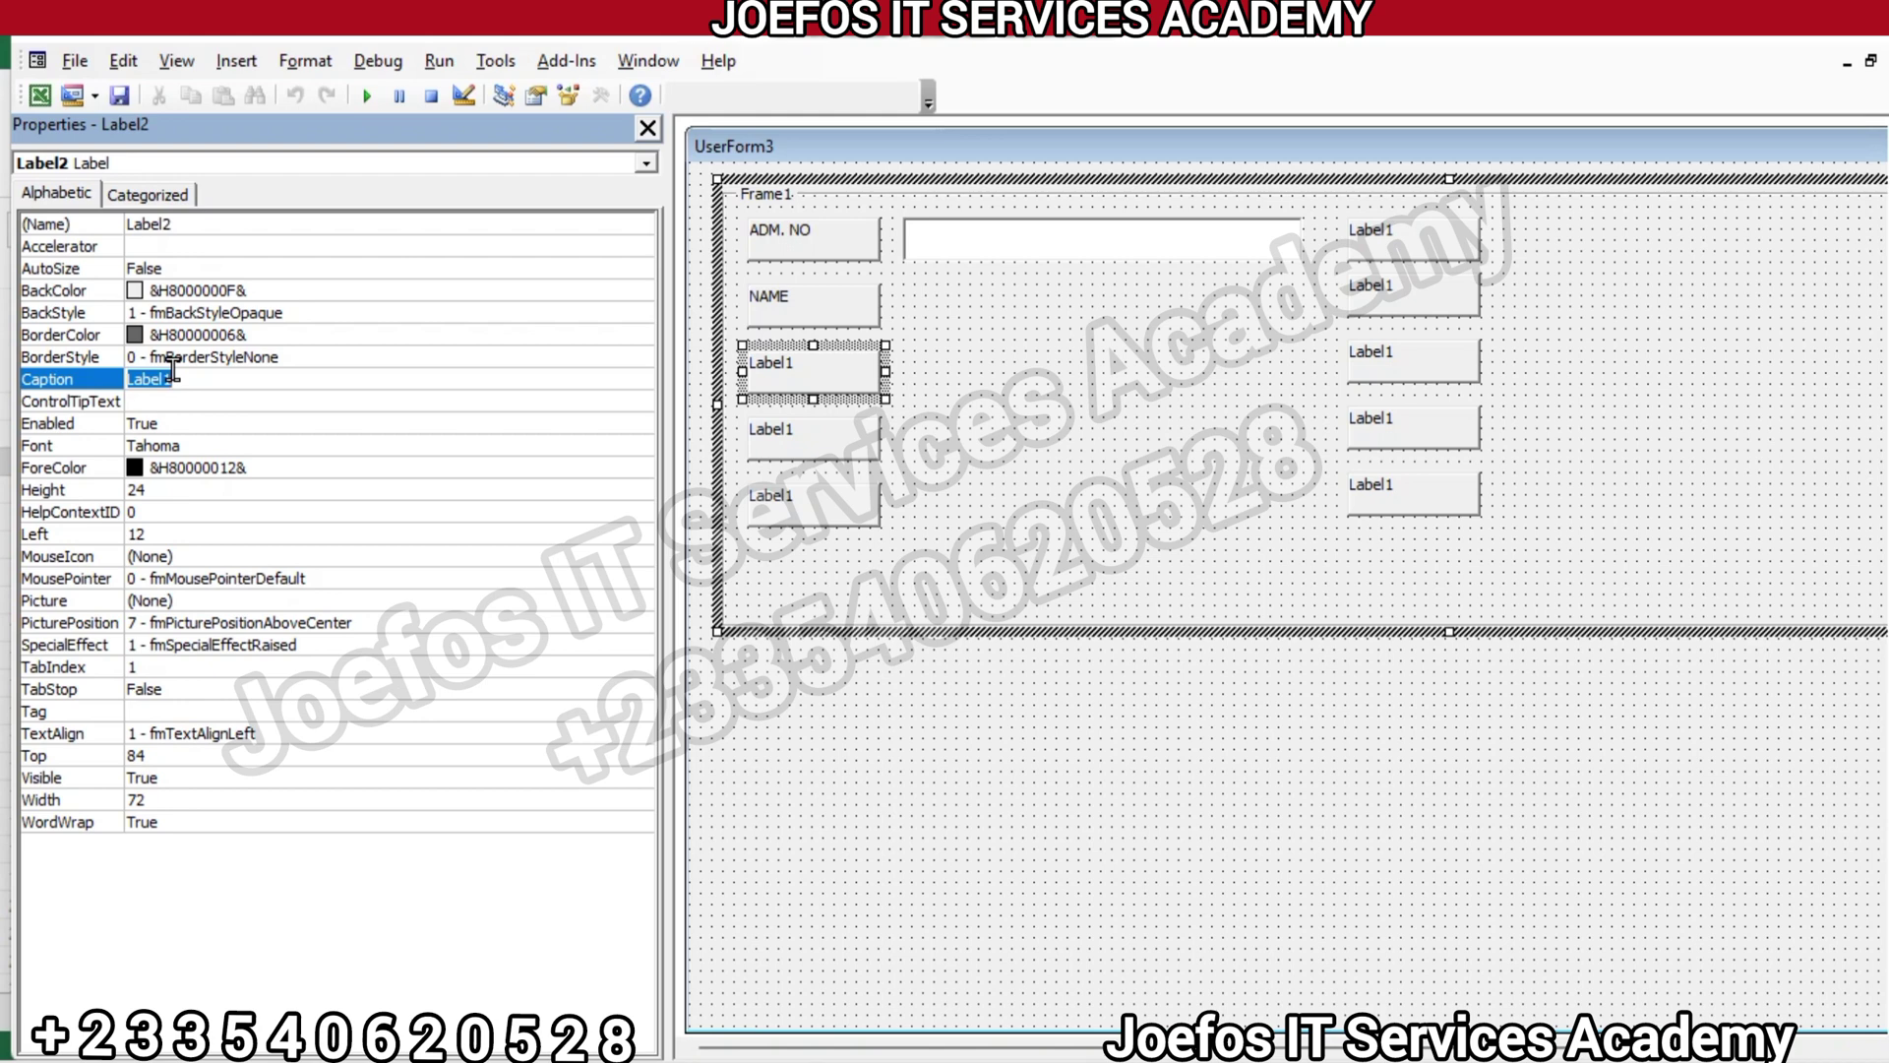
type("CLASS")
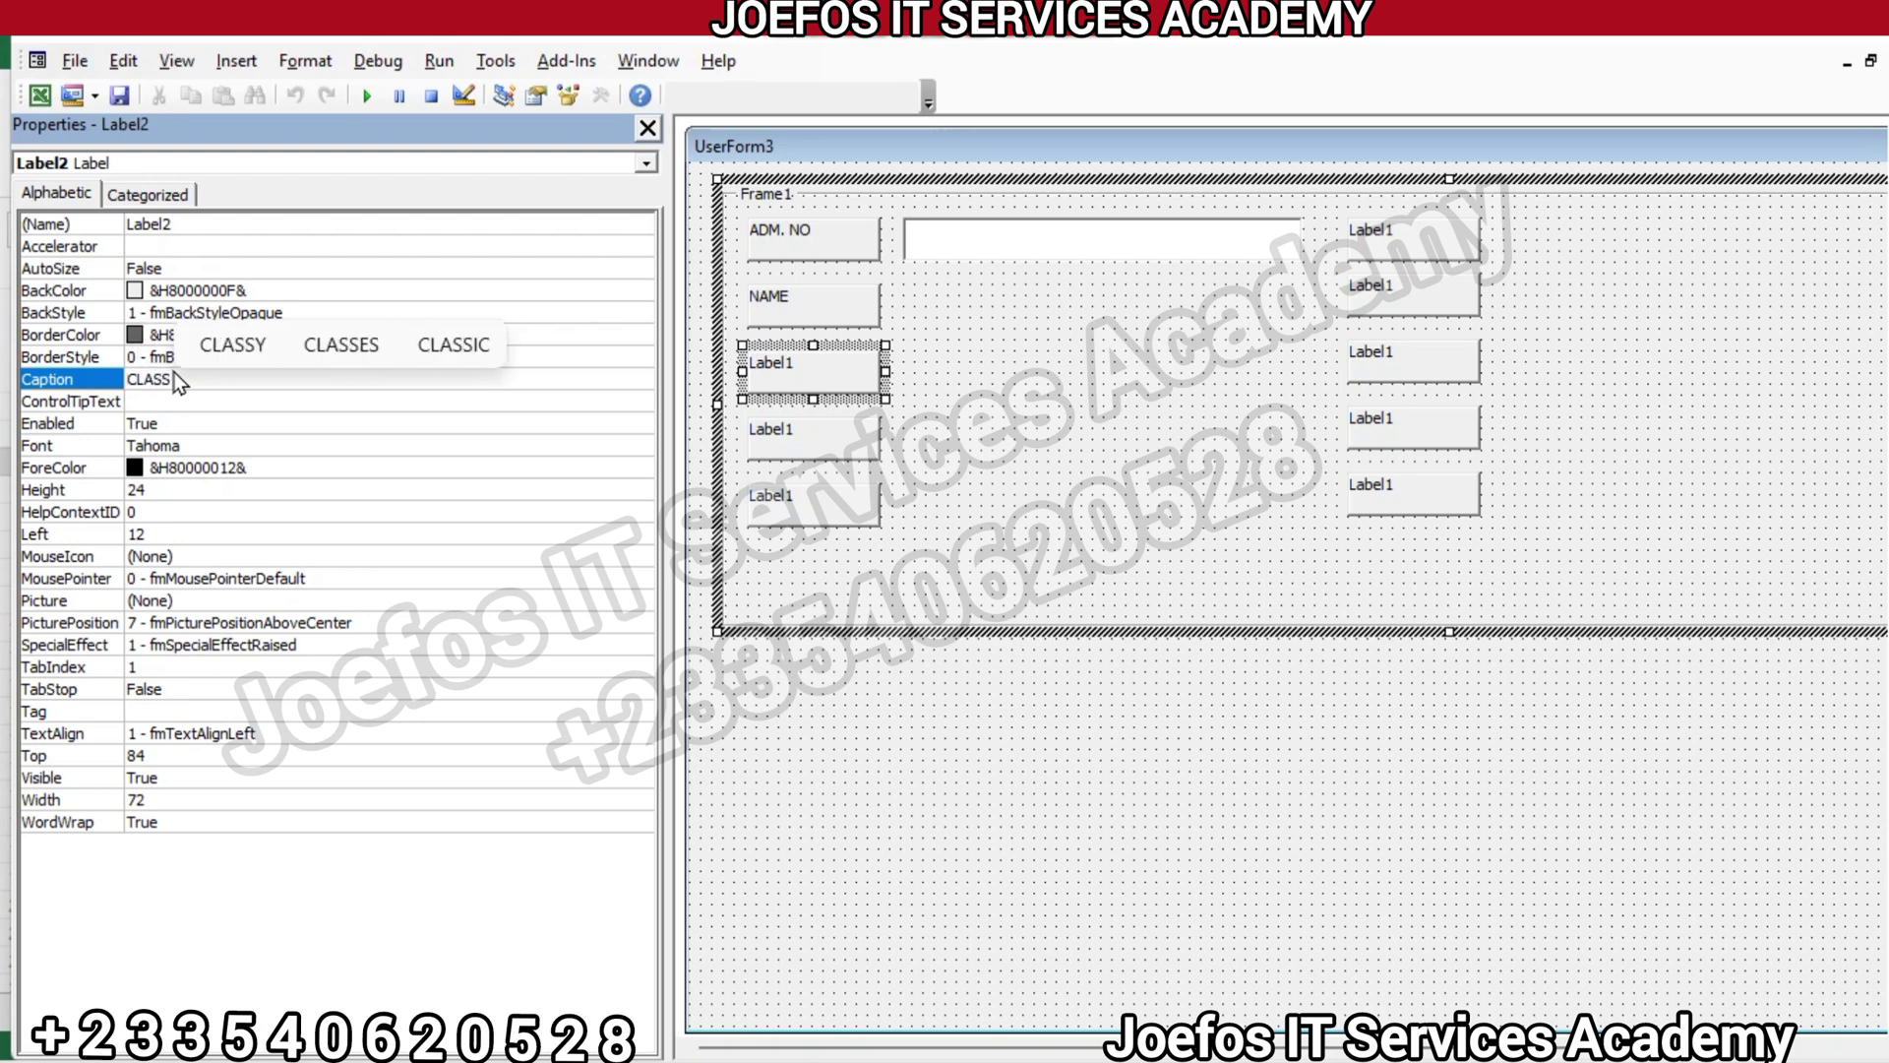
key("Return")
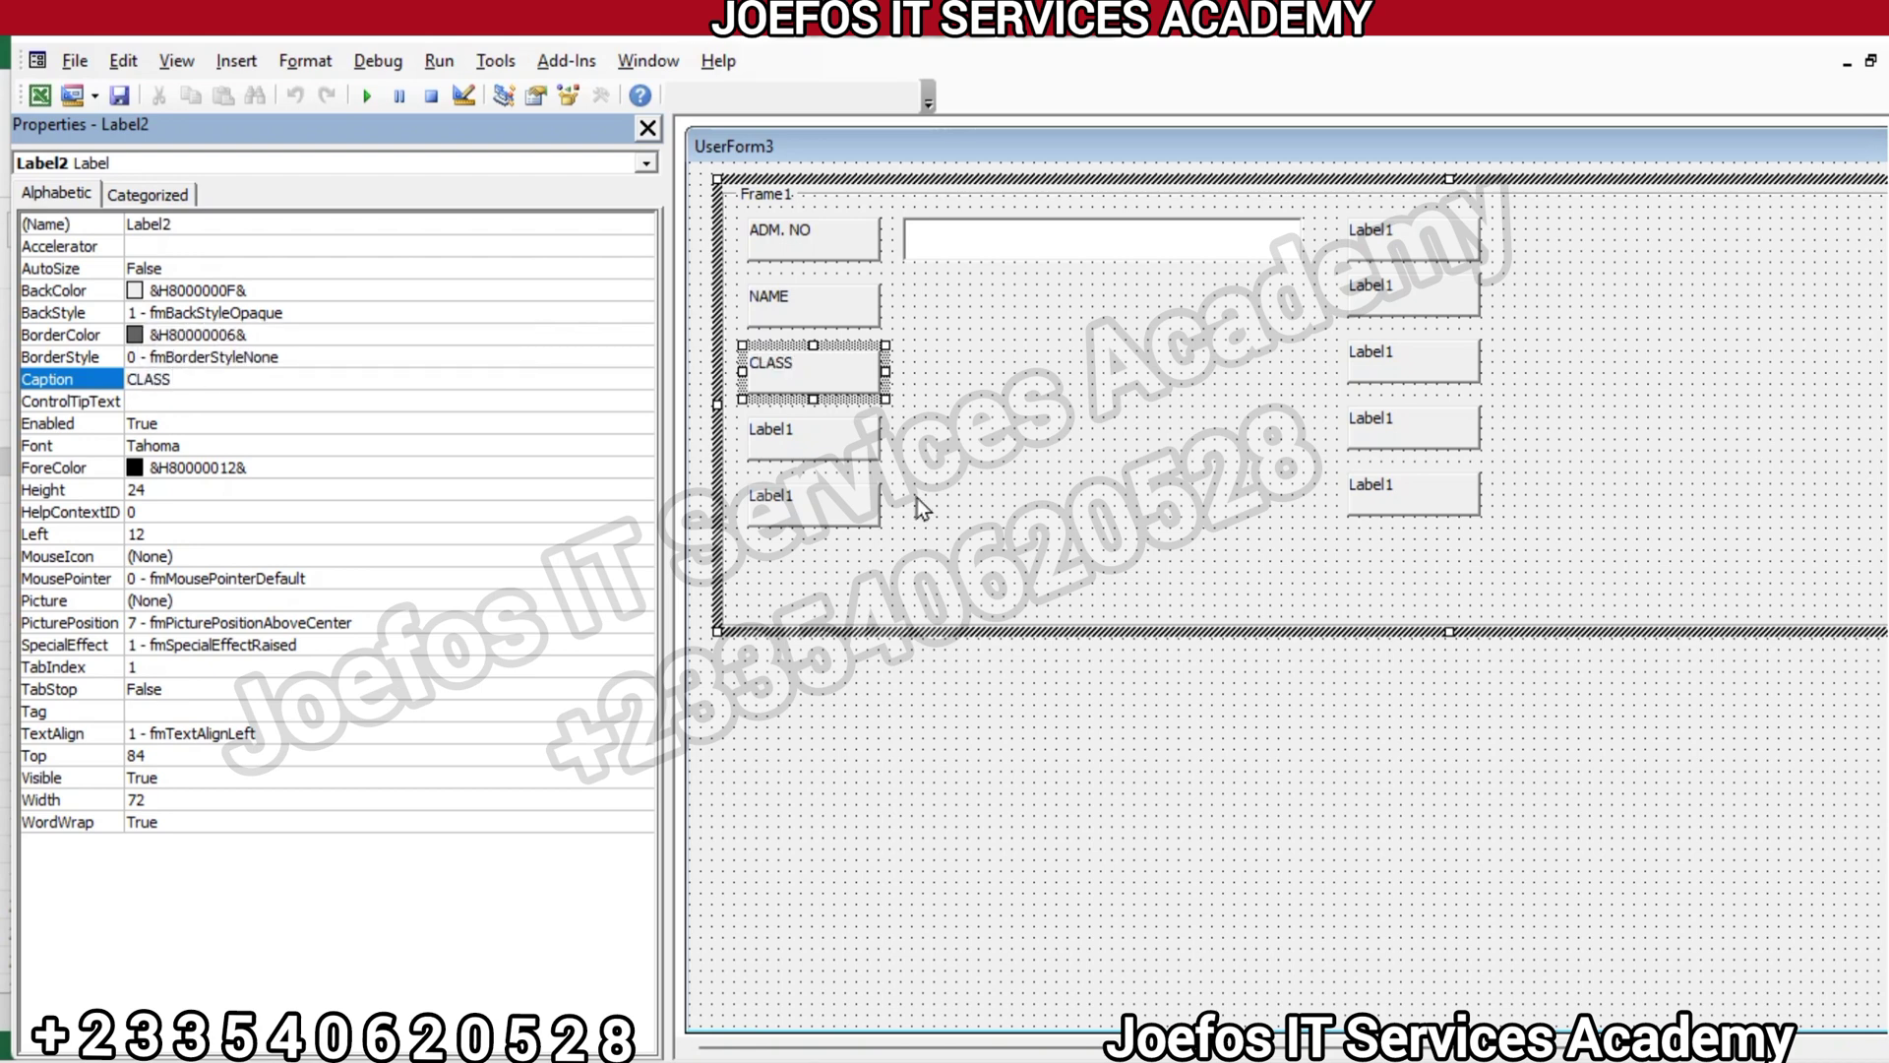
Set the caption of the fourth label in the left column to GENDER
left_click(800, 439)
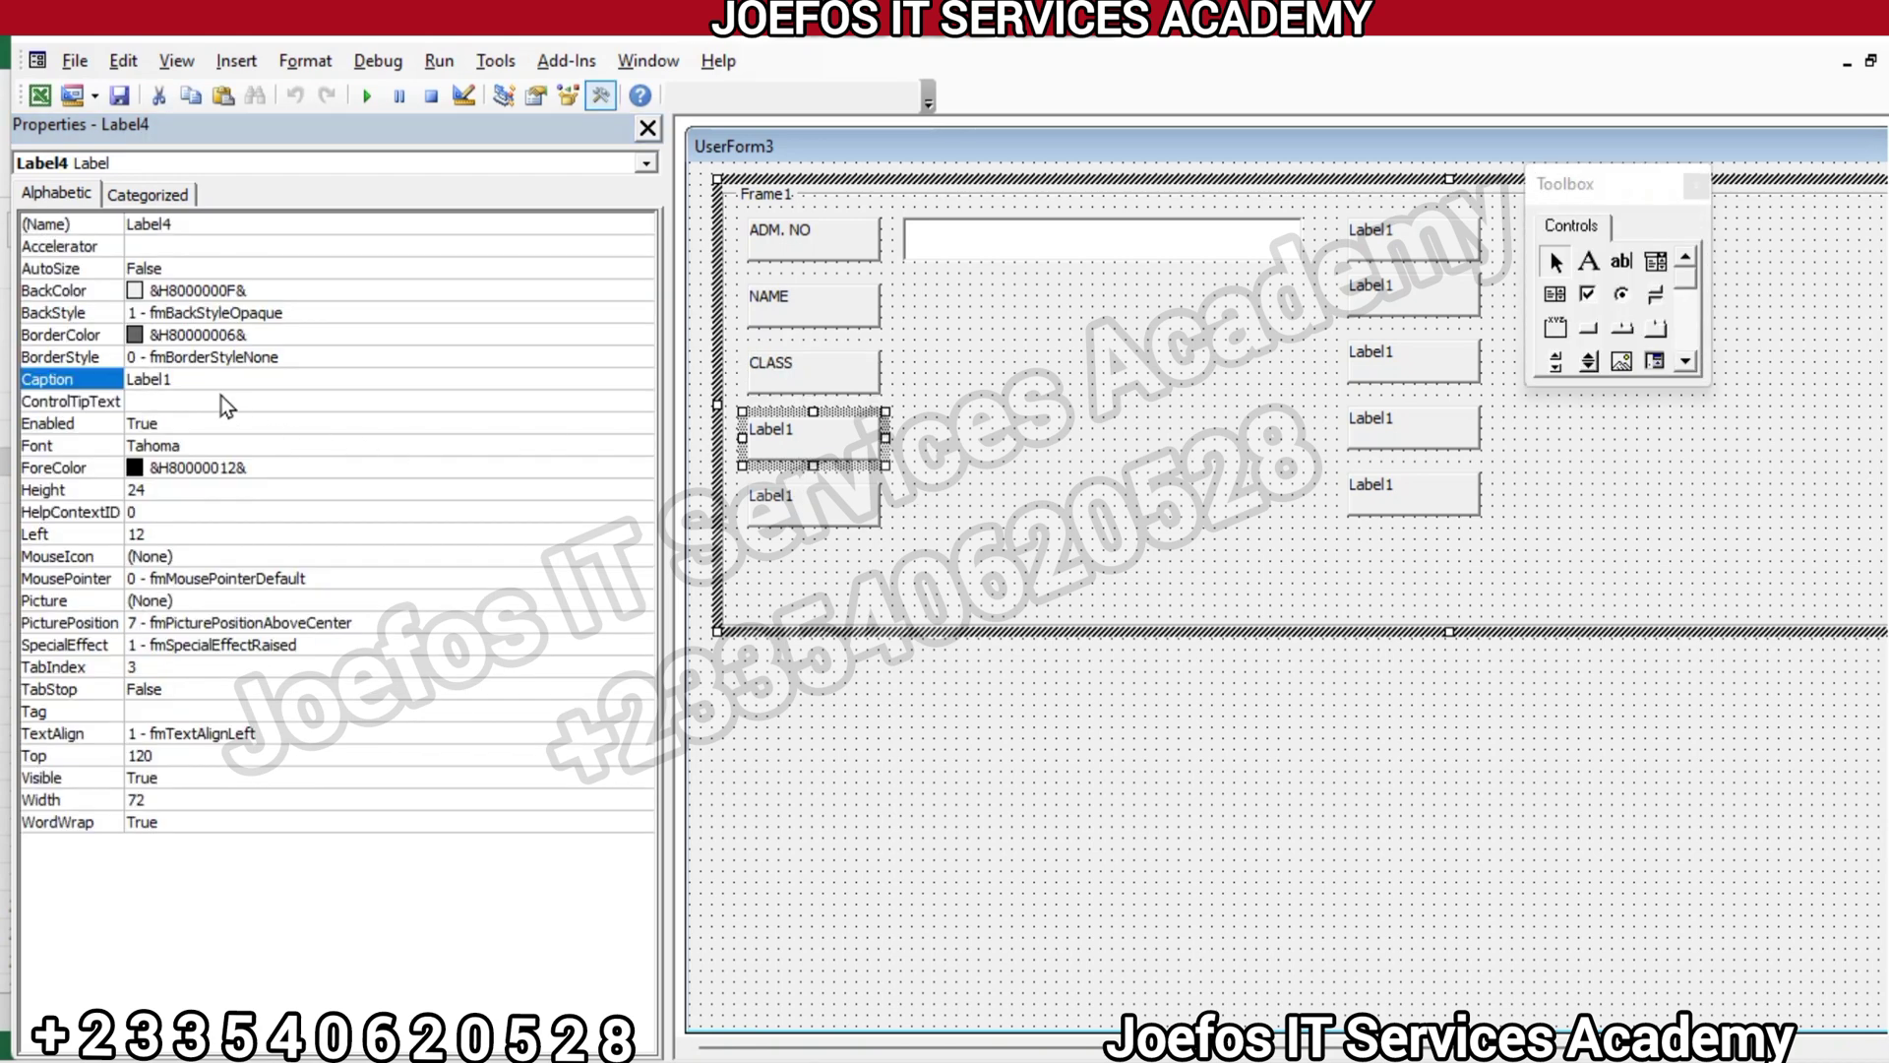
double_click(187, 379)
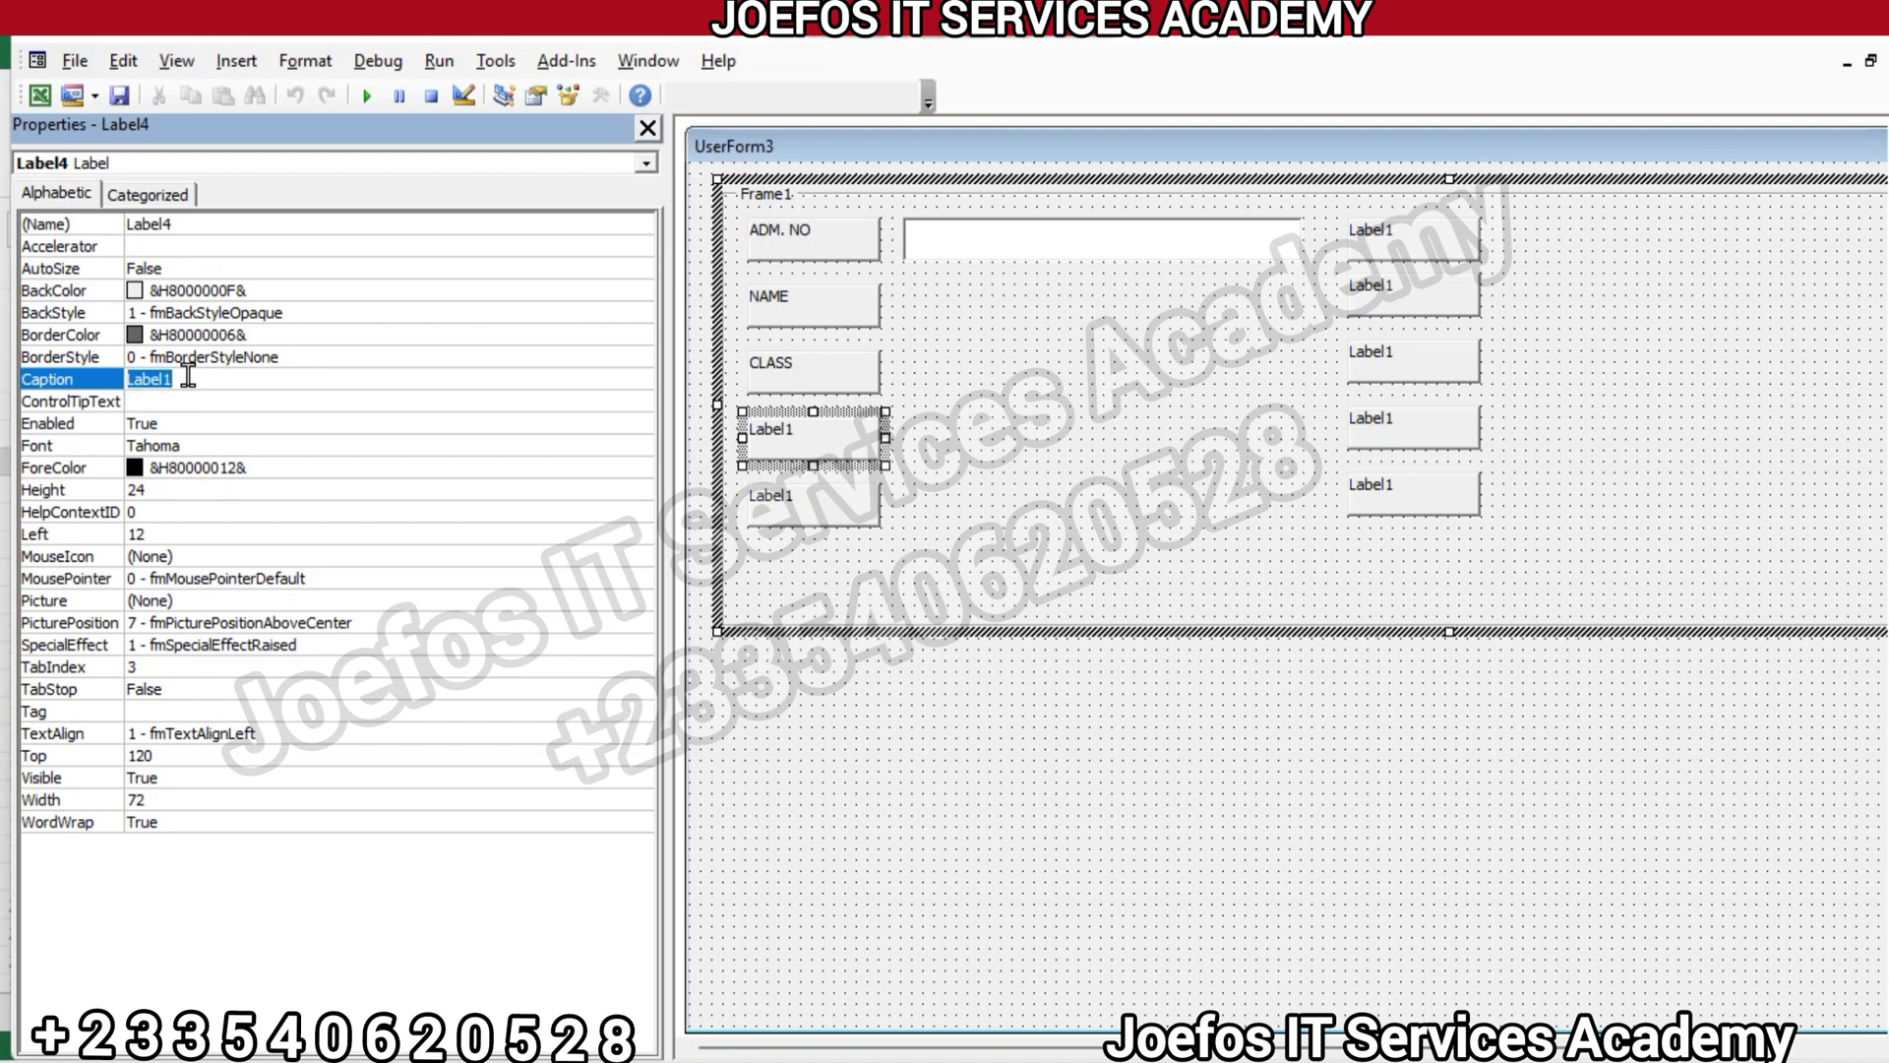
type("GENDER")
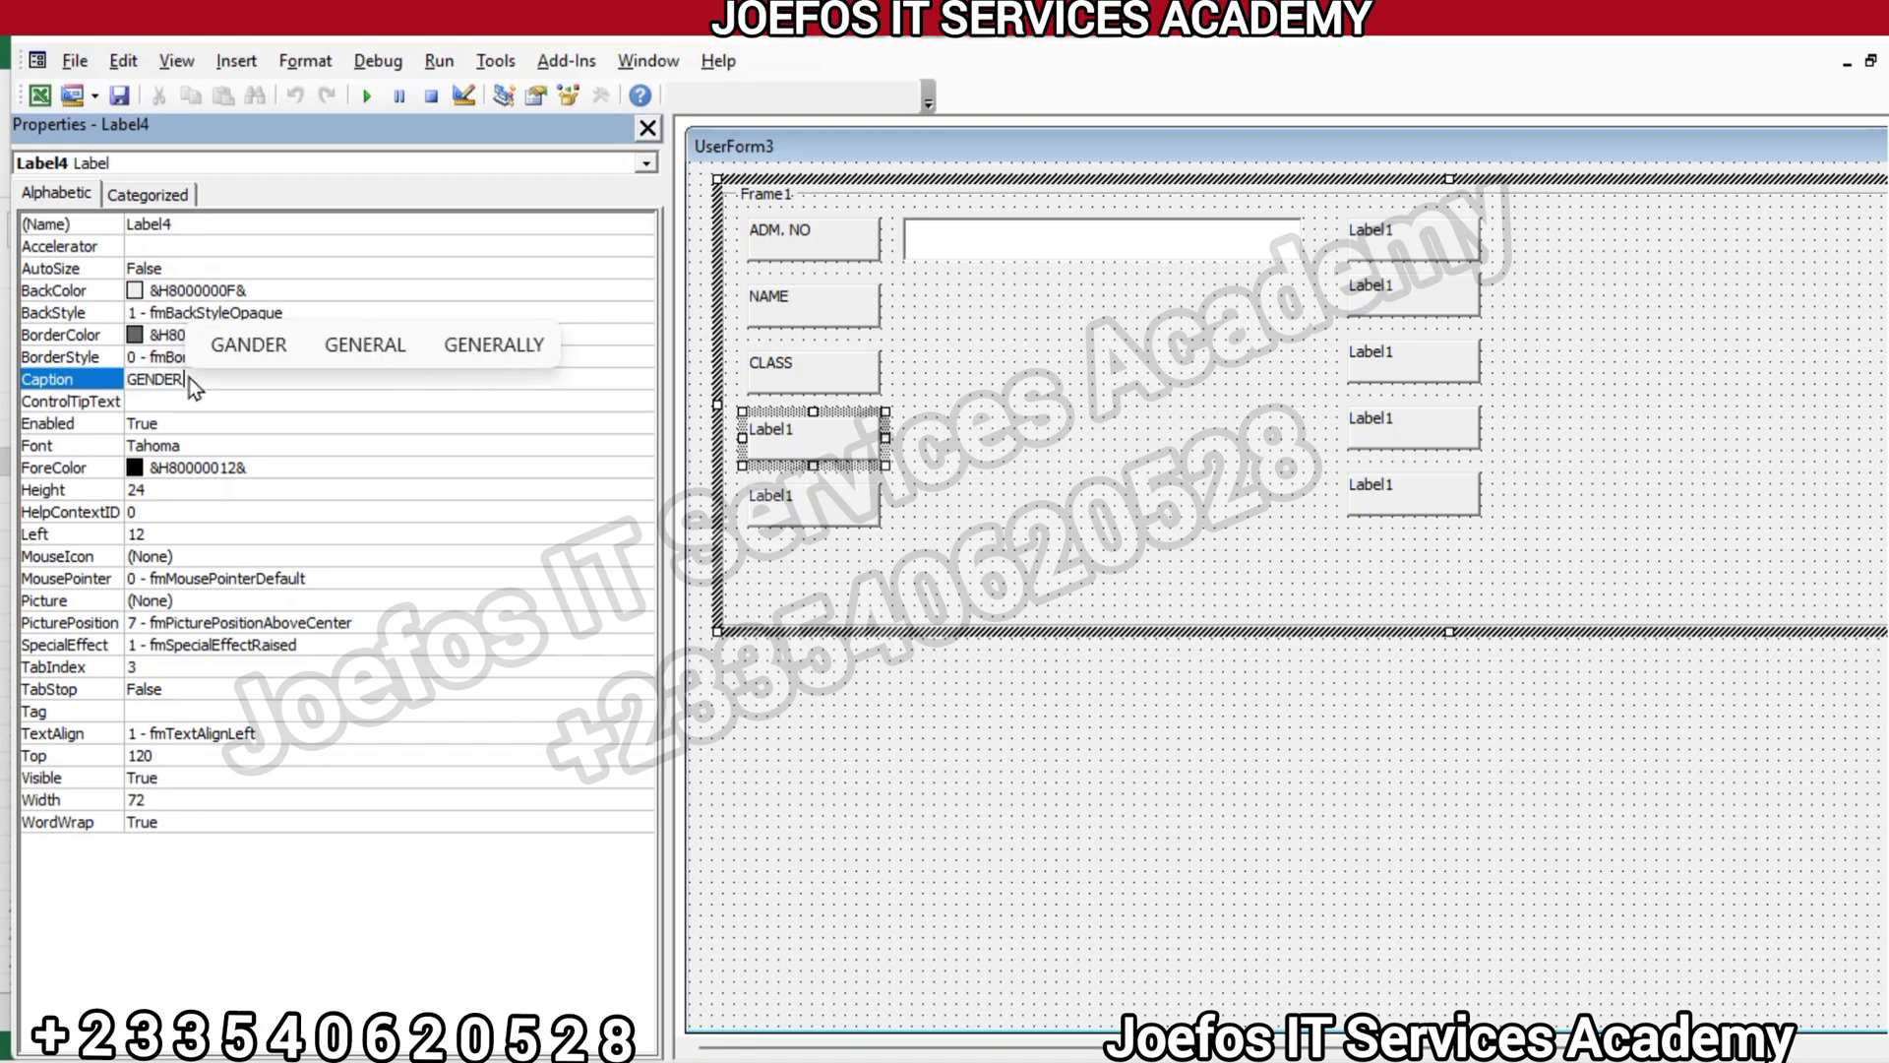
key("Return")
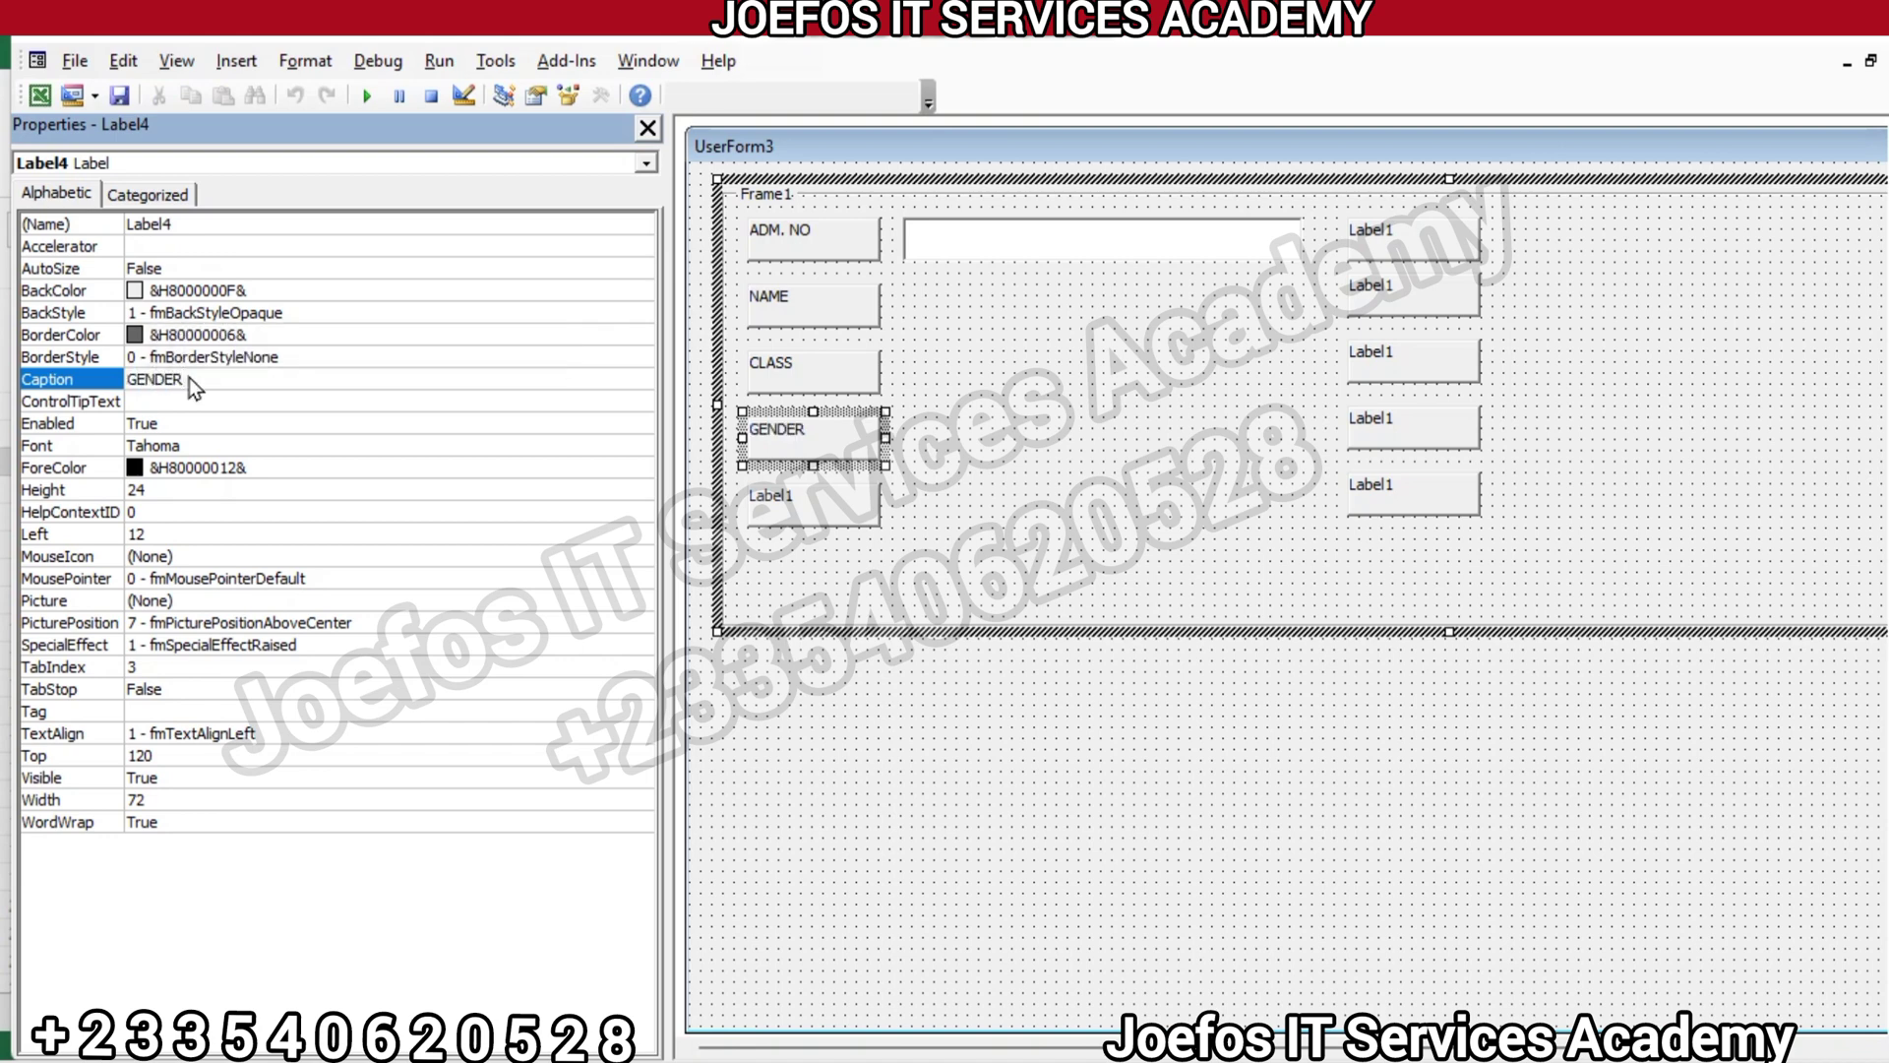
Replace the caption of the fifth label in the left column with DOB
left_click(822, 491)
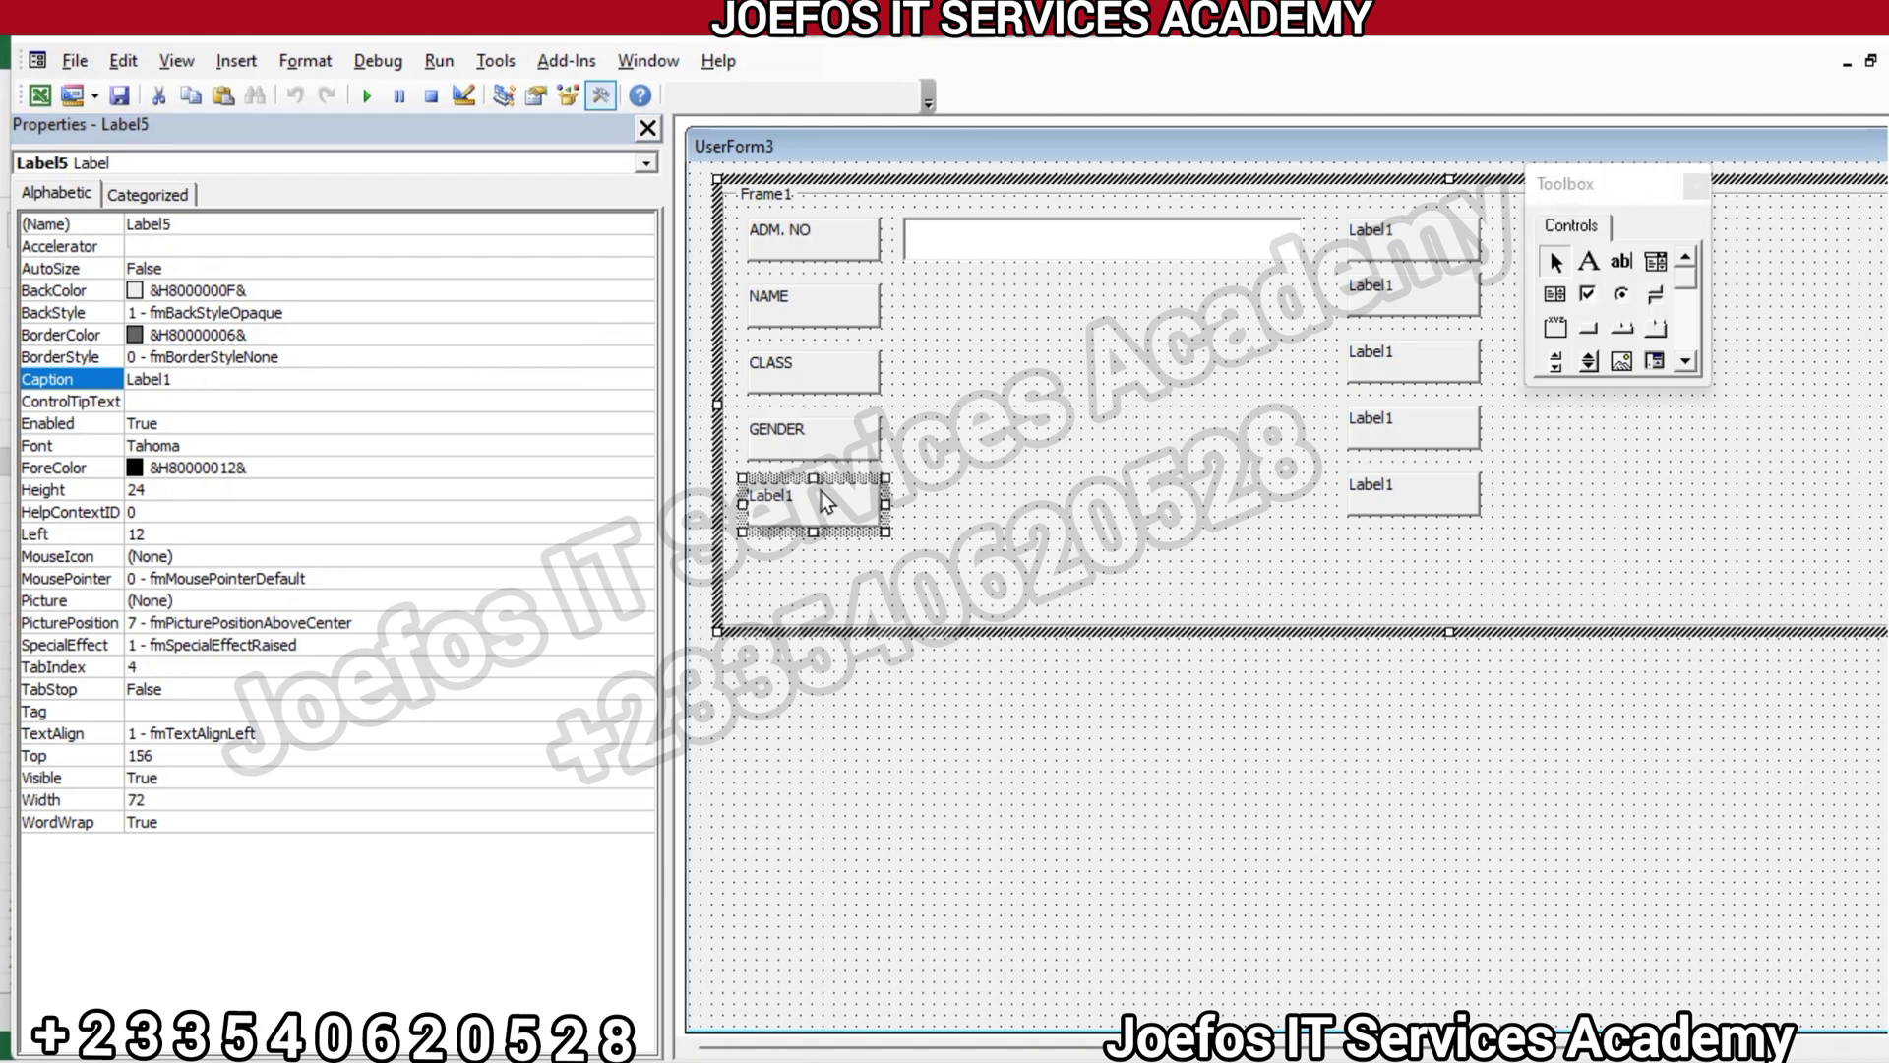
left_click(199, 377)
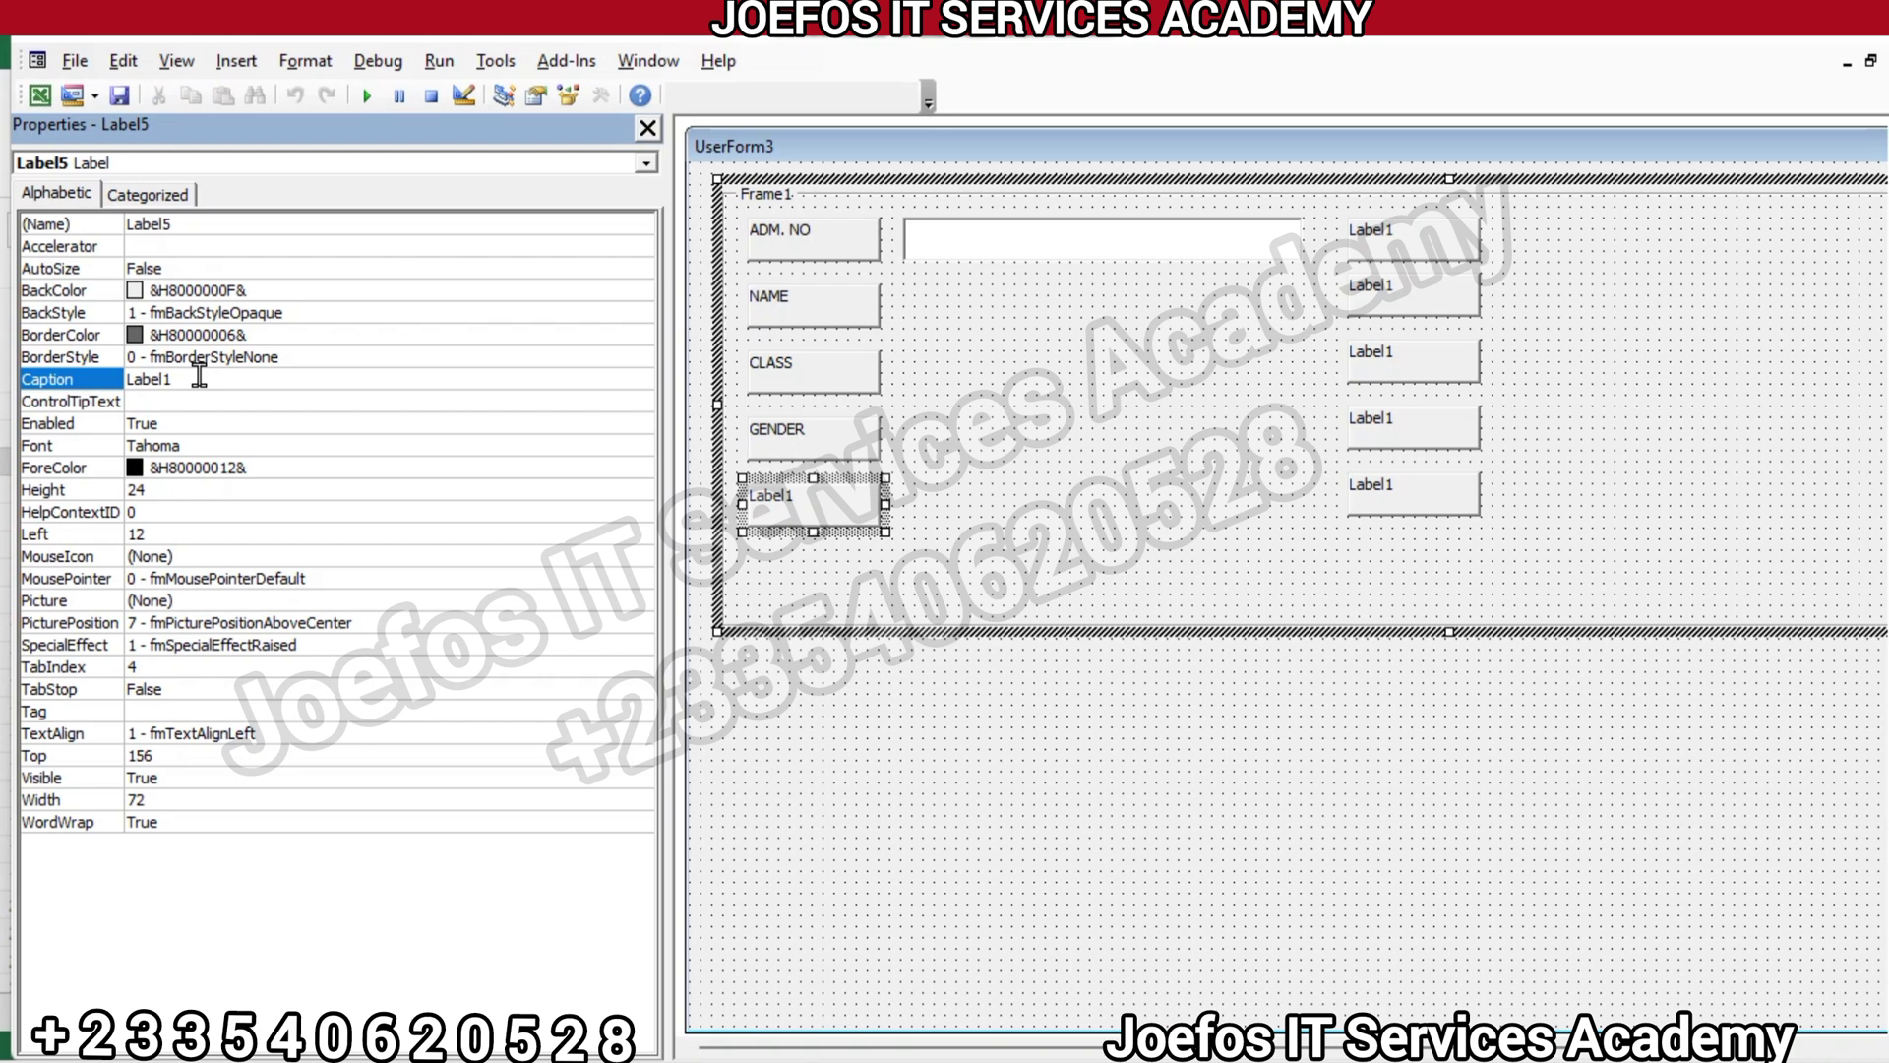
type("DOB")
key("BackSpace")
key("BackSpace")
key("BackSpace")
key("BackSpace")
key("BackSpace")
key("BackSpace")
key("BackSpace")
key("BackSpace")
key("BackSpace")
type("DOB")
key("Return")
Set the caption of the top label in the middle column to DOA
left_click(1418, 244)
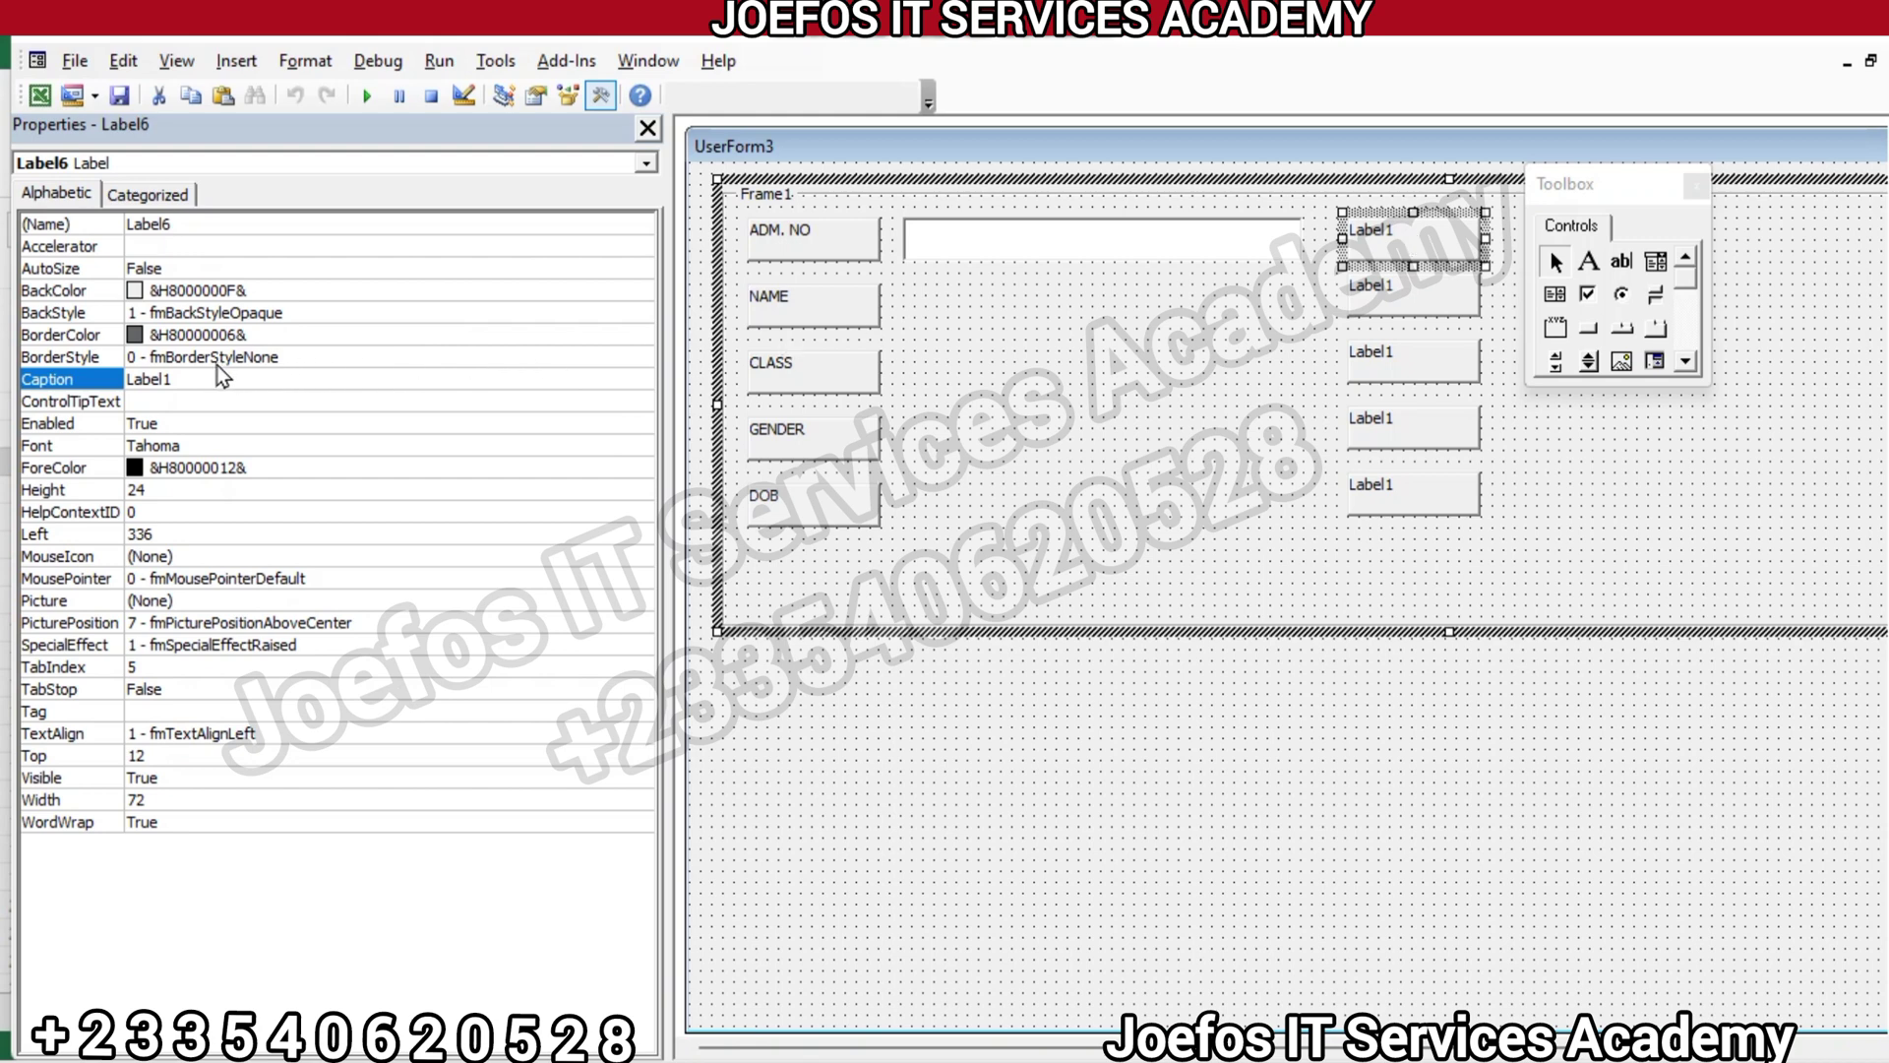
double_click(169, 379)
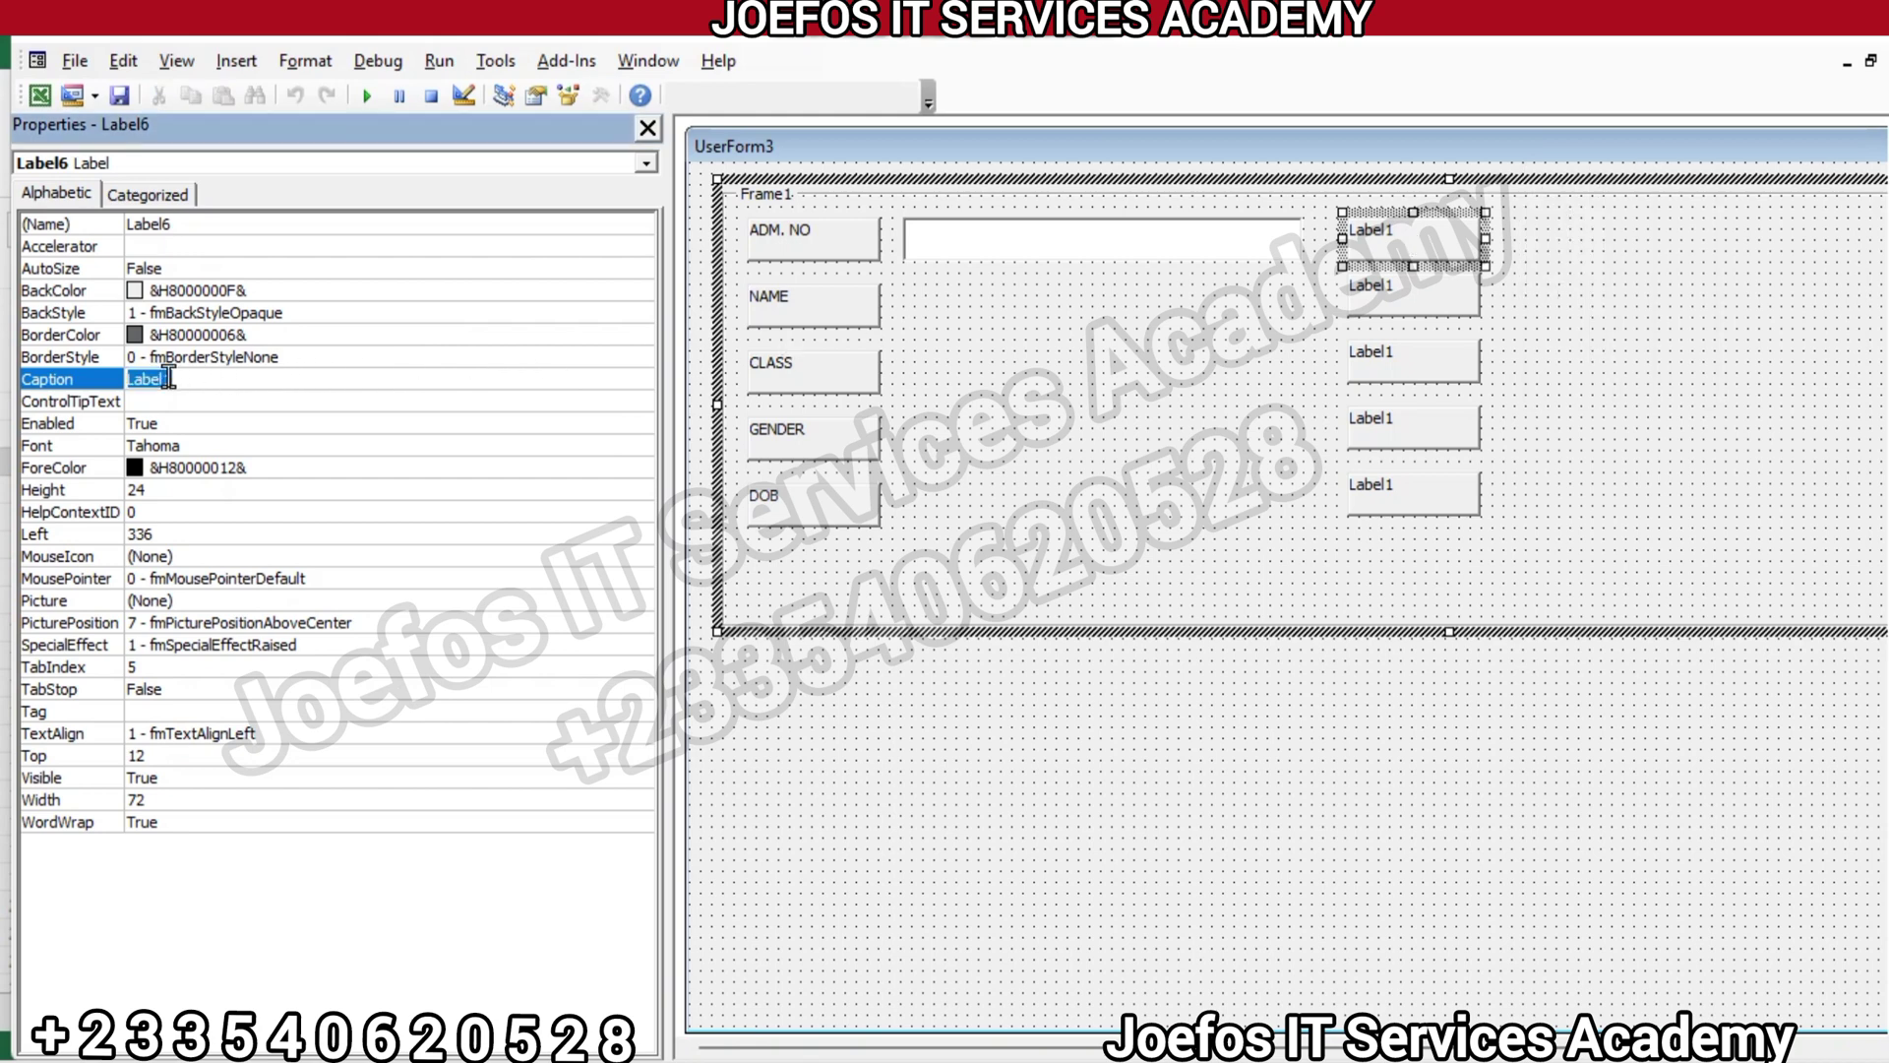
type("DOA")
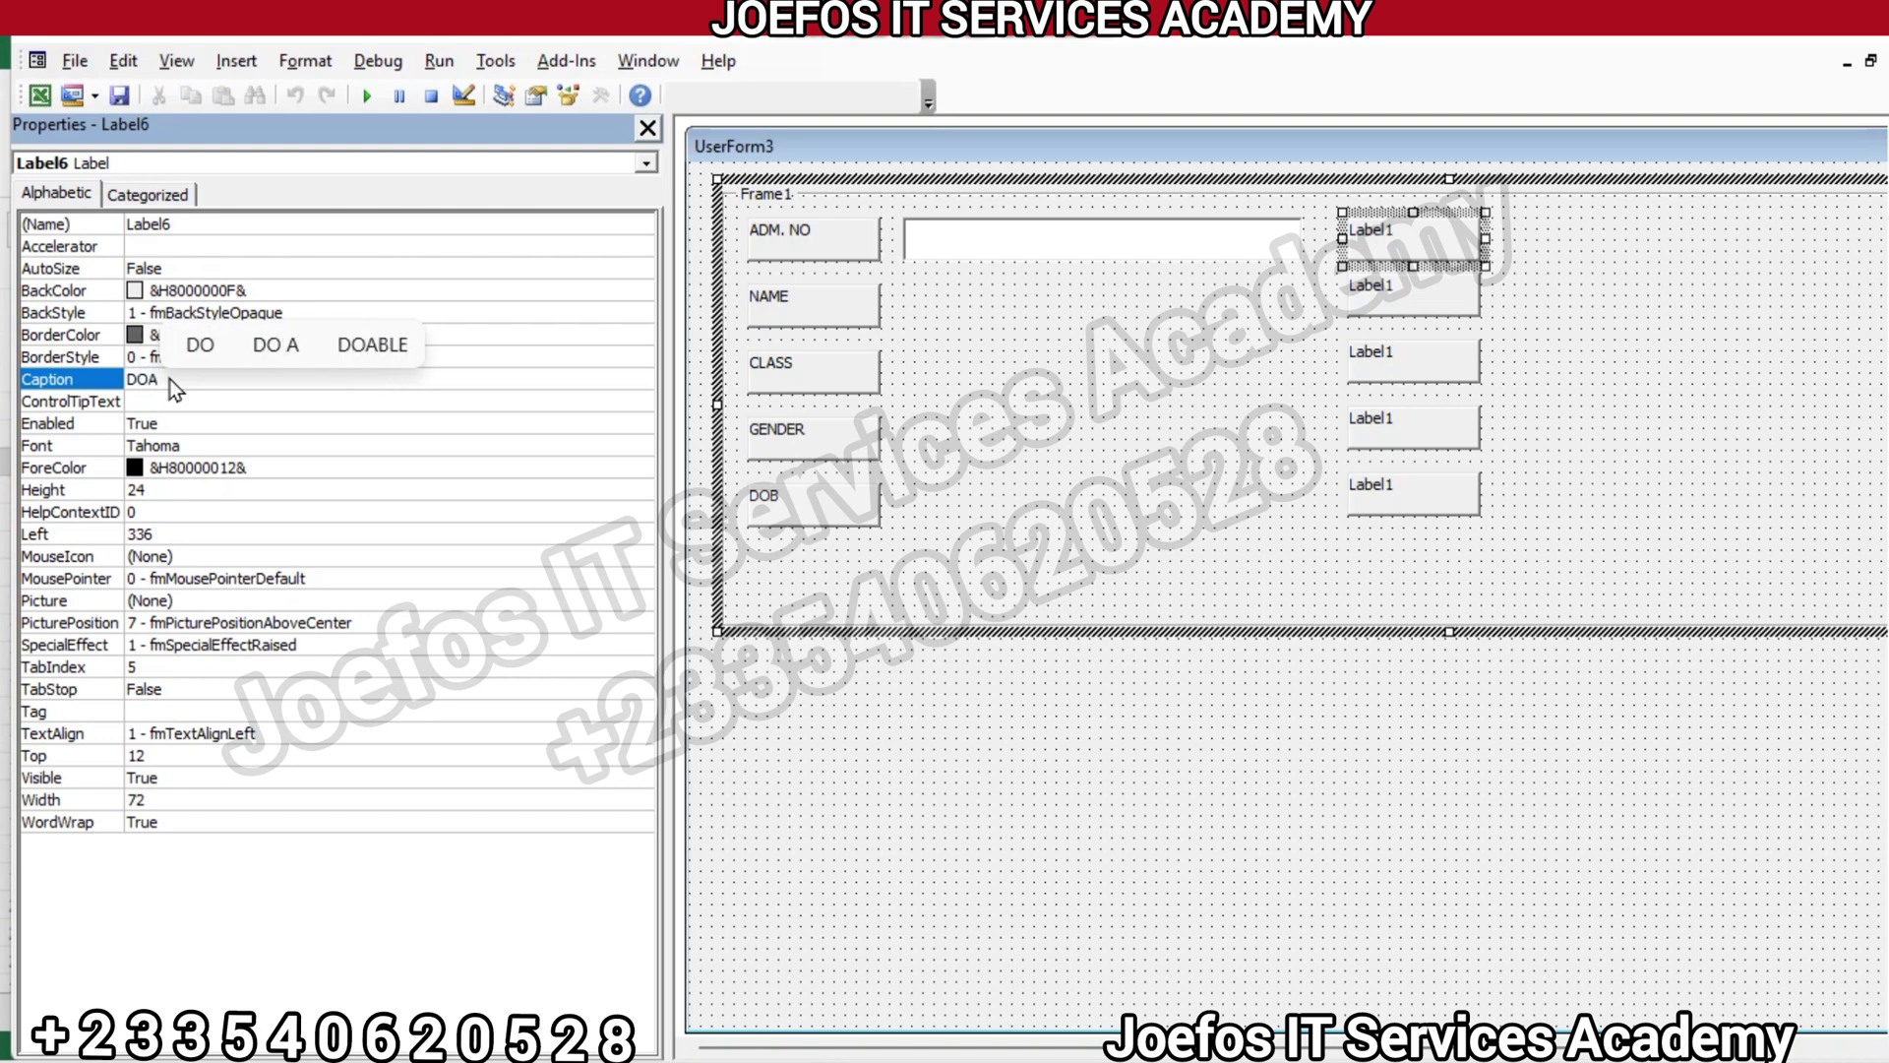
key("Return")
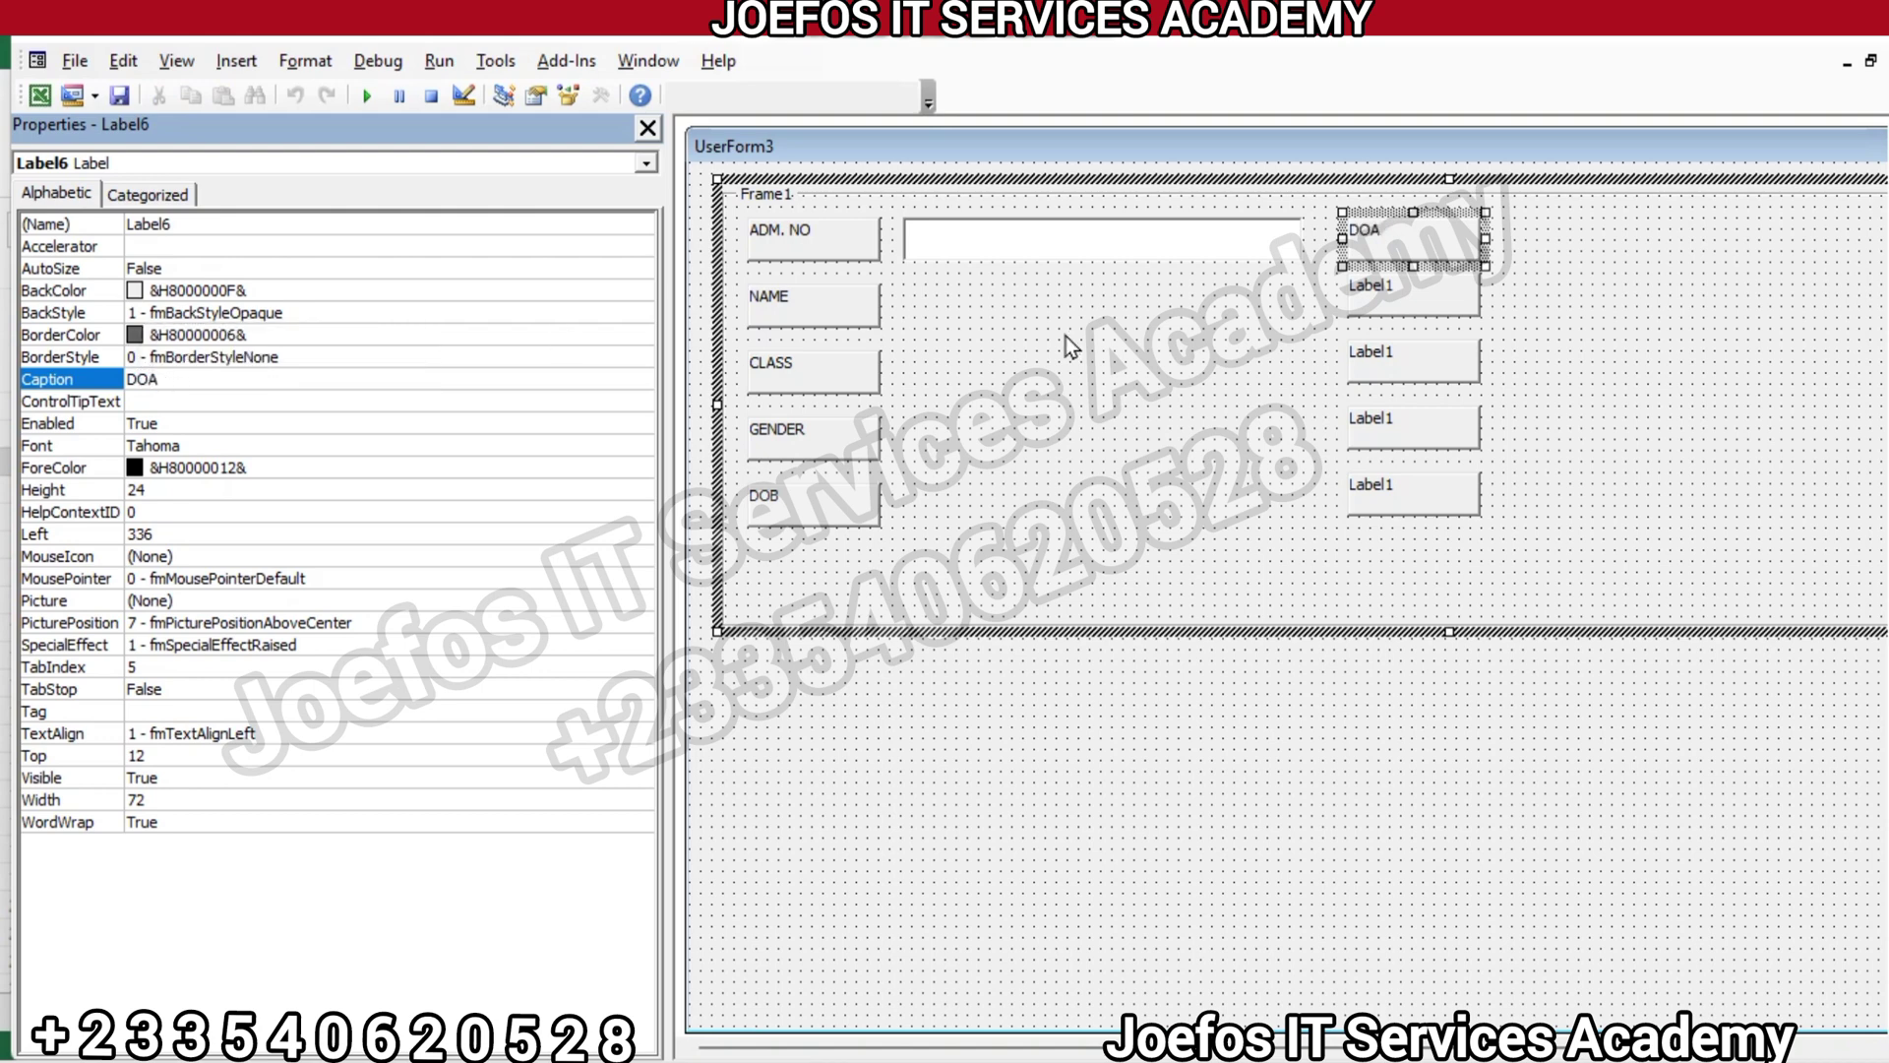
Replace the caption of the second label in the middle column with ADM FEE
left_click(1391, 298)
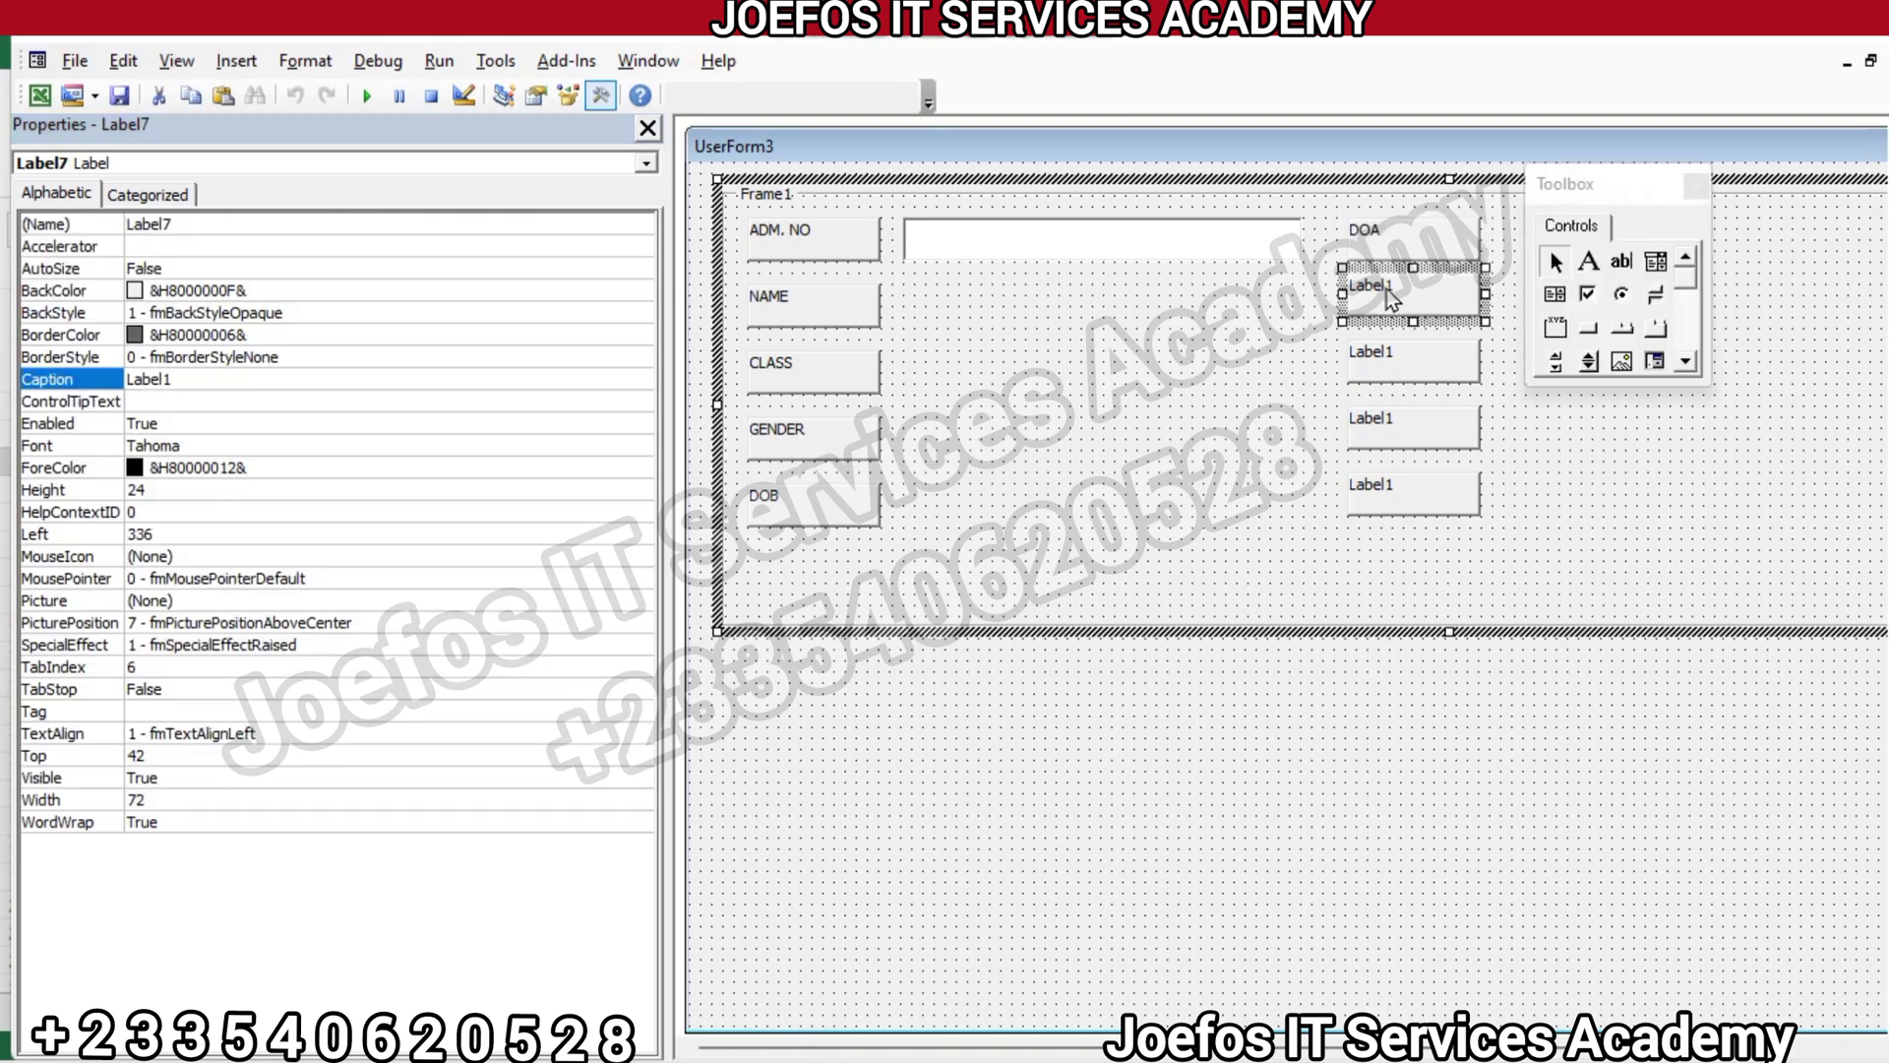
left_click(189, 382)
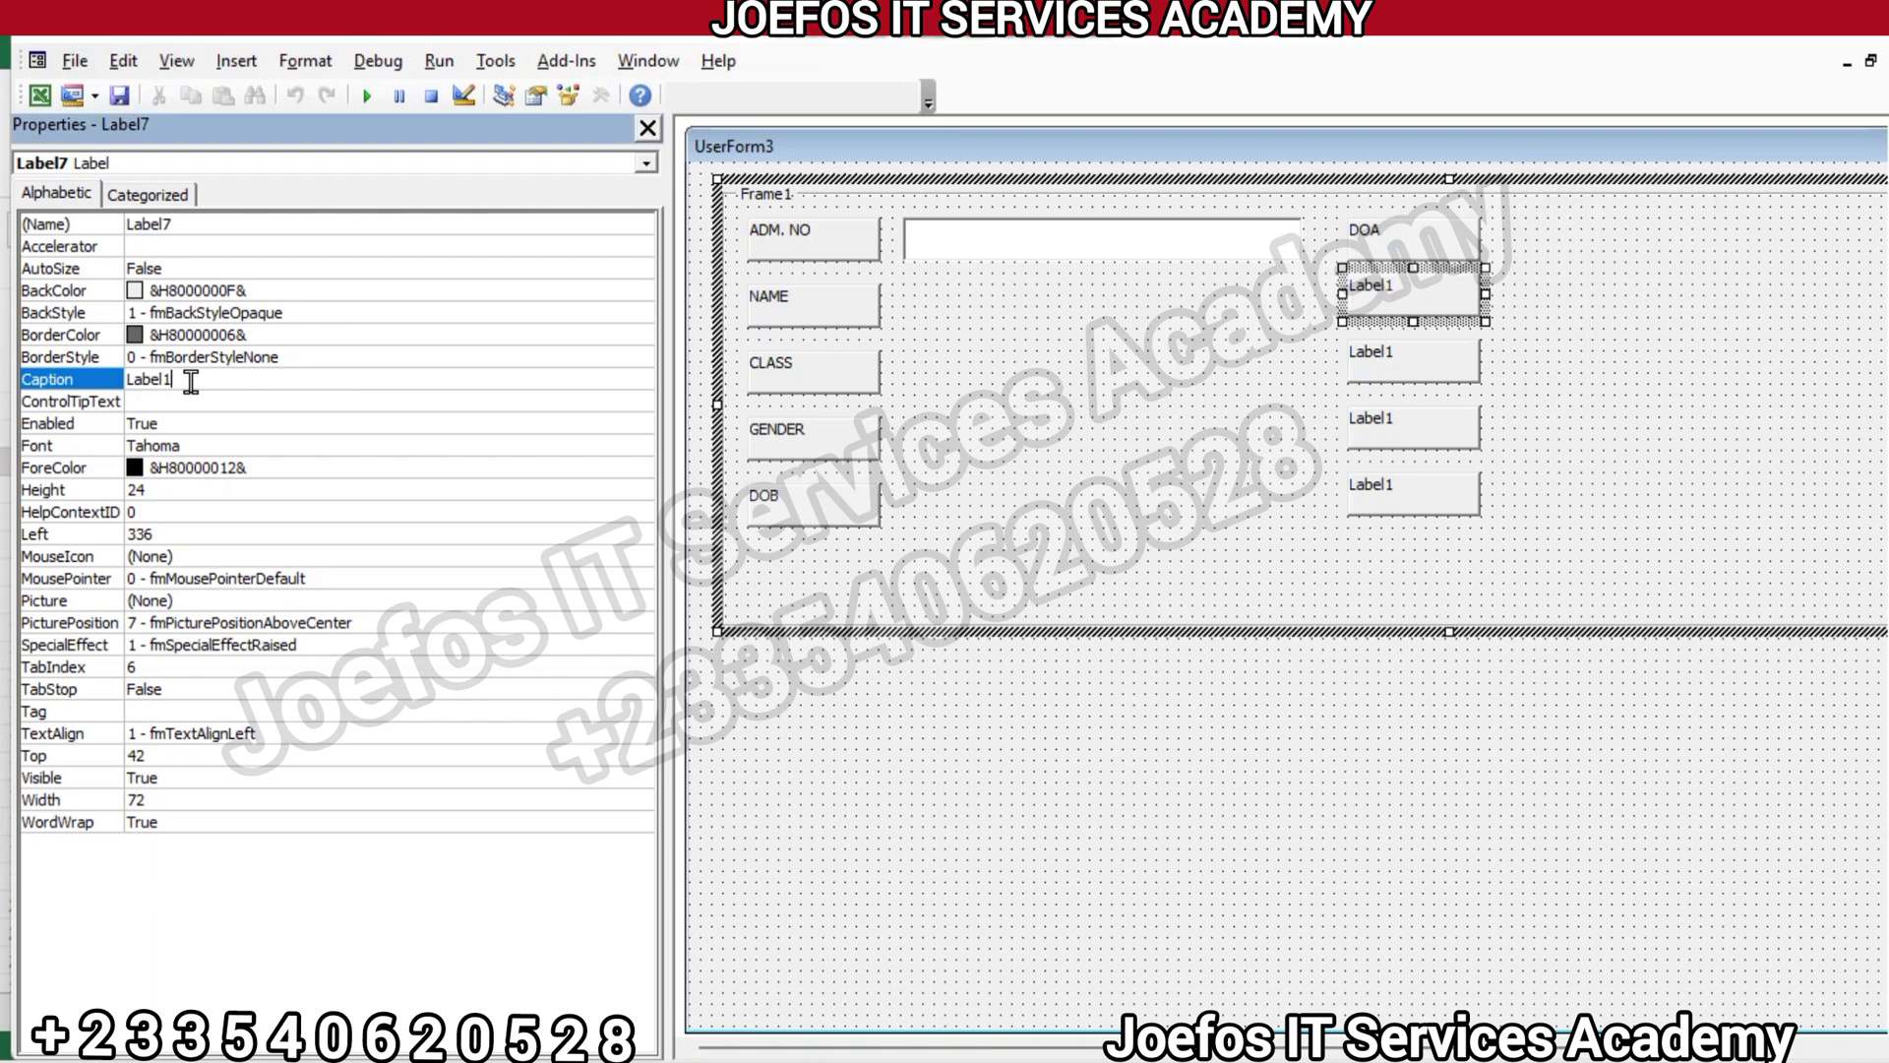
type("AD")
type("M")
key("BackSpace")
key("BackSpace")
key("BackSpace")
key("BackSpace")
key("BackSpace")
key("BackSpace")
key("BackSpace")
key("BackSpace")
type("A")
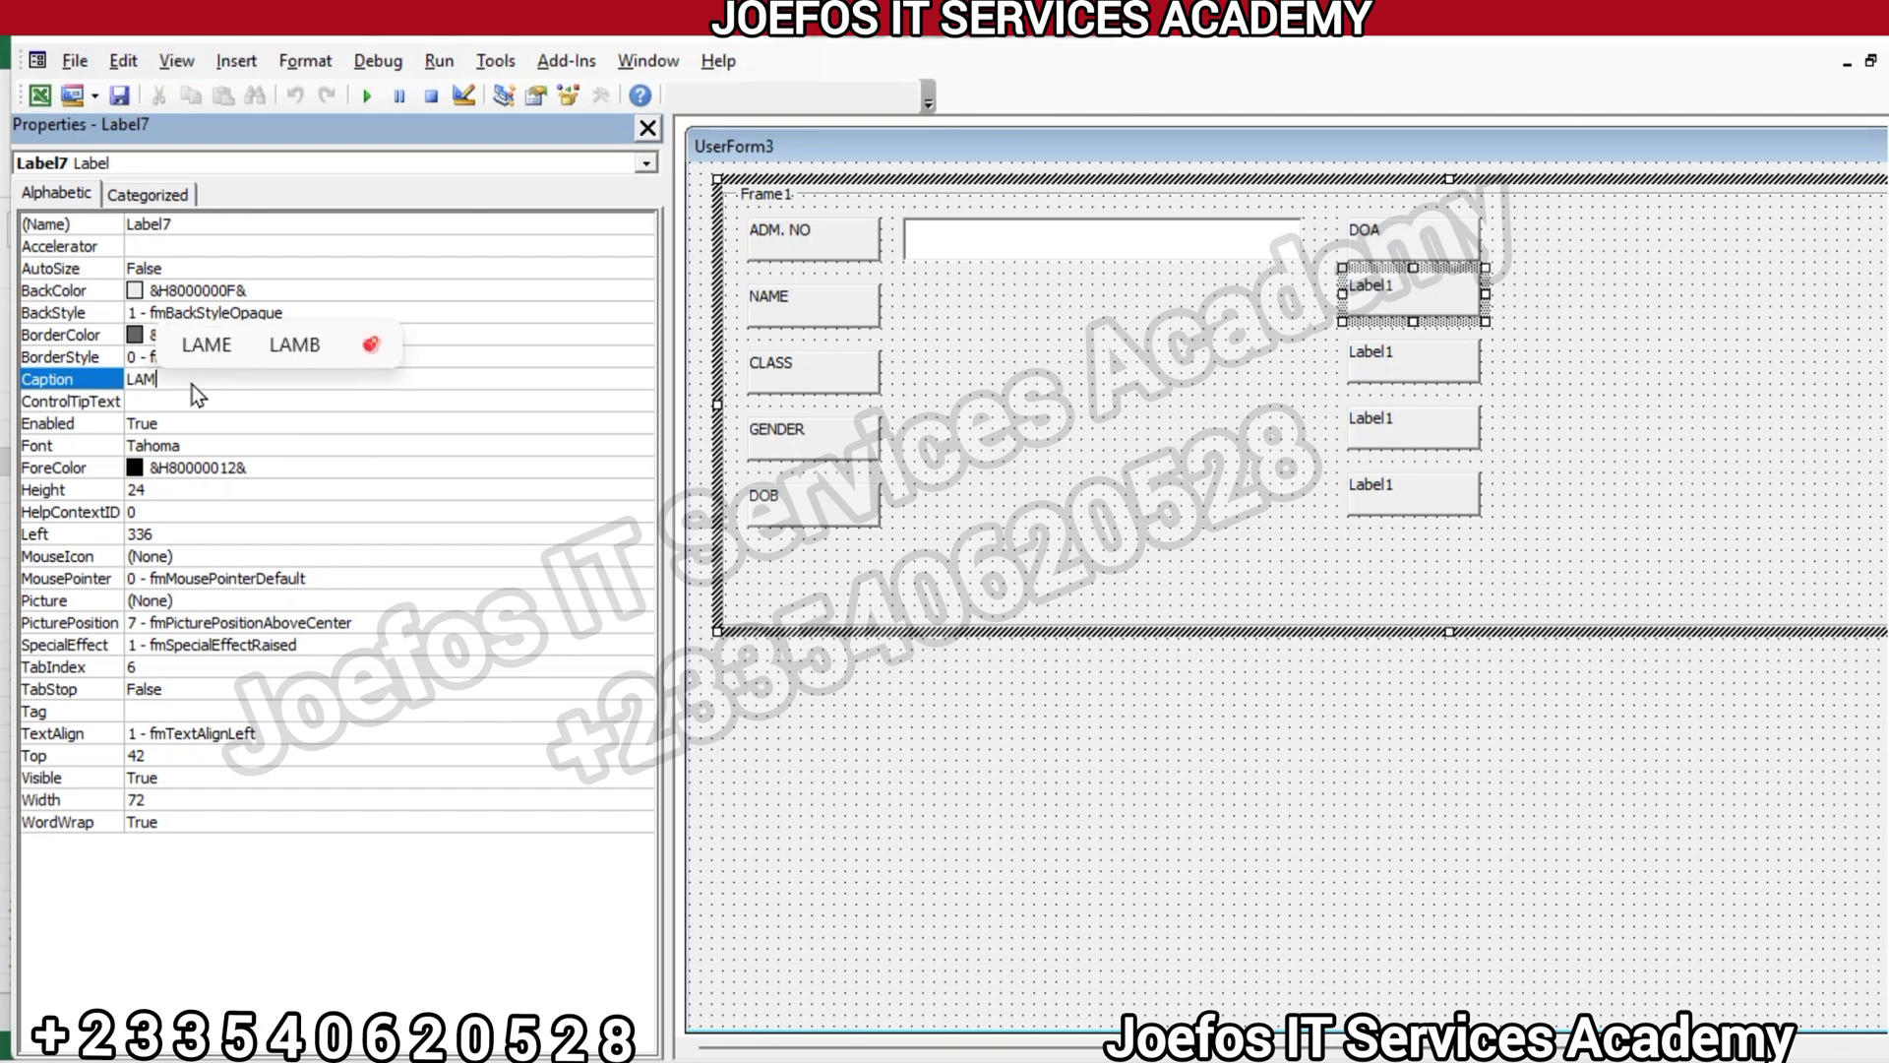
type("DM FEE")
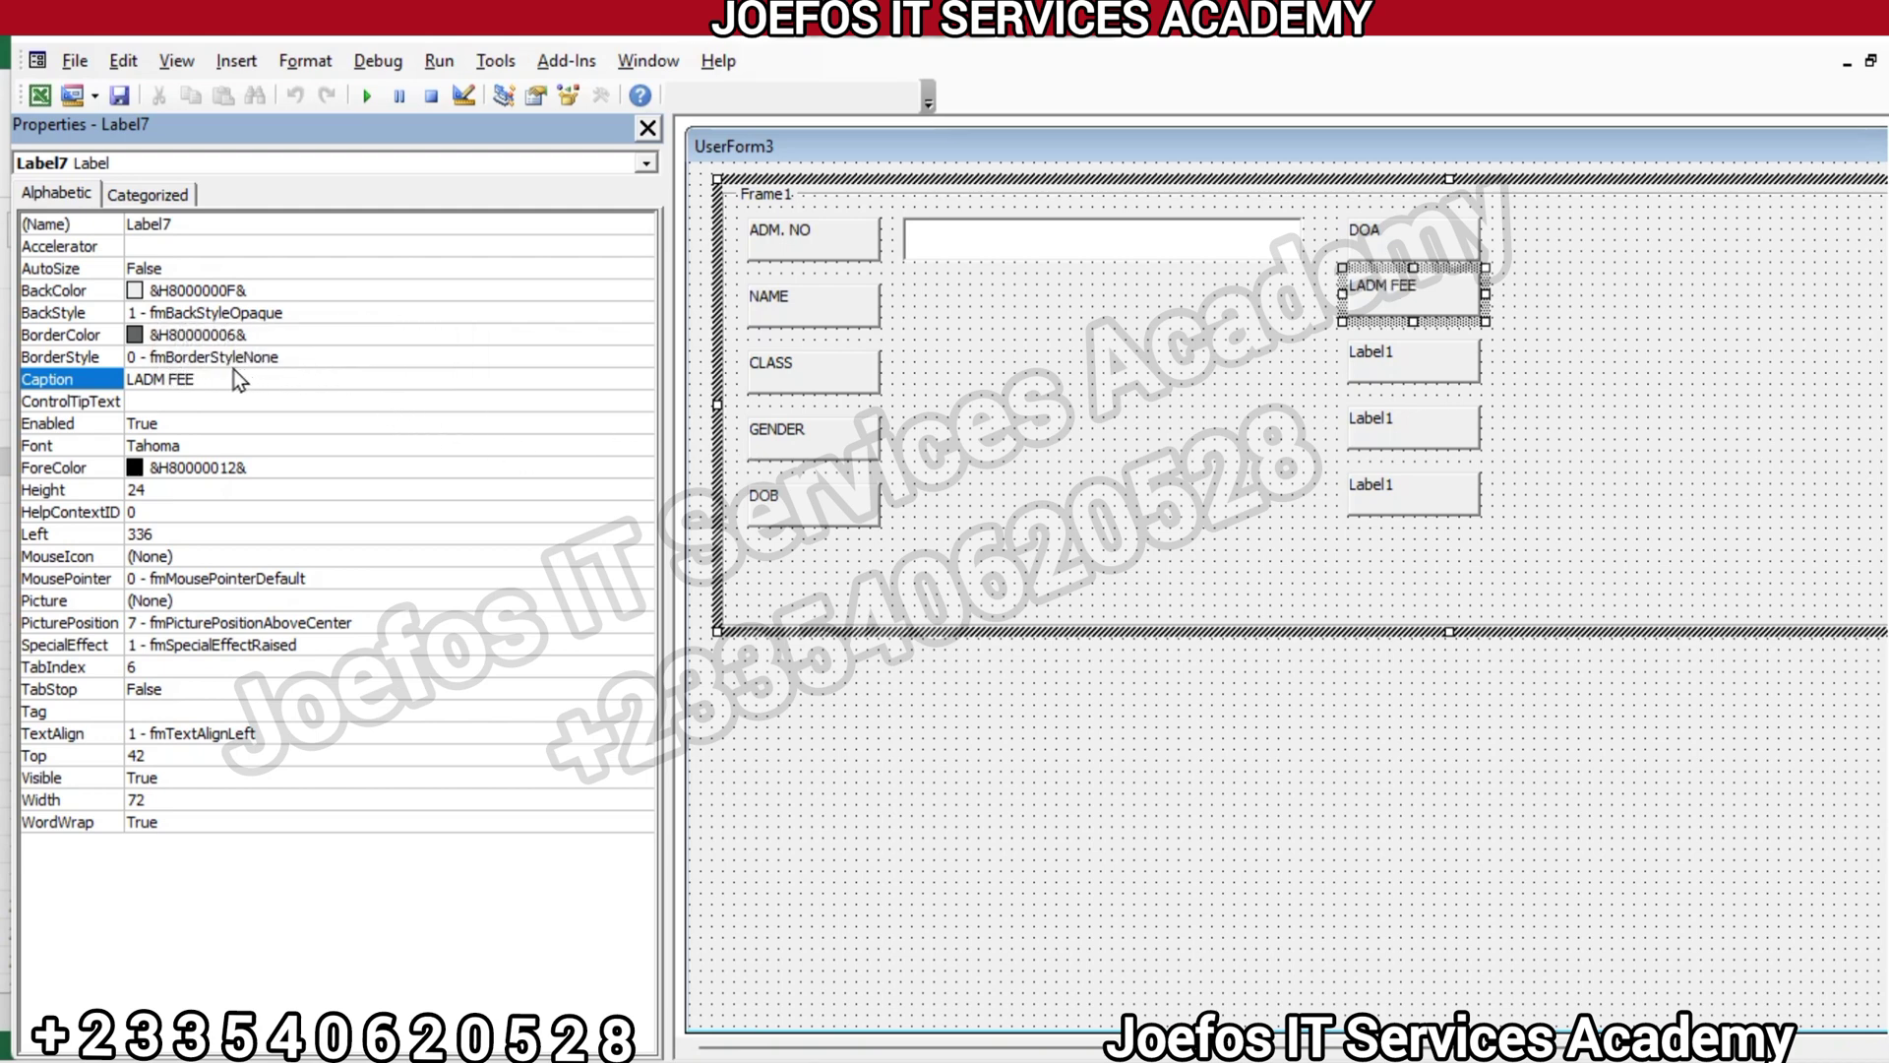
left_click(137, 377)
key("BackSpace")
key("Return")
Replace the caption of the third label in the middle column with GUARDIAN
left_click(1375, 362)
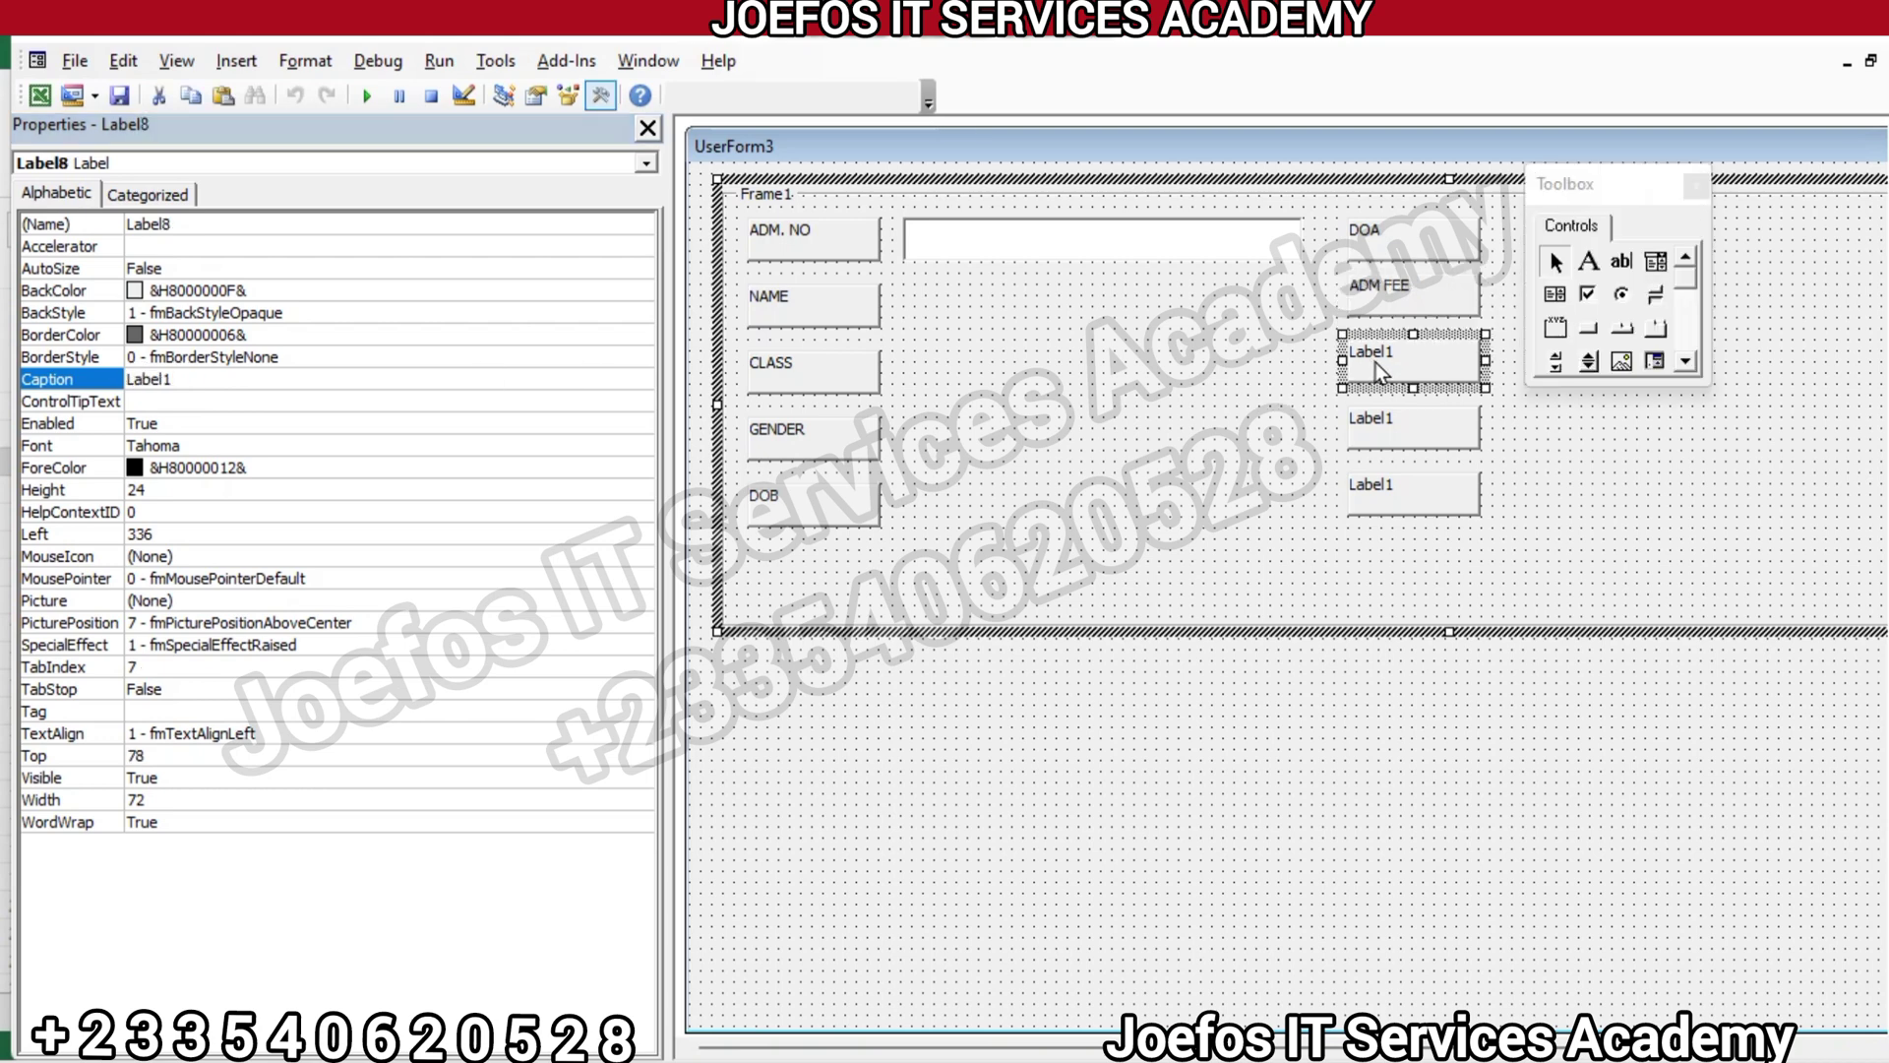
left_click(182, 378)
key("BackSpace")
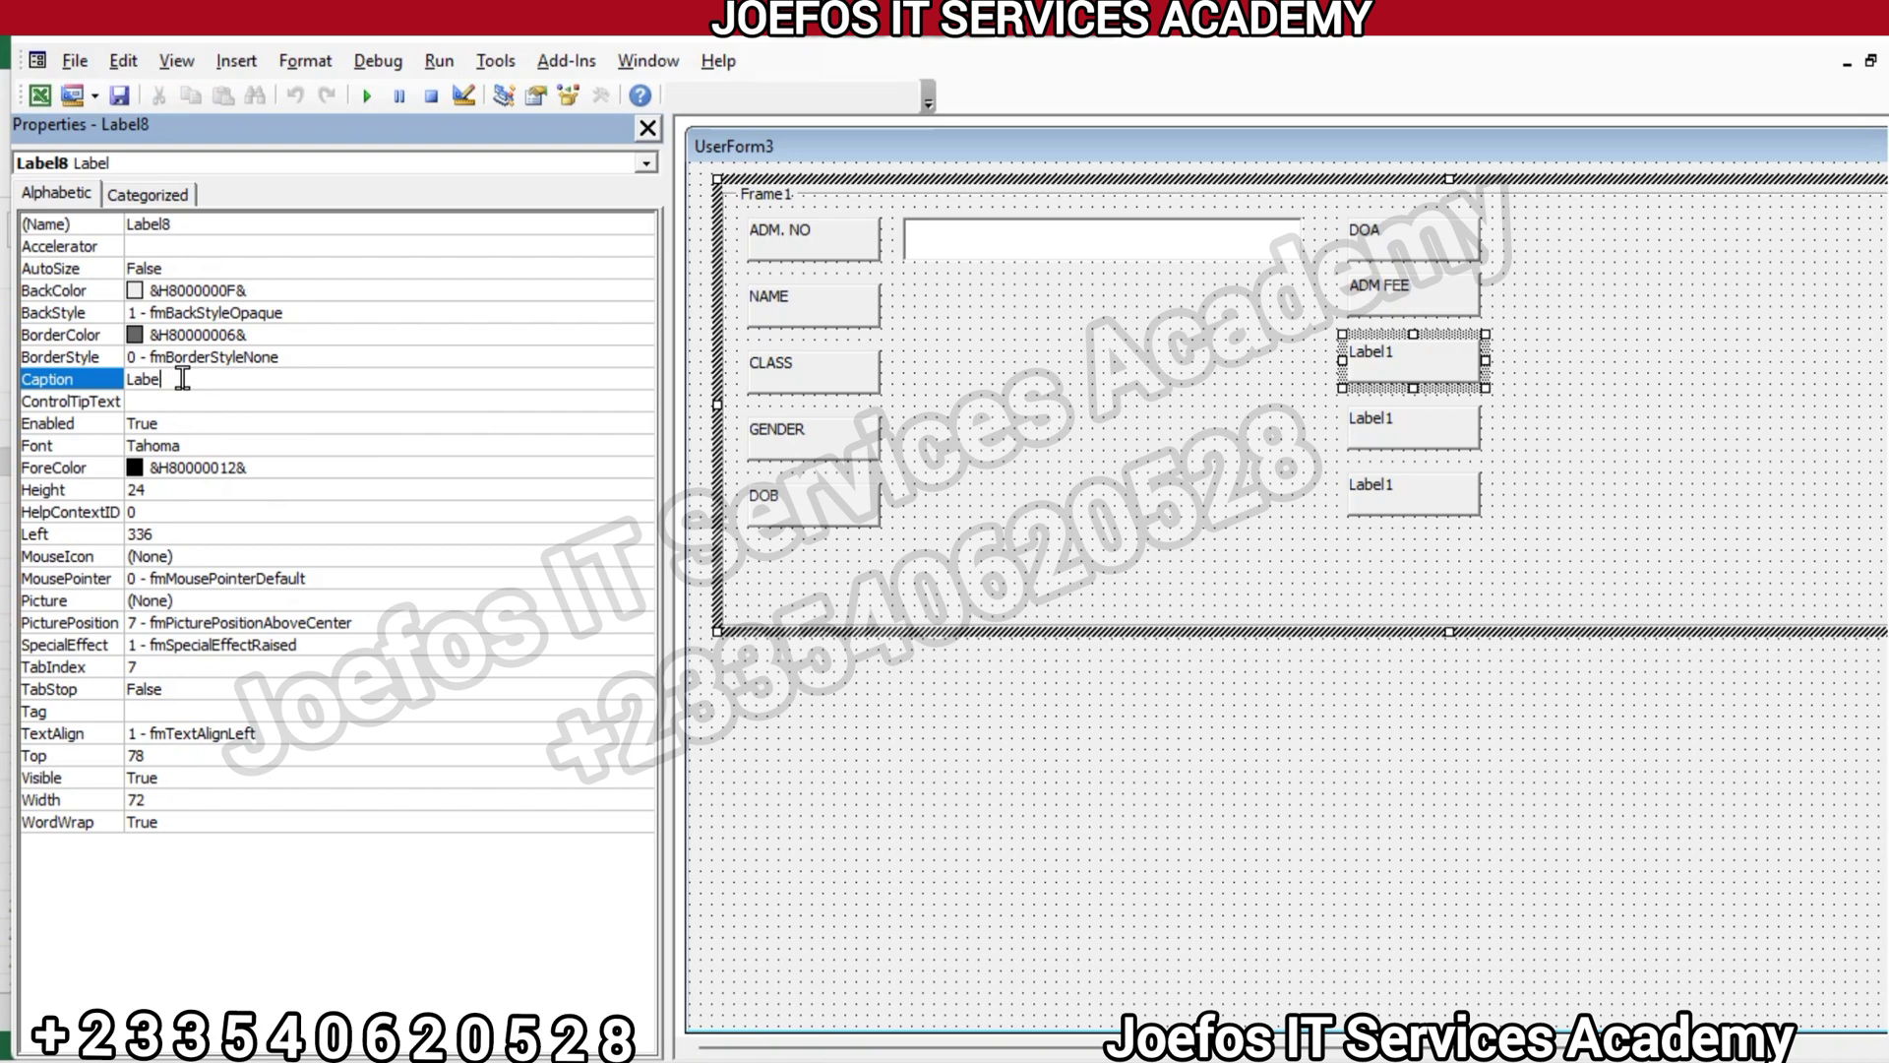
key("BackSpace")
key("BackSpace")
key("BackSpace")
key("BackSpace")
type("GU")
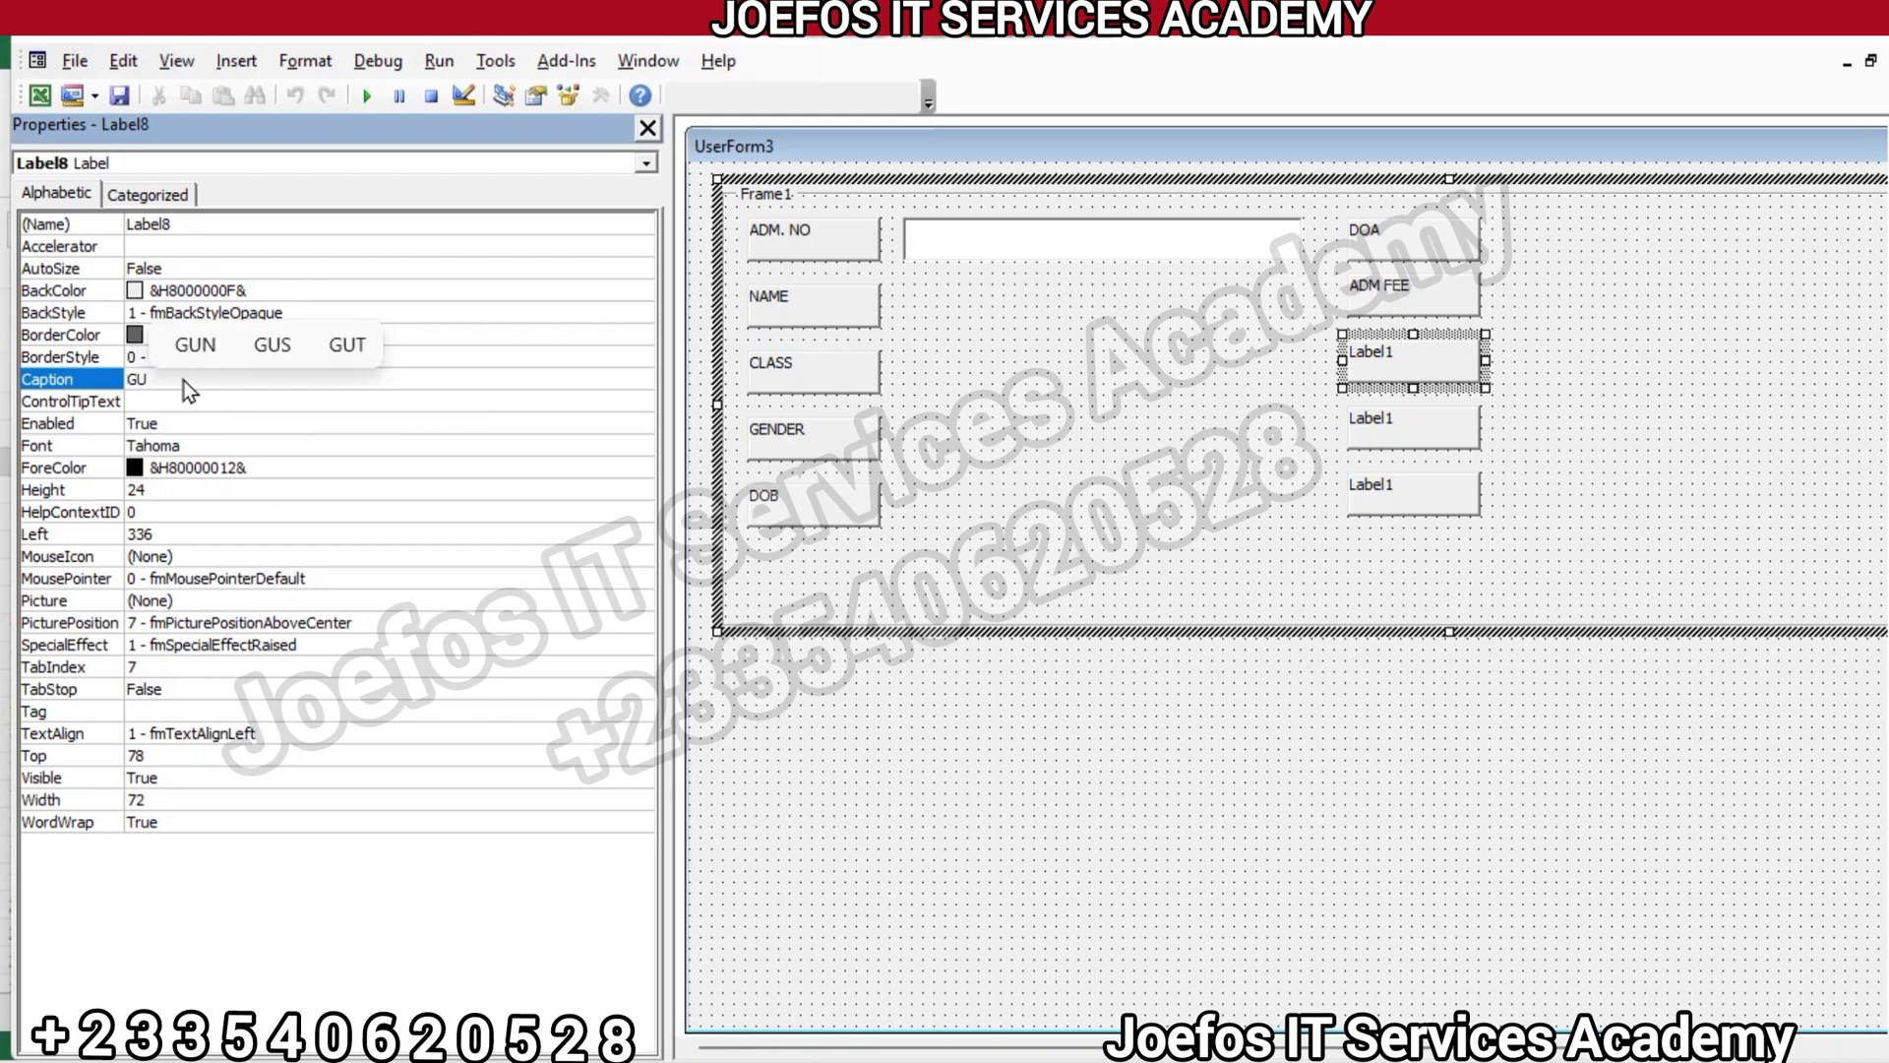
type("AR")
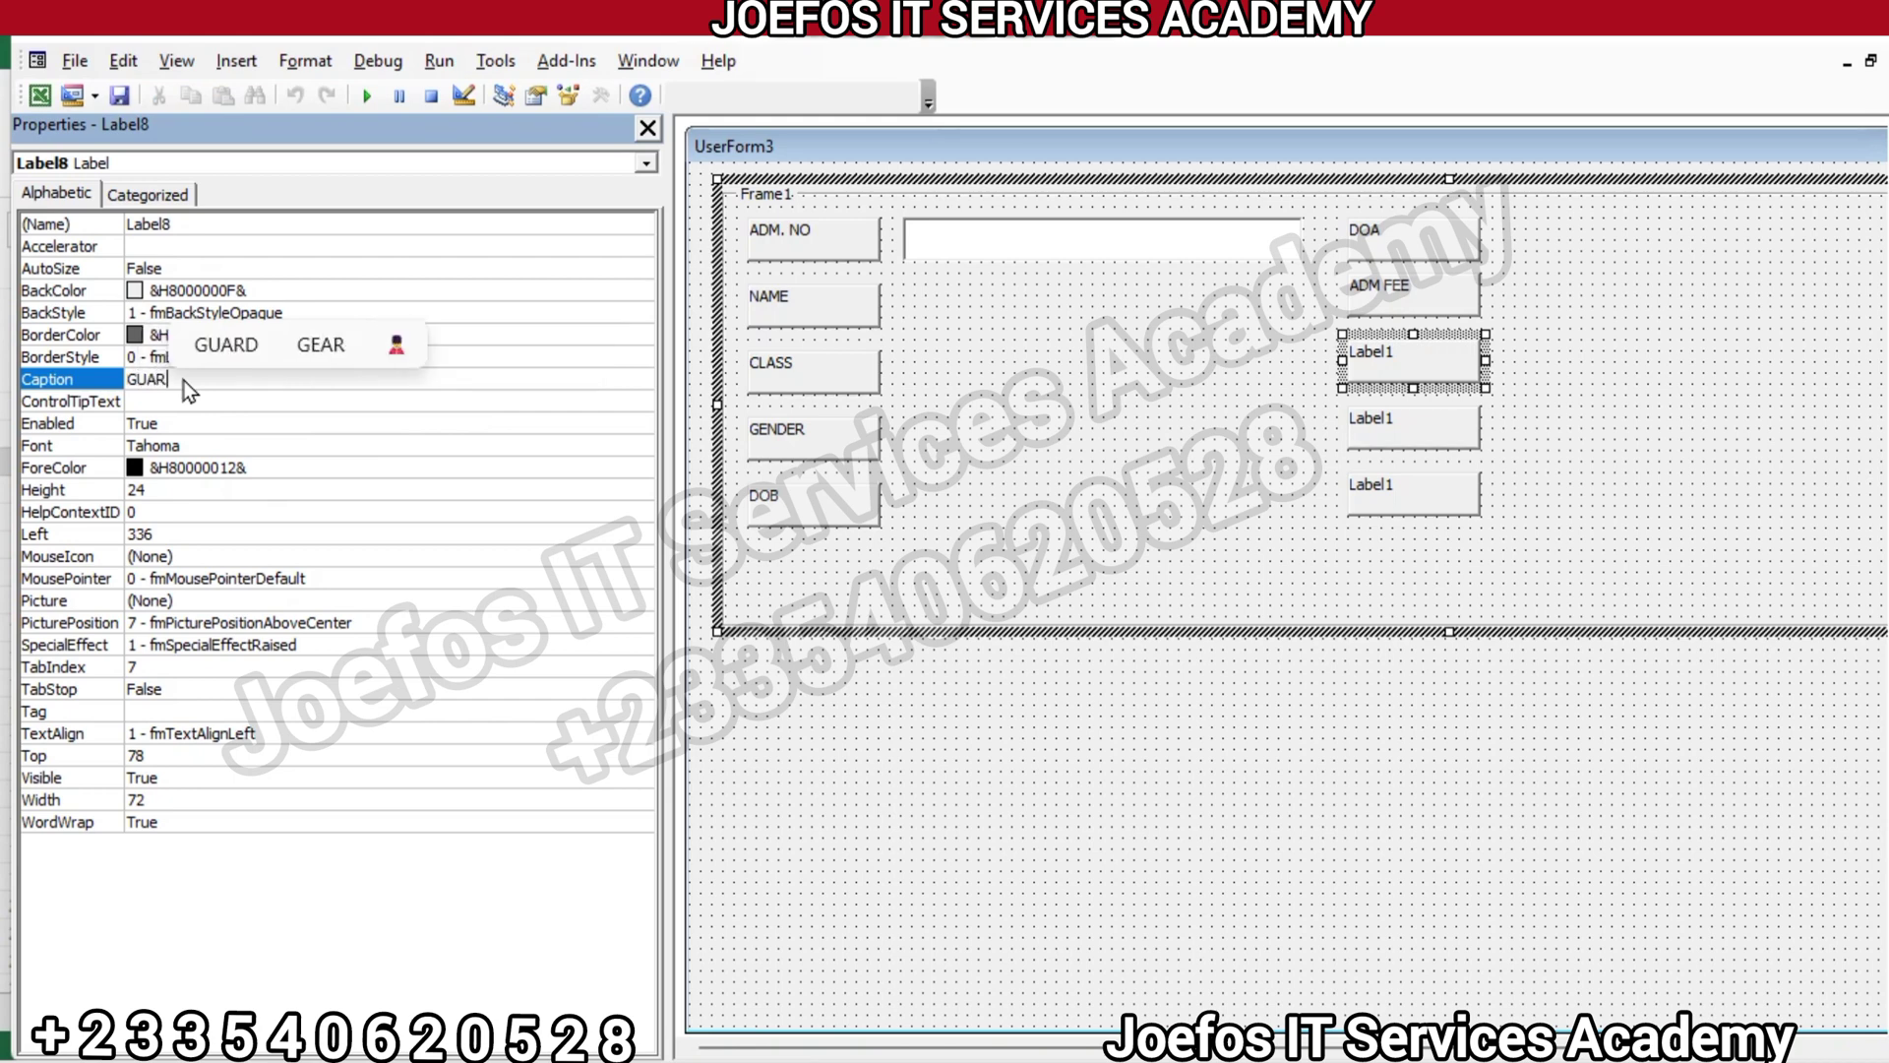
type("DIAN")
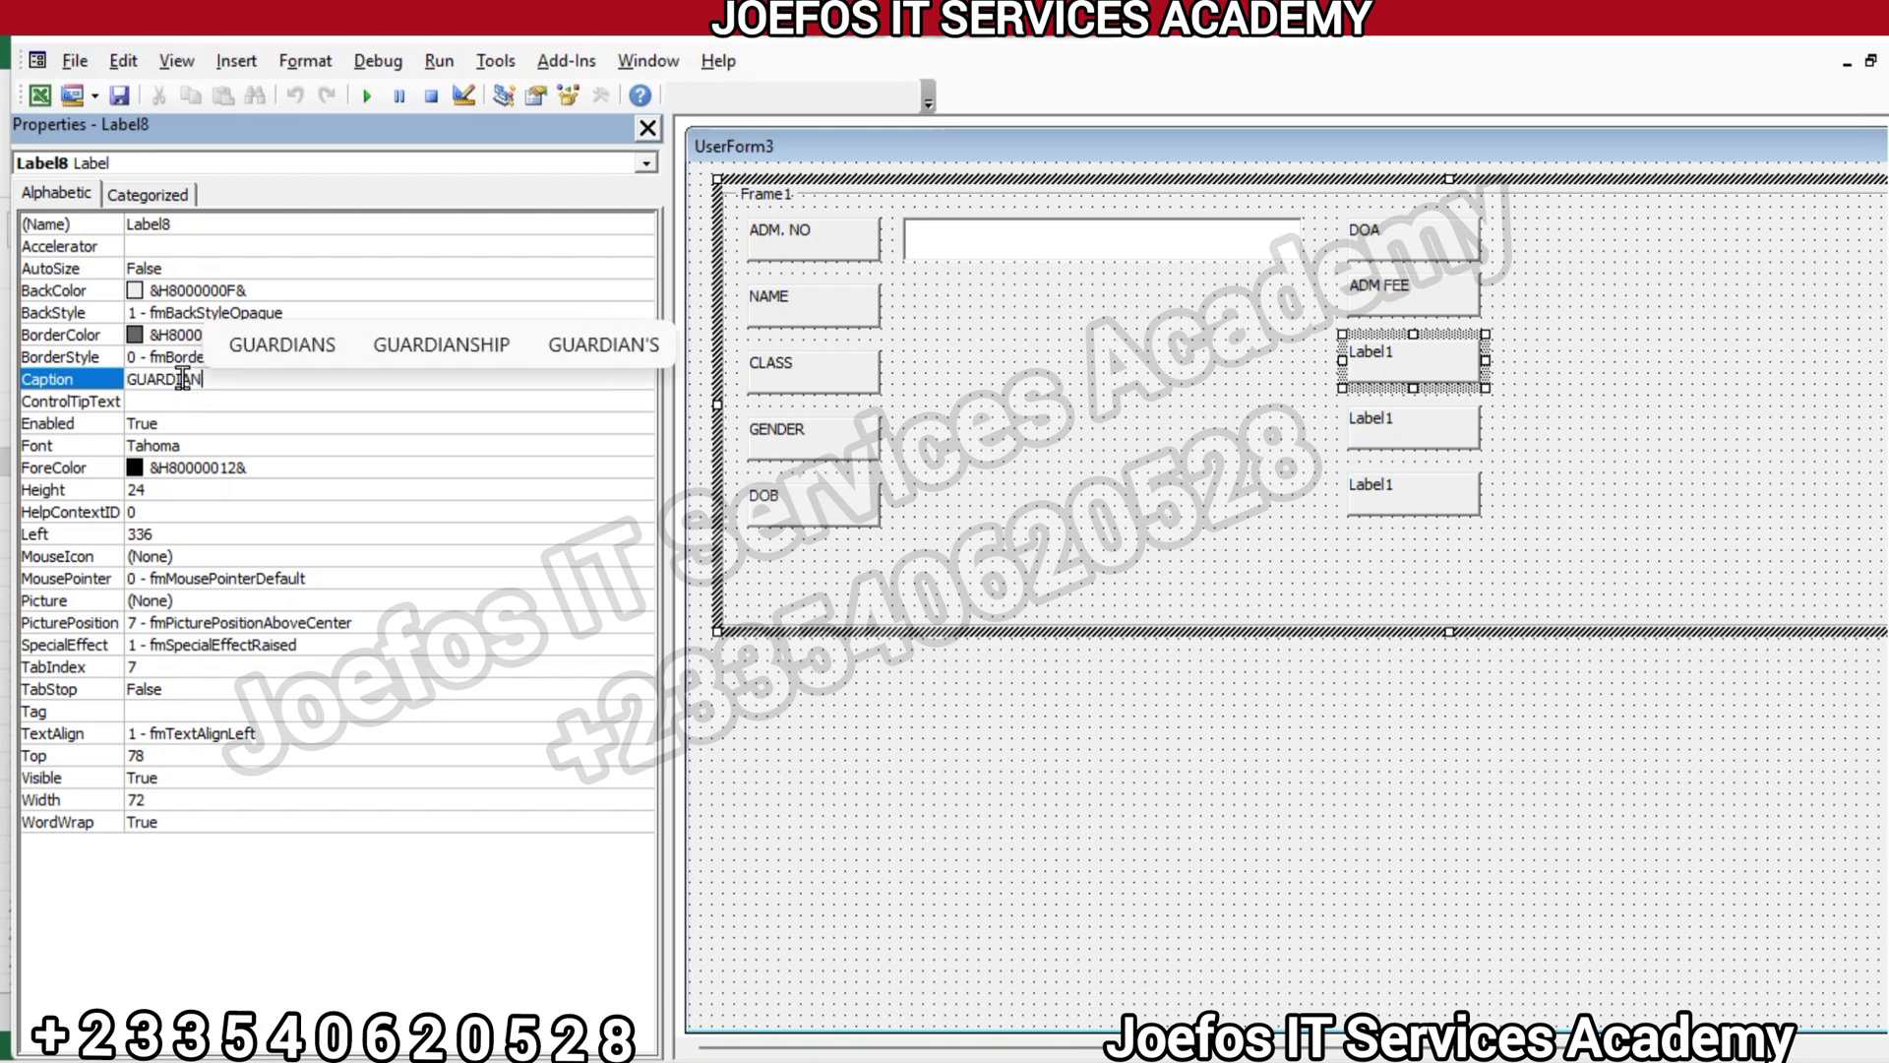
key("Return")
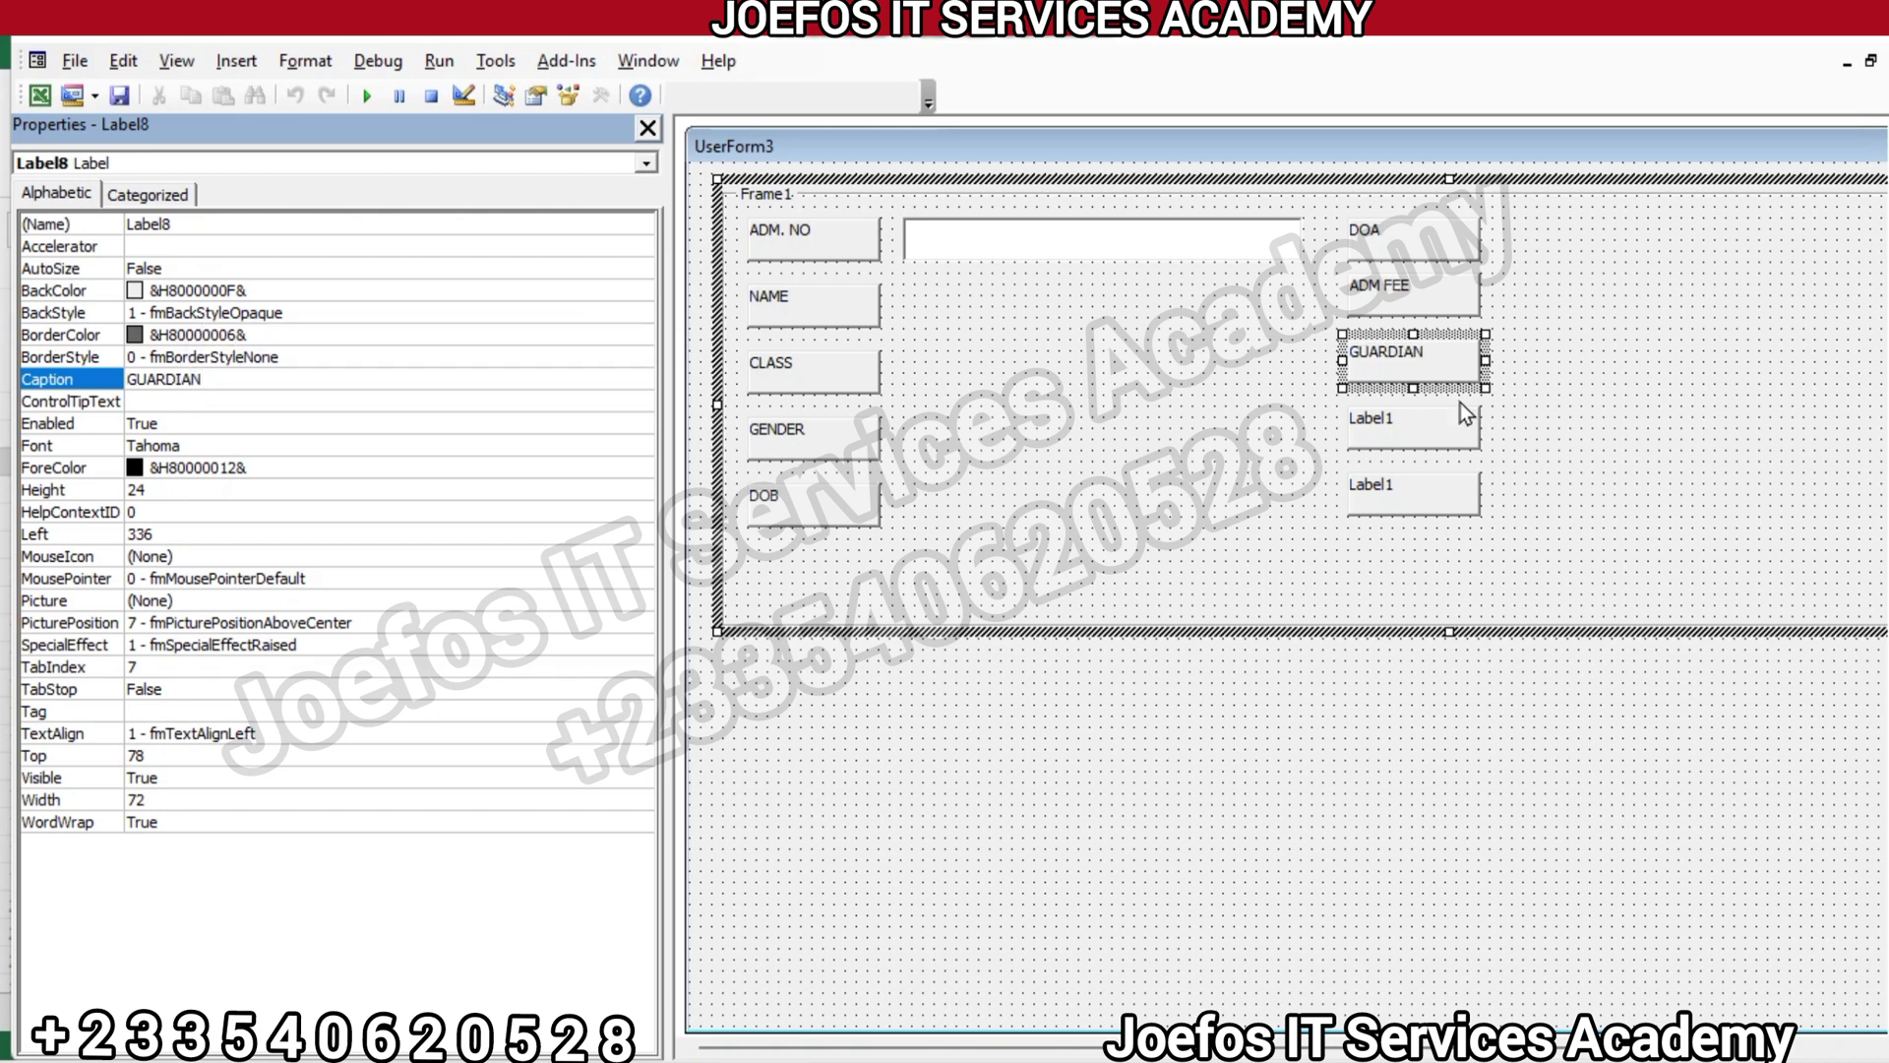
Set the caption of the fourth label in the middle column, below GUARDIAN, to ADDRESS
left_click(1422, 421)
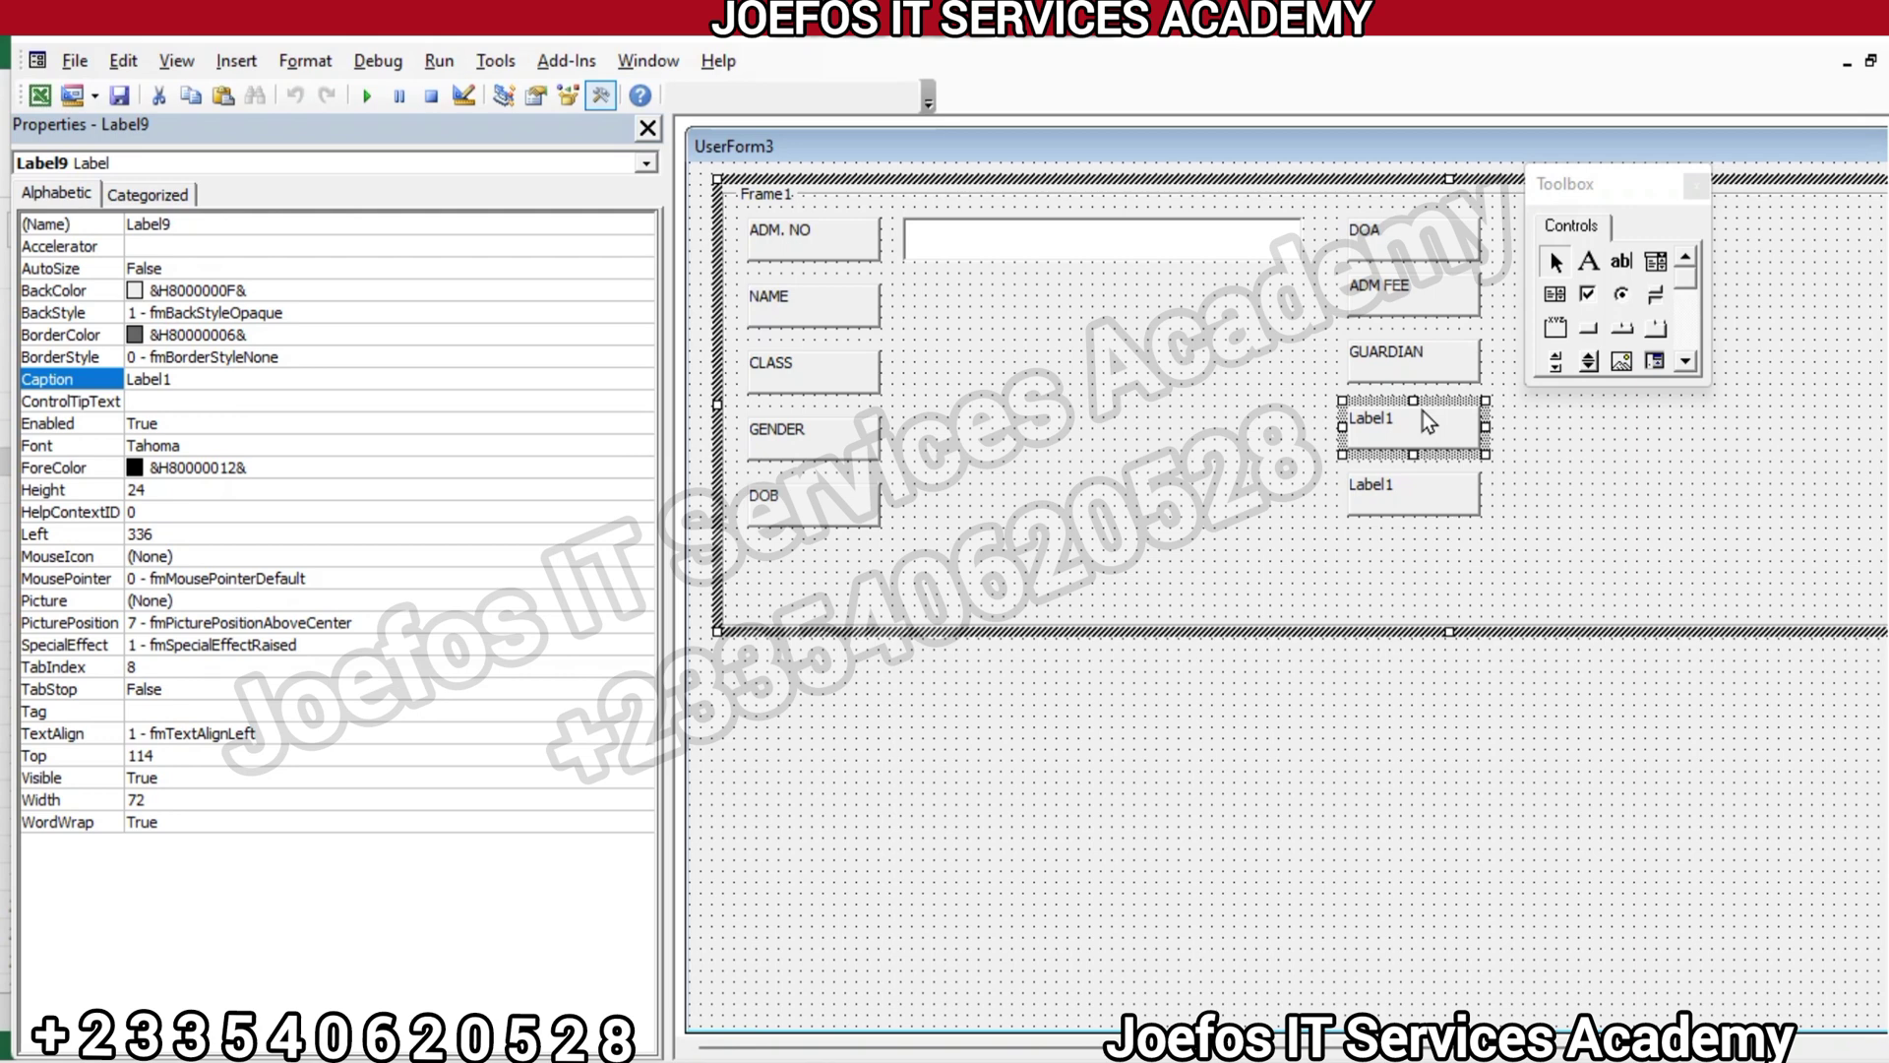
double_click(157, 379)
type("ADDR")
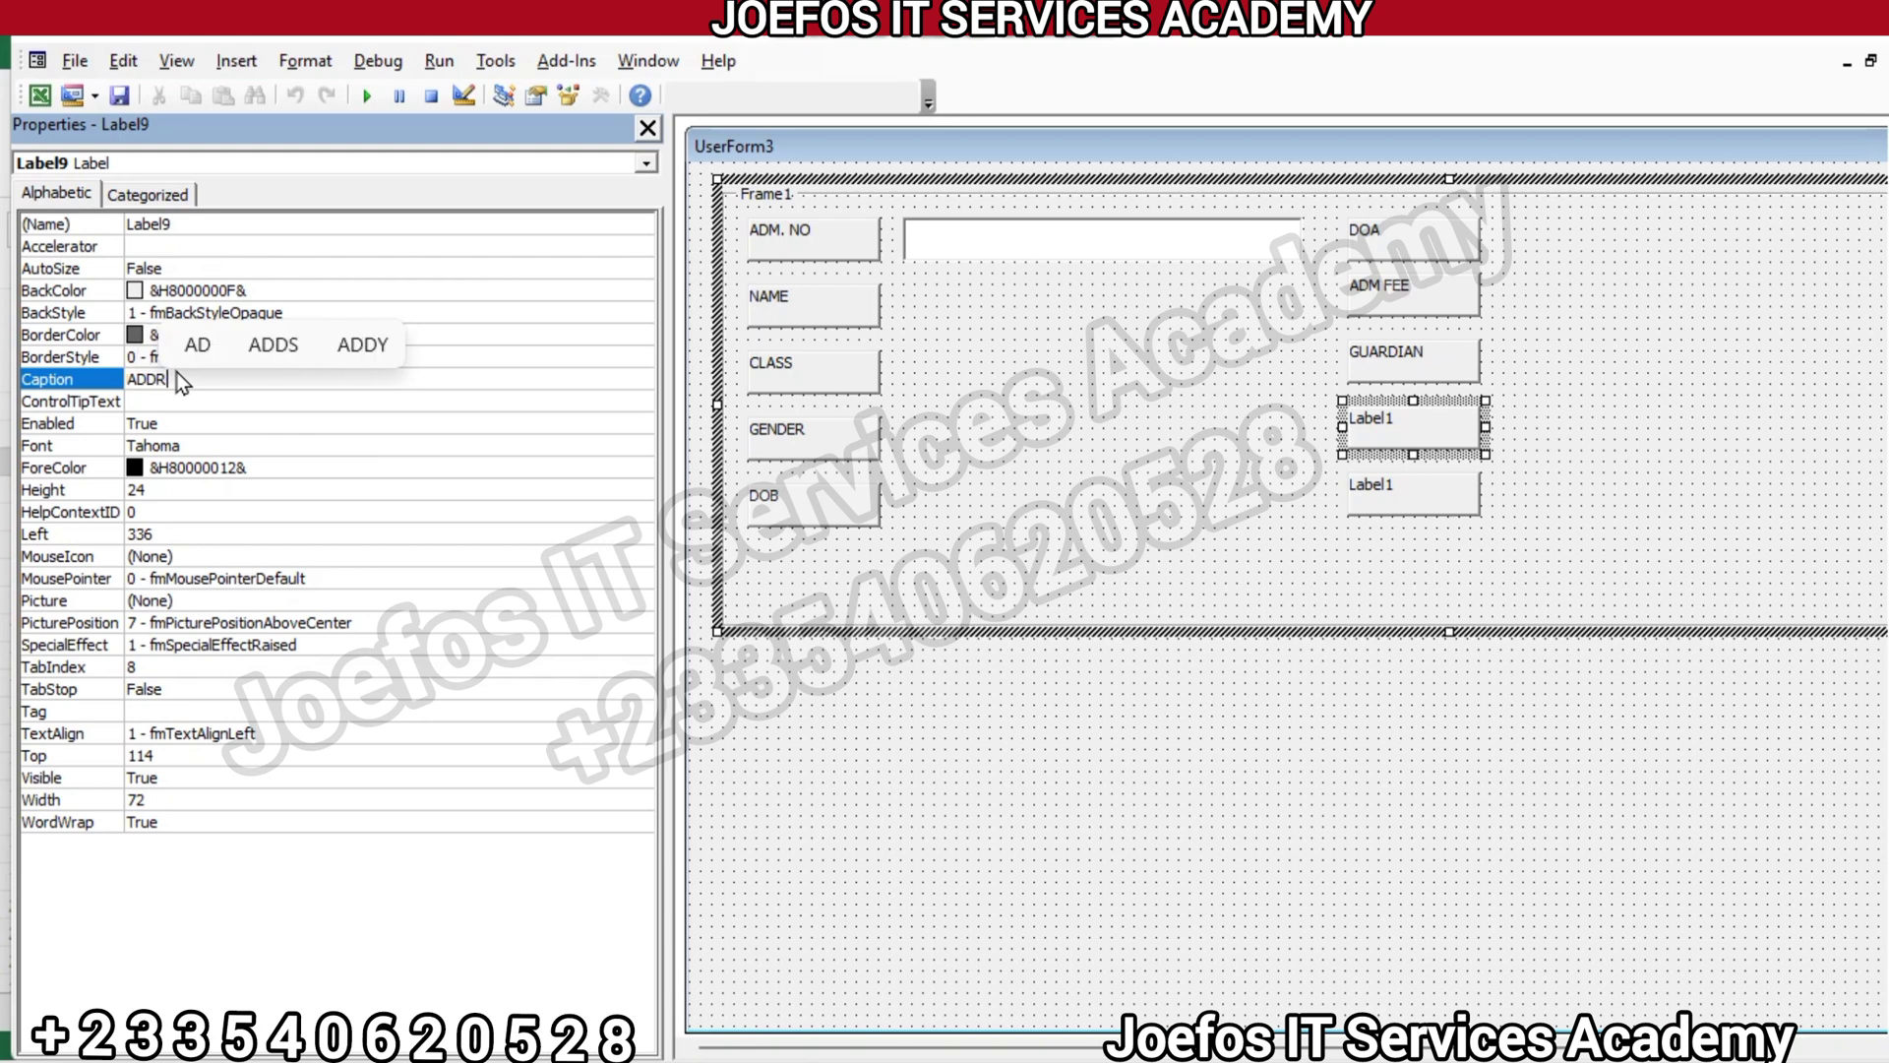
type("ESS")
key("Return")
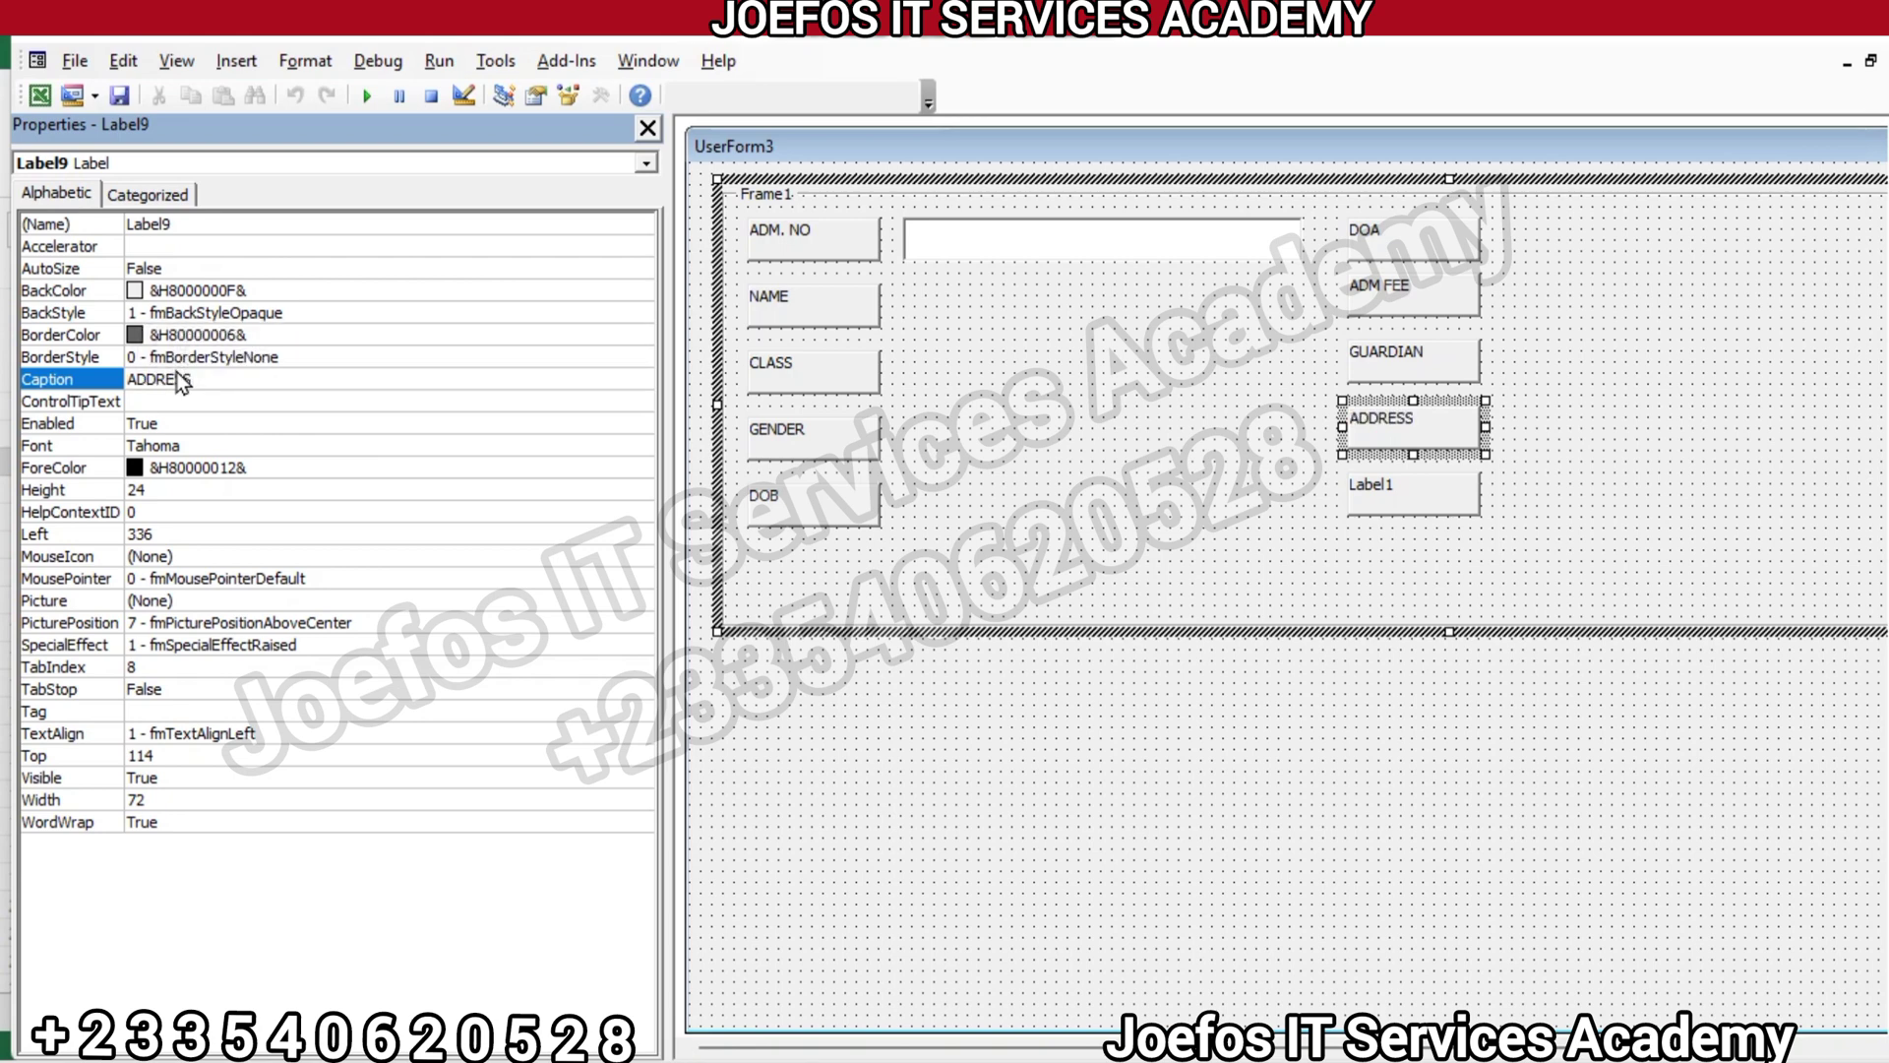
Change the caption of the last label in the middle column to CONTACT
left_click(1413, 486)
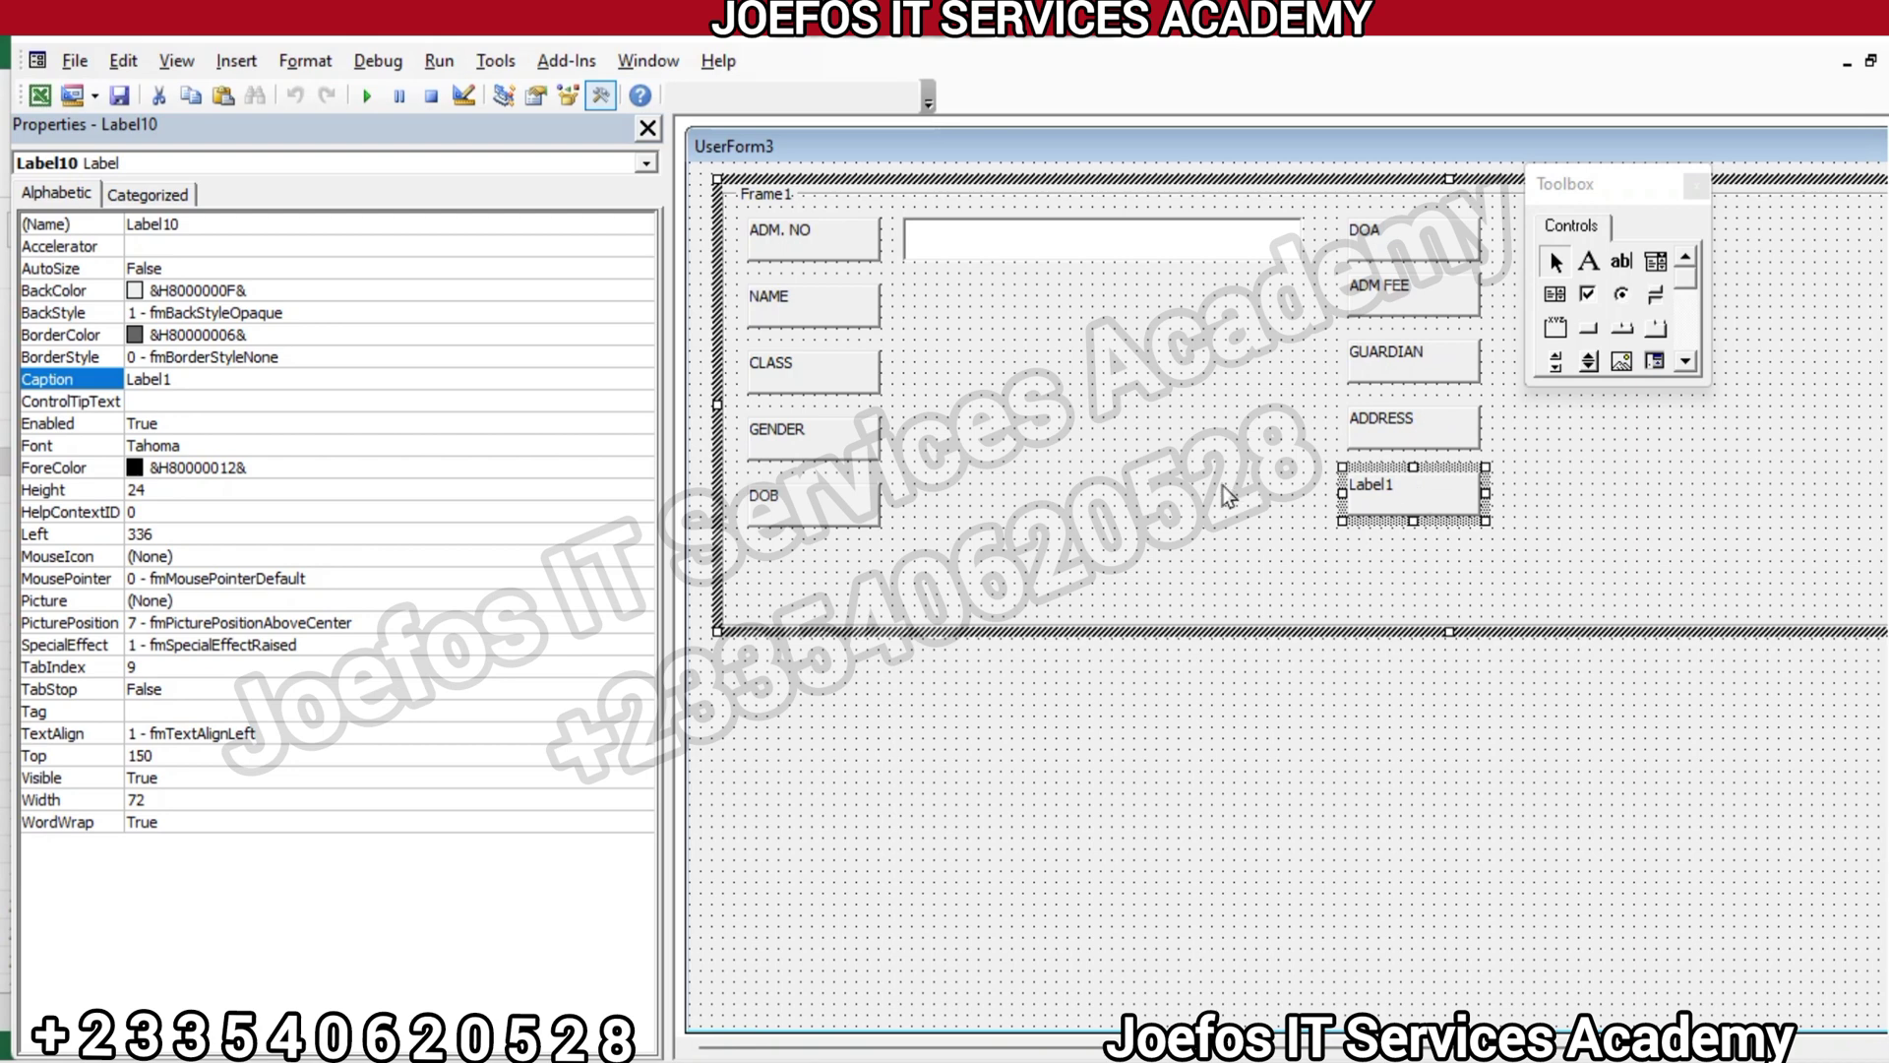
left_click(187, 375)
double_click(182, 376)
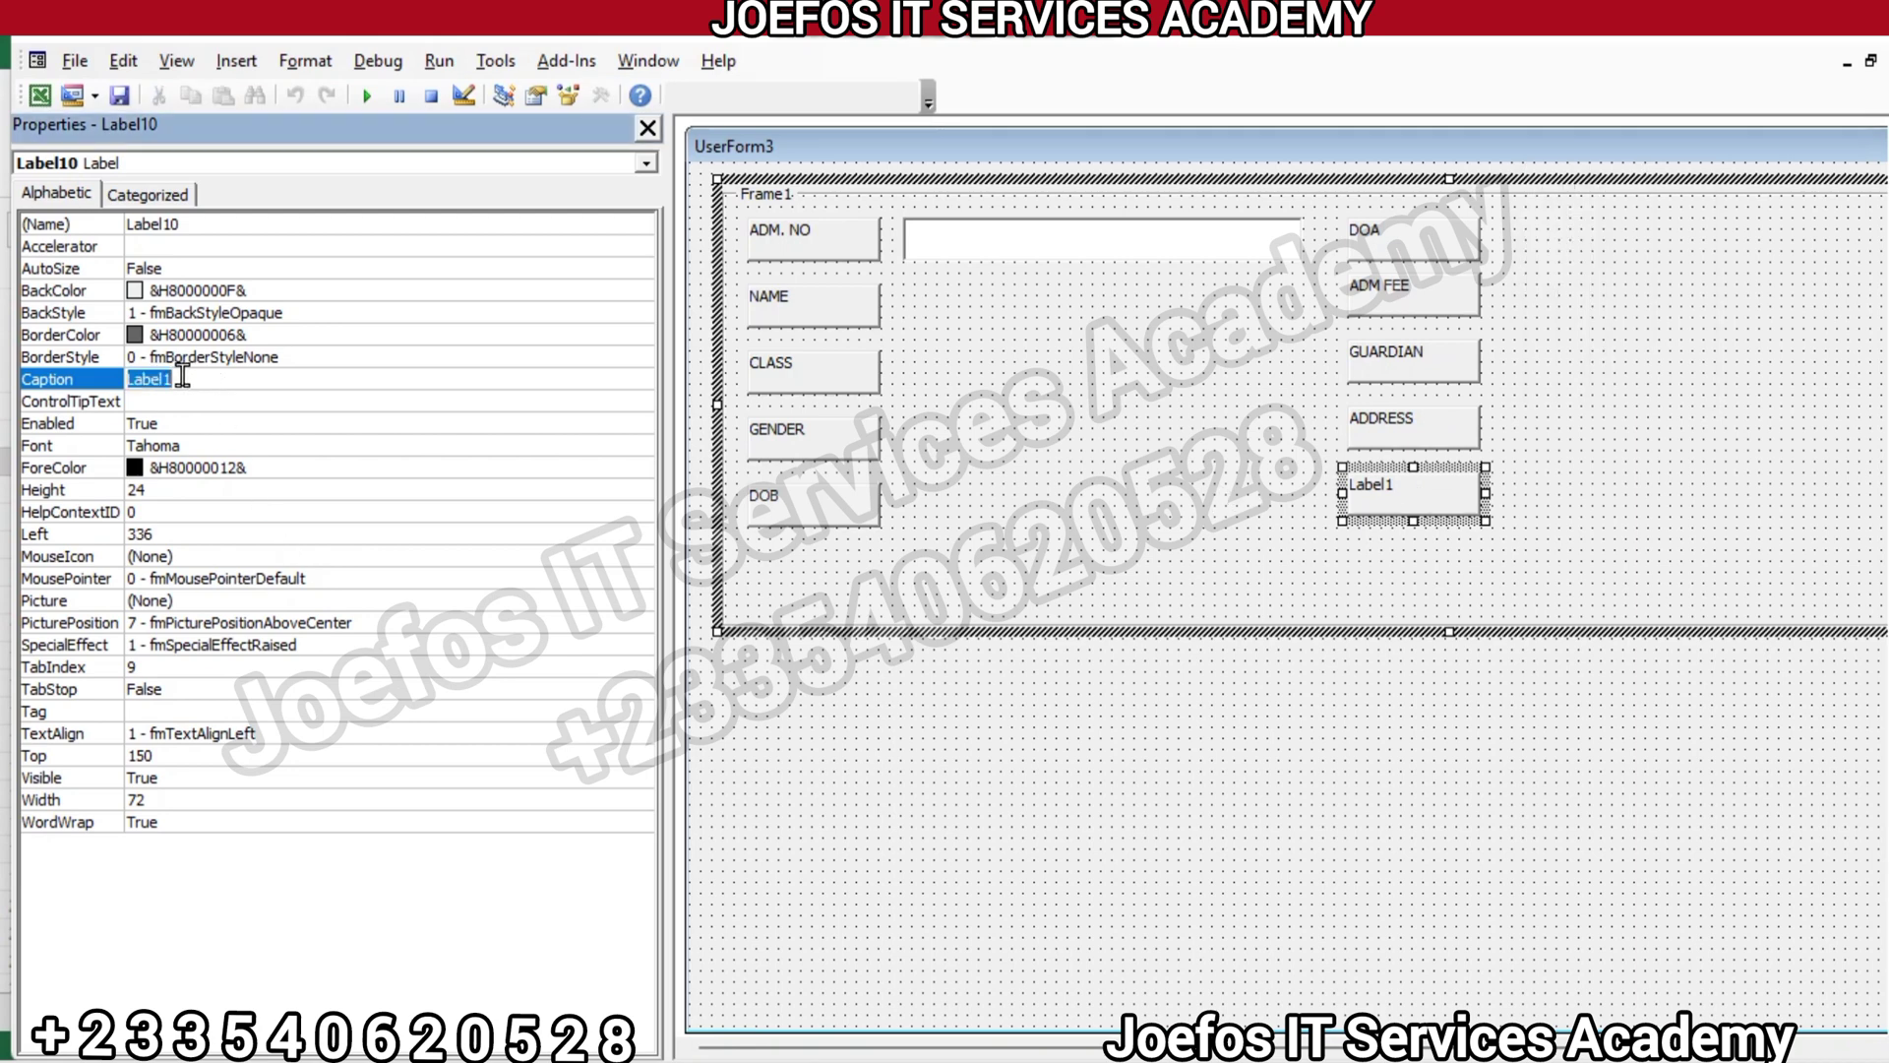
type("C")
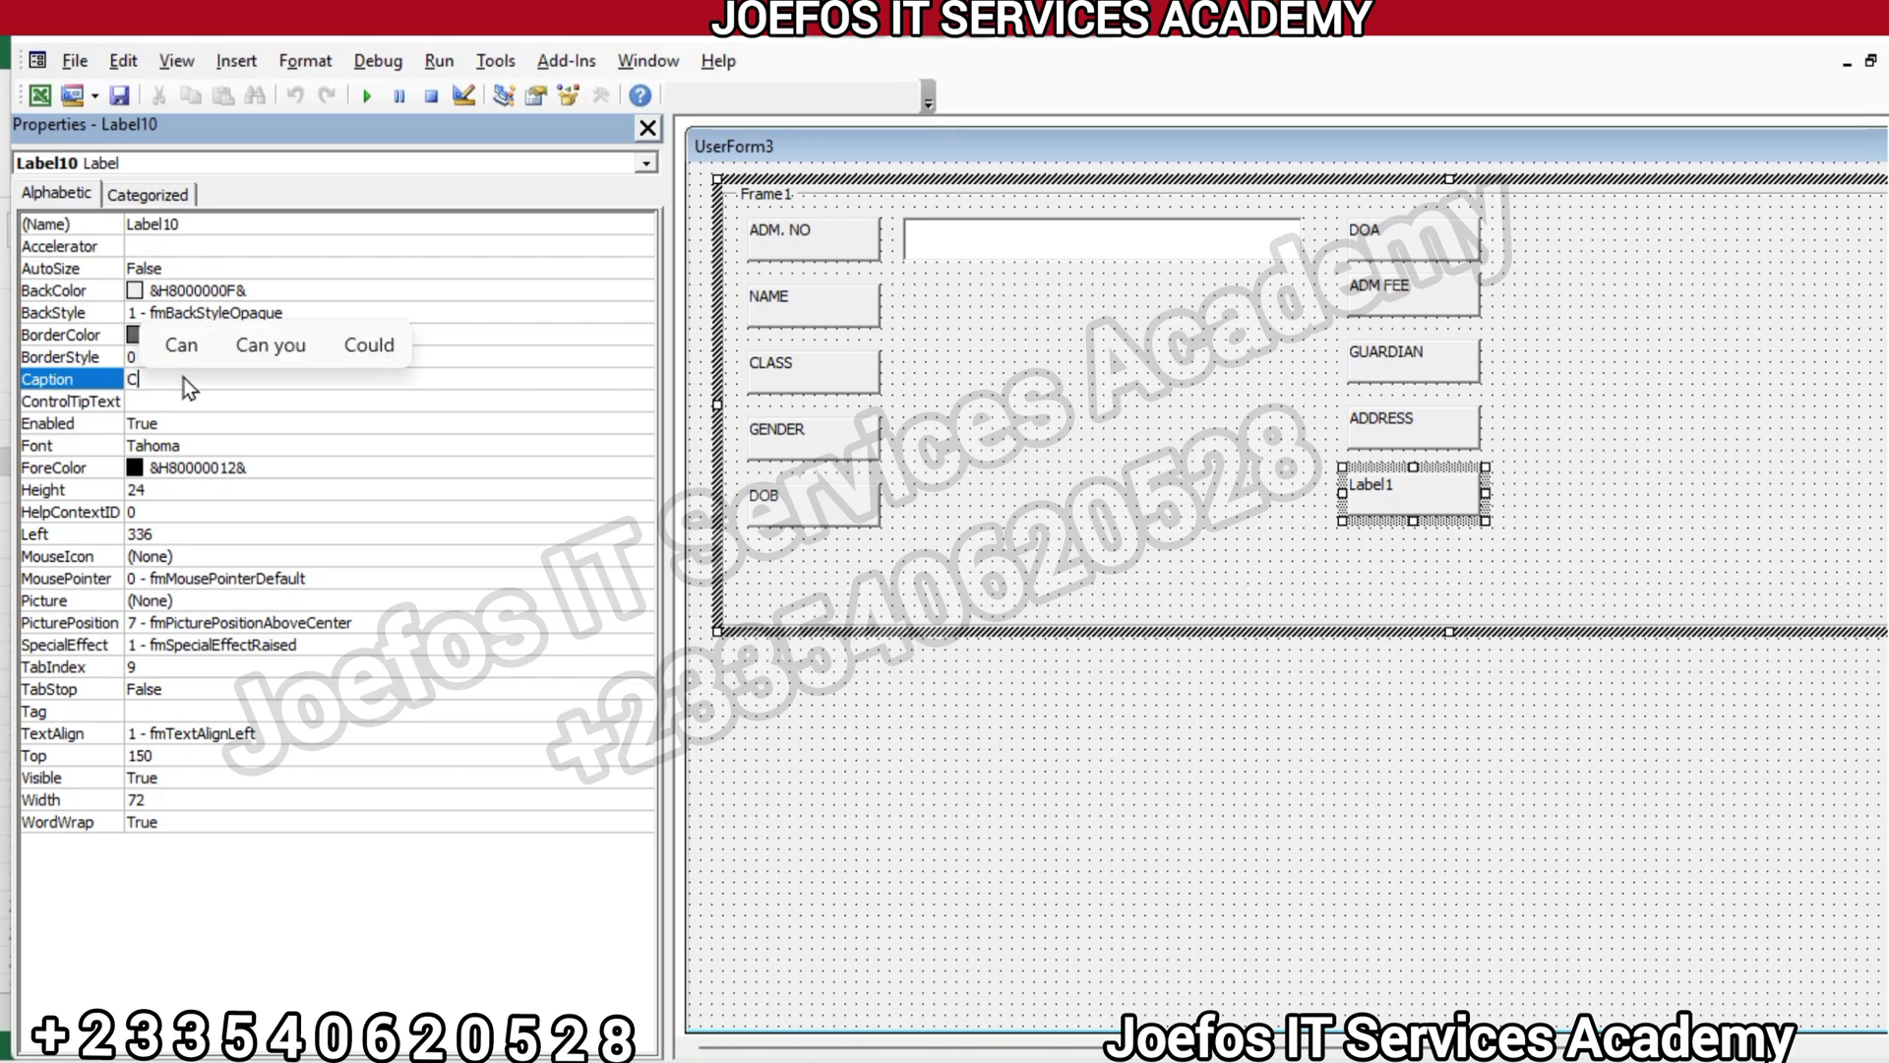
type("ONTACT")
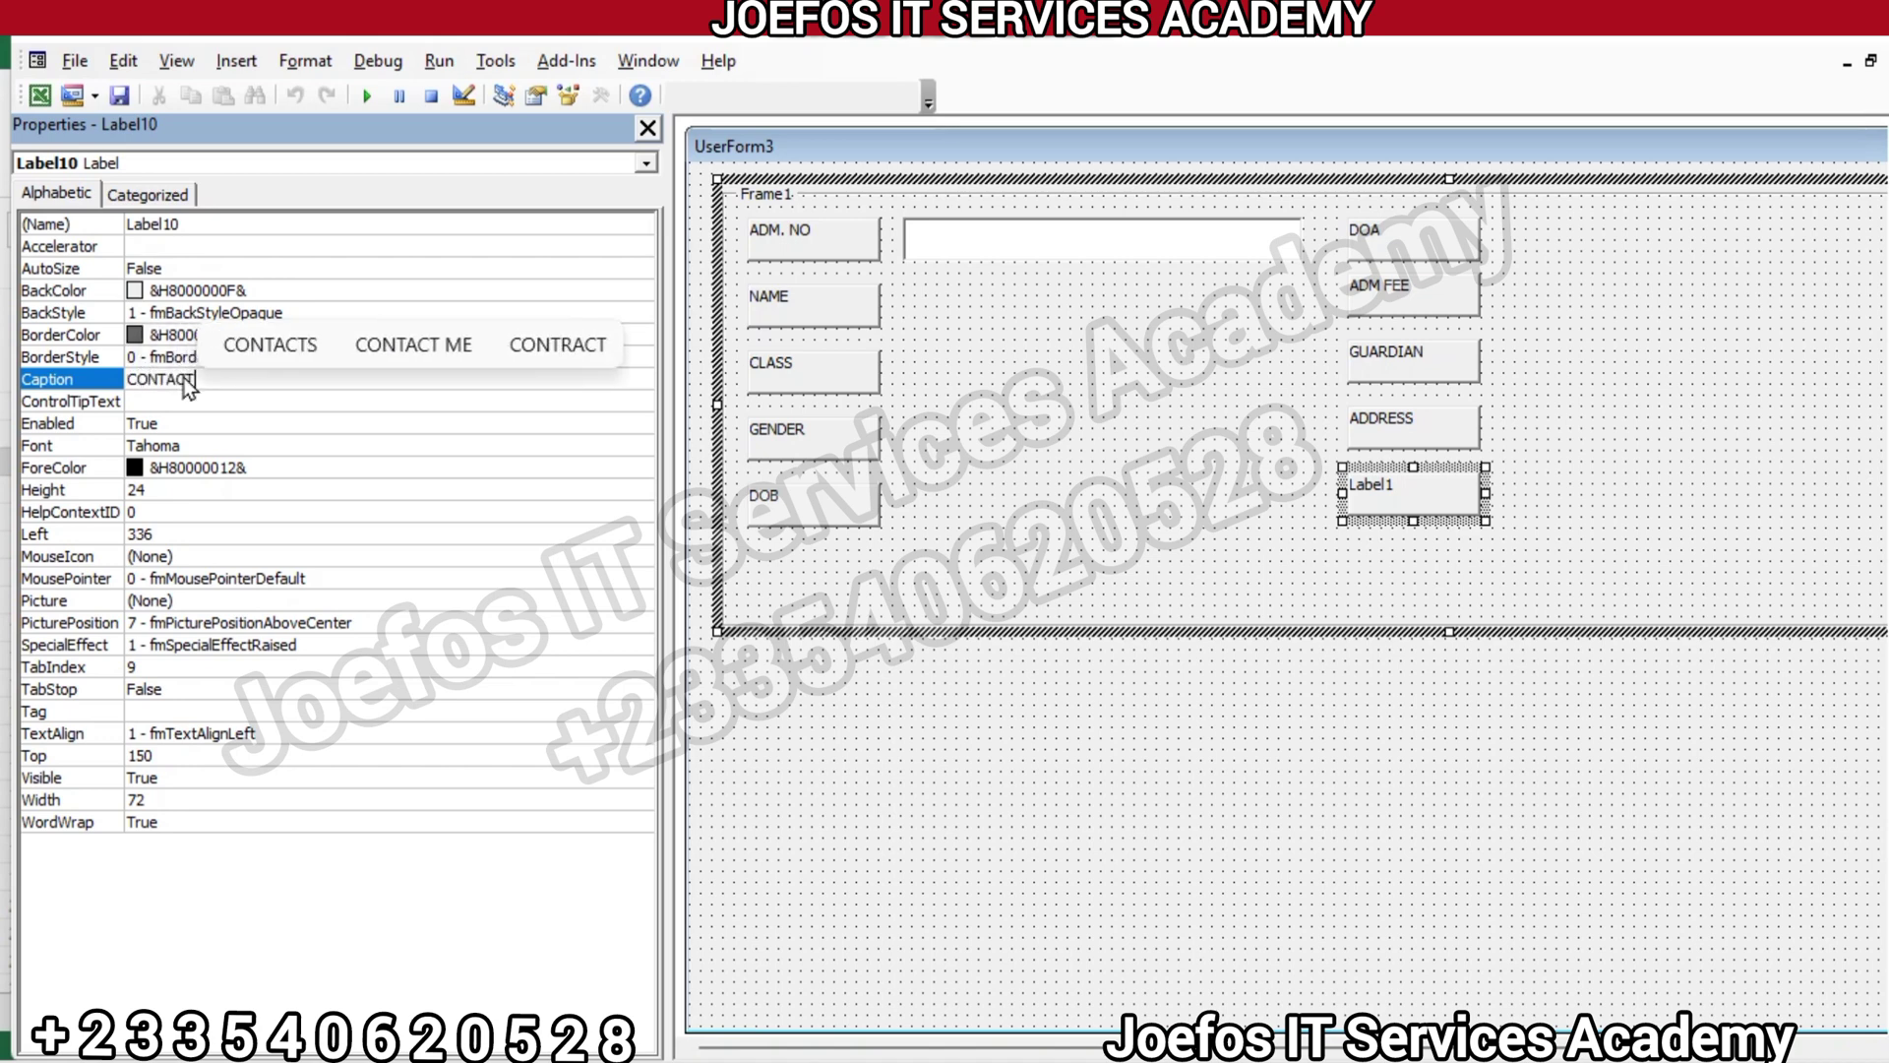
key("Return")
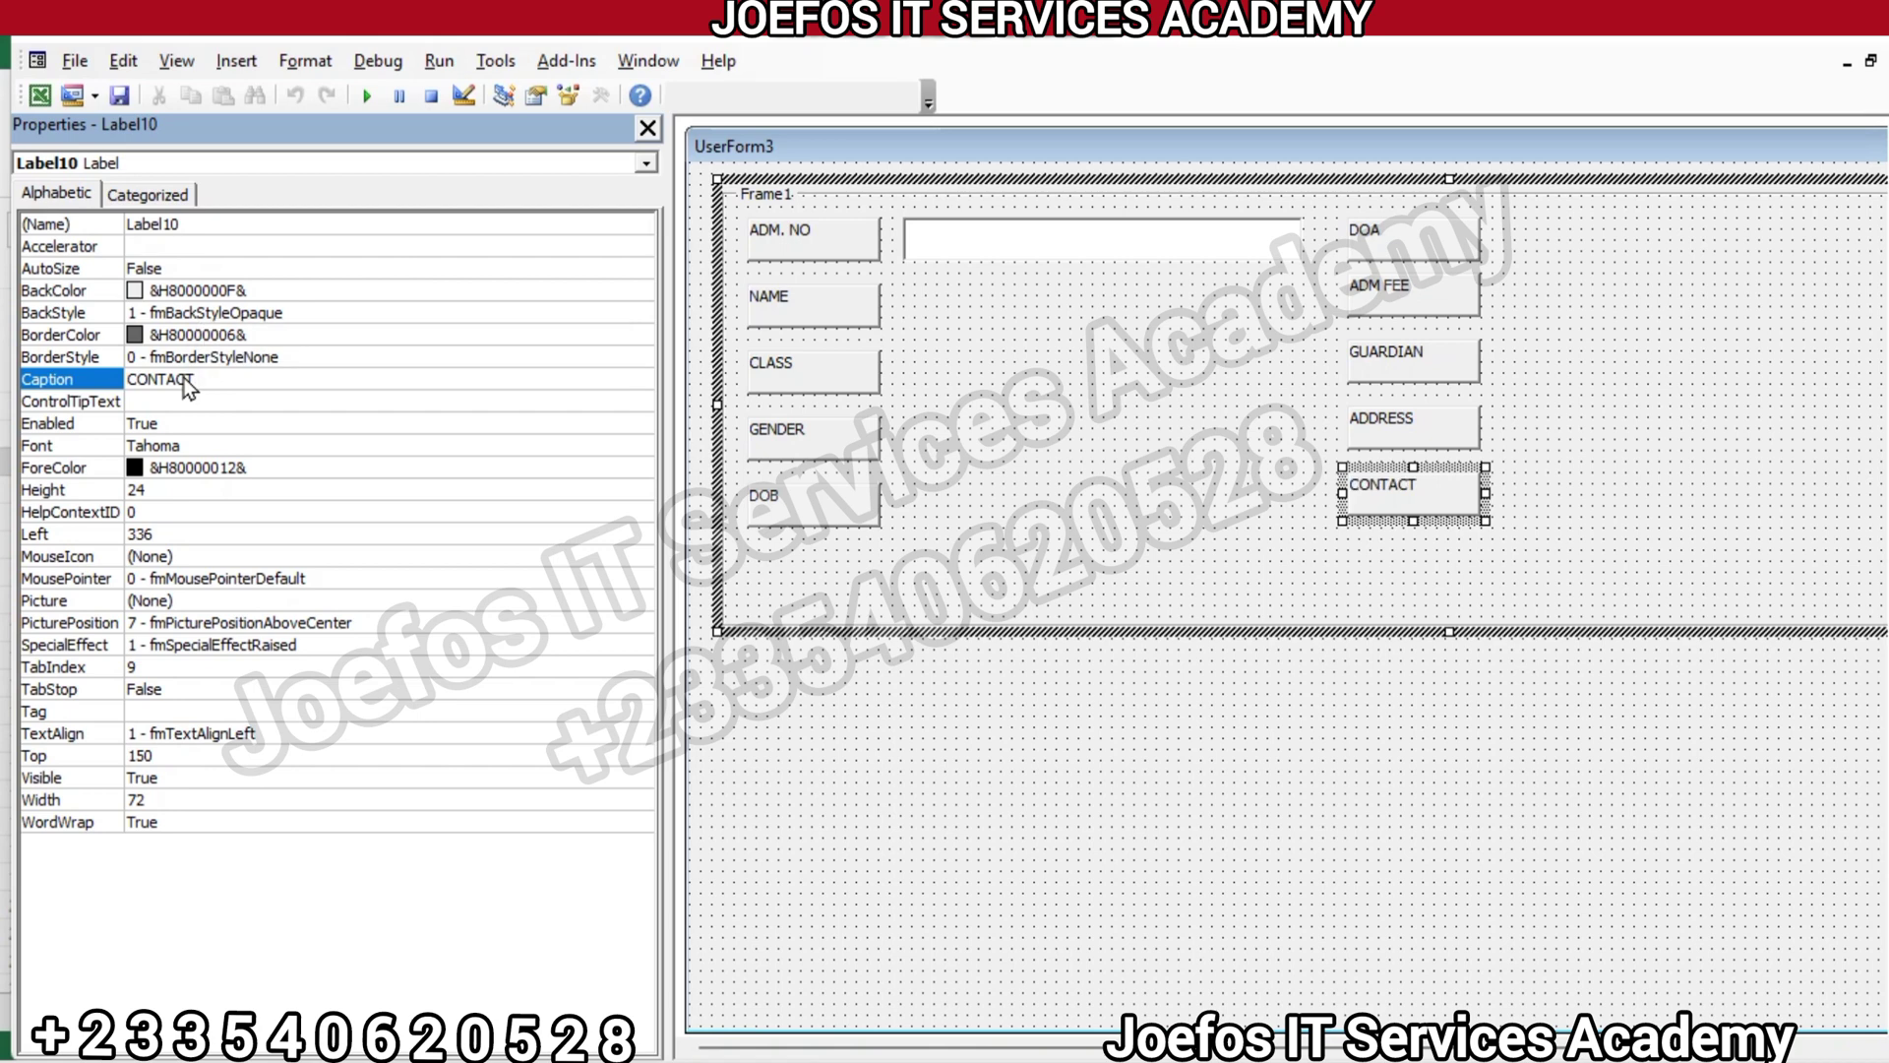